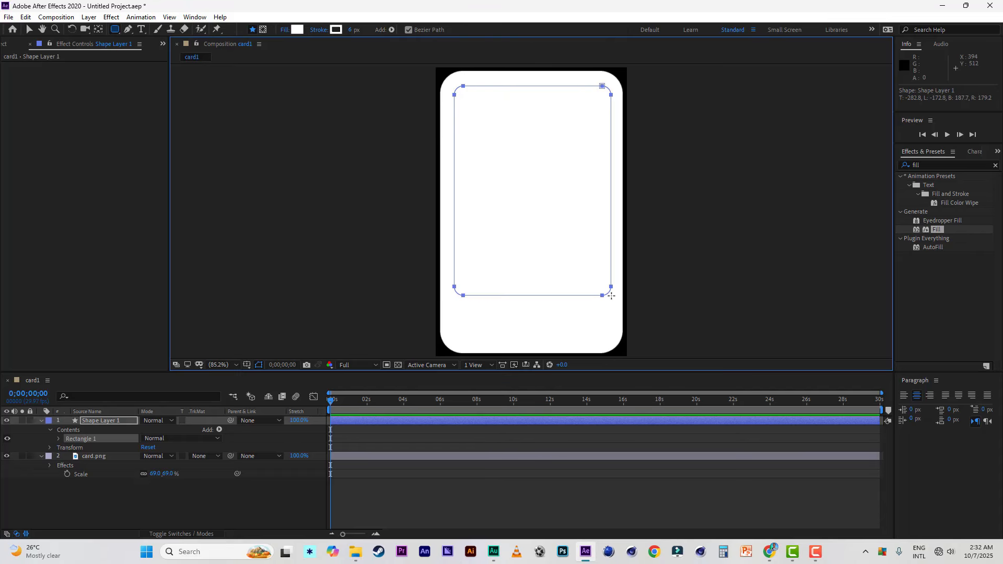
Step: Remove the stroke from the rounded rectangle on Shape Layer 1 and set its fill to pure red
{"action": "left_click", "coordinate": [322, 29]}
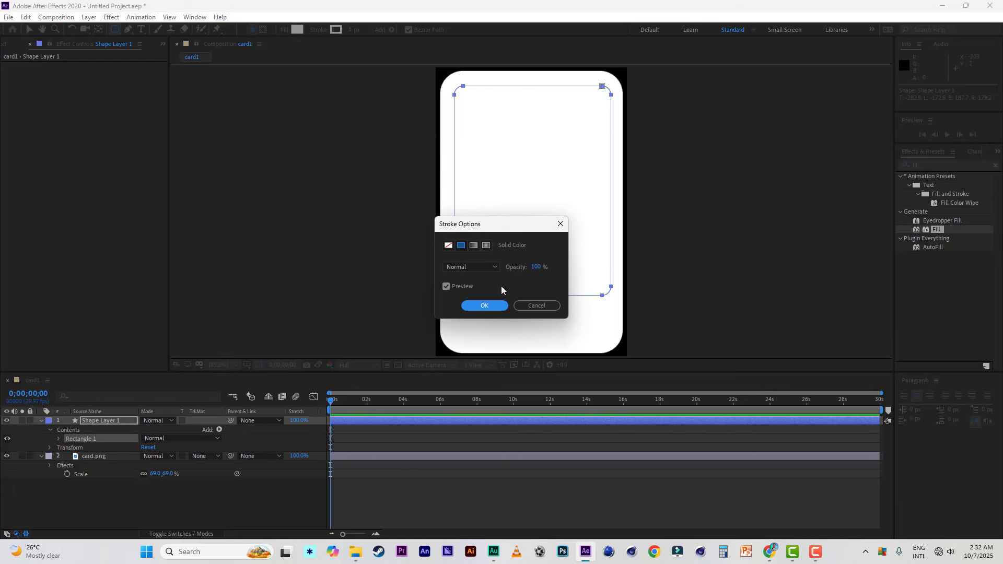
{"action": "left_click", "coordinate": [450, 246]}
{"action": "left_click", "coordinate": [484, 306]}
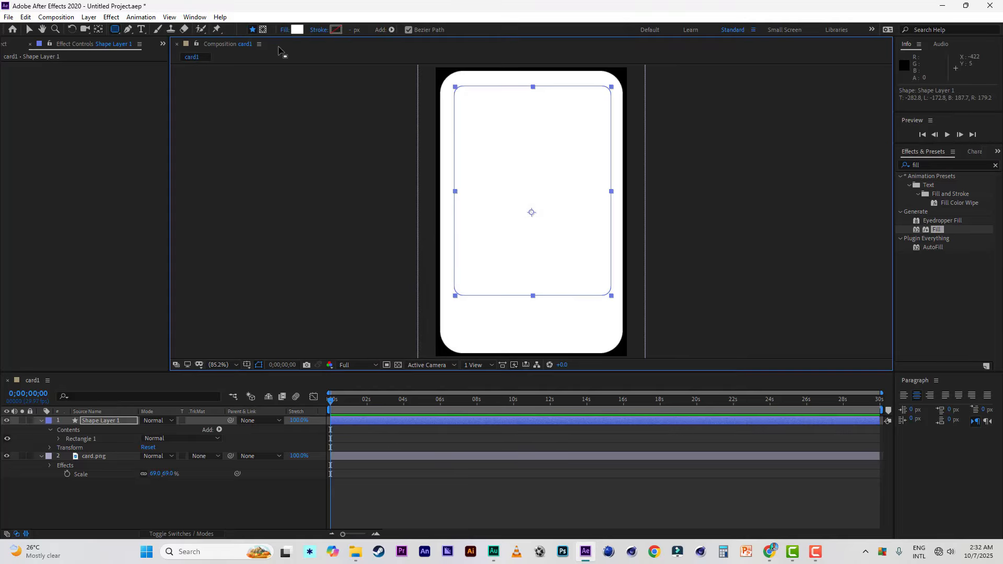
{"action": "left_click", "coordinate": [295, 31]}
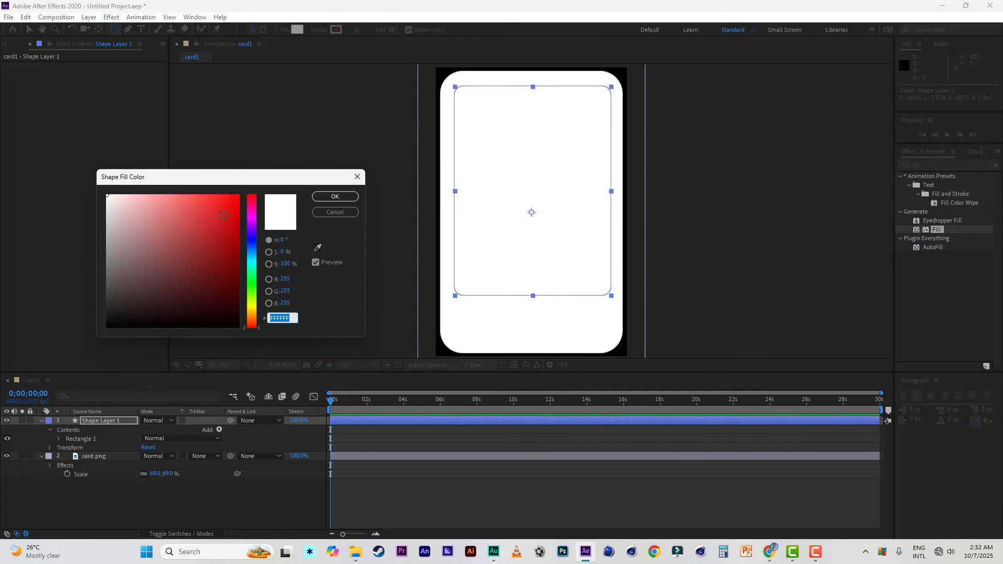
{"action": "left_click", "coordinate": [238, 195]}
{"action": "left_click", "coordinate": [334, 196]}
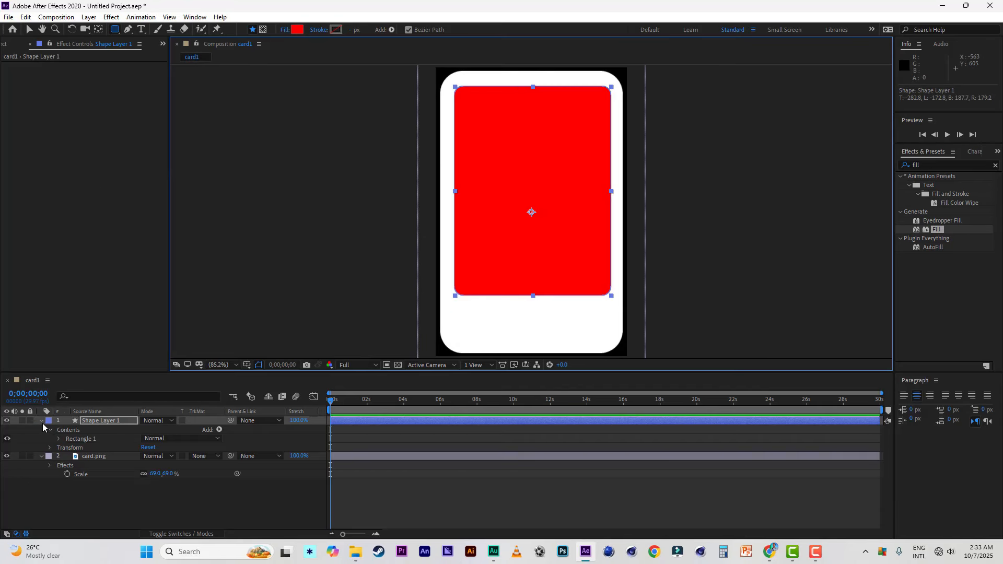
{"action": "left_click", "coordinate": [41, 422]}
{"action": "left_click", "coordinate": [41, 429]}
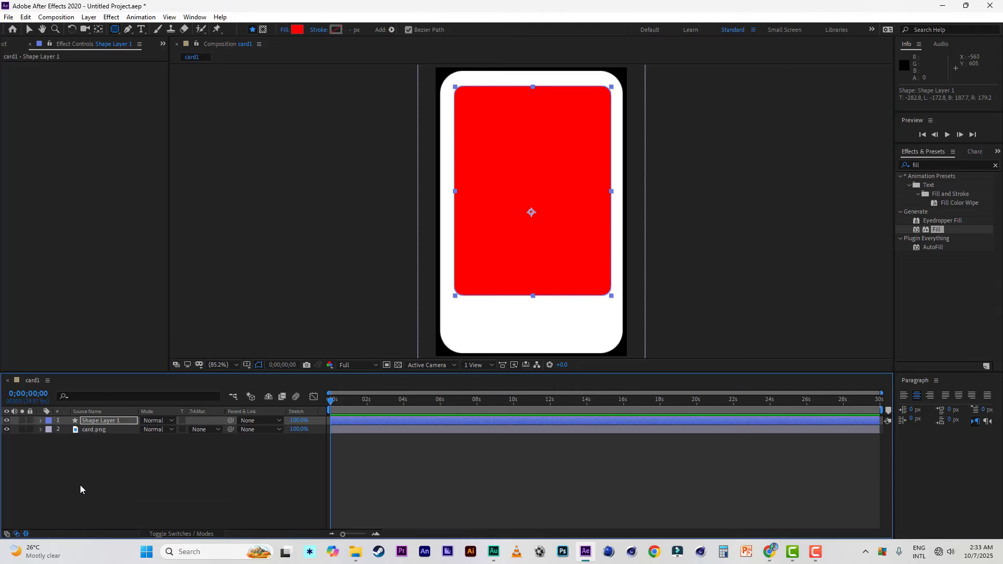
Step: Place the first portrait photo (497ccd8…81.jpg) between Shape Layer 1 and card.png, and scale it to 54%
{"action": "left_click", "coordinate": [8, 45]}
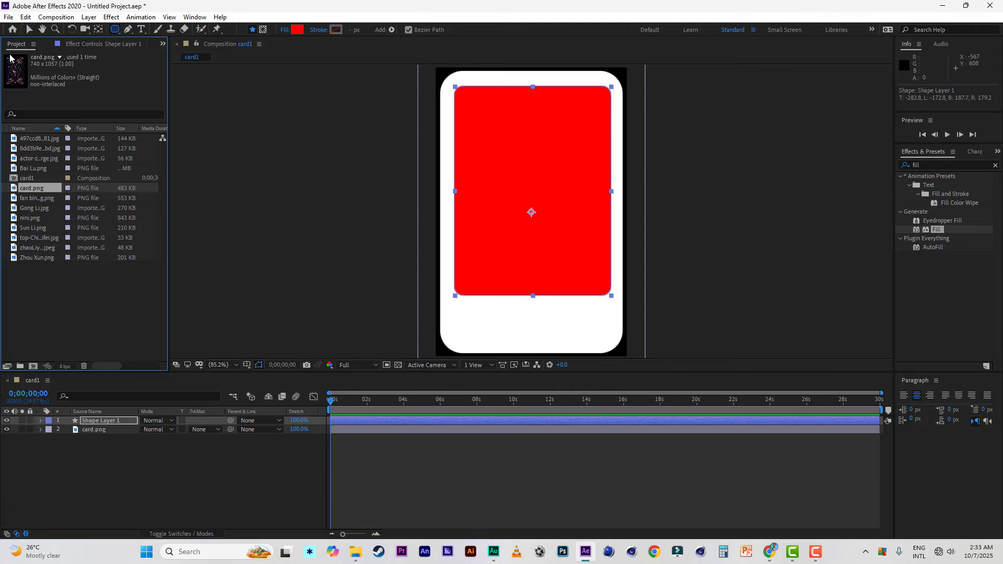
{"action": "left_click", "coordinate": [37, 140]}
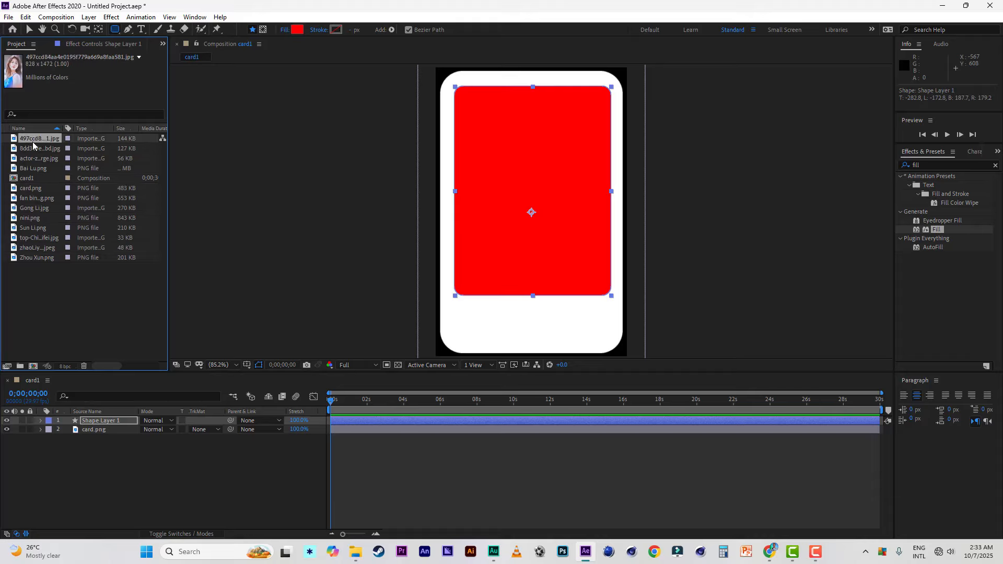
{"action": "left_click_drag", "start_coordinate": [34, 141], "coordinate": [114, 430]}
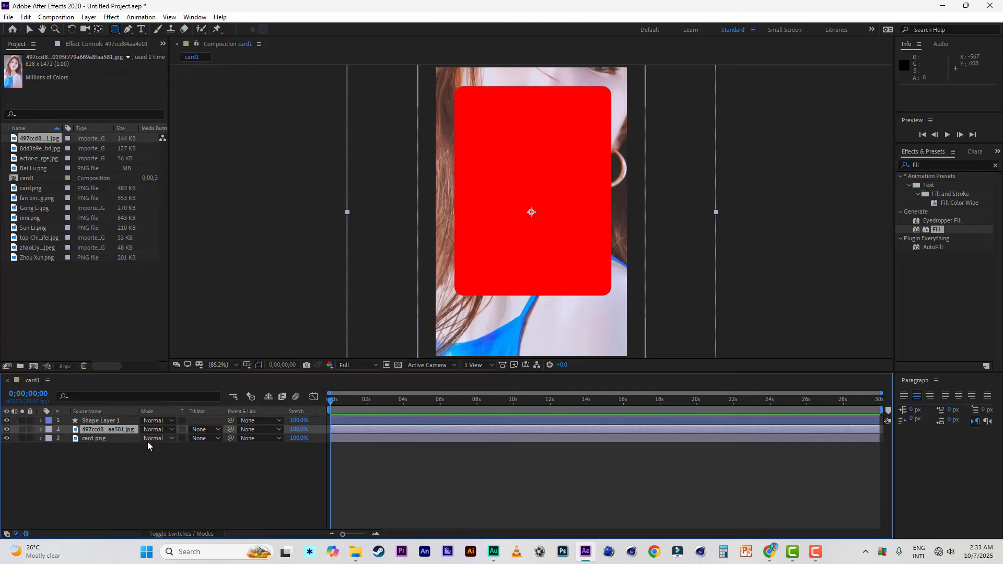
{"action": "key", "text": "s"}
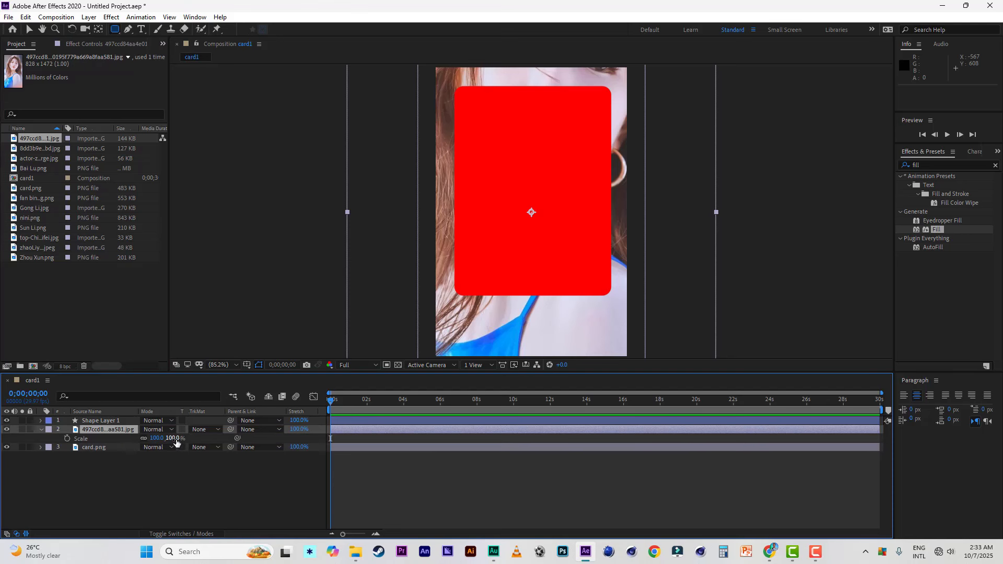
{"action": "left_click_drag", "start_coordinate": [173, 439], "coordinate": [151, 439]}
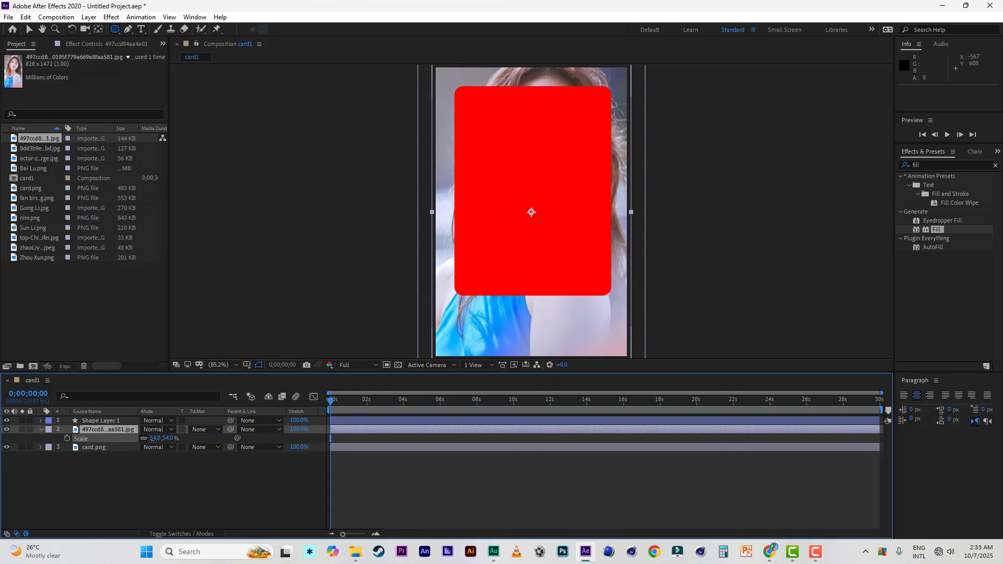
Step: Set the photo's track matte to Alpha Matte "Shape Layer 1" and reduce its scale to 41%
{"action": "left_click", "coordinate": [211, 430]}
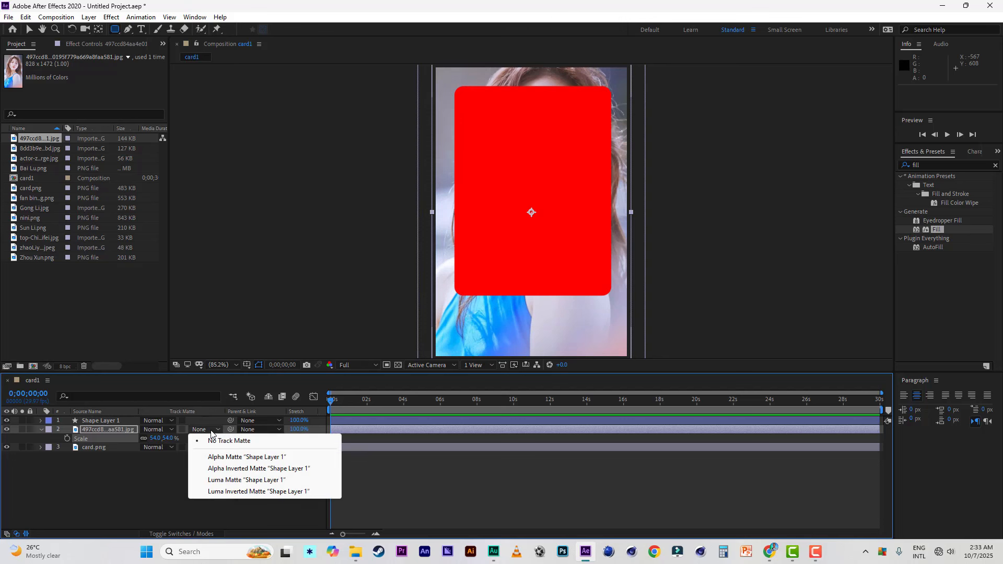
{"action": "left_click", "coordinate": [220, 457]}
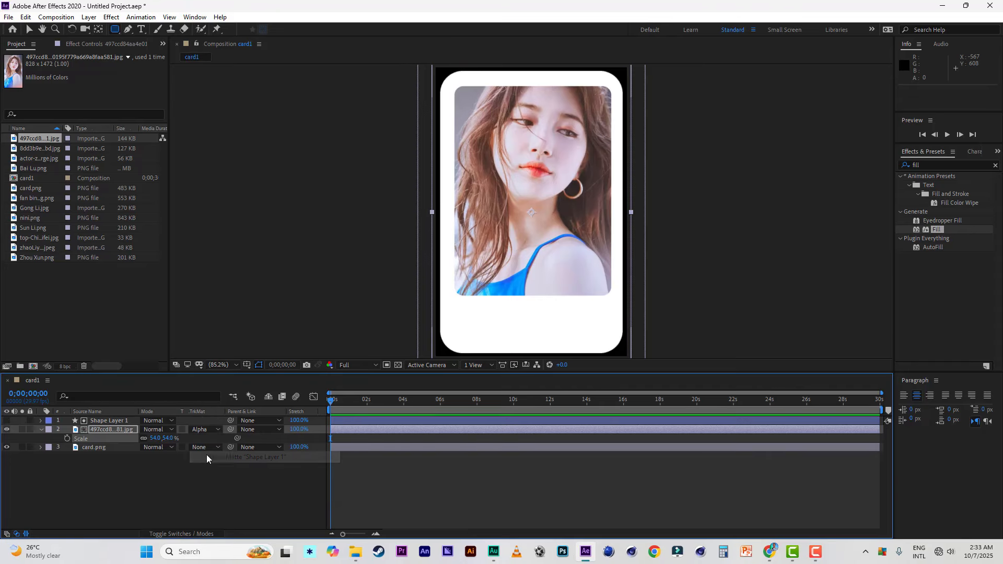
{"action": "left_click", "coordinate": [124, 429]}
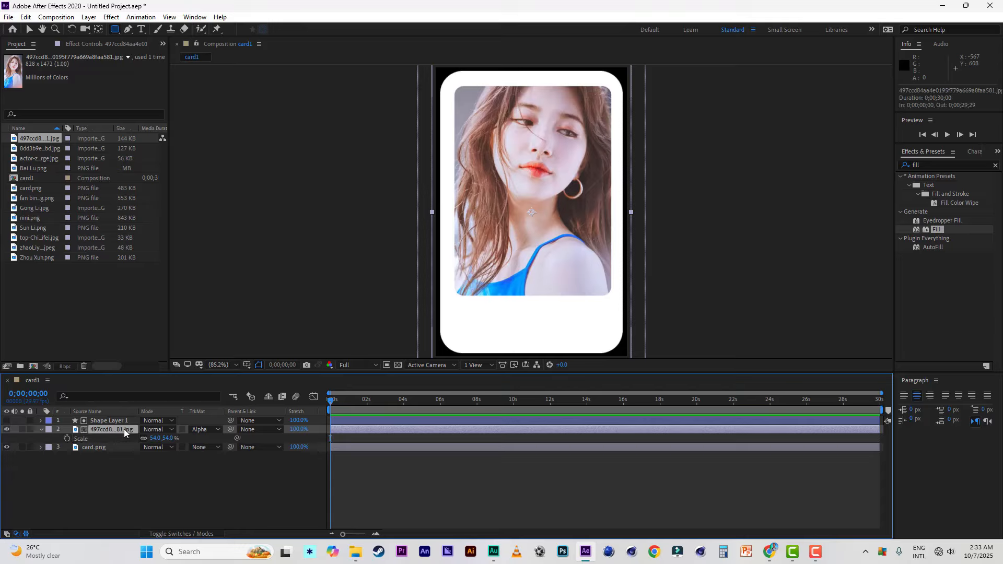
{"action": "left_click", "coordinate": [157, 438]}
{"action": "type", "text": "45"}
{"action": "key", "text": "Return"}
{"action": "left_click_drag", "start_coordinate": [163, 438], "coordinate": [160, 438]}
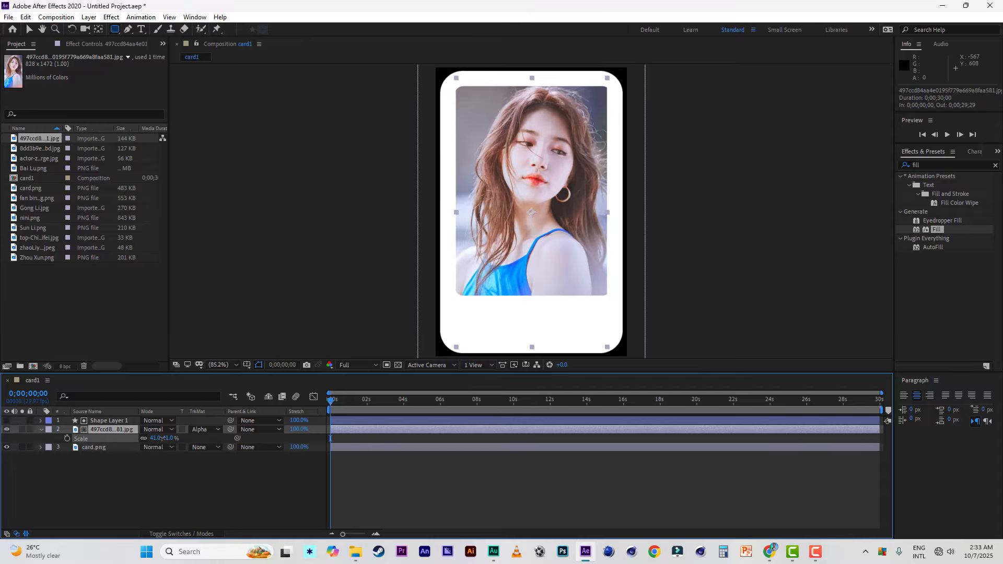
{"action": "left_click", "coordinate": [145, 490]}
{"action": "left_click", "coordinate": [41, 430]}
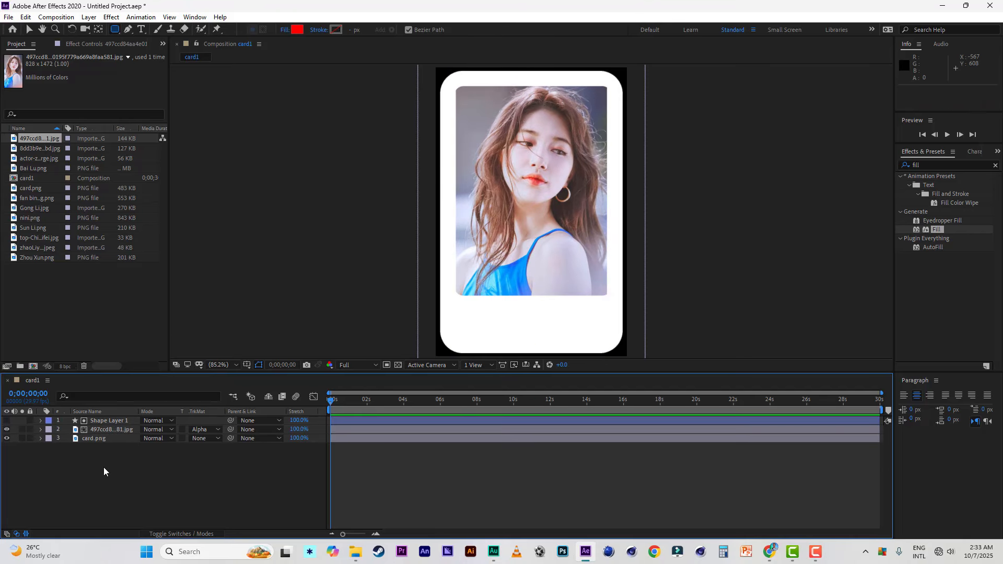
Step: Add a text layer reading "name here" in the white area below the photo
{"action": "left_click", "coordinate": [27, 31]}
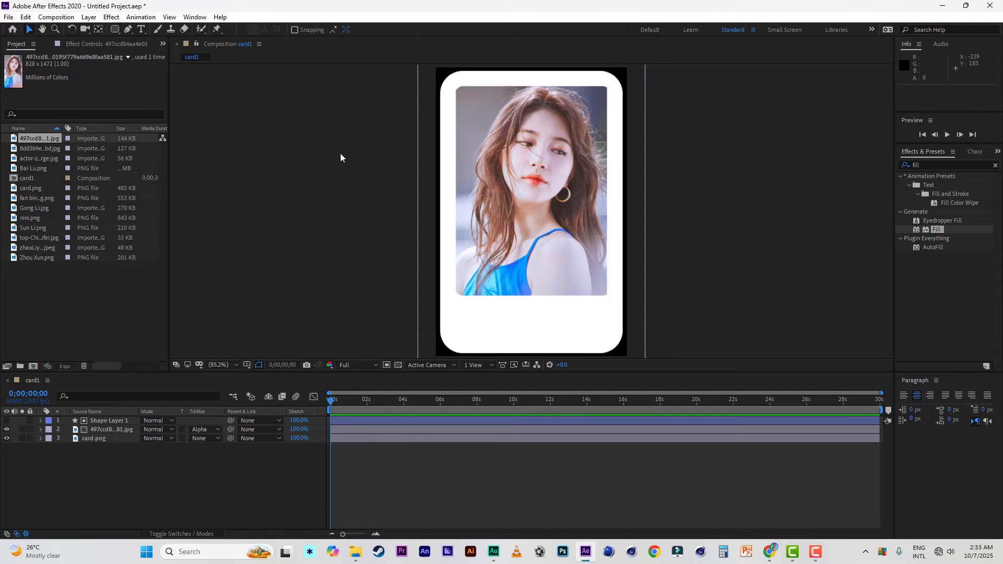
{"action": "left_click", "coordinate": [141, 31]}
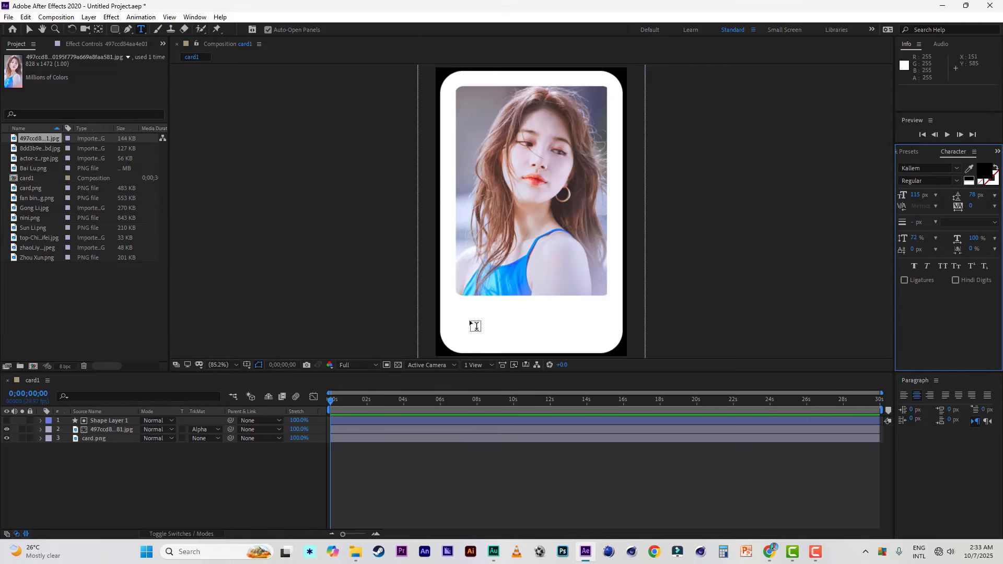
{"action": "left_click", "coordinate": [498, 332]}
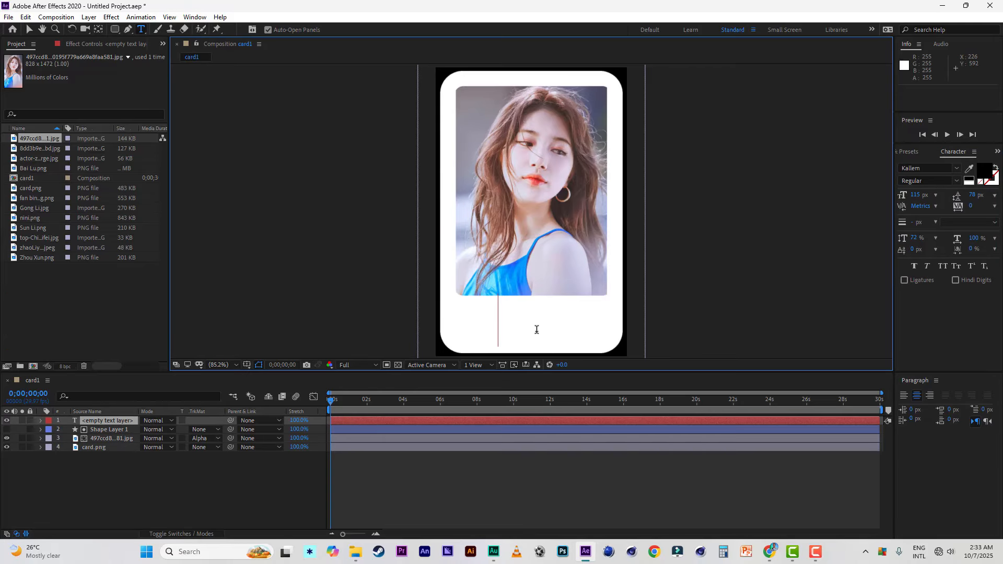
{"action": "type", "text": "nam"}
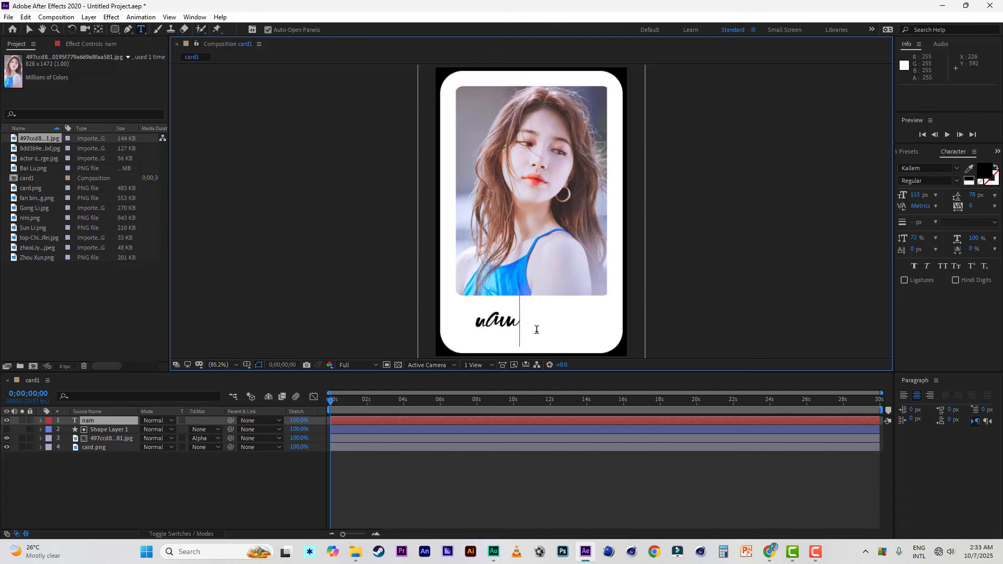
{"action": "type", "text": "e"}
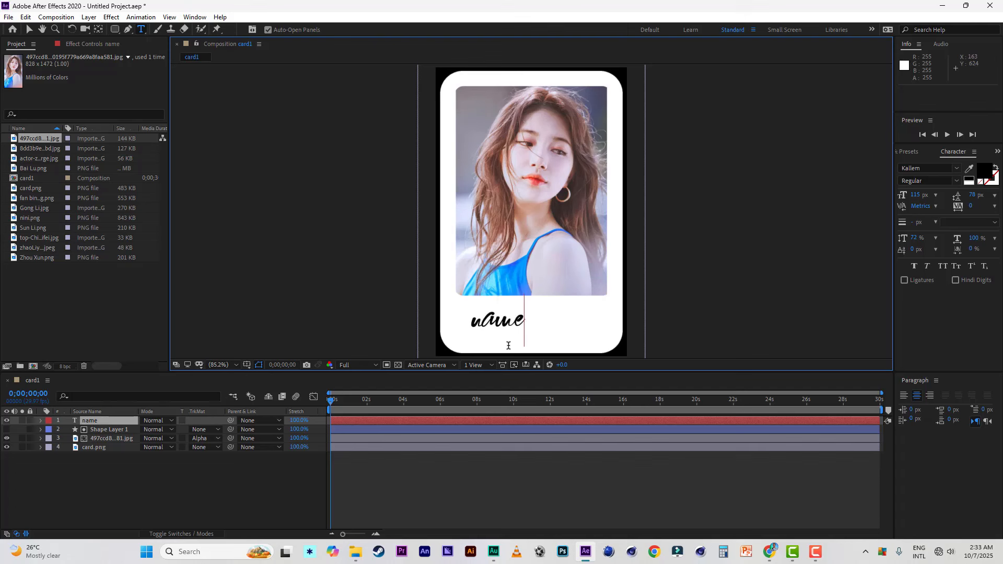
{"action": "type", "text": " here"}
{"action": "key", "text": "Escape"}
{"action": "key", "text": "v"}
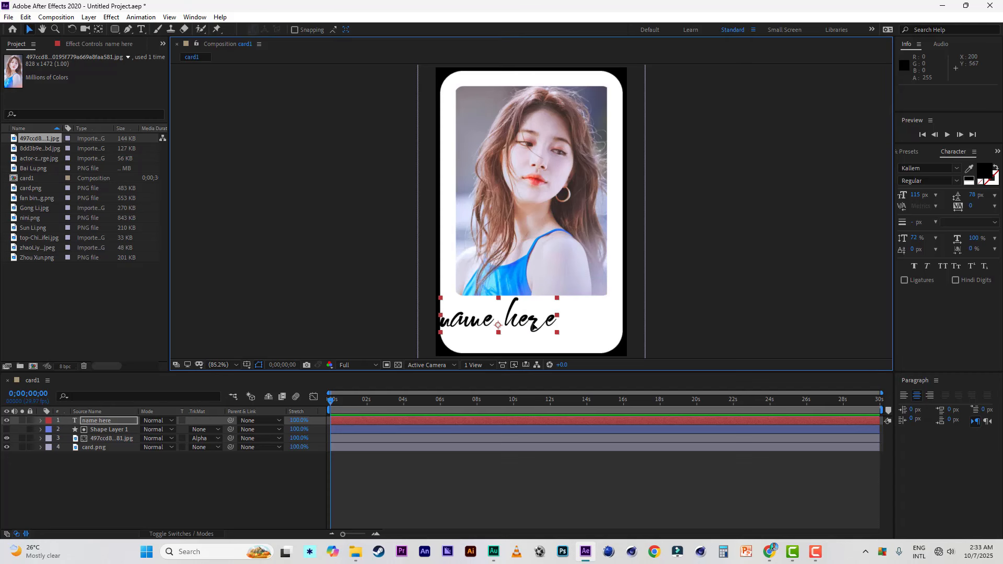
Step: Set the "name here" text to the Kung-Fu Master font at 62 px and centre it below the photo
{"action": "left_click_drag", "start_coordinate": [532, 323], "coordinate": [554, 326]}
{"action": "left_click", "coordinate": [955, 168]}
{"action": "left_click", "coordinate": [811, 231]}
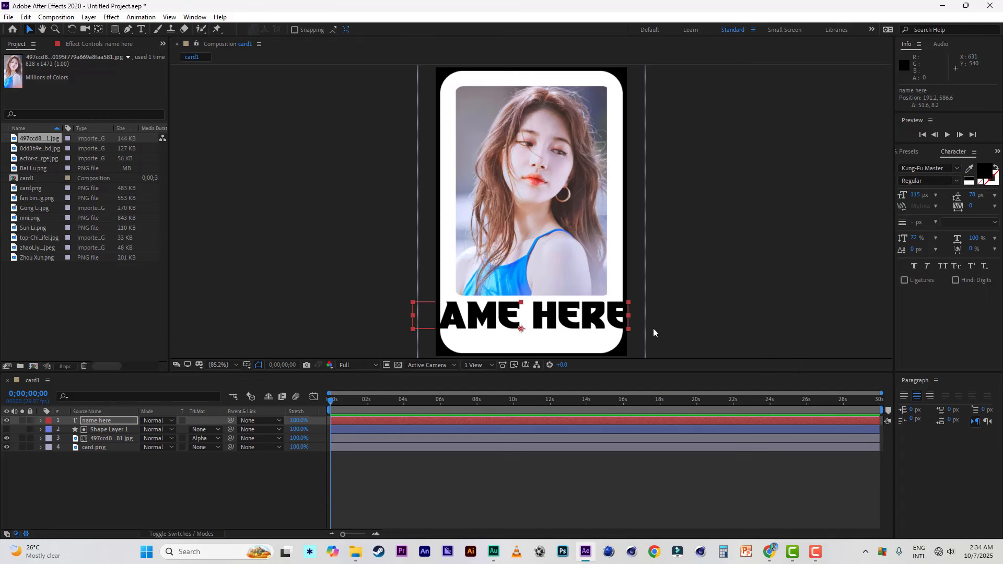
{"action": "left_click_drag", "start_coordinate": [918, 195], "coordinate": [890, 195]}
{"action": "left_click_drag", "start_coordinate": [546, 321], "coordinate": [554, 320]}
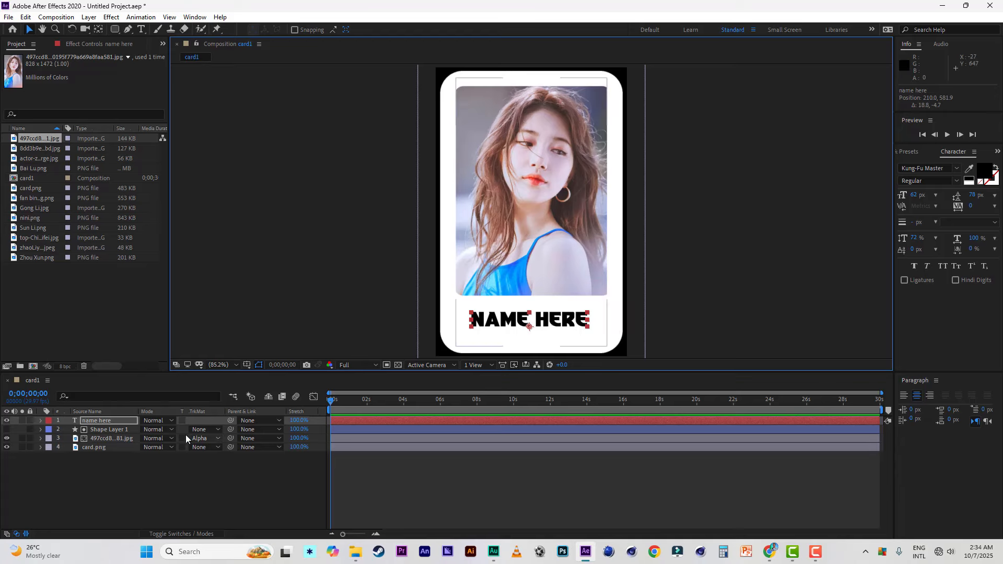
{"action": "left_click", "coordinate": [108, 507]}
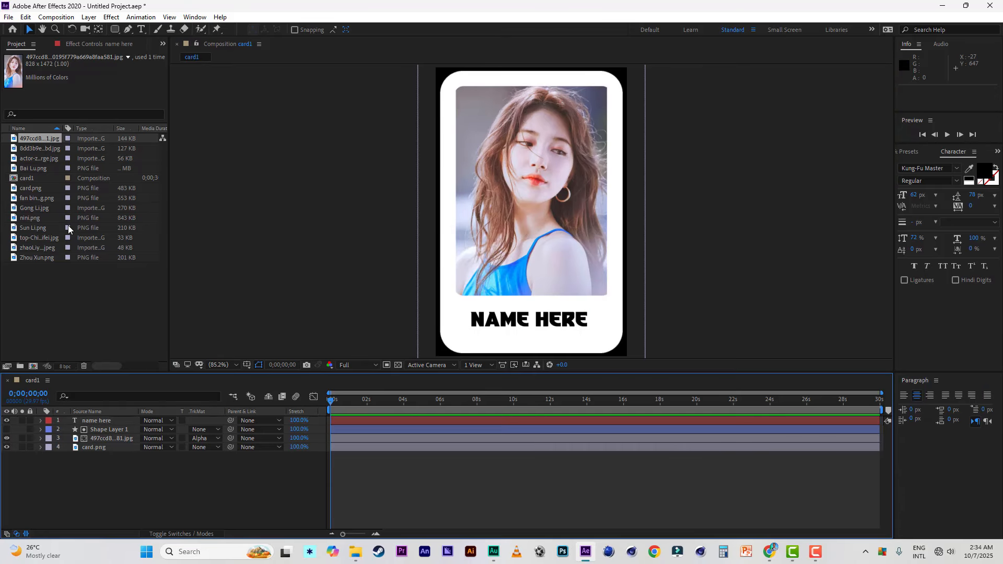
Step: Duplicate the card1 composition until there are twelve card compositions, card1 to card12
{"action": "left_click", "coordinate": [30, 178]}
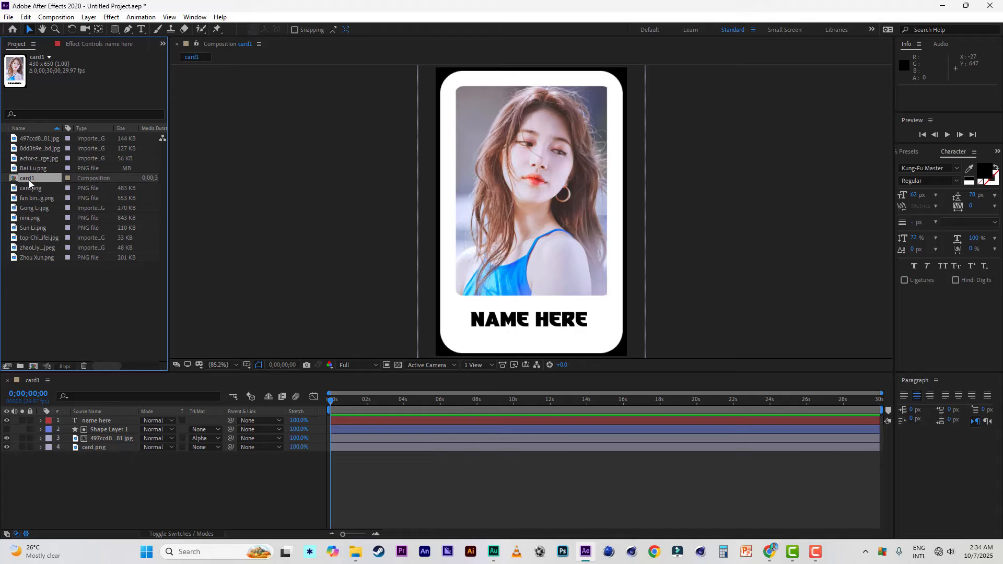
{"action": "key", "text": "ctrl+d"}
{"action": "key", "text": "ctrl+d"}
{"action": "key", "text": "ctrl+d"}
{"action": "key", "text": "ctrl+d"}
{"action": "key", "text": "ctrl+d"}
{"action": "key", "text": "ctrl+d"}
{"action": "key", "text": "ctrl+d"}
{"action": "key", "text": "ctrl+d"}
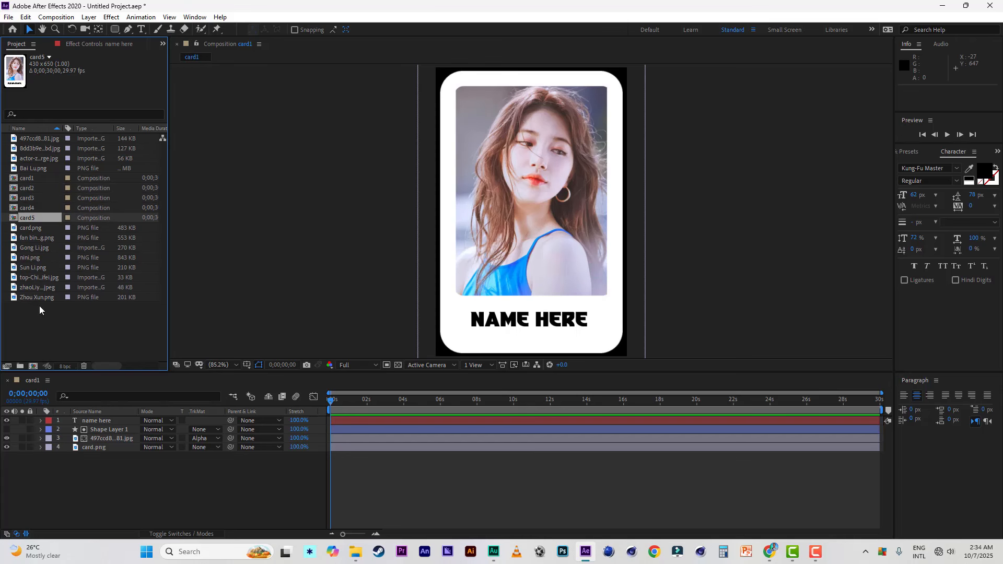
{"action": "key", "text": "ctrl+d"}
{"action": "key", "text": "ctrl+d"}
{"action": "key", "text": "ctrl+d"}
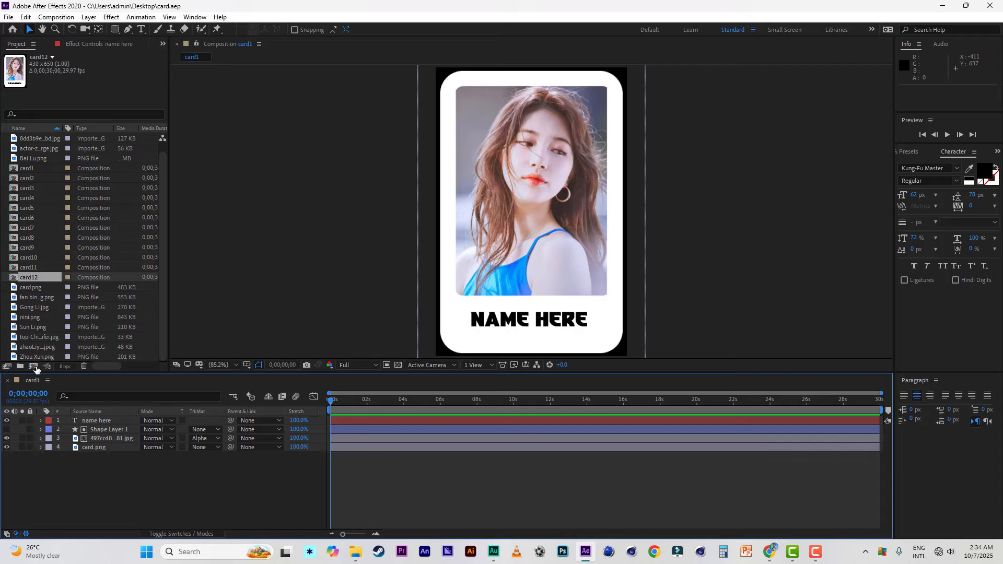
Step: Create a new composition named "square" with a size of 4000 x 4000 px
{"action": "key", "text": "ctrl+n"}
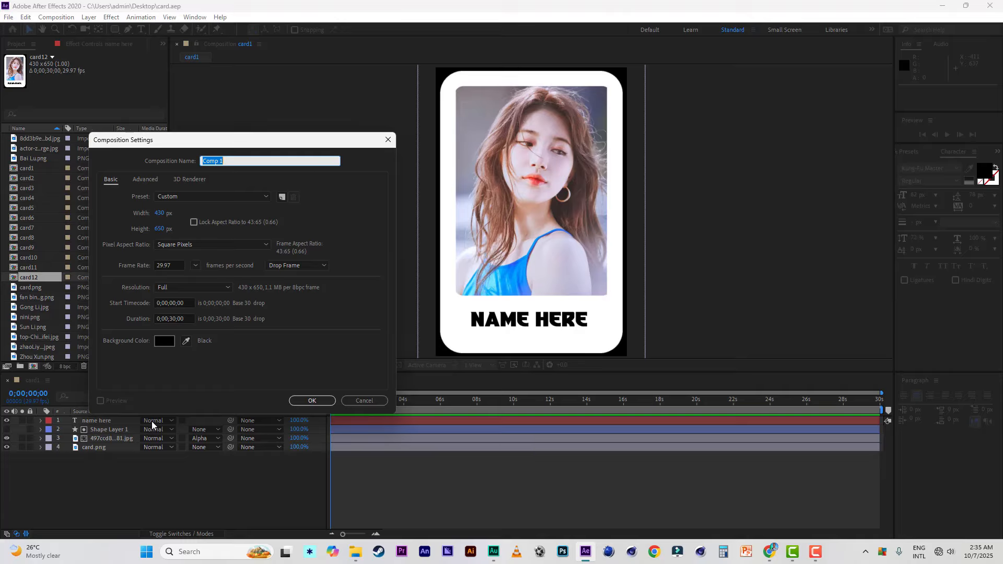
{"action": "left_click", "coordinate": [159, 214]}
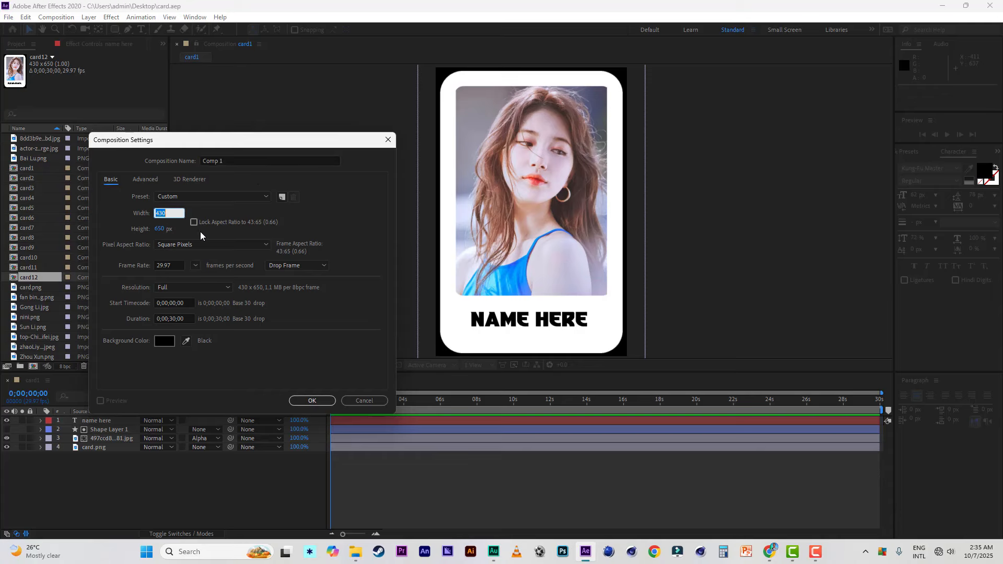
{"action": "type", "text": "4000"}
{"action": "left_click", "coordinate": [159, 230]}
{"action": "type", "text": "4000"}
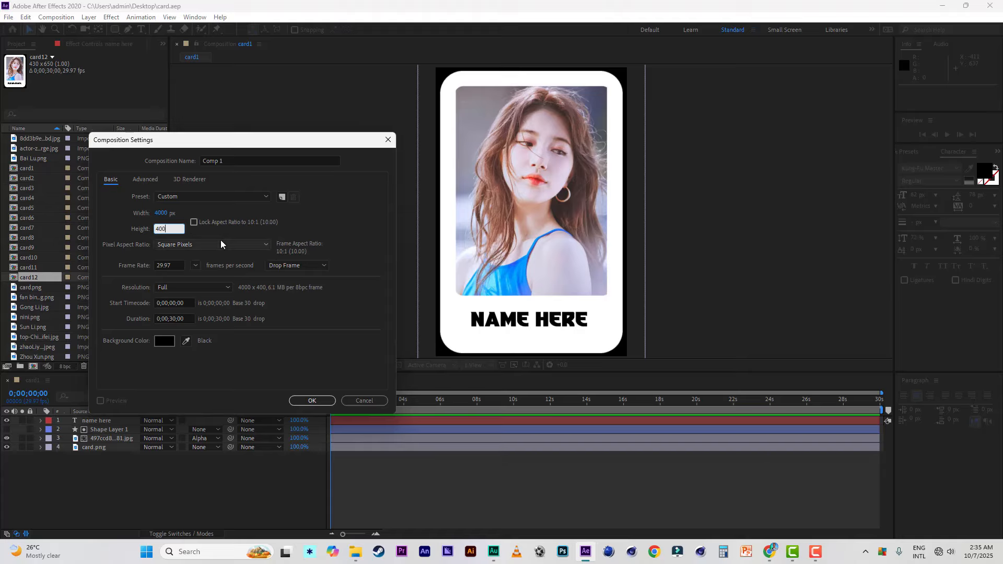
{"action": "left_click", "coordinate": [184, 159]}
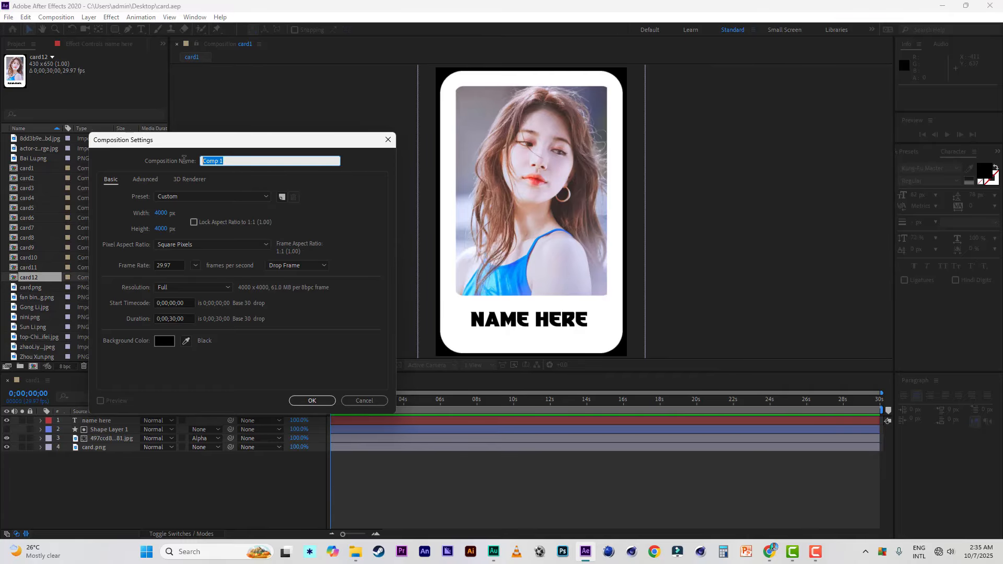
{"action": "type", "text": "square"}
{"action": "left_click", "coordinate": [313, 401]}
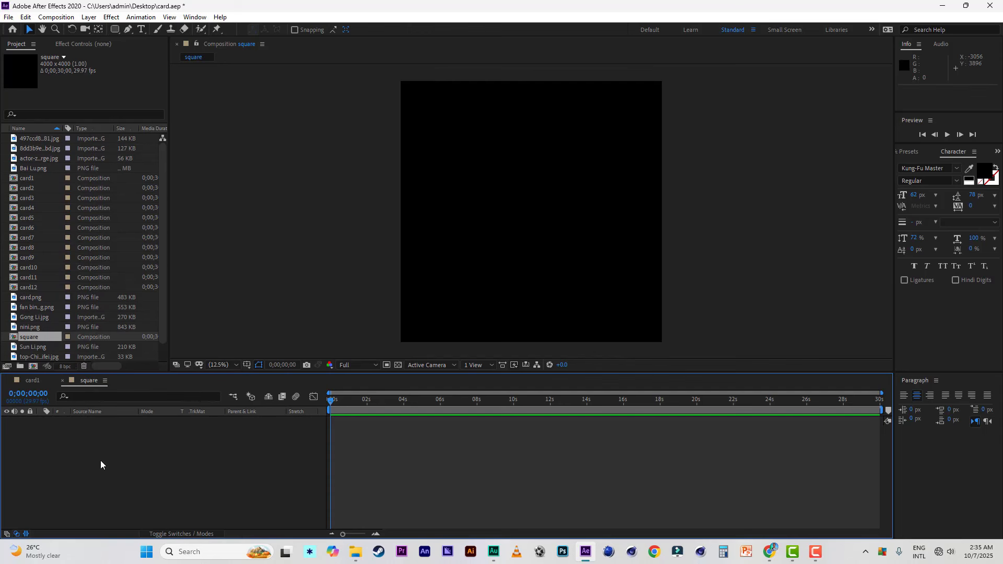
Step: Add an orange solid layer to the square composition, matched to the composition's 4000 x 4000 px size
{"action": "right_click", "coordinate": [87, 452]}
{"action": "mouse_move", "coordinate": [169, 332]}
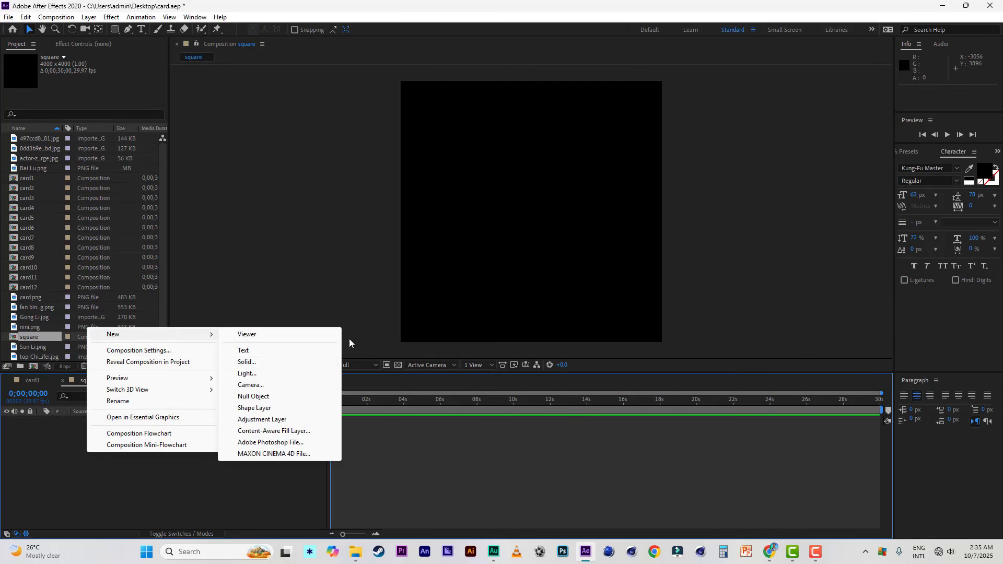
{"action": "left_click", "coordinate": [262, 362]}
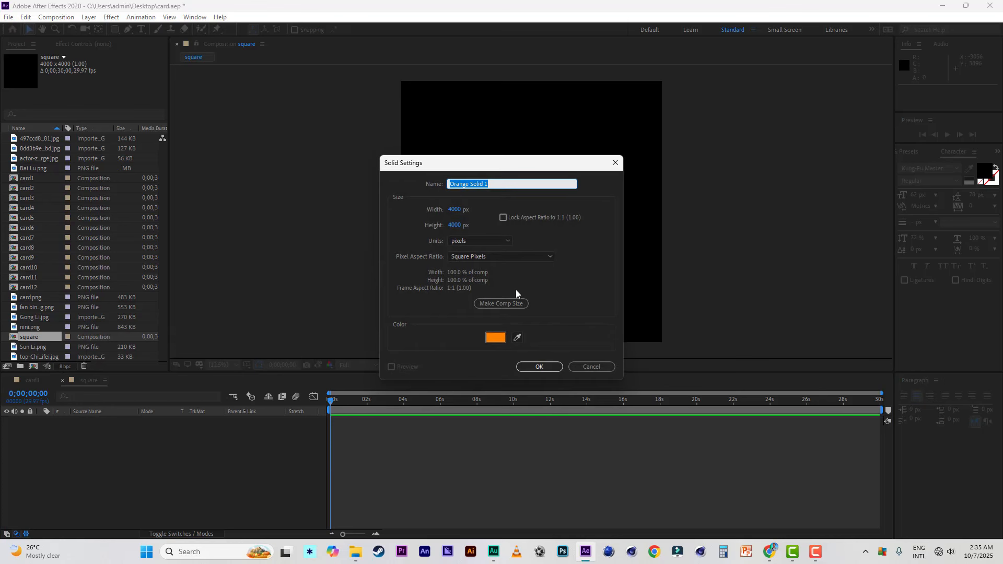
{"action": "left_click", "coordinate": [504, 303]}
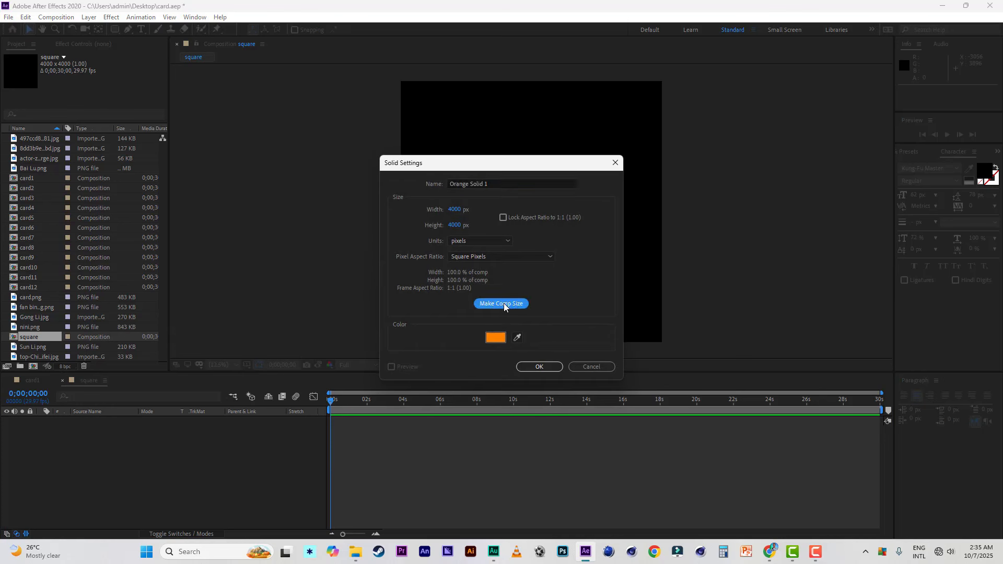
{"action": "left_click", "coordinate": [540, 366]}
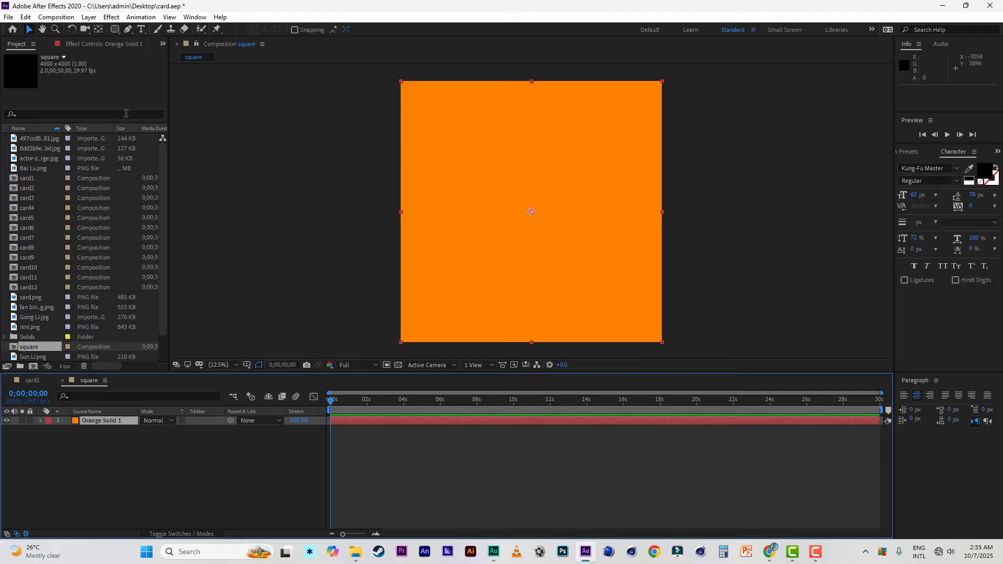
Step: Mask the orange solid with a full-size ellipse so it forms a circle filling the composition
{"action": "left_click", "coordinate": [115, 32]}
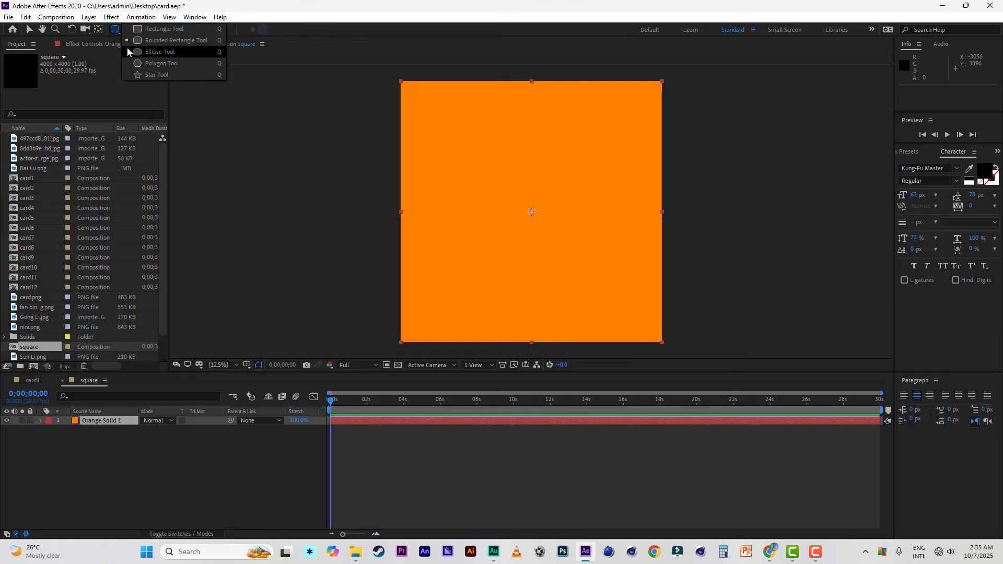
{"action": "left_click", "coordinate": [159, 52]}
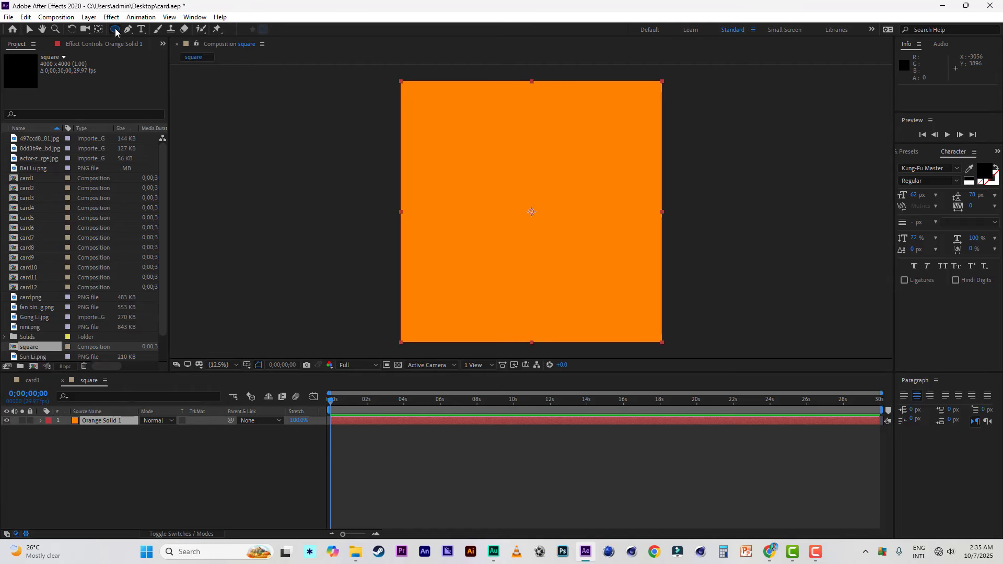
{"action": "double_click", "coordinate": [115, 28]}
{"action": "left_click", "coordinate": [570, 205]}
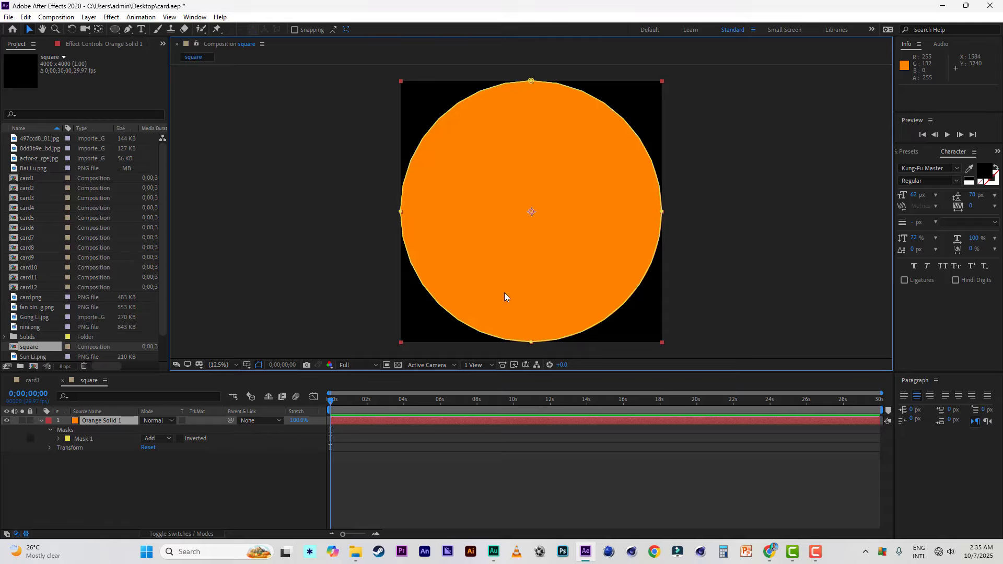
Step: Scale the orange circle layer to 47%
{"action": "key", "text": "s"}
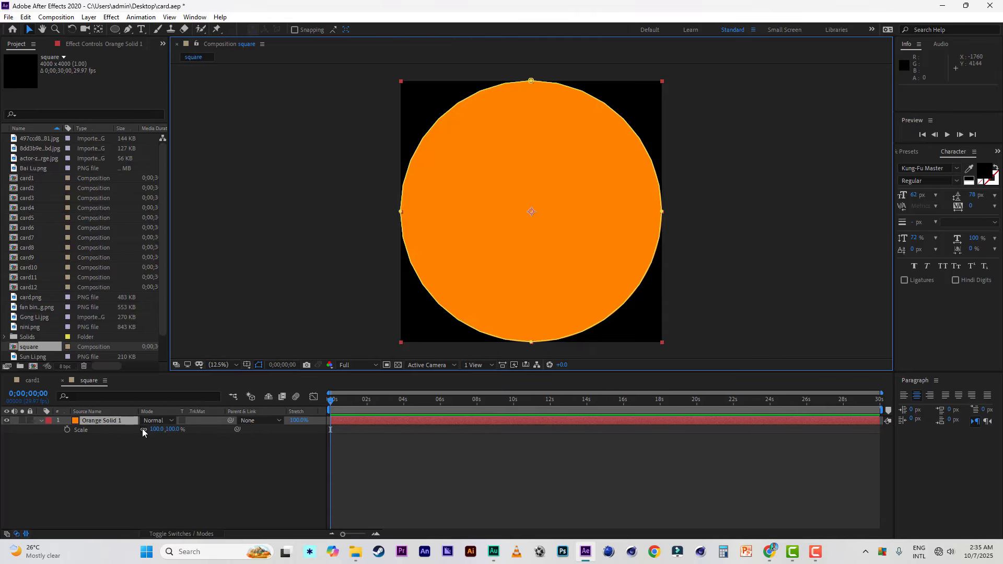
{"action": "left_click", "coordinate": [174, 429]}
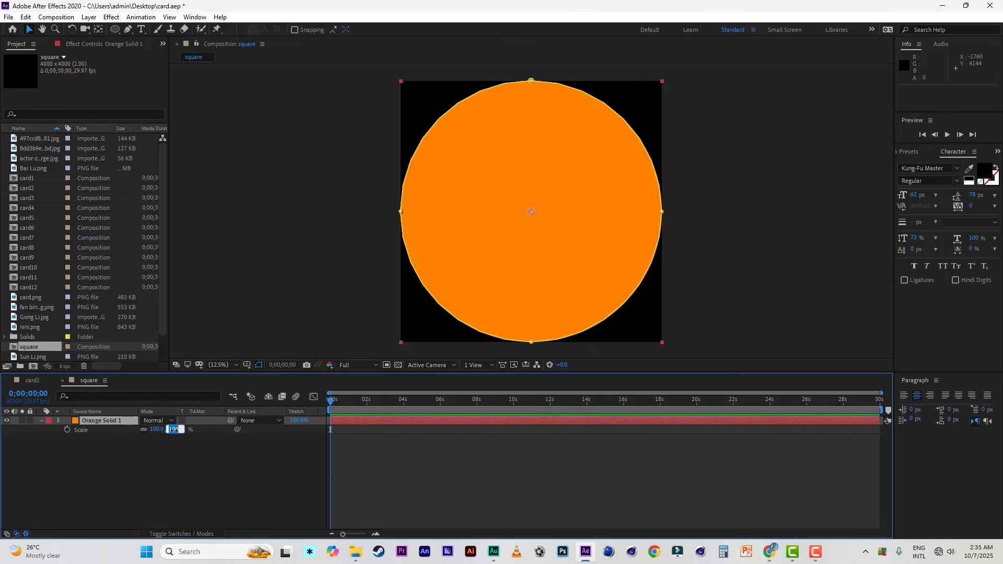
{"action": "type", "text": "47"}
{"action": "key", "text": "Return"}
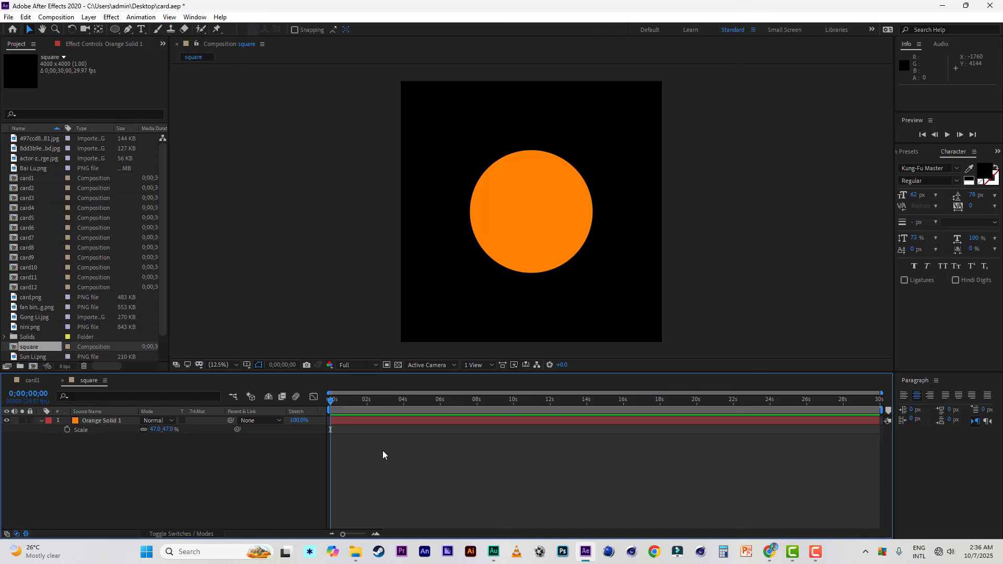
{"action": "left_click", "coordinate": [227, 420]}
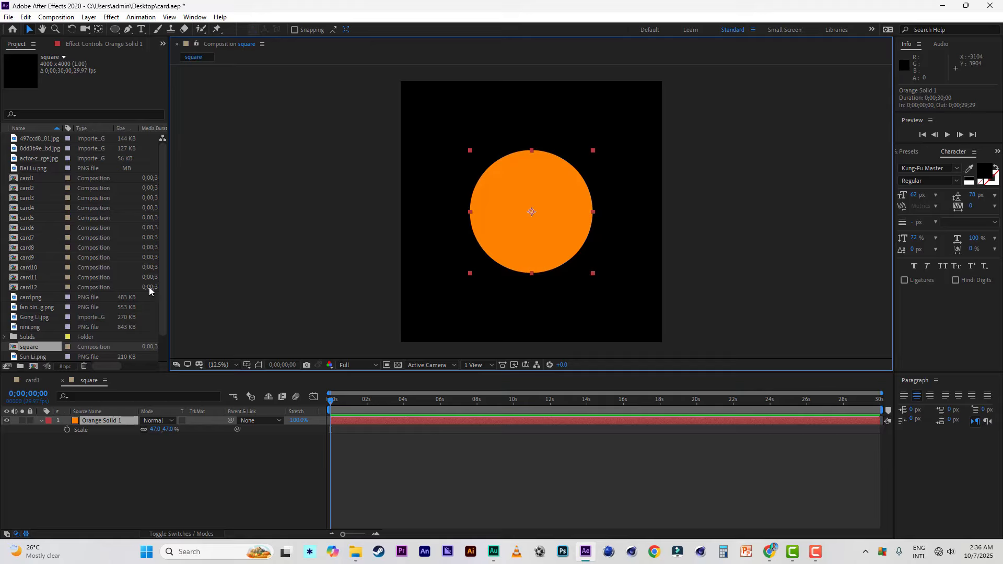
Step: Place card1 above the orange solid in the layer stack and move the card straight up to the circle's top edge, at about 2000, 736
{"action": "left_click_drag", "start_coordinate": [29, 180], "coordinate": [105, 422]}
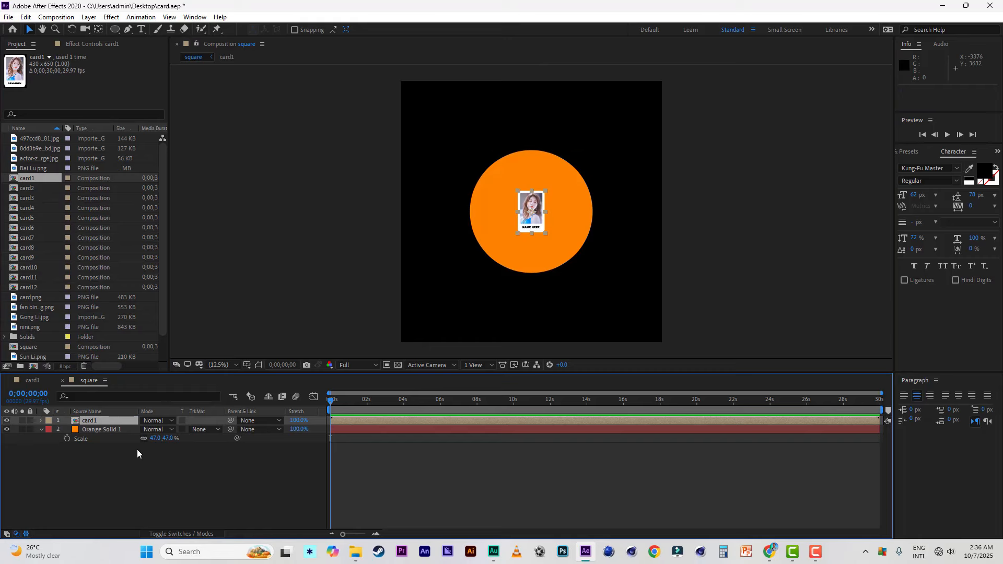
{"action": "key", "text": "Up"}
{"action": "key", "text": "Up"}
{"action": "key", "text": "Up"}
{"action": "key", "text": "Up"}
{"action": "key", "text": "Up"}
{"action": "key", "text": "Up"}
{"action": "key", "text": "Up"}
{"action": "key", "text": "Up"}
{"action": "key", "text": "Up"}
{"action": "key", "text": "Up"}
{"action": "key", "text": "Up"}
{"action": "key", "text": "Up"}
{"action": "key", "text": "Up"}
{"action": "key", "text": "Up"}
{"action": "key", "text": "Up"}
{"action": "key", "text": "Up"}
{"action": "key", "text": "Up"}
{"action": "key", "text": "Up"}
{"action": "key", "text": "Up"}
{"action": "key", "text": "Up"}
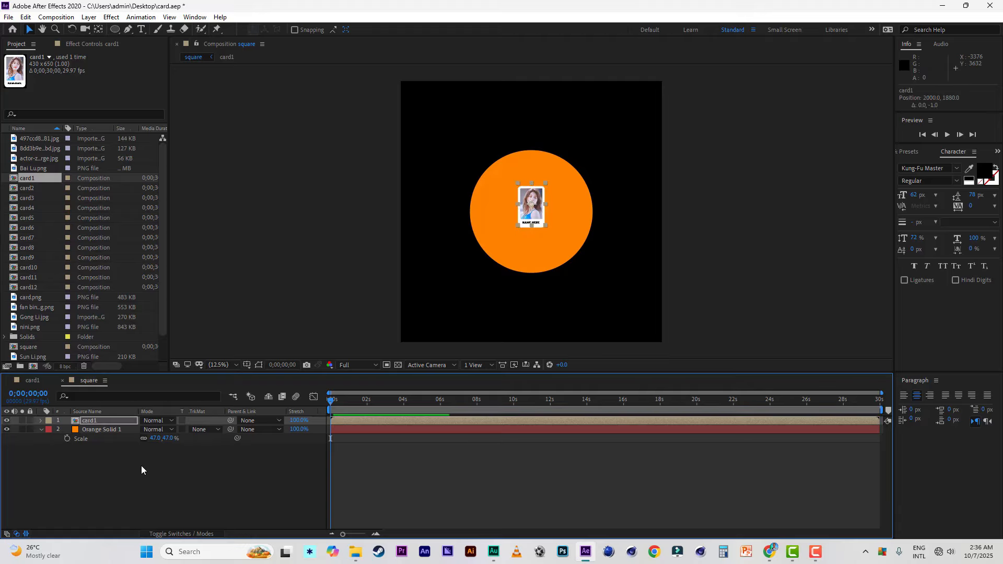
{"action": "key", "text": "Up"}
{"action": "key", "text": "Up"}
{"action": "key", "text": "Up"}
{"action": "key", "text": "Up"}
{"action": "key", "text": "Up"}
{"action": "key", "text": "Up"}
{"action": "key", "text": "Up"}
{"action": "key", "text": "Up"}
{"action": "key", "text": "Up"}
{"action": "key", "text": "Up"}
{"action": "key", "text": "Up"}
{"action": "key", "text": "Up"}
{"action": "key", "text": "Up"}
{"action": "key", "text": "Up"}
{"action": "key", "text": "Up"}
{"action": "key", "text": "Up"}
{"action": "key", "text": "Up"}
{"action": "key", "text": "Up"}
{"action": "key", "text": "Up"}
{"action": "key", "text": "Up"}
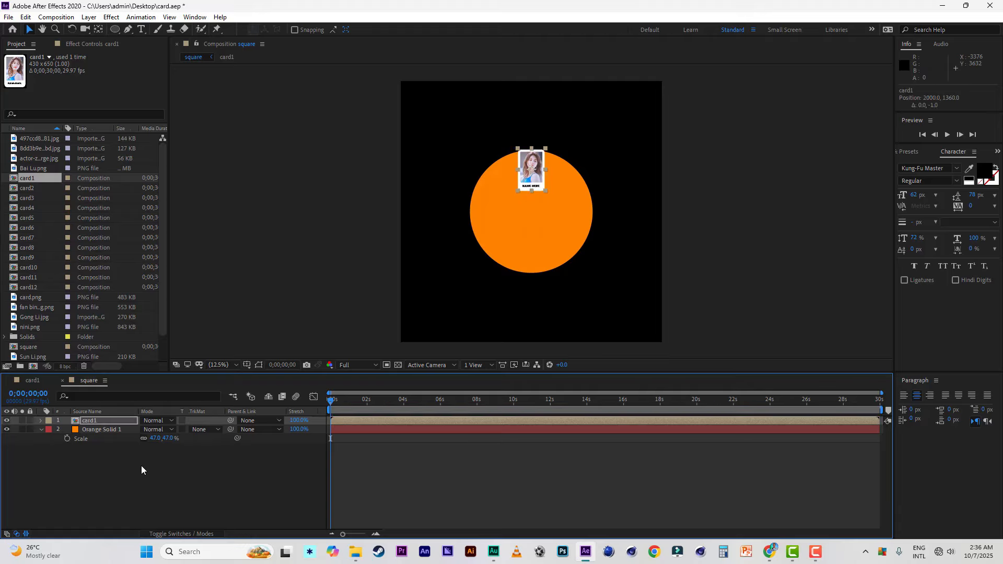
{"action": "key", "text": "Up"}
{"action": "key", "text": "Up"}
{"action": "key", "text": "Up"}
{"action": "key", "text": "Up"}
{"action": "key", "text": "Up"}
{"action": "key", "text": "Up"}
{"action": "key", "text": "Up"}
{"action": "key", "text": "Up"}
{"action": "key", "text": "Up"}
{"action": "key", "text": "Up"}
{"action": "key", "text": "Up"}
{"action": "key", "text": "Up"}
{"action": "key", "text": "Up"}
{"action": "key", "text": "Up"}
{"action": "key", "text": "Up"}
{"action": "key", "text": "Up"}
{"action": "key", "text": "Up"}
{"action": "key", "text": "Up"}
{"action": "key", "text": "Up"}
{"action": "key", "text": "Up"}
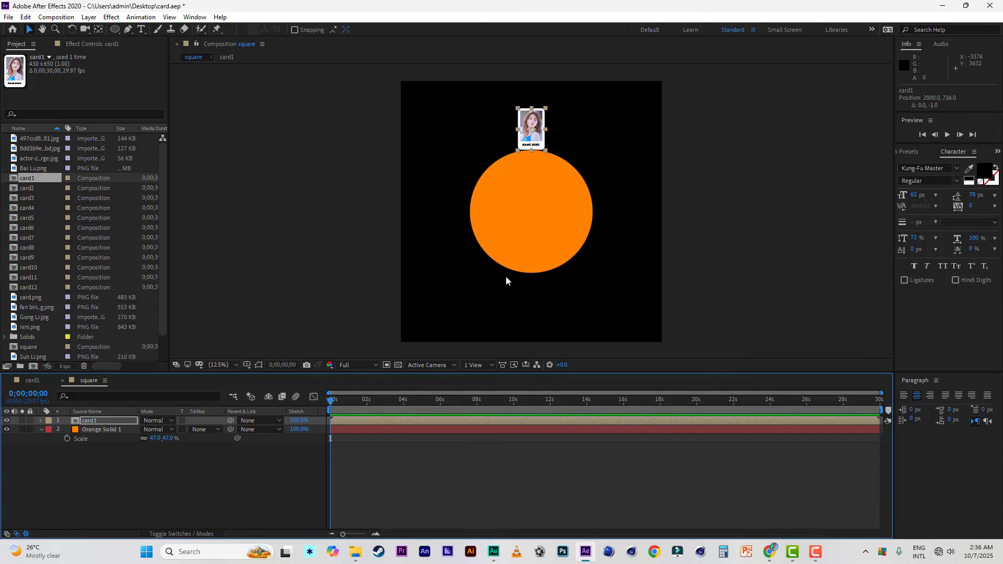
Step: Nudge the card1 layer down to position 2000, 740 so its bottom edge meets the circle
{"action": "scroll", "coordinate": [530, 215], "scroll_direction": "up", "scroll_amount": 2}
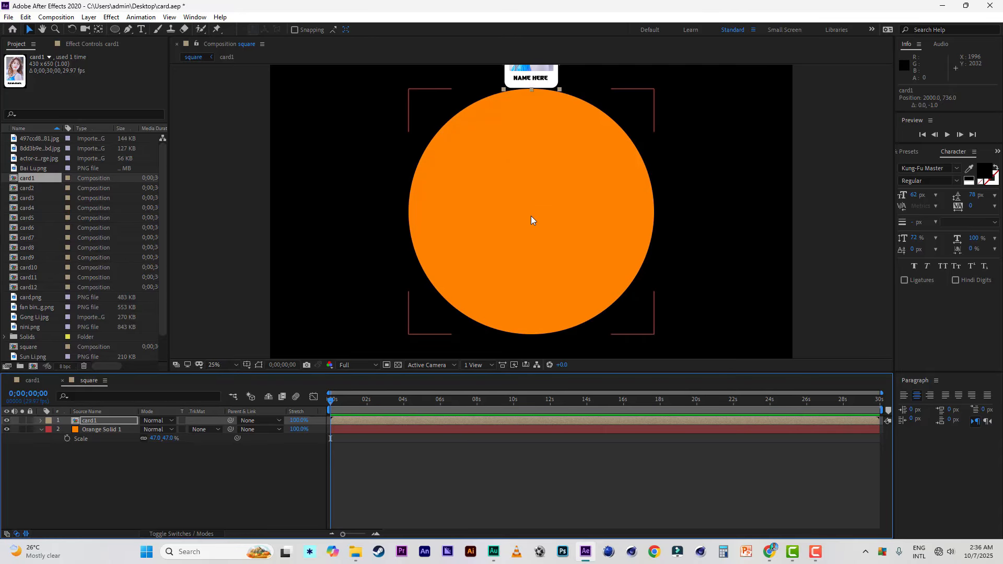
{"action": "key", "text": "Down"}
{"action": "key", "text": "Down"}
{"action": "key", "text": "Down"}
{"action": "key", "text": "Down"}
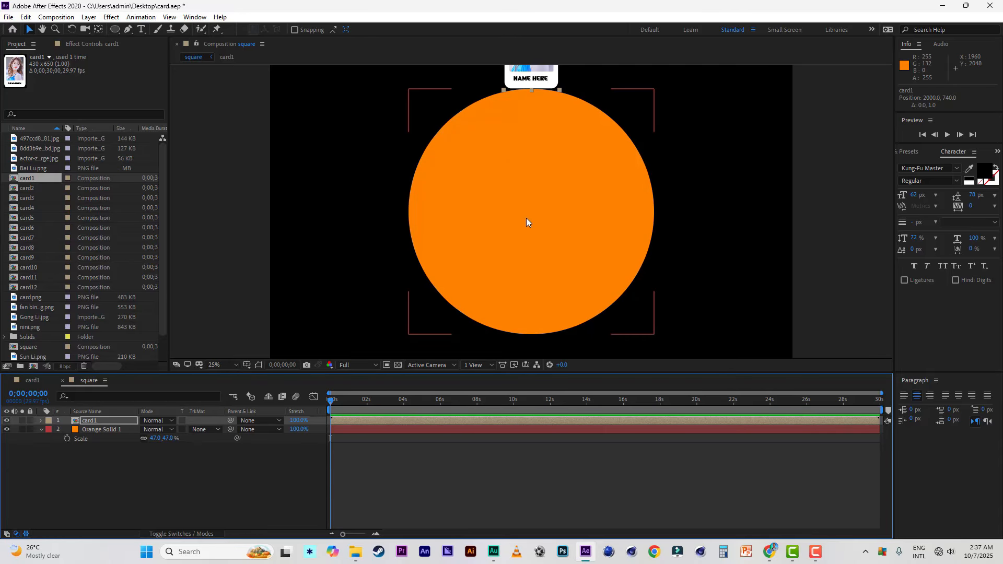
{"action": "scroll", "coordinate": [525, 217], "scroll_direction": "down", "scroll_amount": 2}
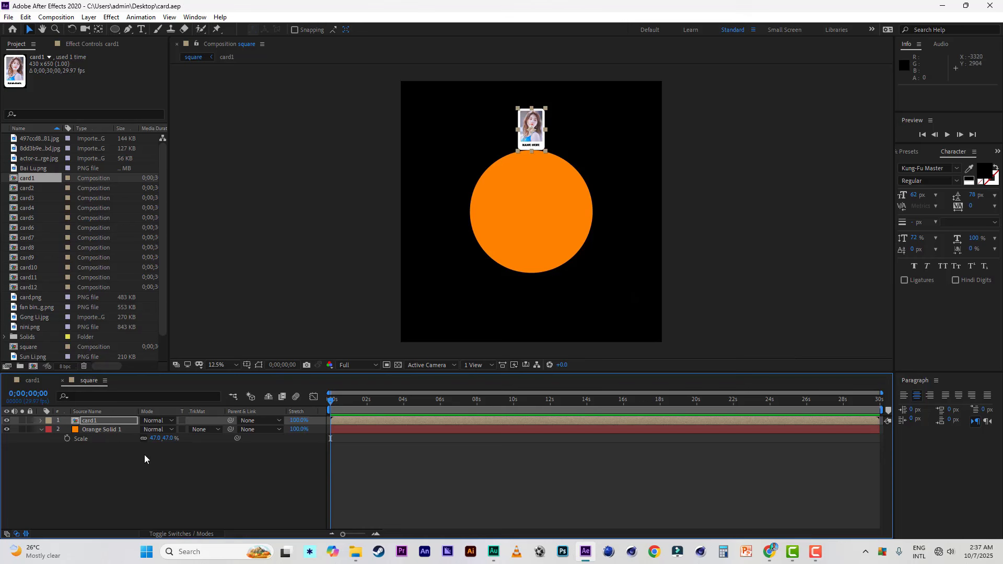
Step: Add a null object to the square composition and name it "rotation"
{"action": "right_click", "coordinate": [91, 468]}
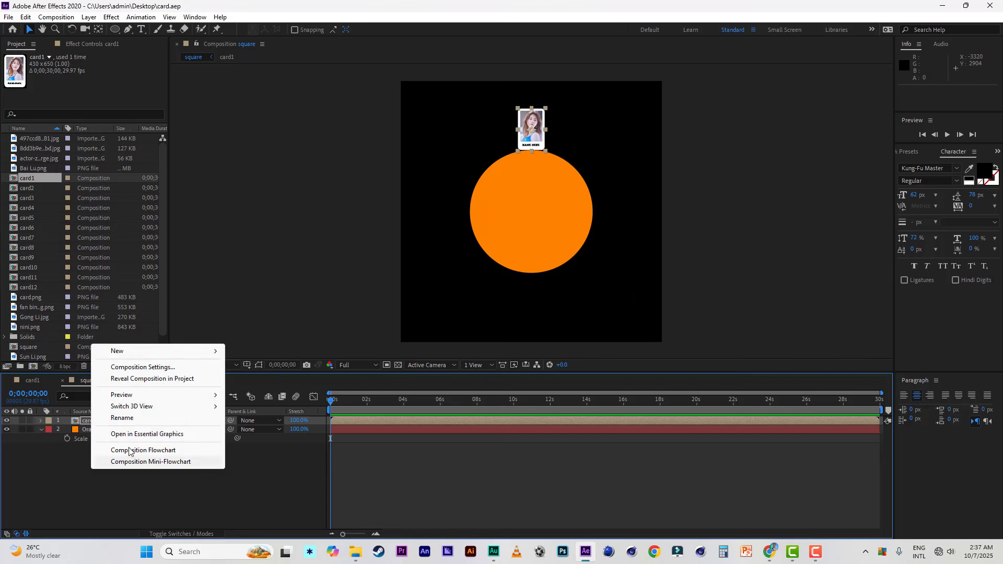
{"action": "mouse_move", "coordinate": [150, 353]}
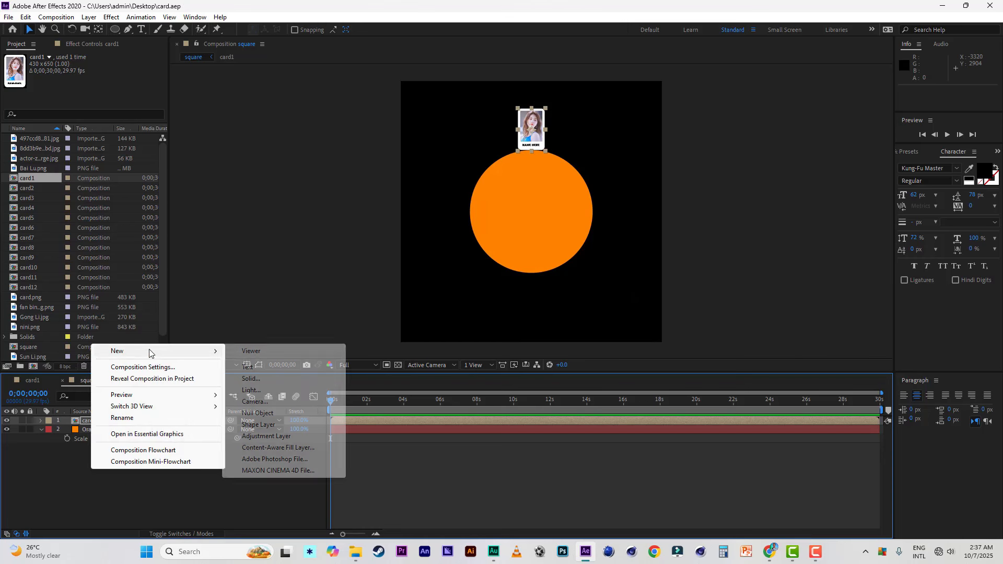
{"action": "left_click", "coordinate": [265, 413]}
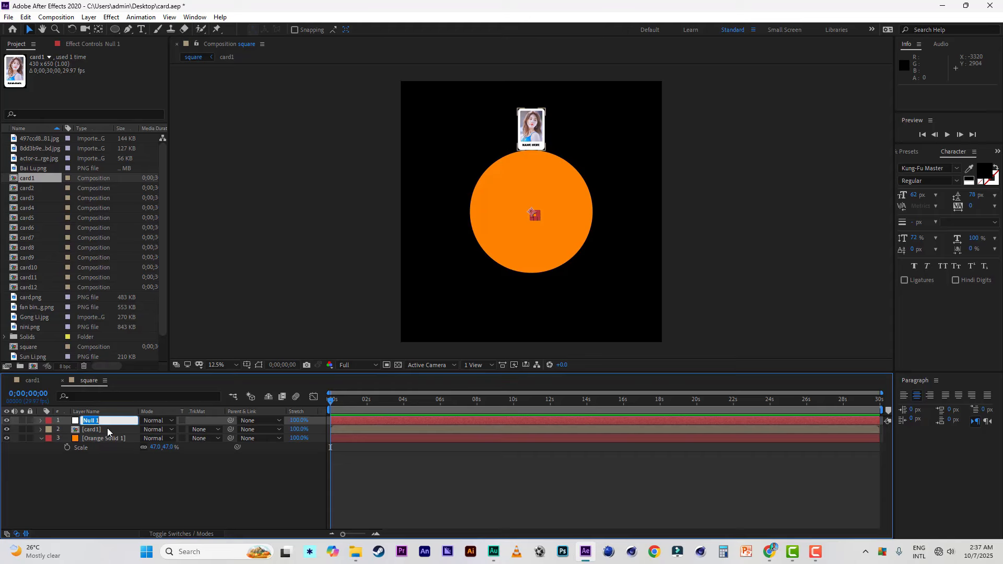
{"action": "type", "text": "rotation"}
{"action": "left_click", "coordinate": [136, 488]}
Step: Duplicate the card1 layer until the square composition holds twelve card1 layers
{"action": "left_click", "coordinate": [97, 431]}
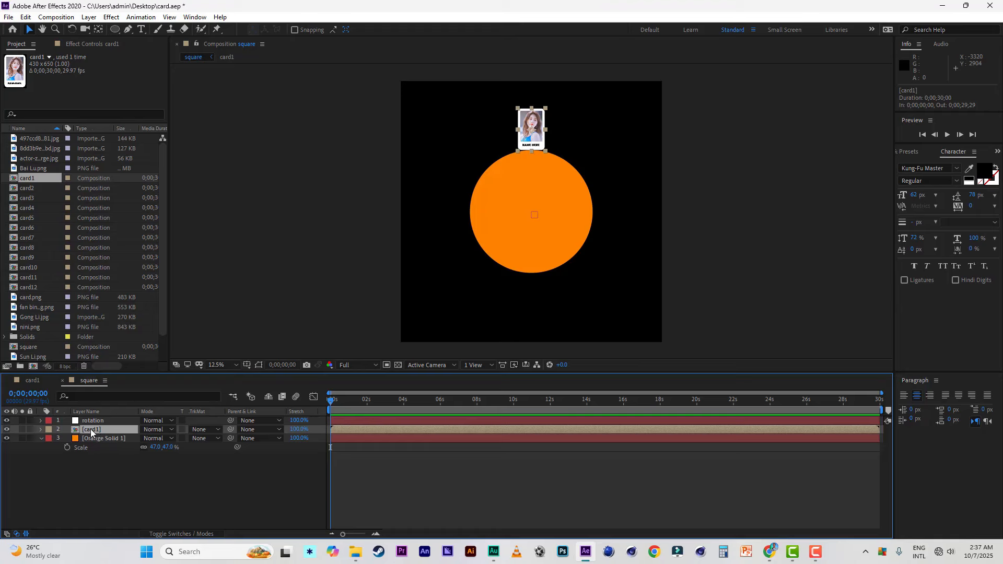
{"action": "key", "text": "ctrl+d"}
{"action": "key", "text": "ctrl+d"}
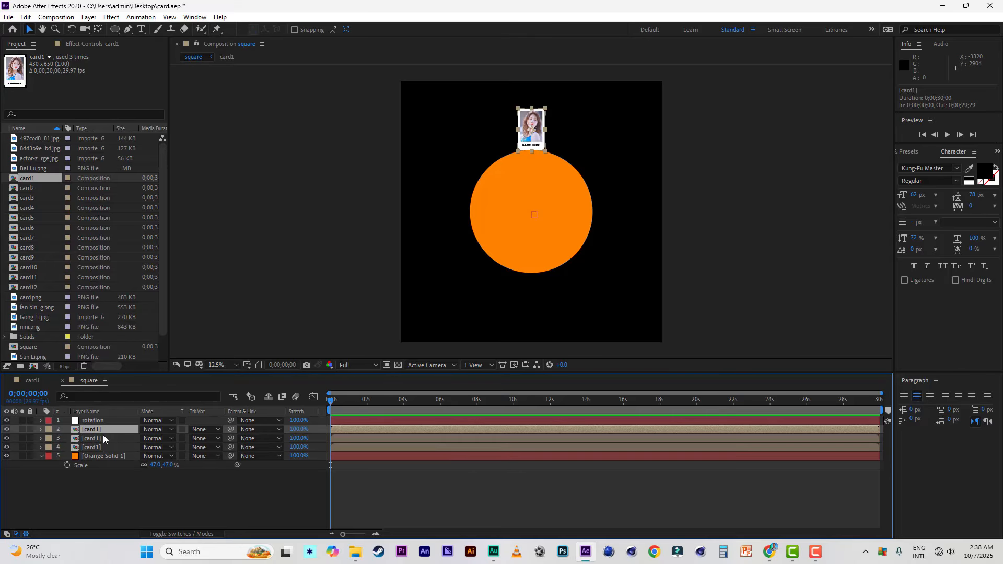
{"action": "key", "text": "ctrl+d"}
{"action": "key", "text": "ctrl+d"}
{"action": "key", "text": "ctrl+d"}
{"action": "key", "text": "ctrl+d"}
{"action": "key", "text": "ctrl+d"}
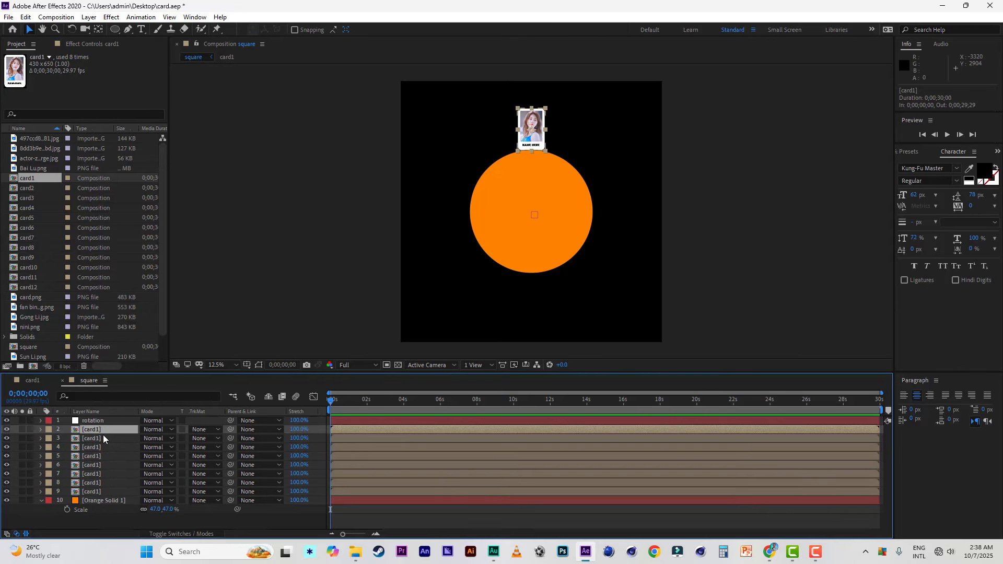
{"action": "key", "text": "ctrl+d"}
{"action": "key", "text": "ctrl+d"}
{"action": "key", "text": "ctrl+d"}
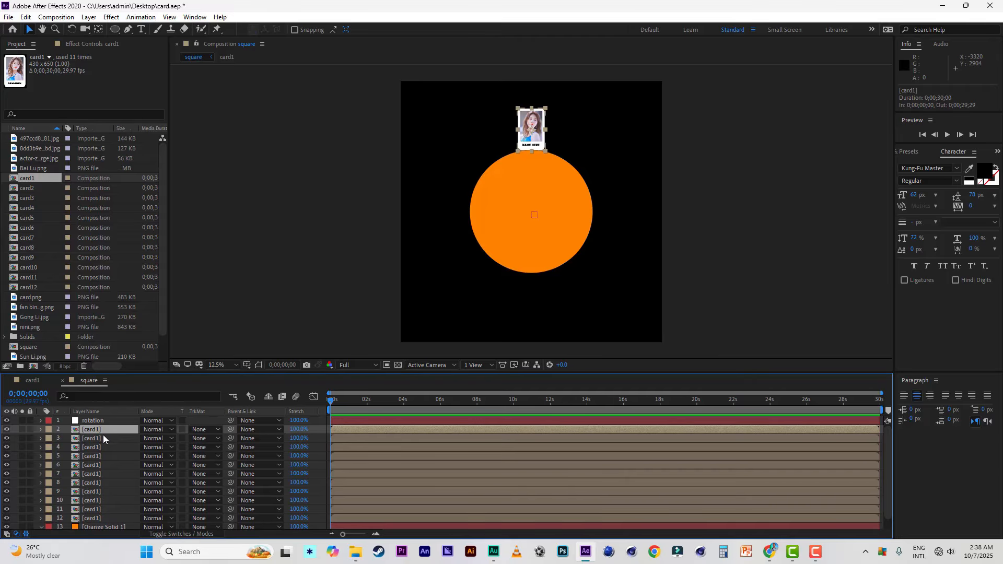
{"action": "key", "text": "ctrl+d"}
{"action": "scroll", "coordinate": [108, 452], "scroll_direction": "down", "scroll_amount": 2}
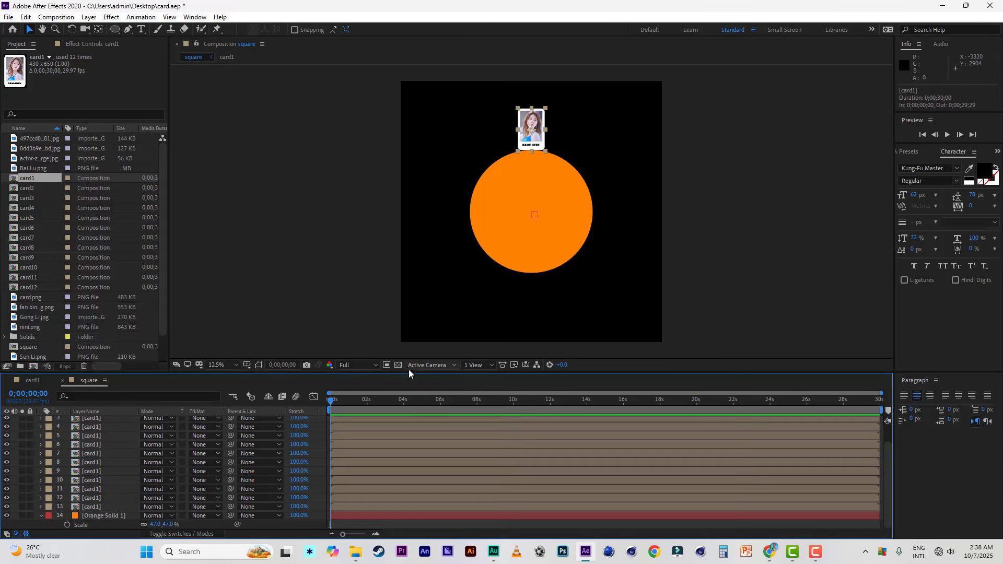
Step: Parent the topmost card1 layer (layer 2) to the rotation null and set the null's rotation to 30°
{"action": "left_click_drag", "start_coordinate": [408, 371], "coordinate": [413, 337]}
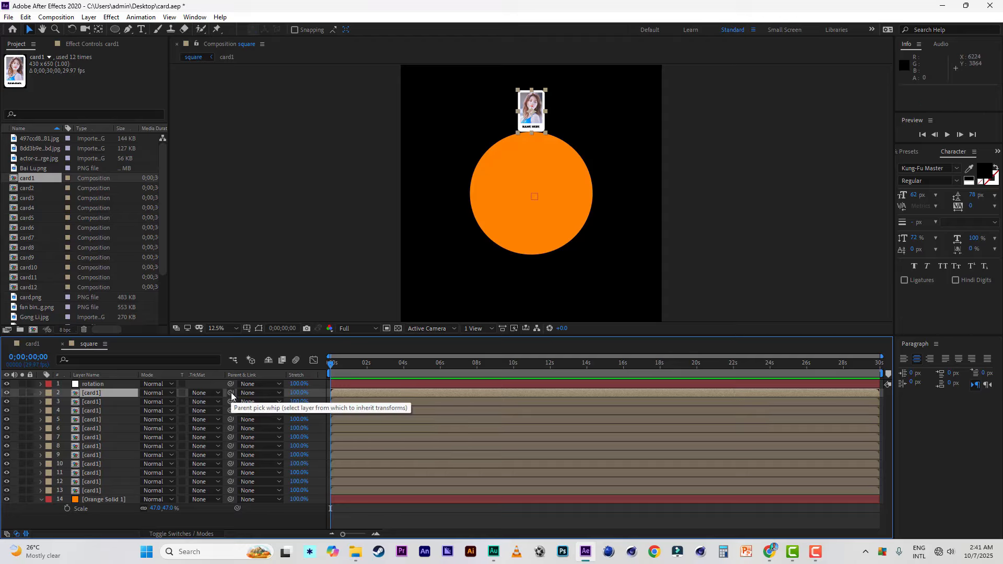
{"action": "left_click_drag", "start_coordinate": [231, 392], "coordinate": [97, 387]}
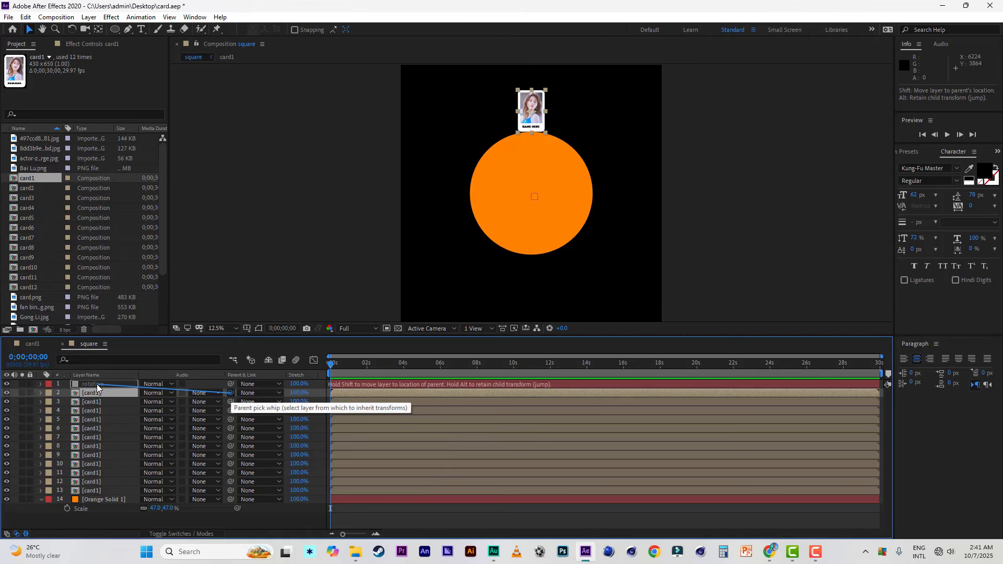
{"action": "left_click_drag", "start_coordinate": [97, 386], "coordinate": [96, 383]}
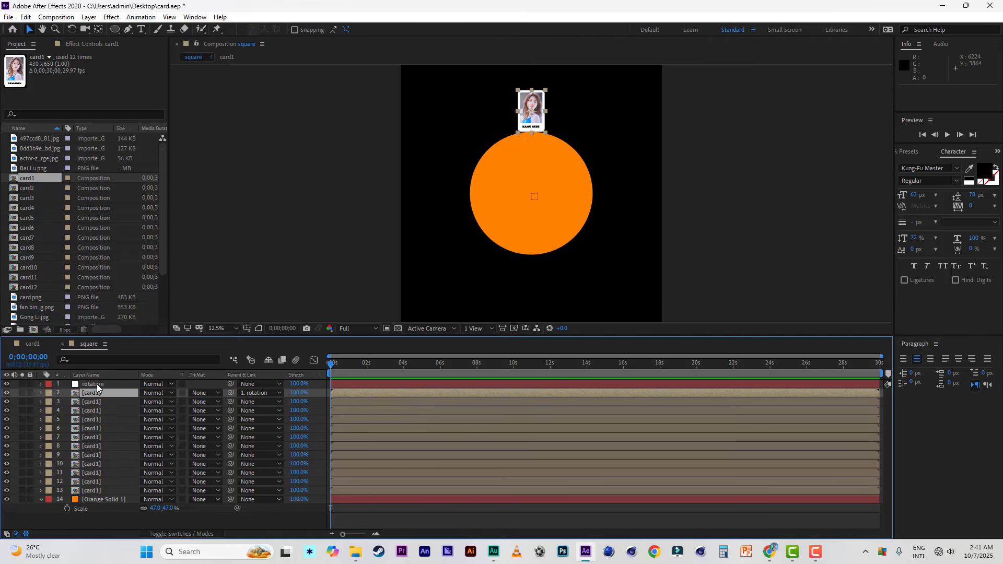
{"action": "left_click", "coordinate": [96, 384]}
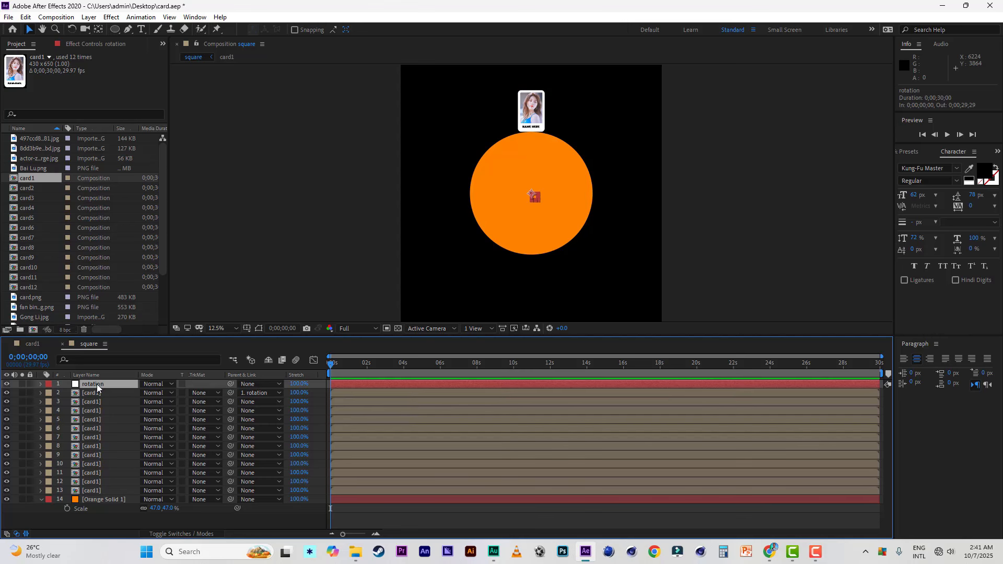
{"action": "key", "text": "r"}
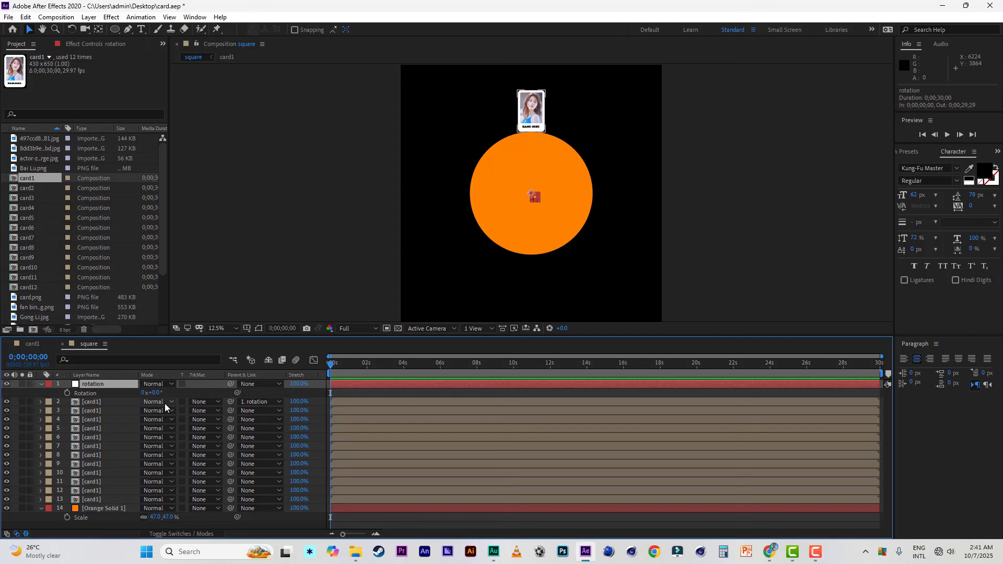
{"action": "left_click", "coordinate": [153, 393]}
{"action": "type", "text": "30"}
{"action": "key", "text": "Return"}
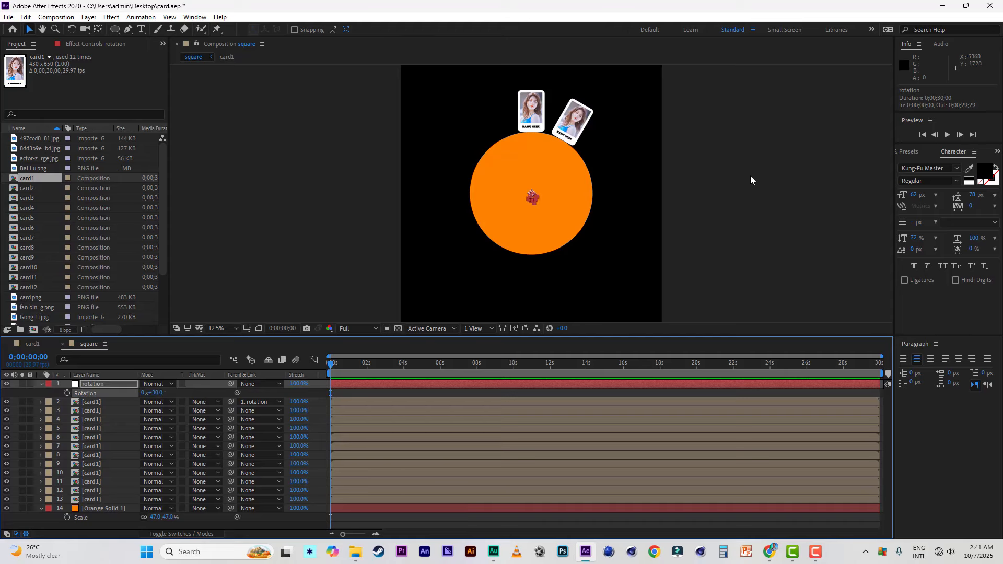
Step: Parent the second card1 layer (layer 3) to the rotation null and set the null's rotation to 60°
{"action": "left_click", "coordinate": [95, 410]}
{"action": "left_click_drag", "start_coordinate": [230, 411], "coordinate": [110, 388]}
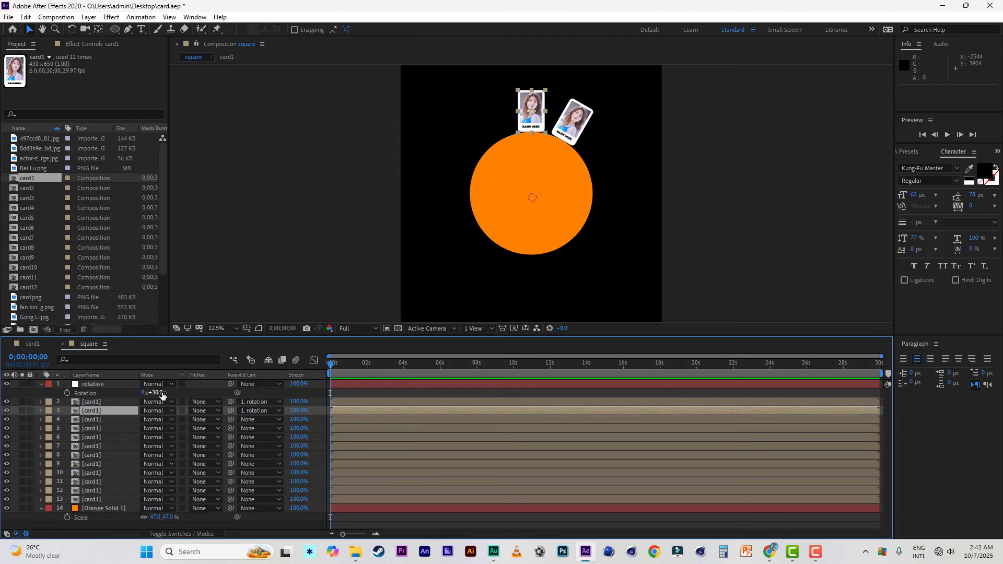
{"action": "left_click", "coordinate": [156, 392]}
{"action": "type", "text": "60"}
{"action": "key", "text": "Return"}
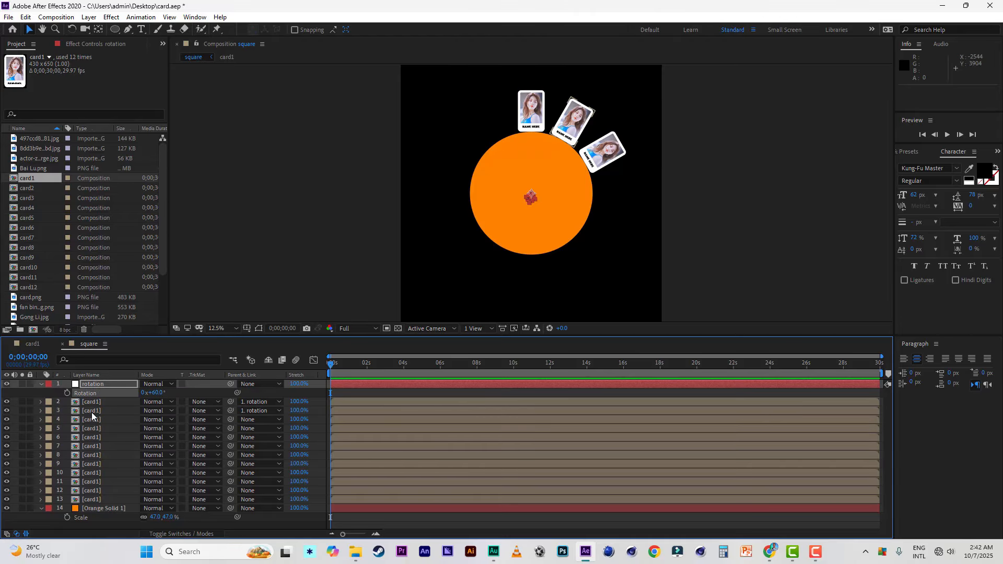
Step: Parent the third card1 layer (layer 4) to the rotation null and set the null's rotation to 90°
{"action": "left_click", "coordinate": [86, 418]}
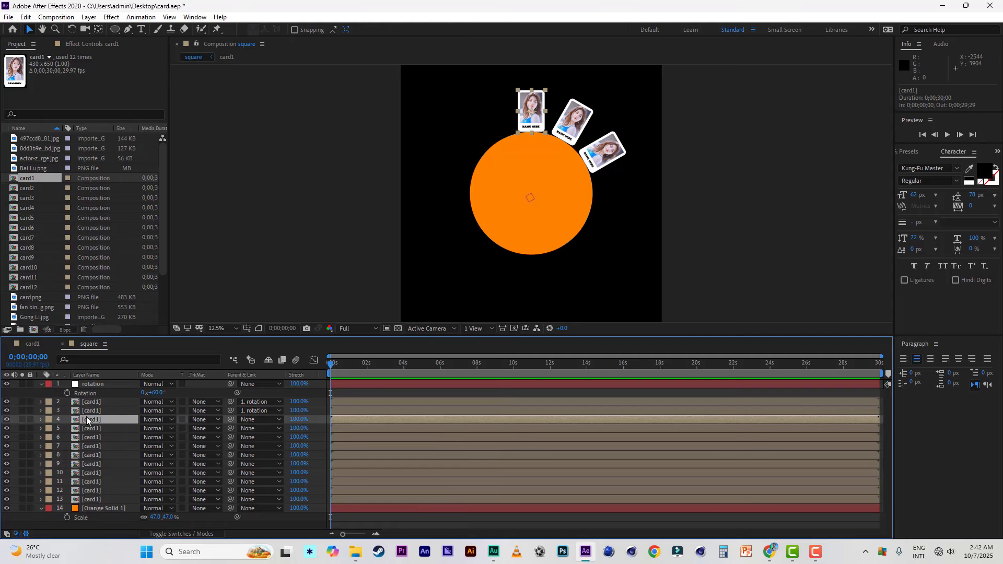
{"action": "left_click", "coordinate": [41, 419]}
{"action": "left_click_drag", "start_coordinate": [230, 419], "coordinate": [91, 384]}
{"action": "left_click", "coordinate": [158, 393]}
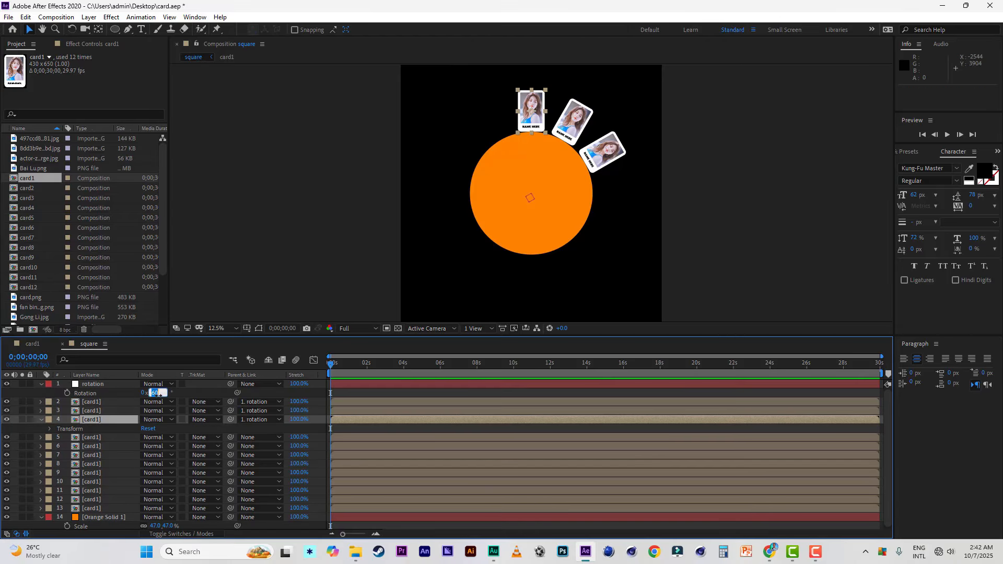
{"action": "type", "text": "90"}
{"action": "key", "text": "Return"}
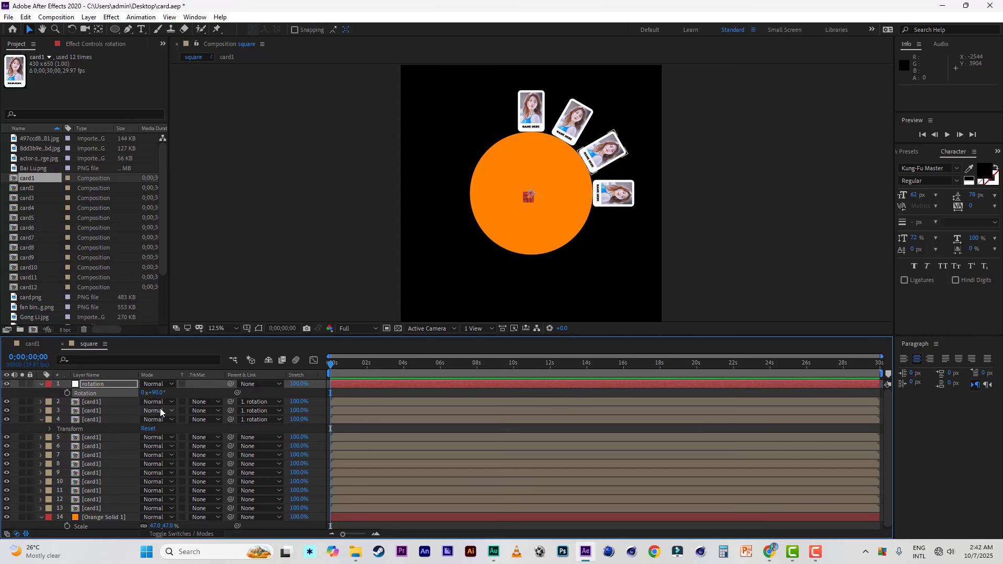
Step: Parent the fourth card1 layer (layer 5) to the rotation null and set the null's rotation to 120°
{"action": "left_click", "coordinate": [96, 436]}
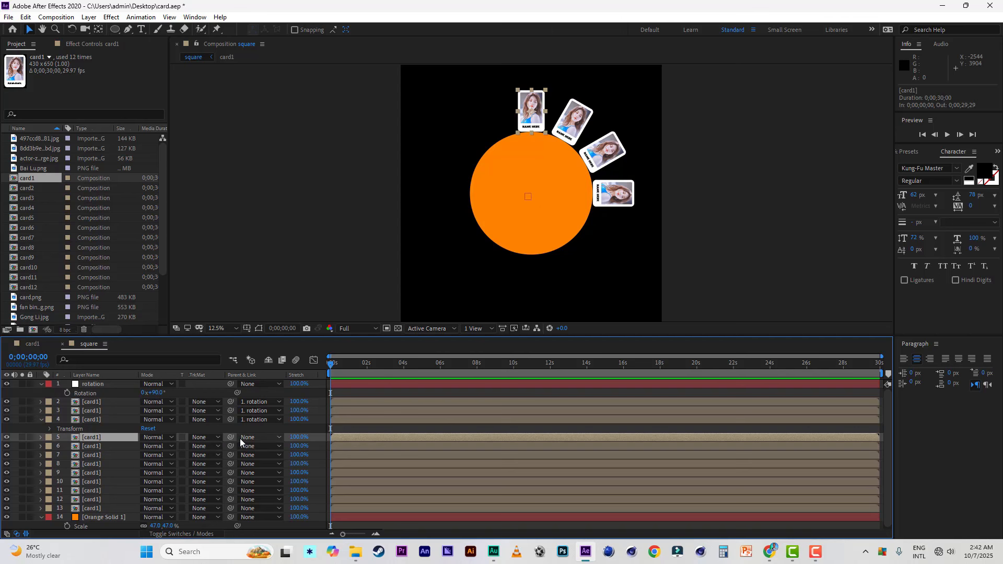
{"action": "left_click_drag", "start_coordinate": [231, 437], "coordinate": [114, 388]}
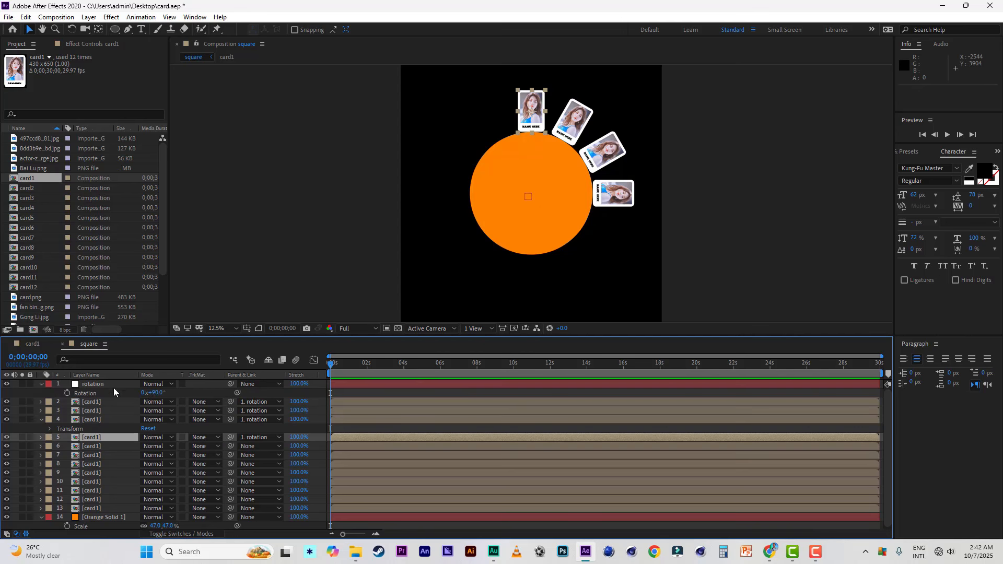
{"action": "left_click", "coordinate": [158, 394]}
{"action": "type", "text": "120"}
{"action": "key", "text": "Return"}
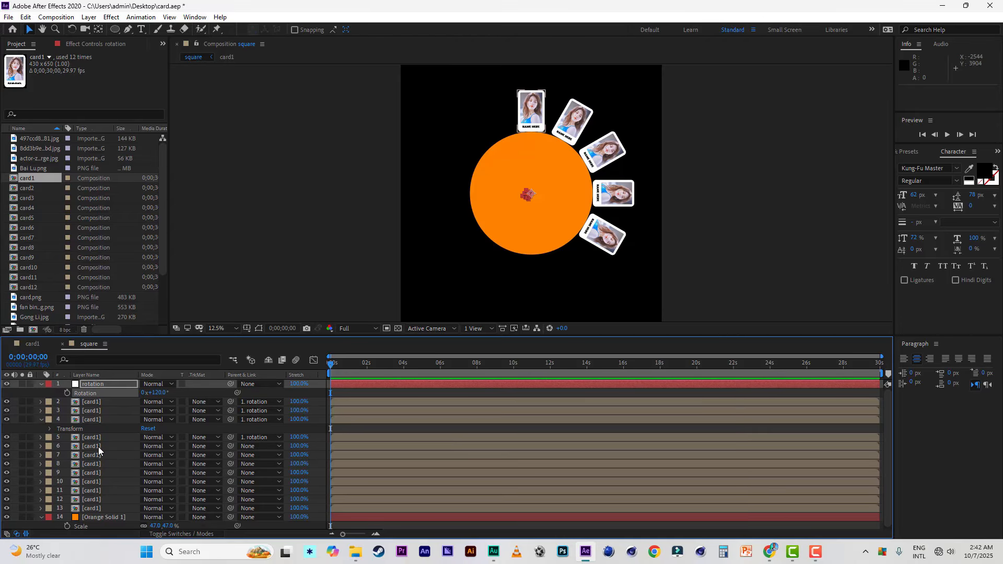
Step: Parent the fifth card1 layer (layer 6) to the rotation null, set the null's rotation to 150°, and collapse layer 4's properties
{"action": "left_click", "coordinate": [98, 446]}
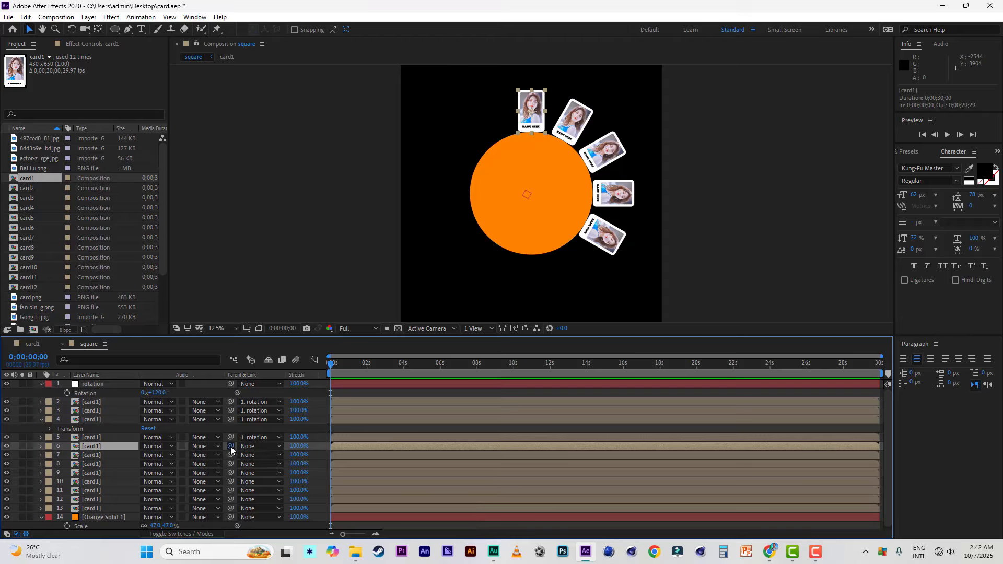
{"action": "left_click_drag", "start_coordinate": [230, 446], "coordinate": [102, 387]}
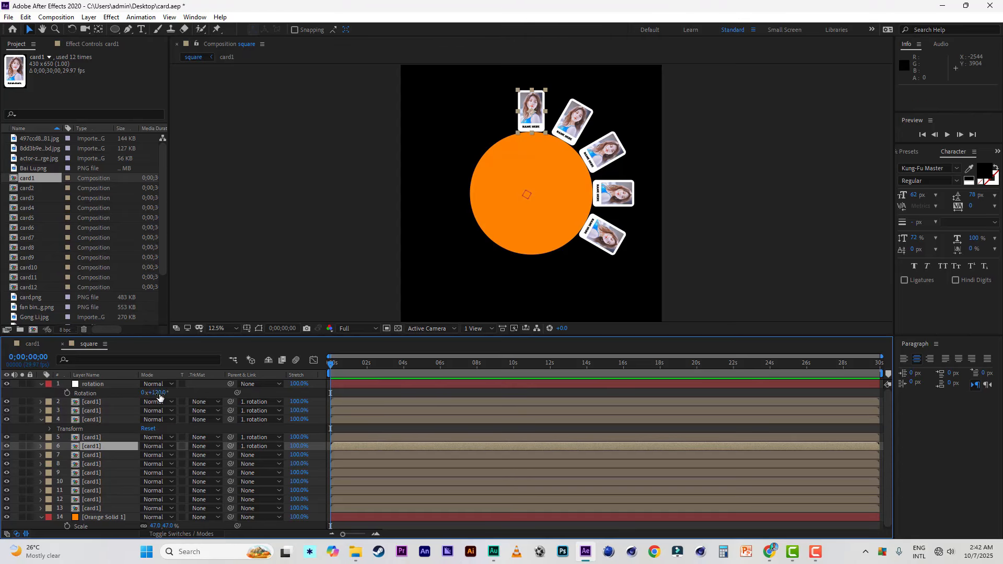
{"action": "left_click", "coordinate": [157, 392]}
{"action": "type", "text": "150"}
{"action": "key", "text": "Return"}
{"action": "left_click", "coordinate": [89, 446]}
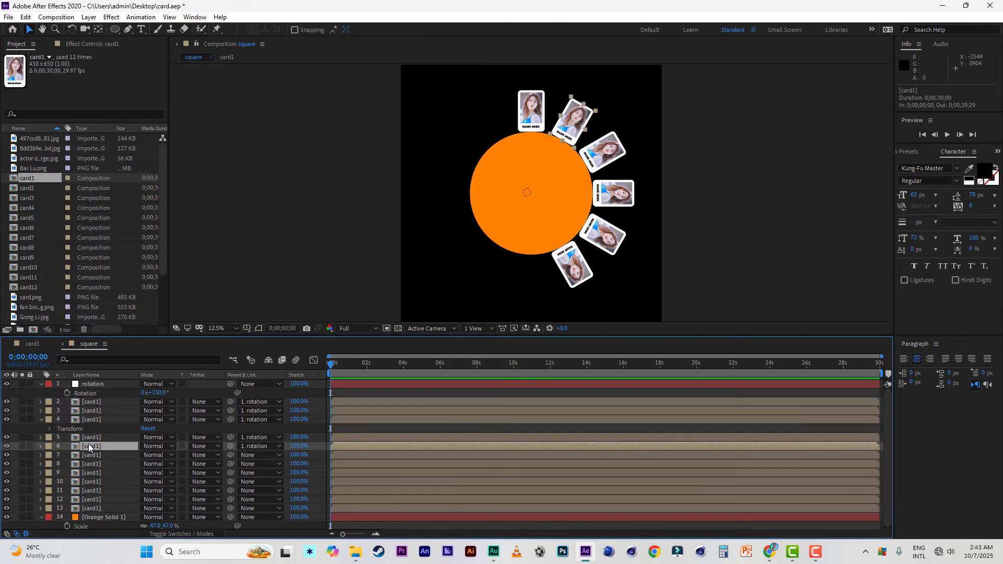
{"action": "left_click", "coordinate": [42, 419]}
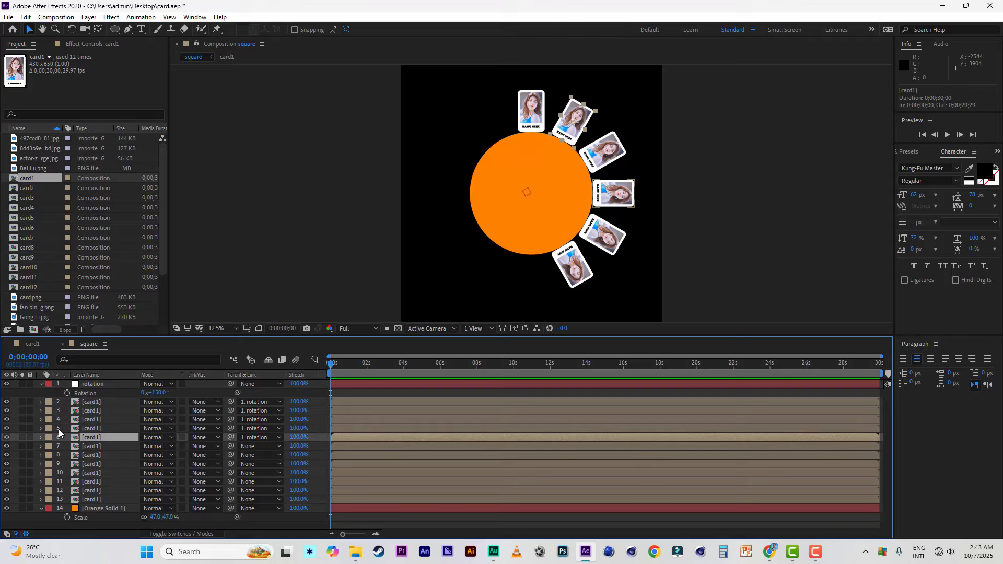
Step: Parent the sixth card1 layer (layer 7) to the rotation null and set the null's rotation to 180°
{"action": "left_click", "coordinate": [95, 445]}
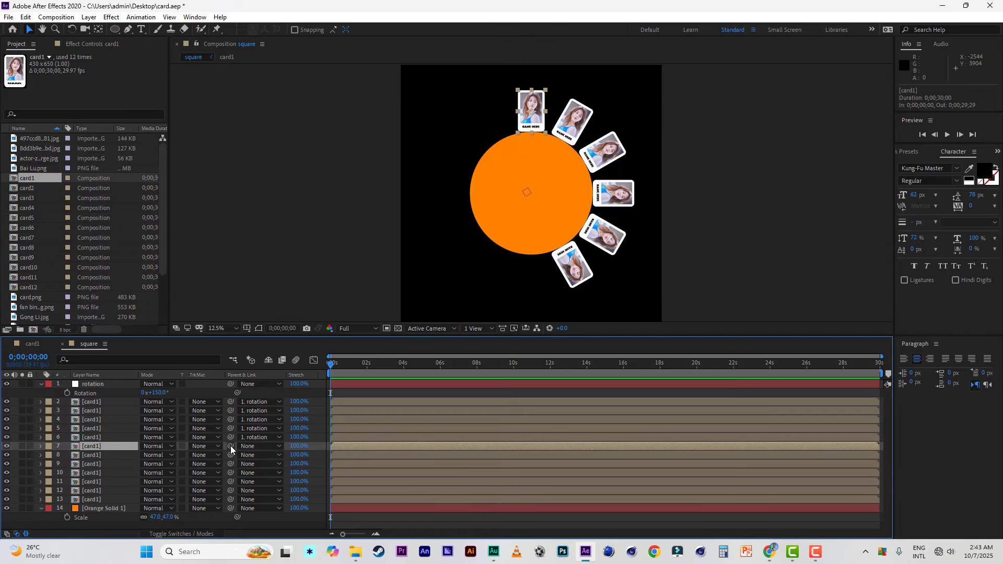
{"action": "left_click_drag", "start_coordinate": [231, 446], "coordinate": [99, 384]}
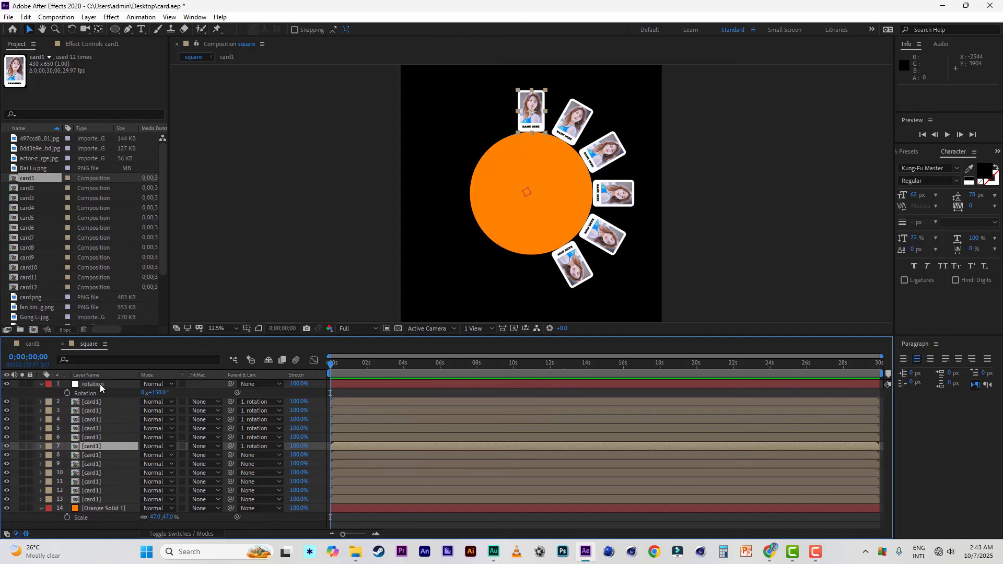
{"action": "left_click", "coordinate": [160, 393]}
{"action": "type", "text": "180"}
{"action": "key", "text": "Return"}
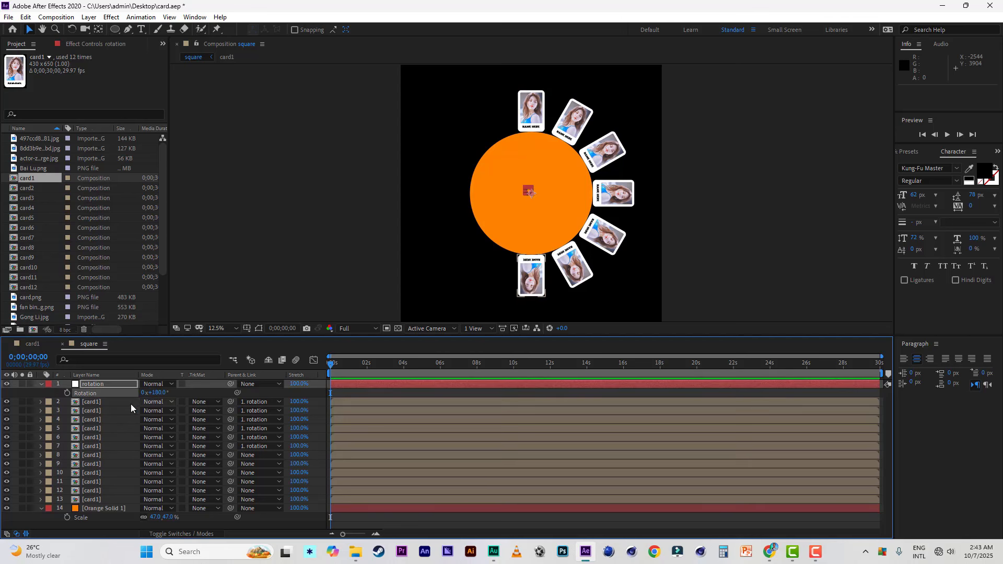
Step: Parent the seventh card1 layer (layer 8) to the rotation null and set the null's rotation to 210°
{"action": "left_click", "coordinate": [95, 457]}
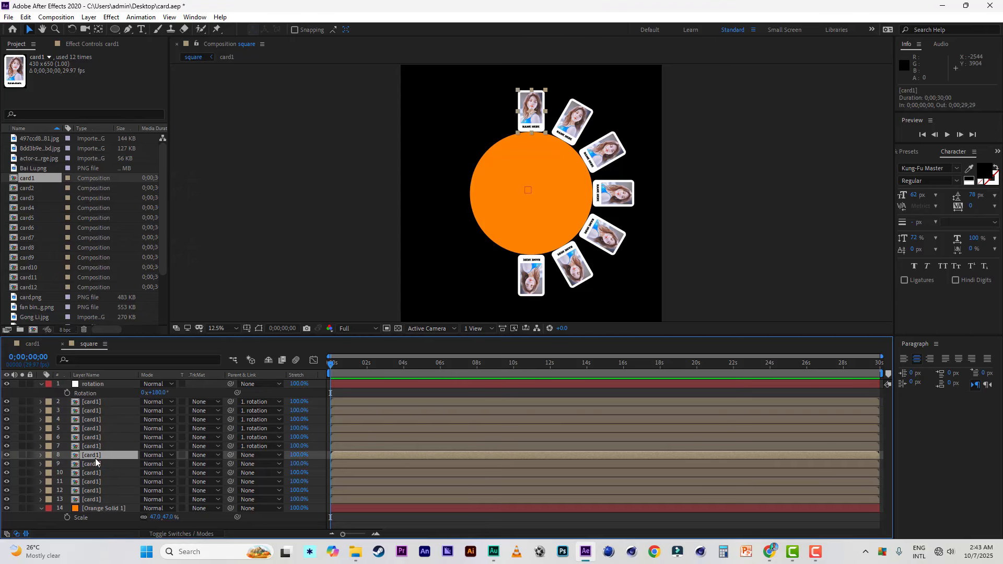
{"action": "left_click_drag", "start_coordinate": [231, 455], "coordinate": [107, 387]}
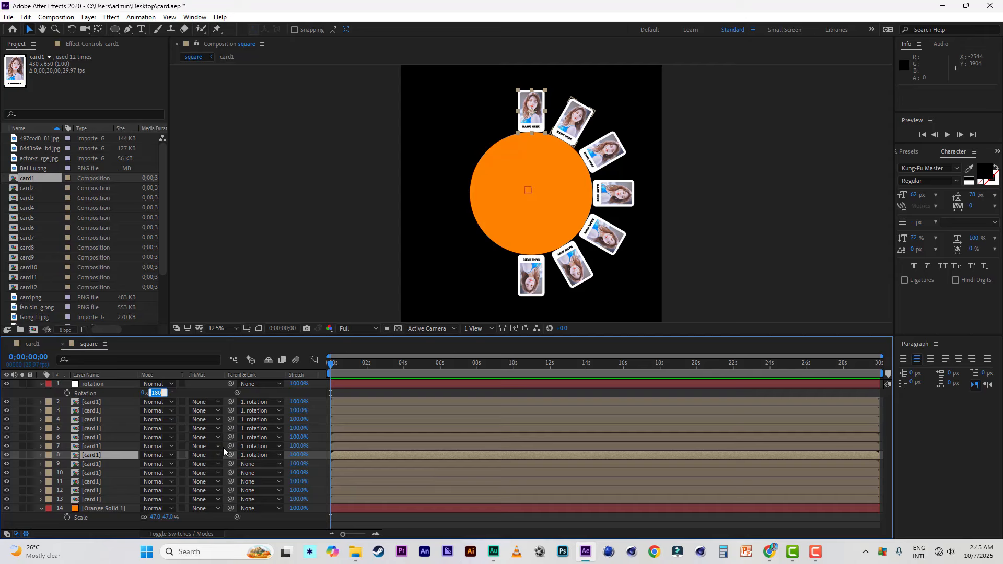
{"action": "type", "text": "210"}
{"action": "key", "text": "Return"}
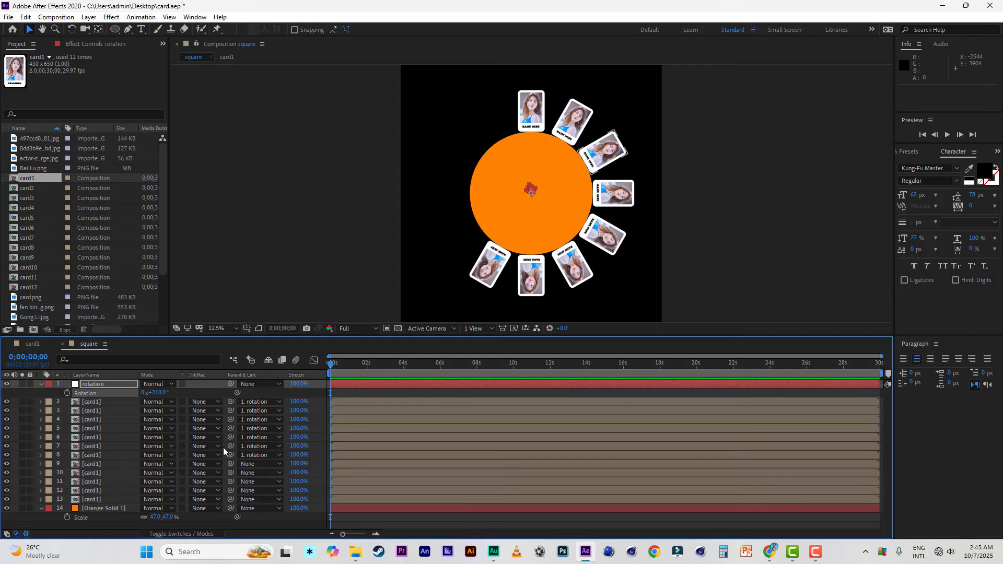
Step: Parent the eighth card1 layer (layer 9) to the rotation null and set the null's rotation to 240°
{"action": "left_click", "coordinate": [94, 464]}
{"action": "left_click_drag", "start_coordinate": [230, 464], "coordinate": [110, 384]}
{"action": "left_click", "coordinate": [156, 393]}
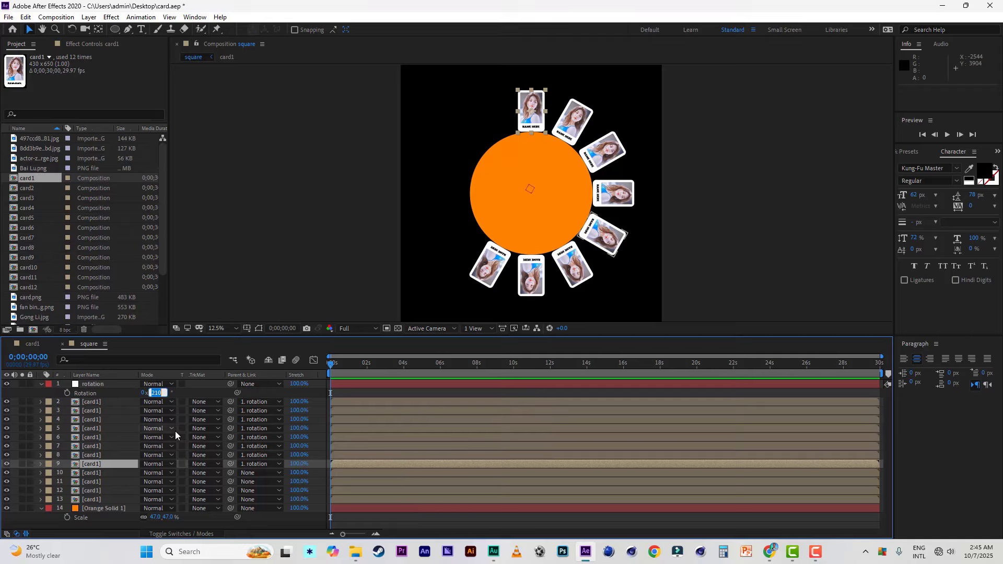
{"action": "type", "text": "240"}
{"action": "key", "text": "Return"}
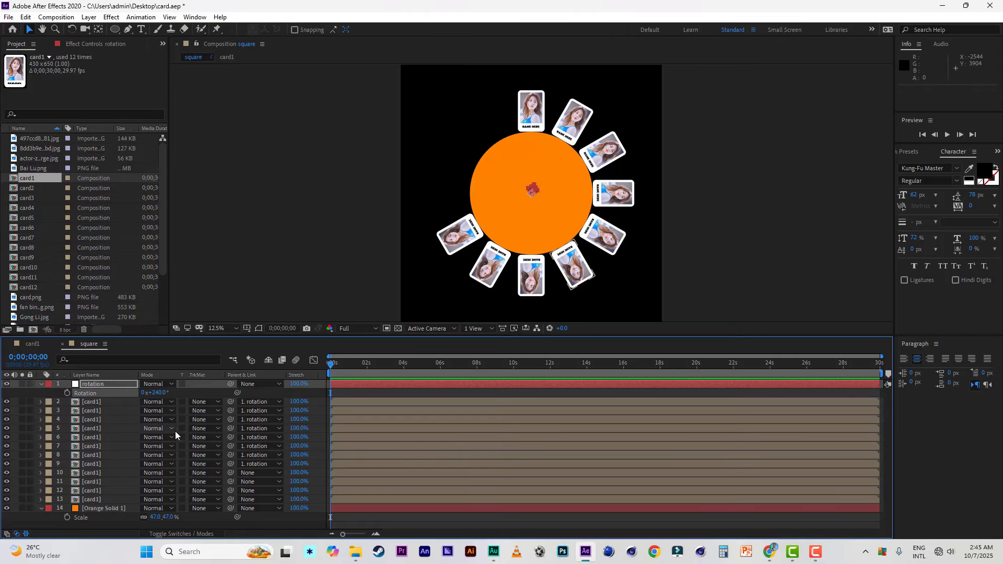
Step: Parent the ninth card1 layer (layer 10) to the rotation null and set the null's rotation to 270°
{"action": "left_click", "coordinate": [100, 484]}
{"action": "left_click", "coordinate": [102, 471]}
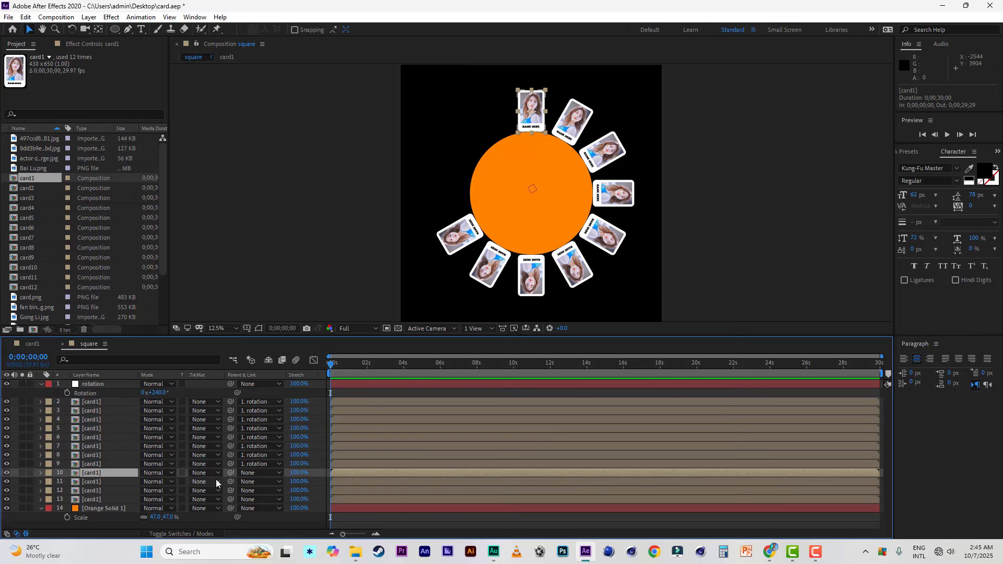
{"action": "left_click_drag", "start_coordinate": [230, 472], "coordinate": [108, 385]}
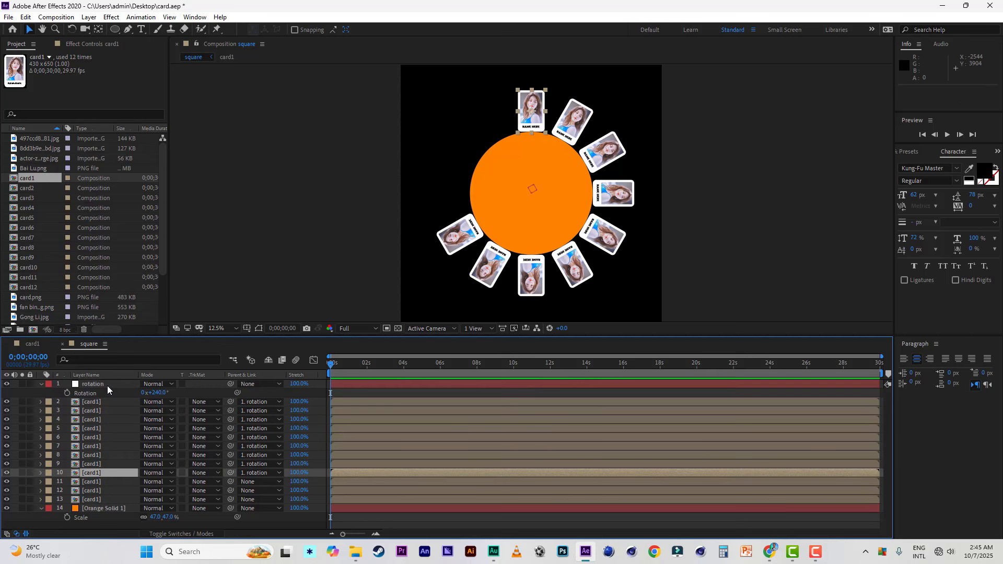
{"action": "left_click", "coordinate": [157, 393]}
{"action": "type", "text": "270"}
{"action": "key", "text": "Return"}
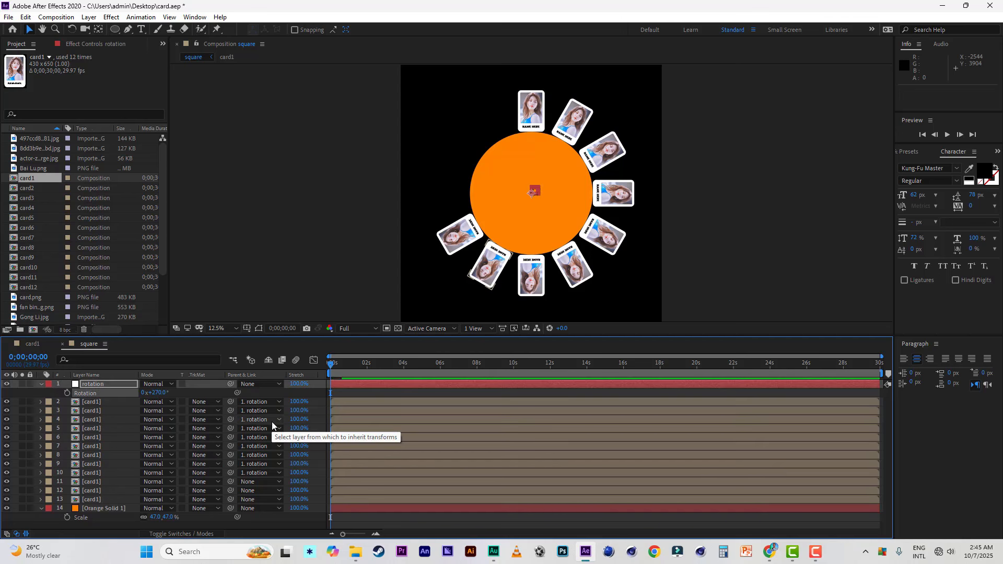
Step: Parent the tenth card1 layer (layer 11) to the rotation null and set the null's rotation to 300°
{"action": "left_click", "coordinate": [91, 481]}
{"action": "left_click_drag", "start_coordinate": [230, 482], "coordinate": [95, 386]}
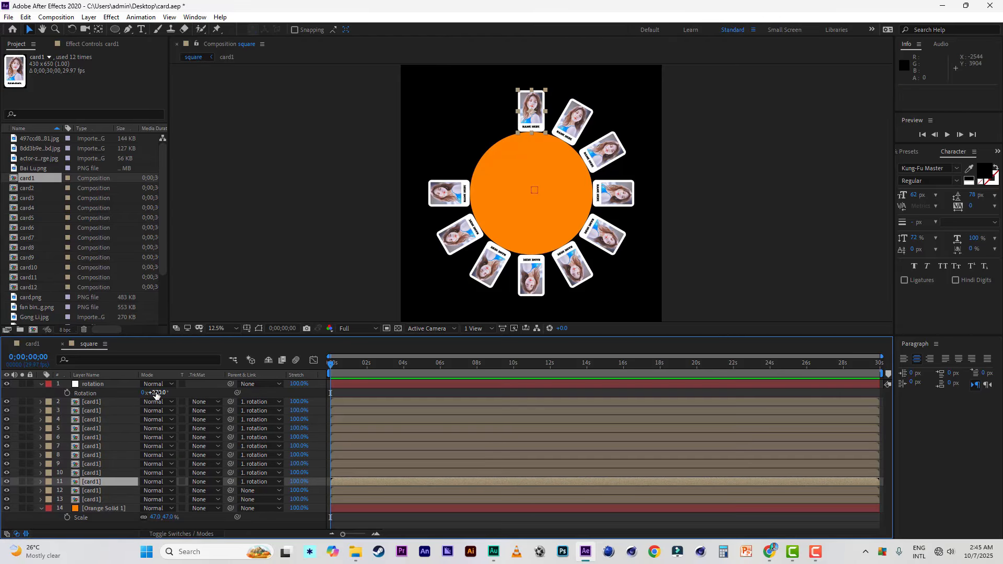
{"action": "left_click", "coordinate": [156, 393]}
{"action": "type", "text": "300"}
{"action": "key", "text": "Return"}
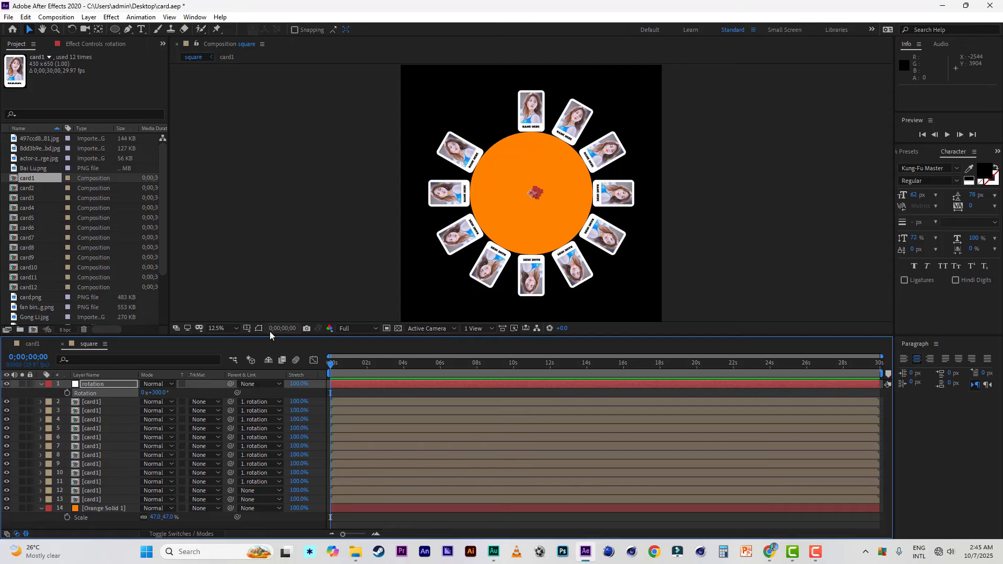
Step: Parent the eleventh card1 layer (layer 12) to the rotation null and set the null's rotation to 330°
{"action": "left_click", "coordinate": [96, 491]}
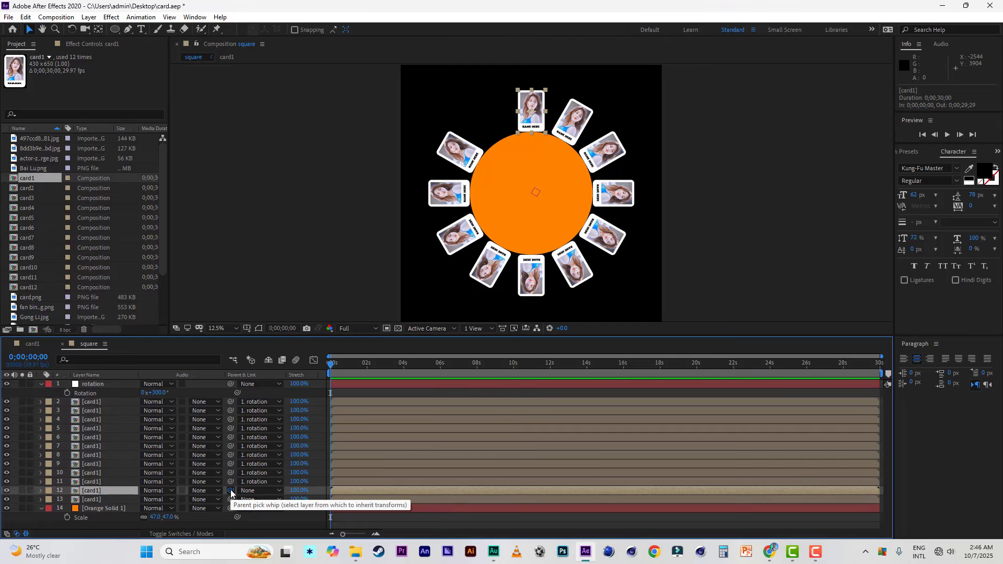
{"action": "left_click_drag", "start_coordinate": [232, 491], "coordinate": [103, 383]}
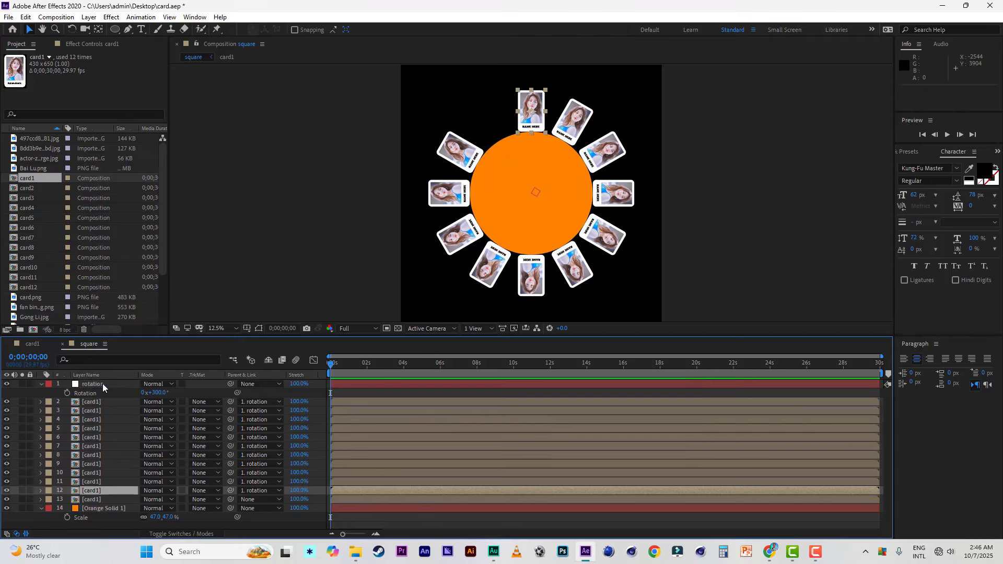
{"action": "left_click", "coordinate": [158, 393]}
{"action": "type", "text": "330"}
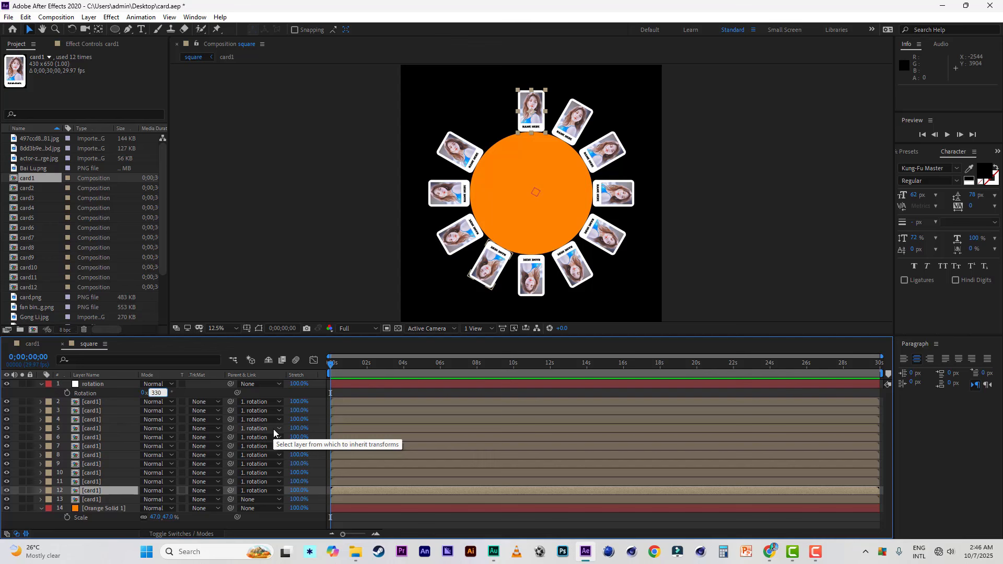
{"action": "key", "text": "Return"}
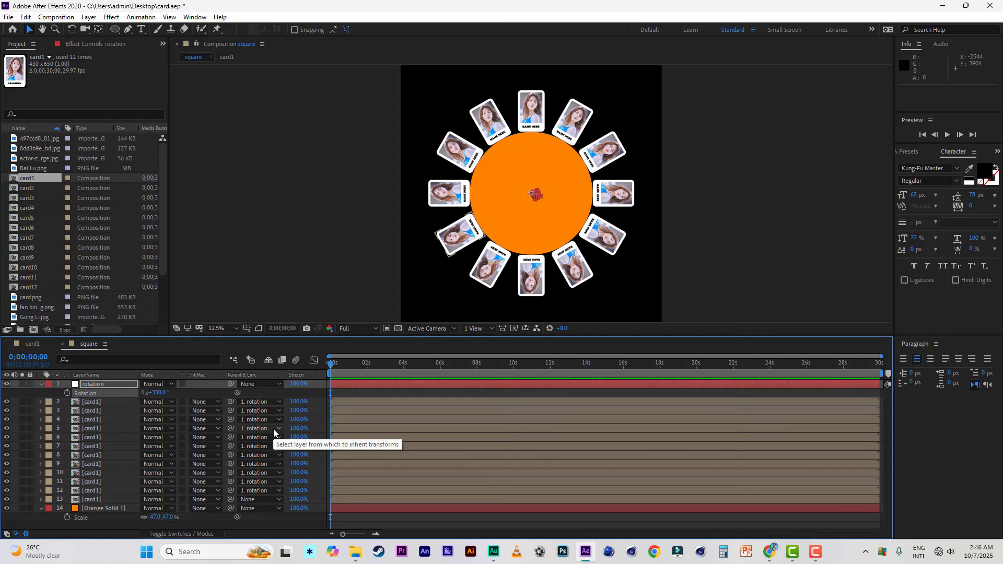
Step: Check the last card1 layer (layer 13) by toggling its visibility, and parent it to the rotation null
{"action": "left_click", "coordinate": [102, 500]}
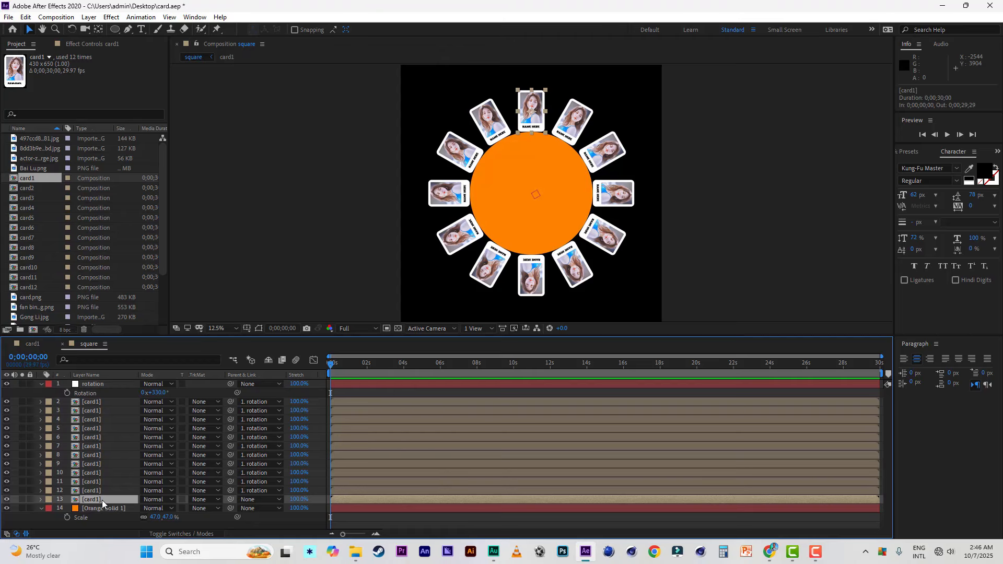
{"action": "left_click", "coordinate": [6, 500]}
{"action": "left_click", "coordinate": [6, 500]}
{"action": "left_click", "coordinate": [114, 386]}
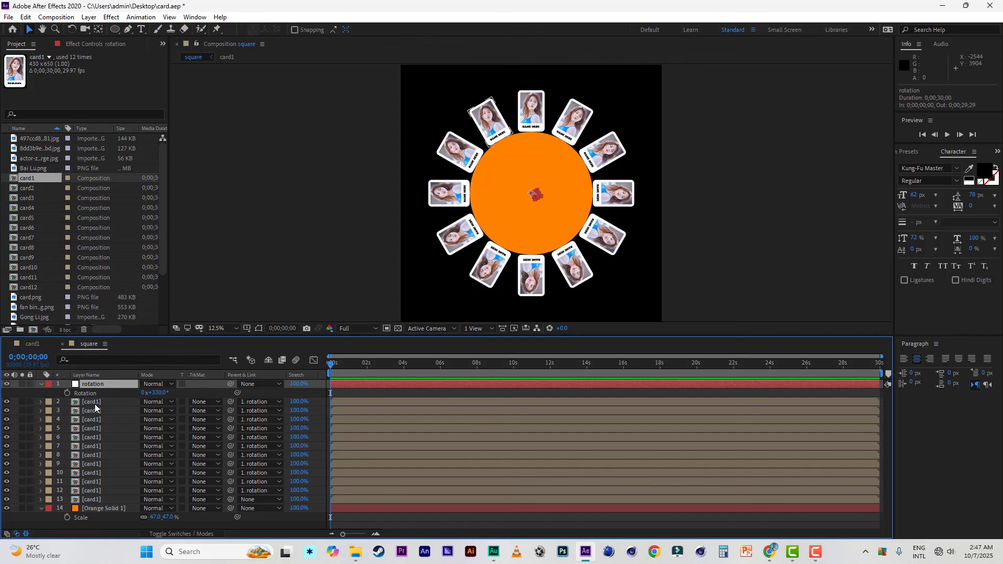
Step: Replace the sources of layers 3 and 4 with the card2 and card3 compositions, respectively
{"action": "left_click", "coordinate": [95, 403]}
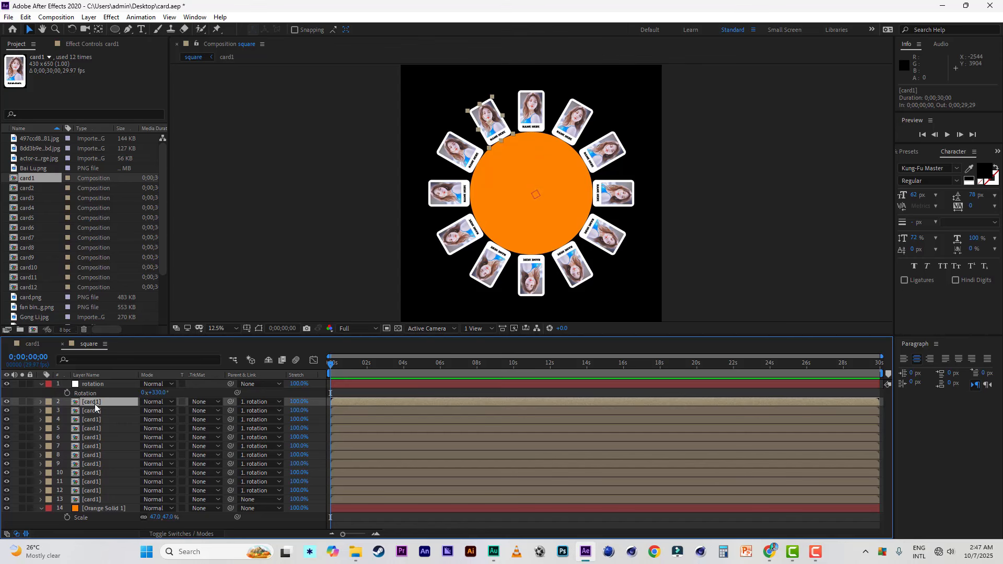
{"action": "left_click", "coordinate": [100, 414]}
{"action": "left_click", "coordinate": [30, 189]}
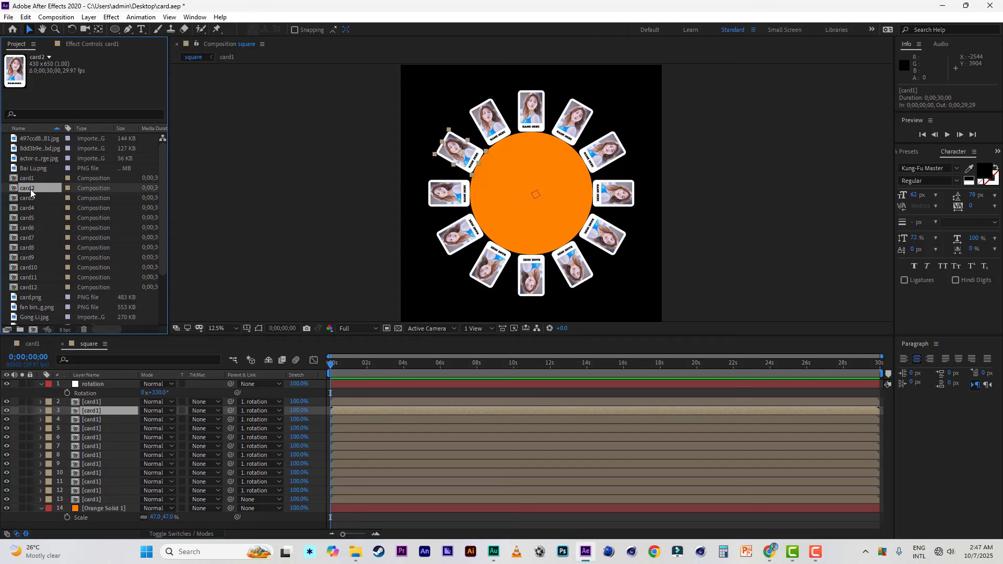
{"action": "left_click_drag", "start_coordinate": [29, 193], "coordinate": [95, 411]}
{"action": "left_click", "coordinate": [99, 422]}
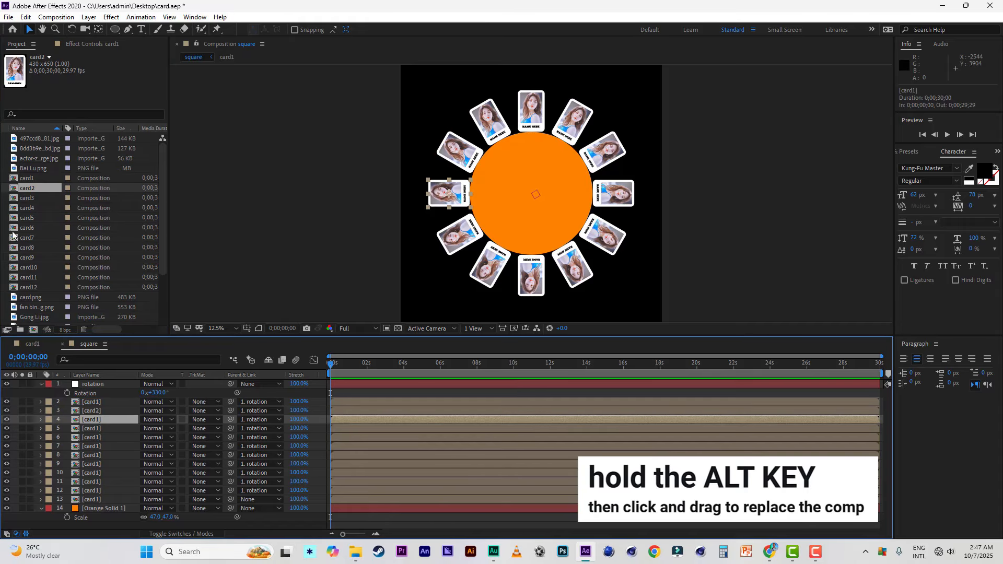
{"action": "left_click", "coordinate": [31, 199]}
{"action": "left_click_drag", "start_coordinate": [46, 233], "coordinate": [99, 421]}
Step: Replace the sources of layers 5, 6 and 7 with the card4, card5 and card6 compositions, respectively
{"action": "left_click", "coordinate": [98, 427]}
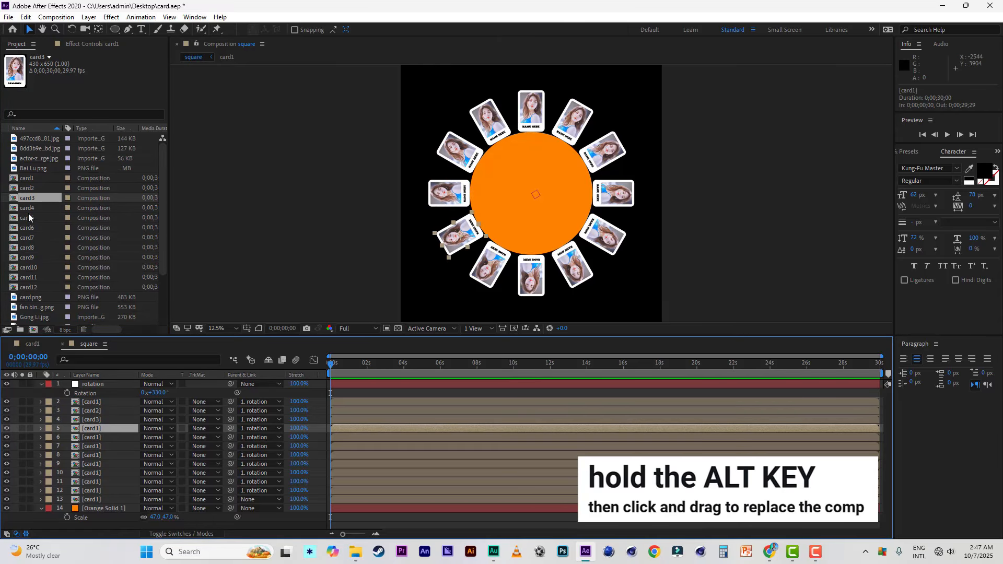
{"action": "left_click_drag", "start_coordinate": [30, 208], "coordinate": [72, 300]}
{"action": "left_click_drag", "start_coordinate": [93, 435], "coordinate": [92, 431]}
{"action": "left_click", "coordinate": [96, 438]}
{"action": "left_click_drag", "start_coordinate": [30, 218], "coordinate": [98, 442]}
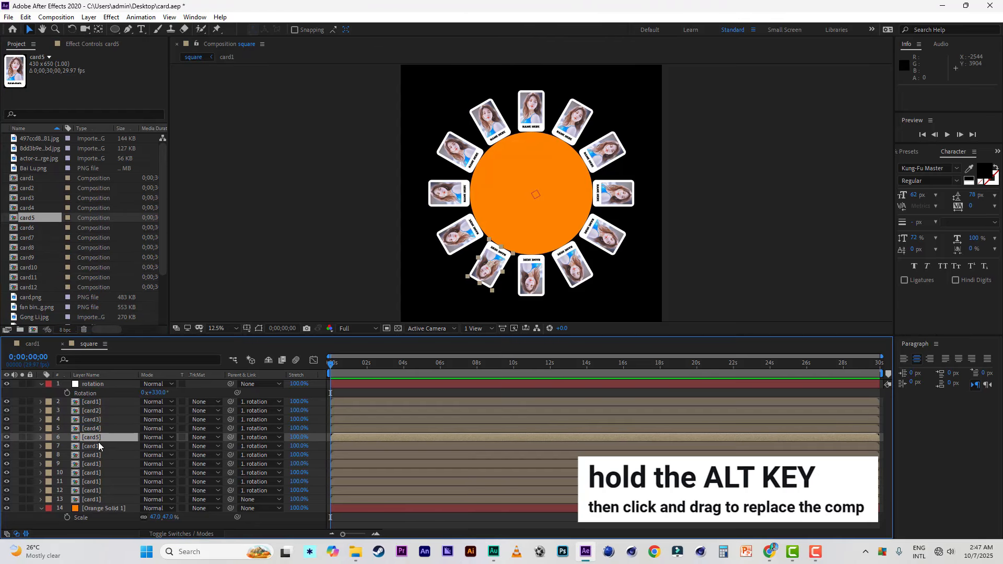
{"action": "left_click", "coordinate": [98, 445]}
{"action": "left_click_drag", "start_coordinate": [29, 228], "coordinate": [86, 446]}
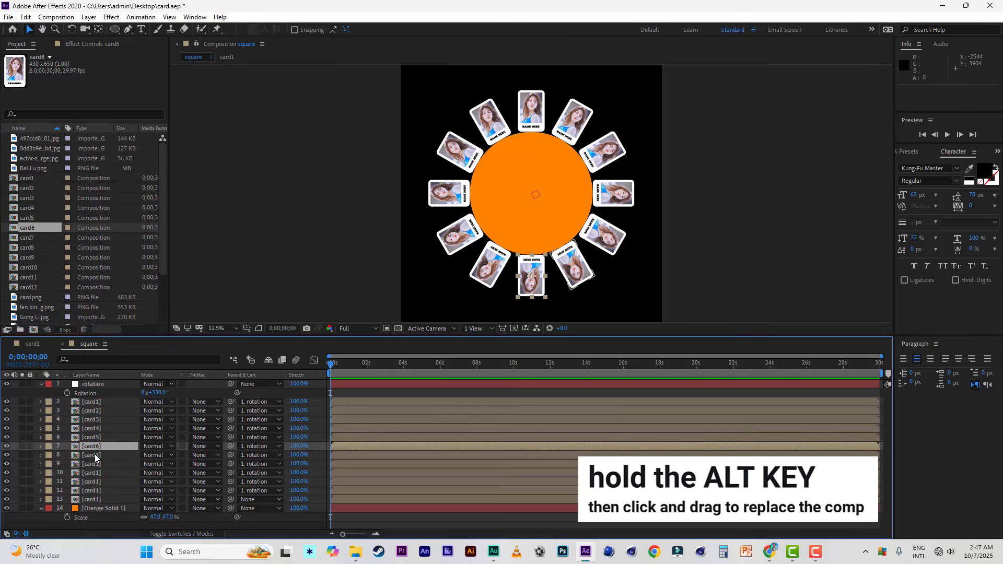
Step: Replace the sources of layers 8, 9 and 10 with the card7, card8 and card9 compositions, respectively
{"action": "left_click", "coordinate": [95, 454]}
{"action": "left_click_drag", "start_coordinate": [28, 241], "coordinate": [96, 464]}
{"action": "left_click", "coordinate": [93, 463]}
{"action": "left_click", "coordinate": [96, 472]}
{"action": "left_click_drag", "start_coordinate": [27, 257], "coordinate": [93, 484]}
Step: Replace the sources of layers 11, 12 and 13 with the card10, card11 and card12 compositions, respectively
{"action": "left_click", "coordinate": [92, 481]}
{"action": "left_click", "coordinate": [93, 490]}
{"action": "left_click_drag", "start_coordinate": [28, 277], "coordinate": [94, 491]}
{"action": "left_click", "coordinate": [94, 499]}
{"action": "left_click_drag", "start_coordinate": [30, 283], "coordinate": [94, 499]}
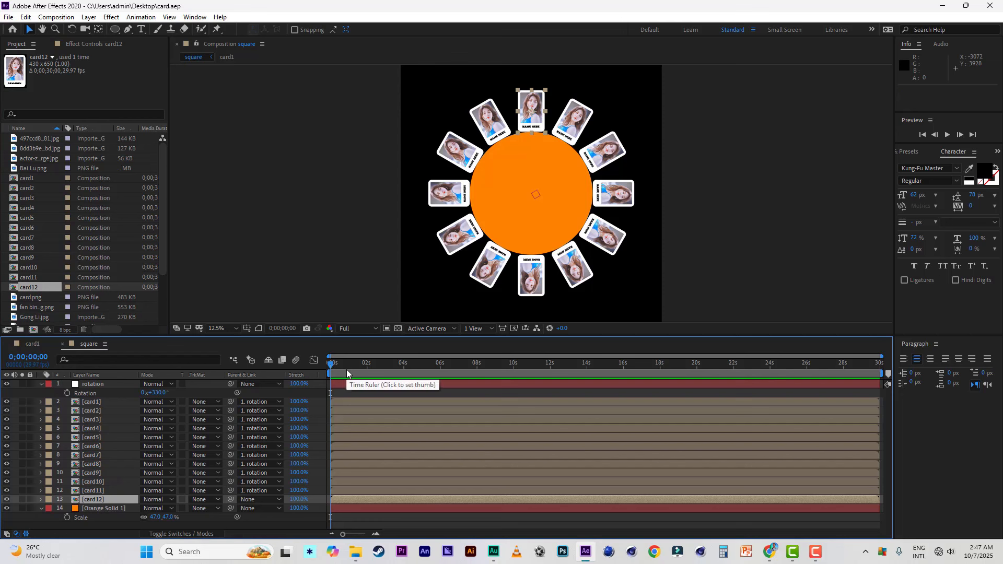
Step: Start keyframing the rotation null's Rotation at 0 seconds, and parent the card12 layer to the null
{"action": "left_click", "coordinate": [66, 392]}
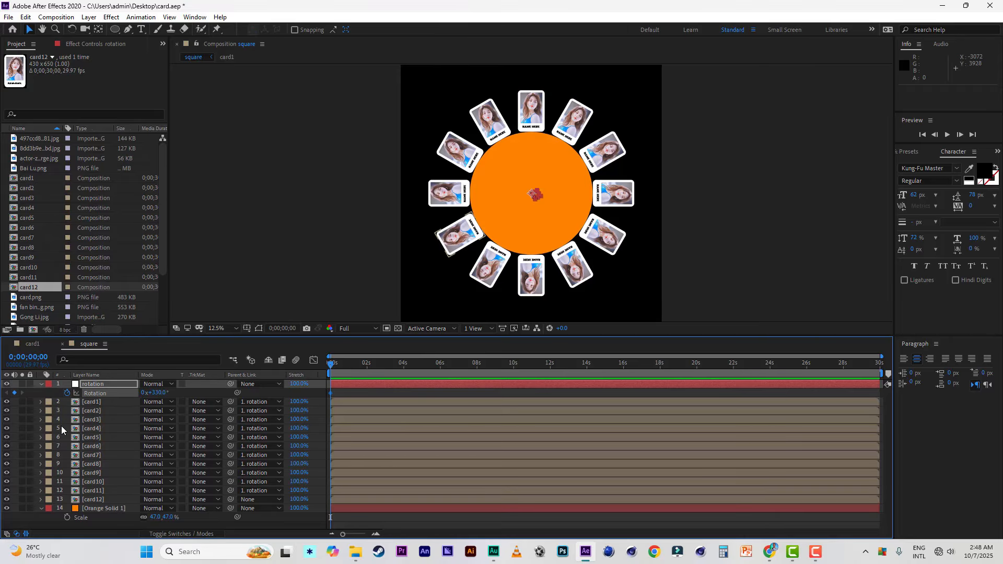
{"action": "left_click", "coordinate": [367, 365]}
{"action": "left_click", "coordinate": [95, 501]}
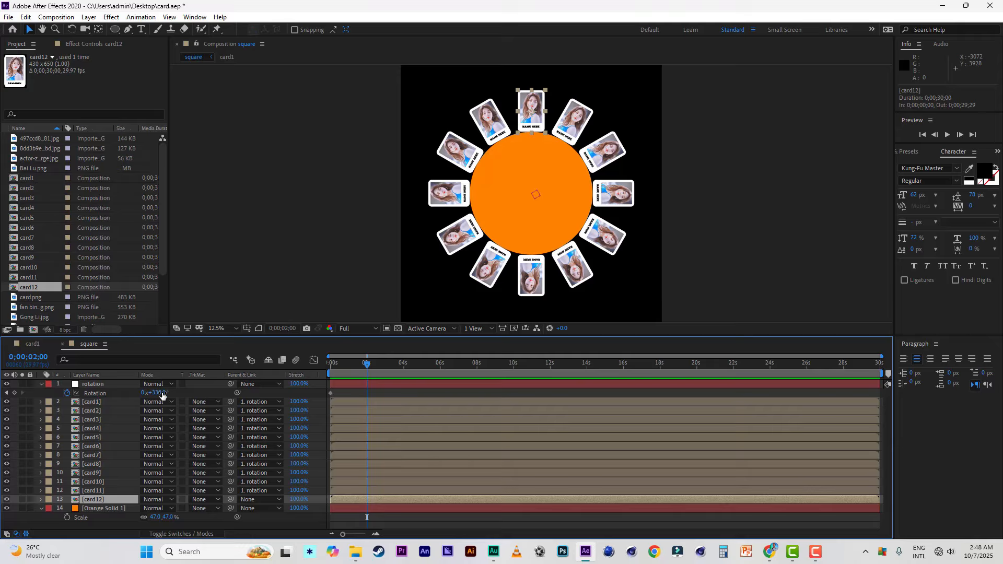
{"action": "left_click_drag", "start_coordinate": [162, 393], "coordinate": [171, 399]}
{"action": "key", "text": "ctrl+z"}
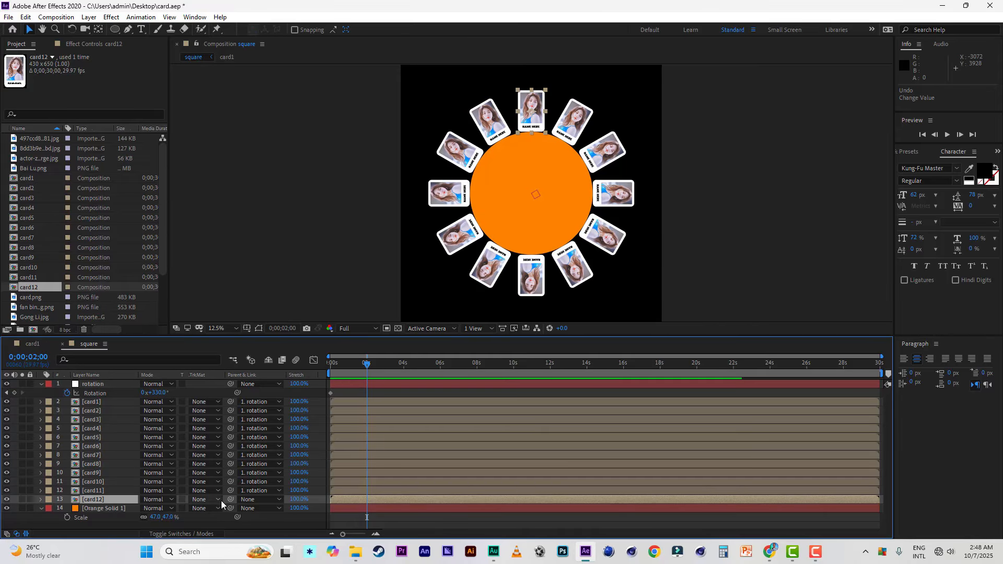
{"action": "left_click_drag", "start_coordinate": [230, 499], "coordinate": [100, 384]}
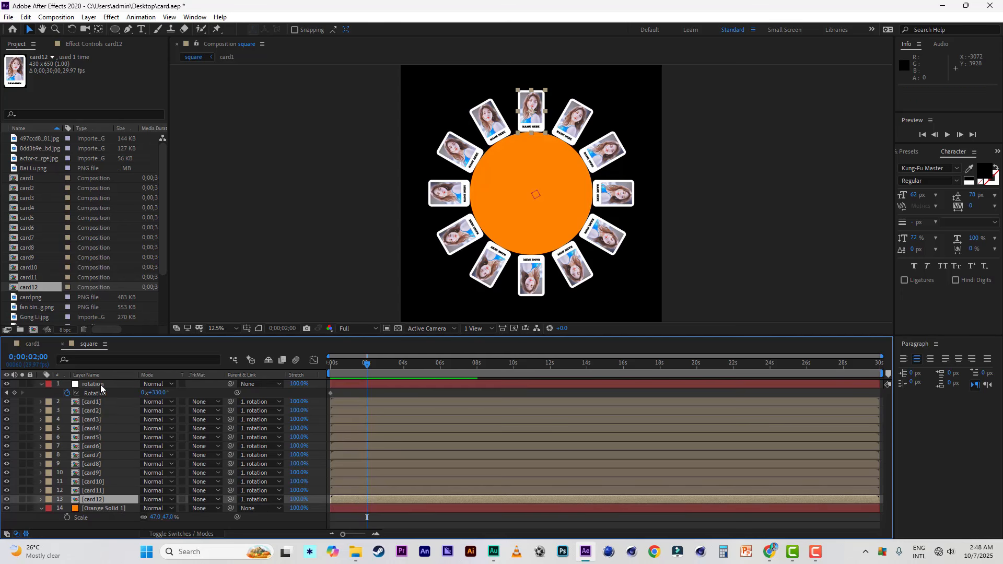
Step: Add a second Rotation keyframe to the rotation null at 0;00;01;29 with a value of 1x+331°
{"action": "left_click", "coordinate": [100, 384]}
{"action": "left_click", "coordinate": [159, 393]}
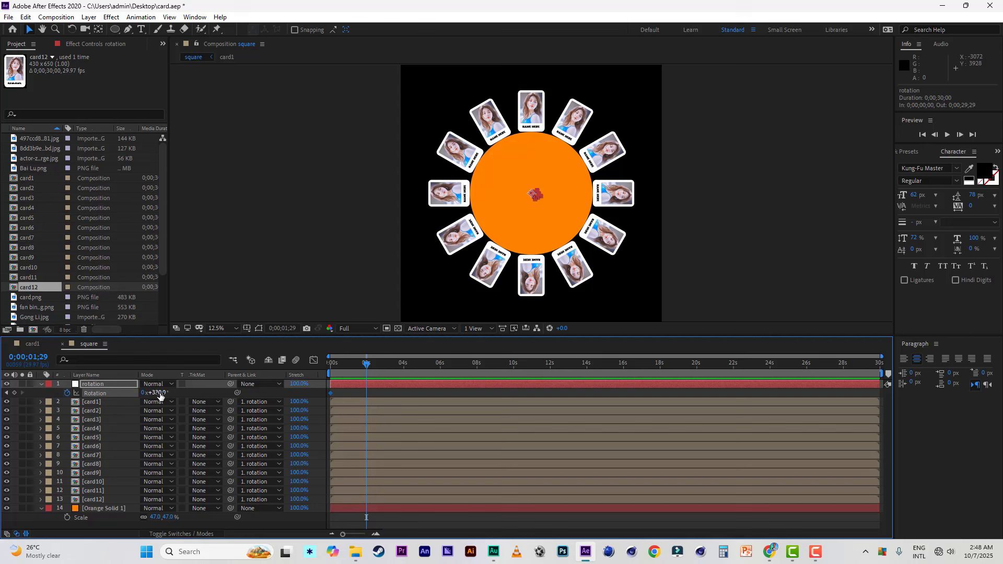
{"action": "left_click_drag", "start_coordinate": [159, 395], "coordinate": [271, 399]}
{"action": "left_click", "coordinate": [103, 499]}
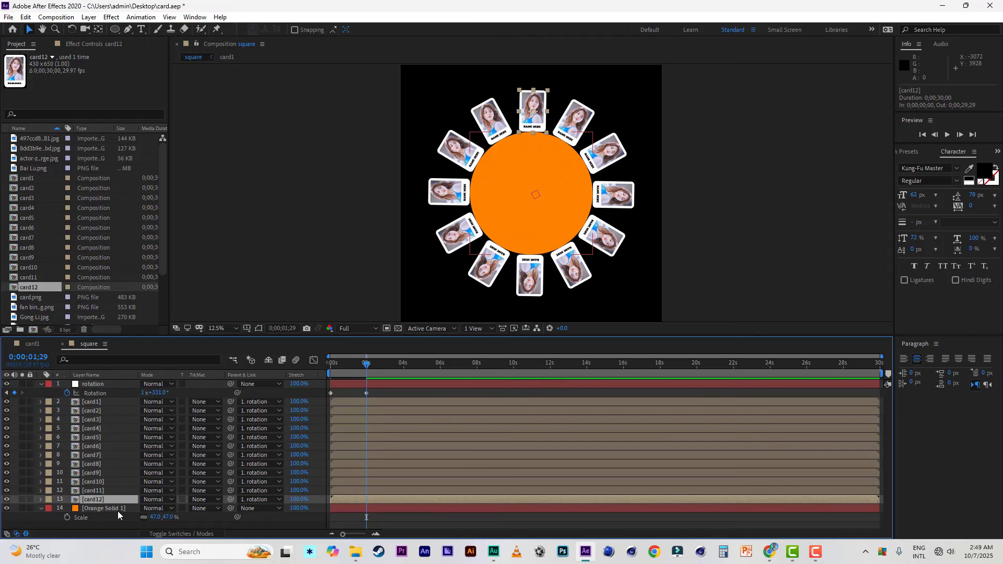
Step: Show the rulers and place a horizontal and a vertical guide crossing at the orange circle's centre
{"action": "left_click", "coordinate": [118, 510]}
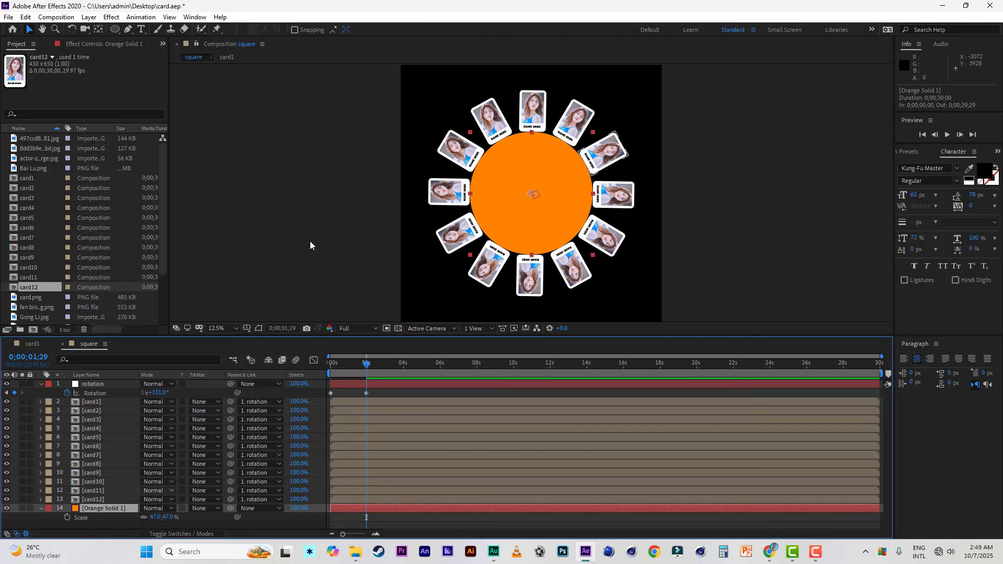
{"action": "left_click", "coordinate": [148, 19]}
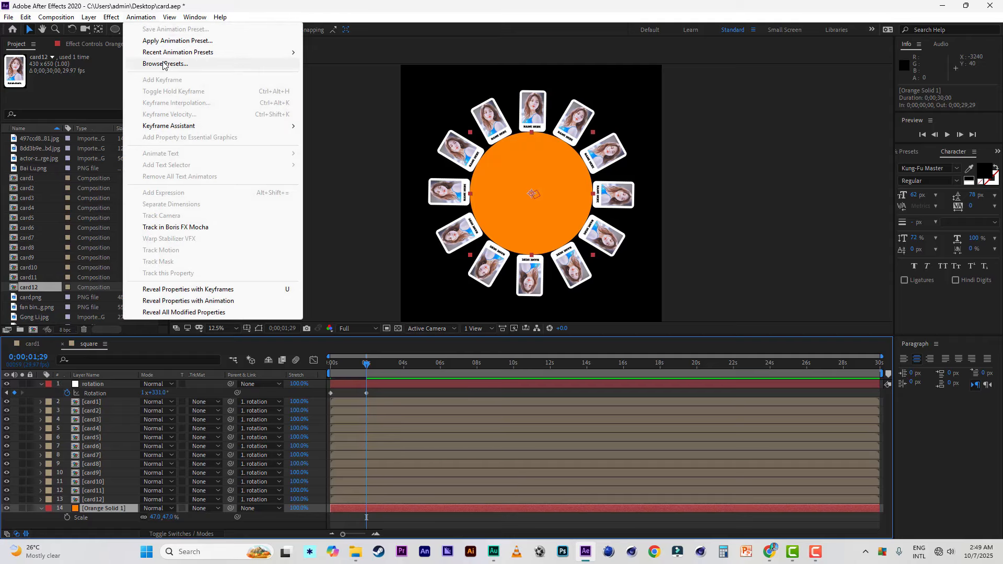
{"action": "mouse_move", "coordinate": [169, 19]}
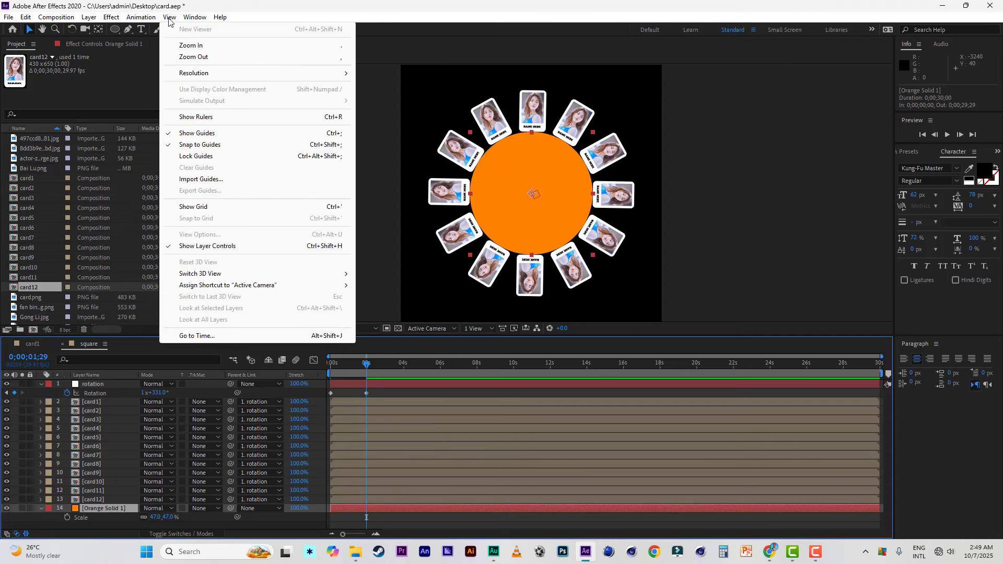
{"action": "left_click", "coordinate": [196, 117]}
{"action": "left_click_drag", "start_coordinate": [525, 66], "coordinate": [534, 197]}
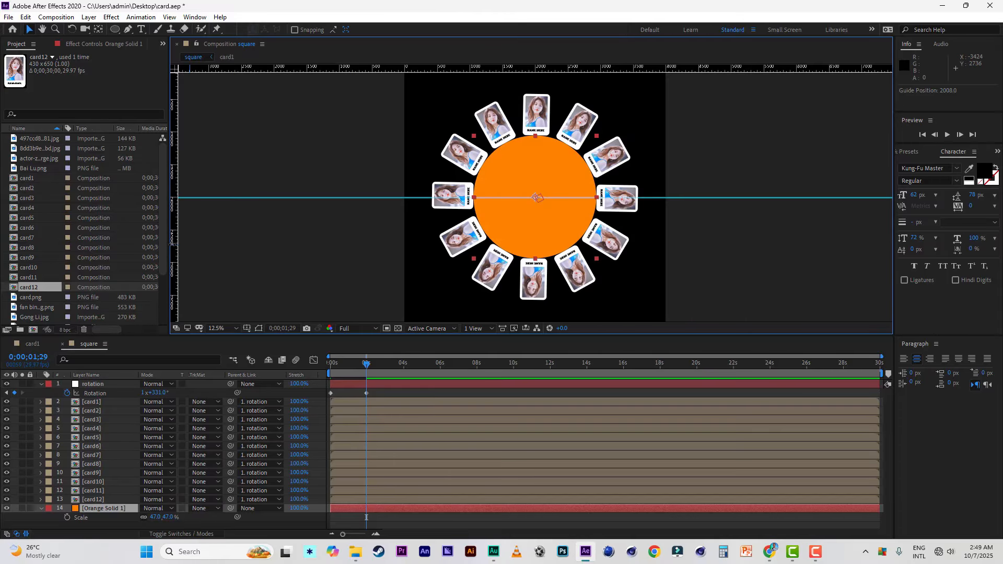
{"action": "left_click_drag", "start_coordinate": [171, 242], "coordinate": [535, 261]}
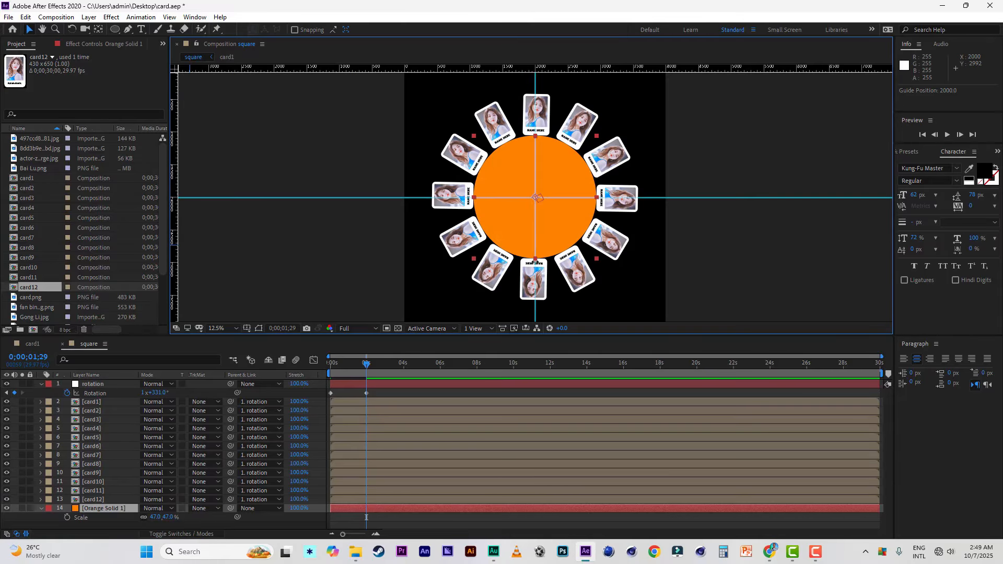
{"action": "key", "text": "period"}
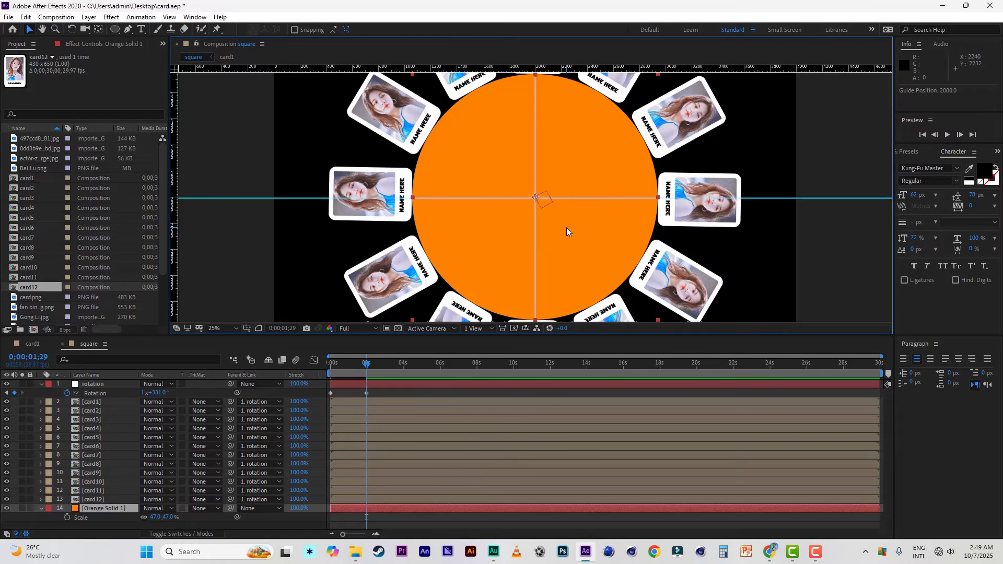
{"action": "key", "text": "comma"}
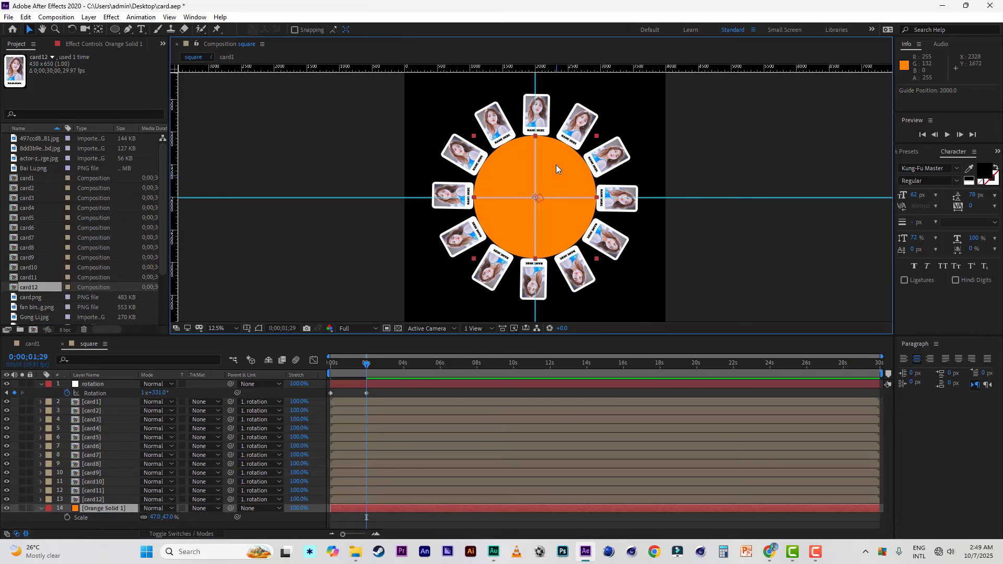
Step: Set the rotation null's Rotation keyframe at 0;00;01;29 to 1x+330° so card12 aligns with the vertical guide
{"action": "left_click", "coordinate": [110, 500]}
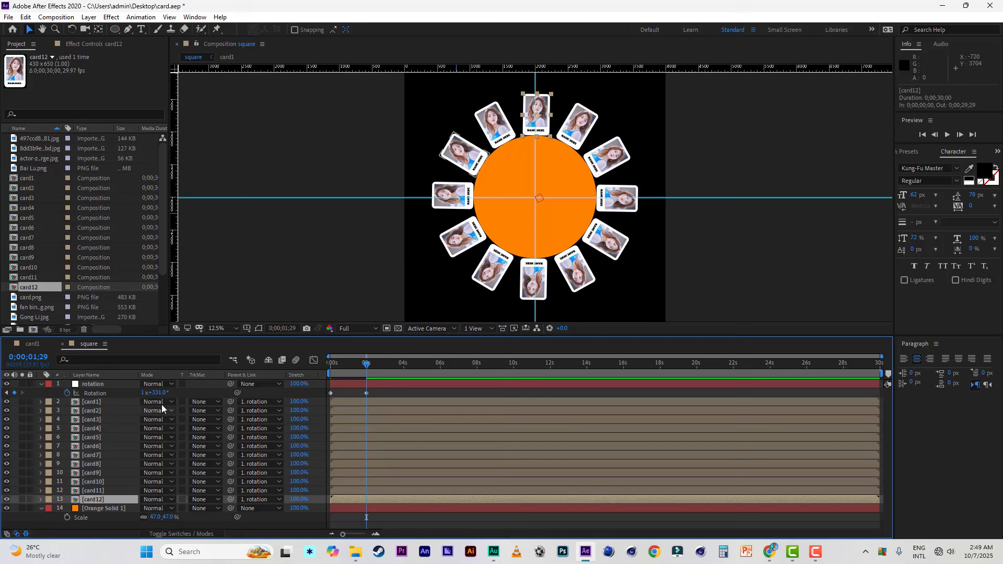
{"action": "left_click_drag", "start_coordinate": [162, 397], "coordinate": [161, 392]}
{"action": "left_click", "coordinate": [101, 499]}
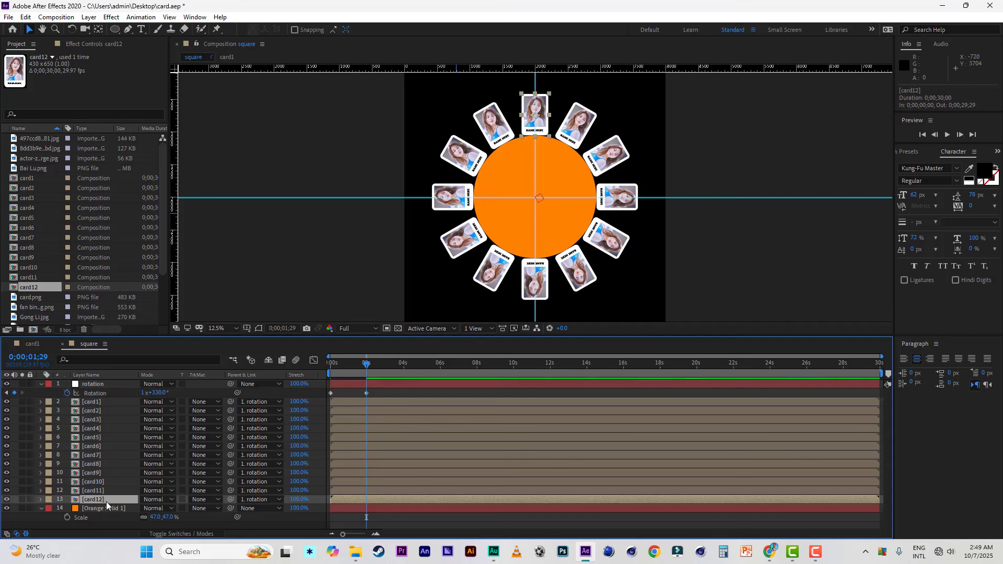
Step: Hide the Orange Solid 1 layer and save the project
{"action": "left_click", "coordinate": [113, 510]}
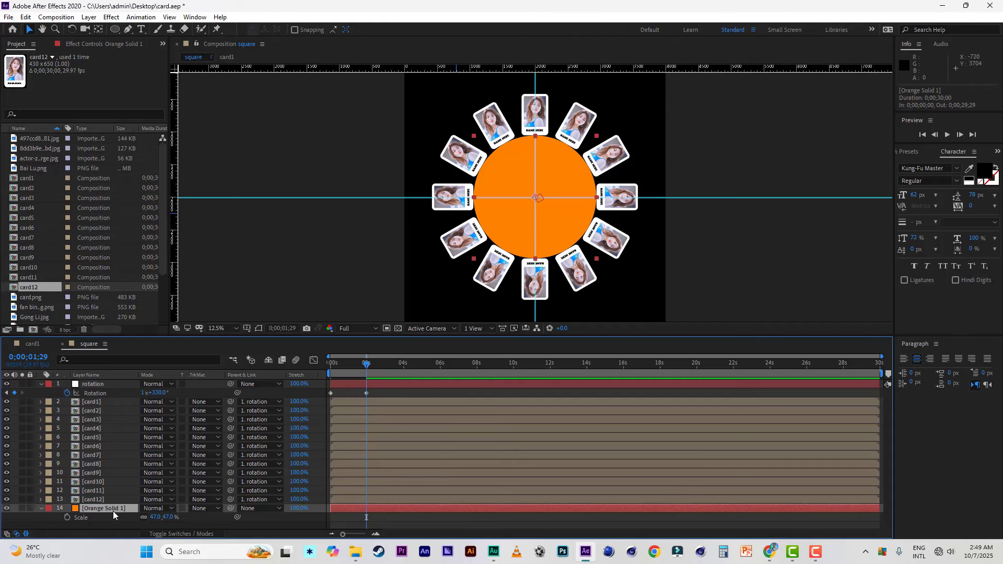
{"action": "left_click", "coordinate": [6, 508]}
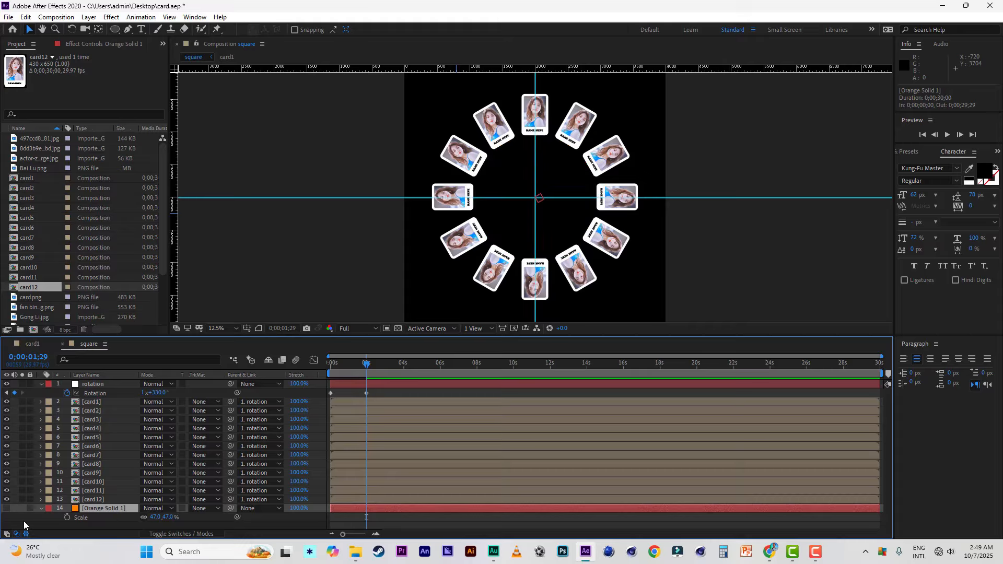
{"action": "left_click", "coordinate": [101, 531]}
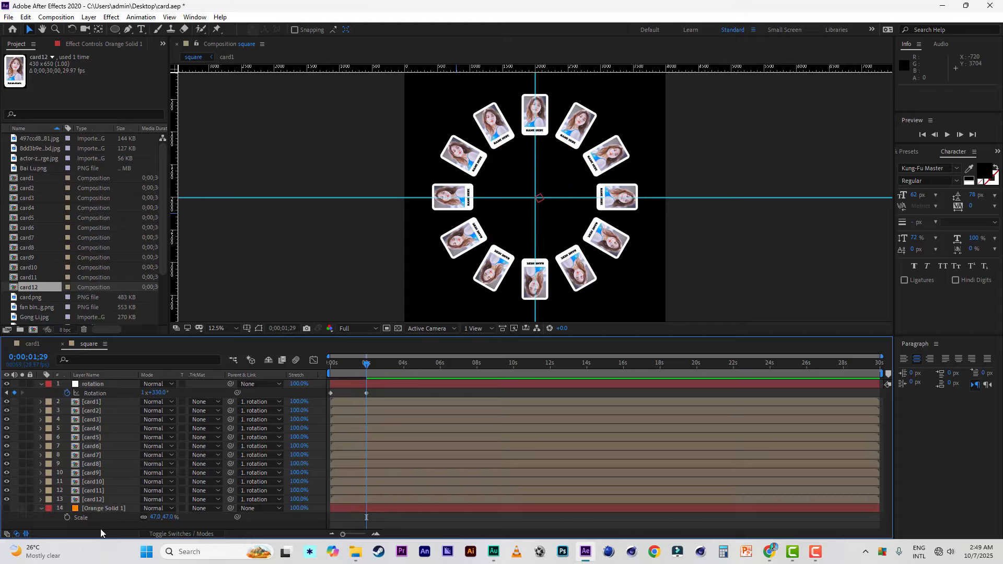
{"action": "key", "text": "ctrl+s"}
{"action": "key", "text": "="}
Step: Collapse the rotation null's properties and move the card12 layer directly above card1 in the layer stack
{"action": "left_click", "coordinate": [94, 384]}
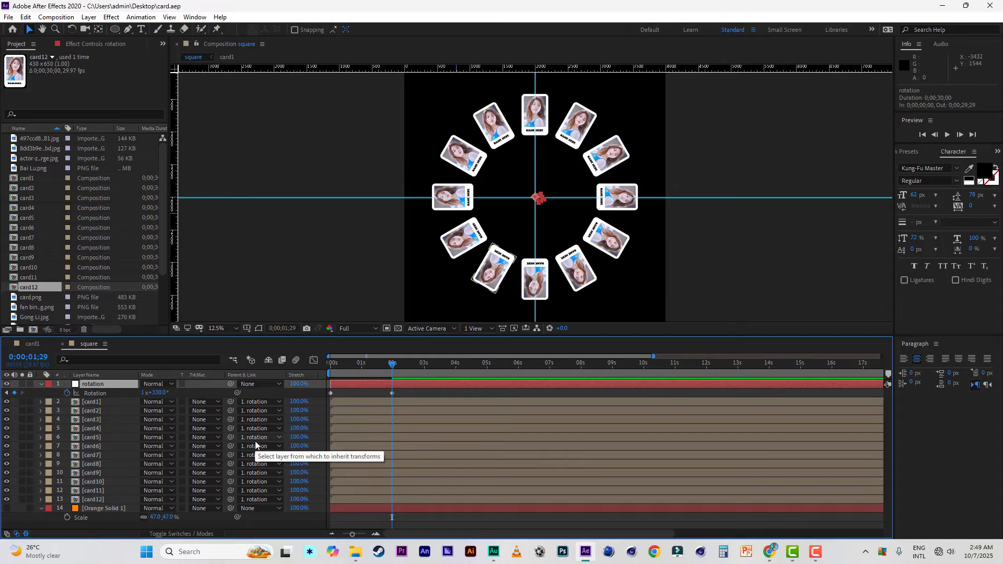
{"action": "key", "text": "shift+s"}
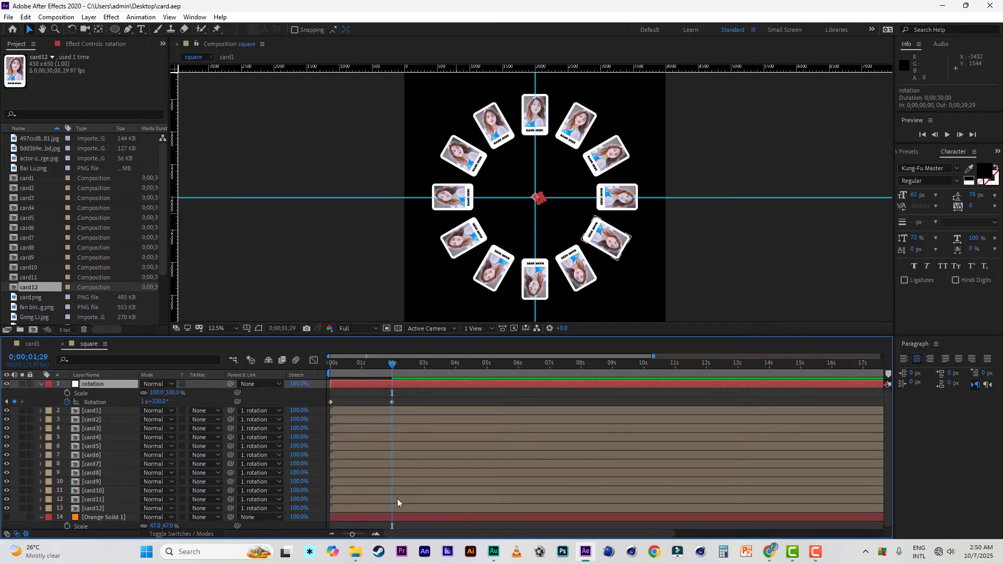
{"action": "left_click", "coordinate": [41, 384]}
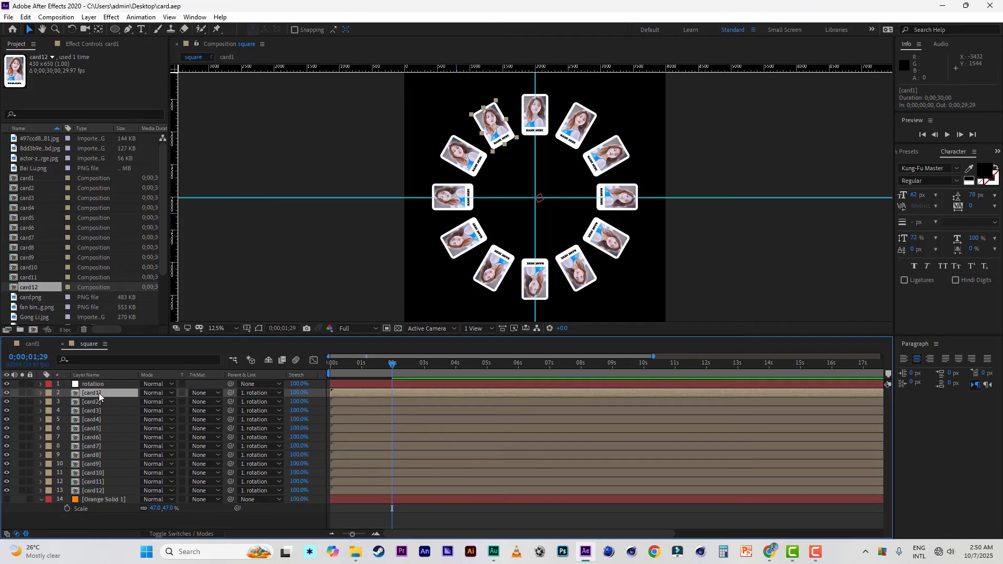
{"action": "left_click", "coordinate": [98, 491]}
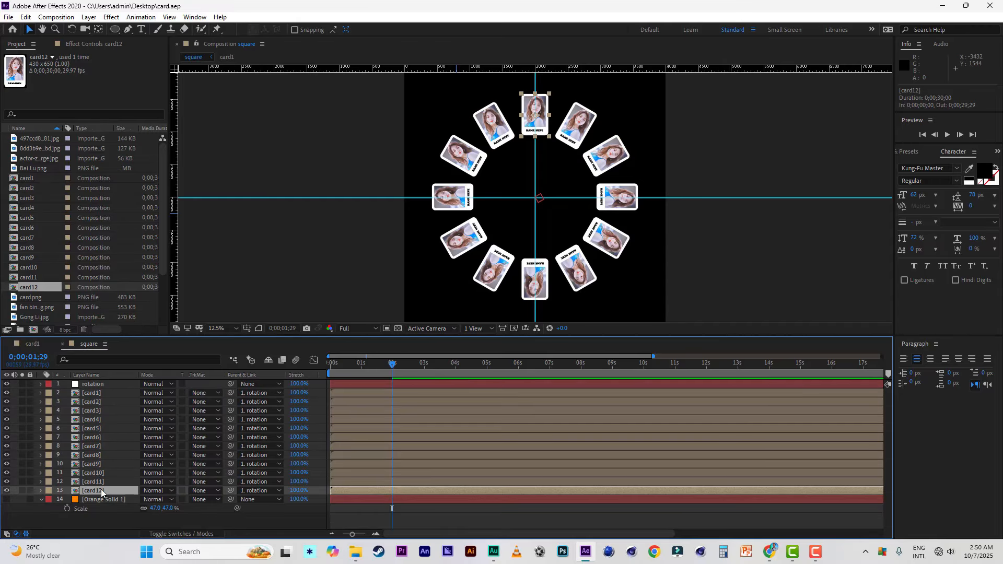
{"action": "left_click_drag", "start_coordinate": [102, 492], "coordinate": [95, 393]}
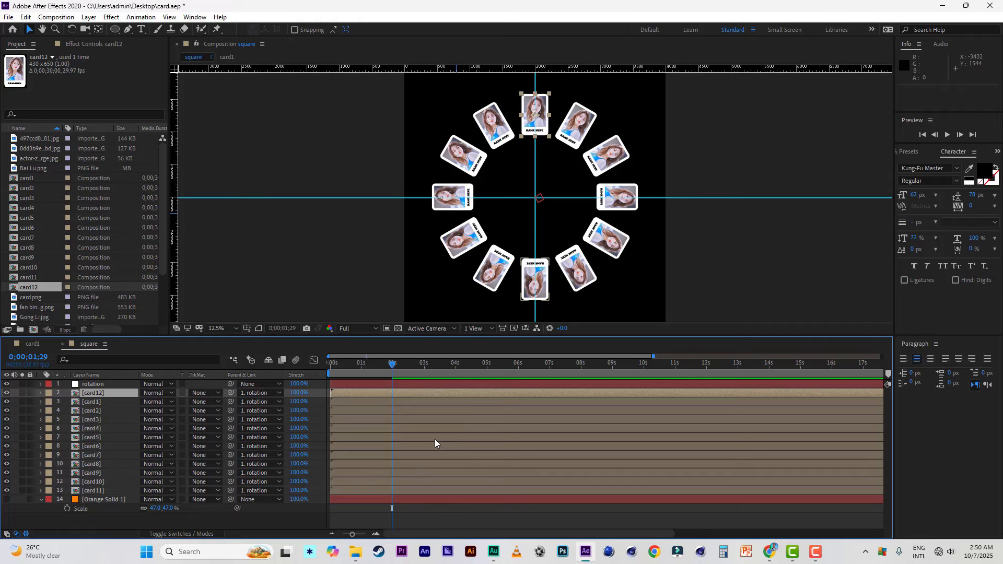
Step: Move the rotation null's second Rotation keyframe to 0;00;01;07 and preview the spin from the start
{"action": "left_click", "coordinate": [106, 386]}
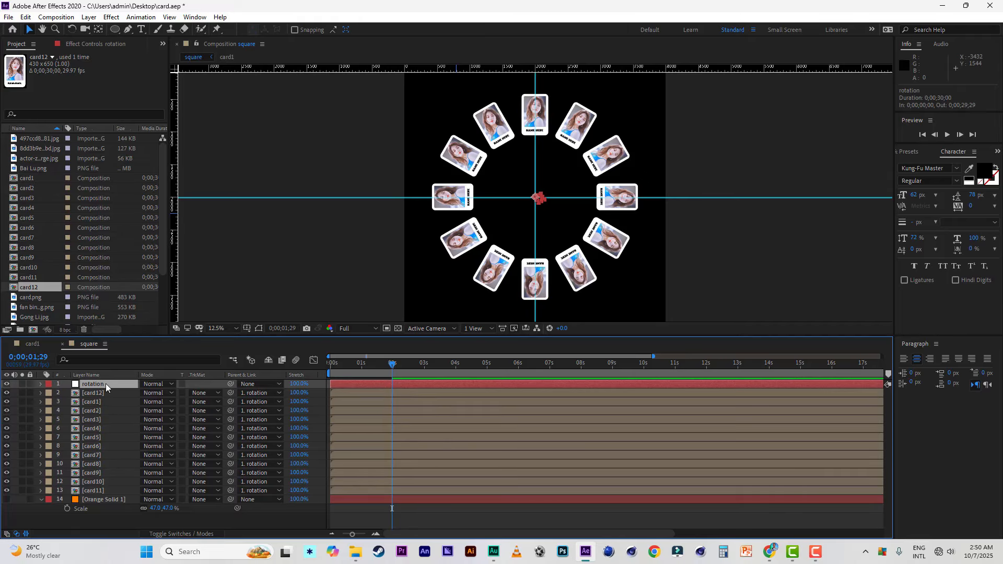
{"action": "key", "text": "r"}
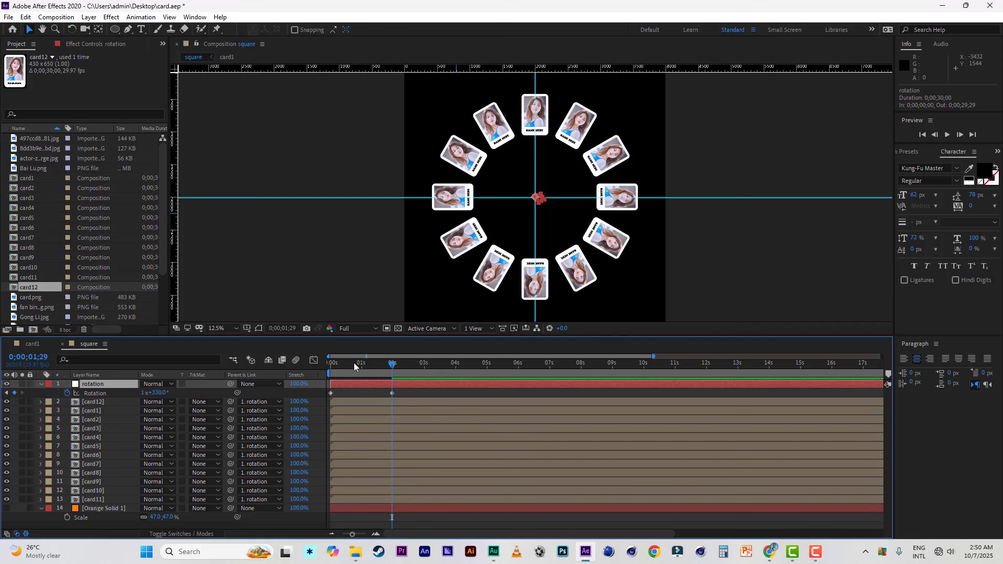
{"action": "key", "text": "space"}
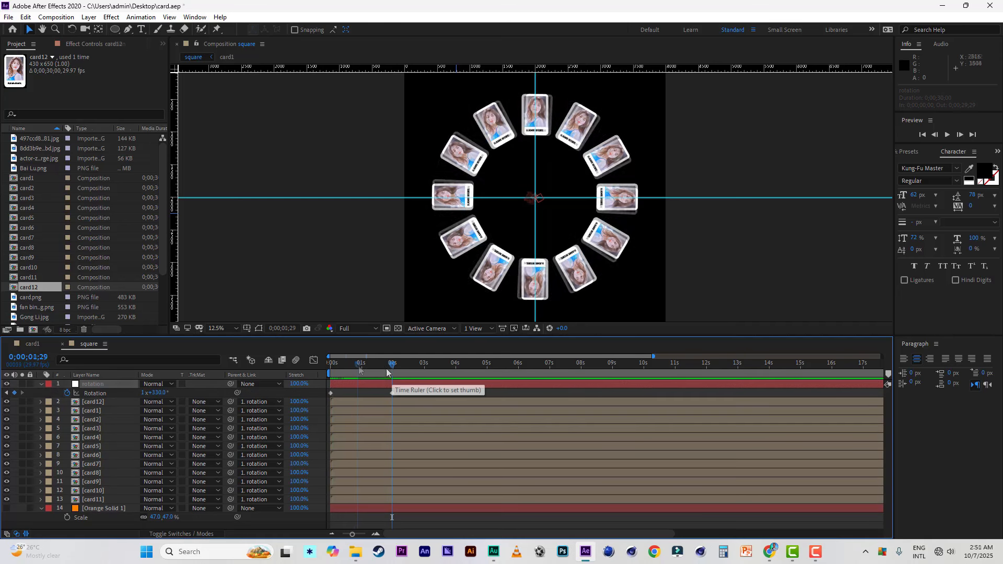
{"action": "left_click_drag", "start_coordinate": [387, 371], "coordinate": [369, 394]}
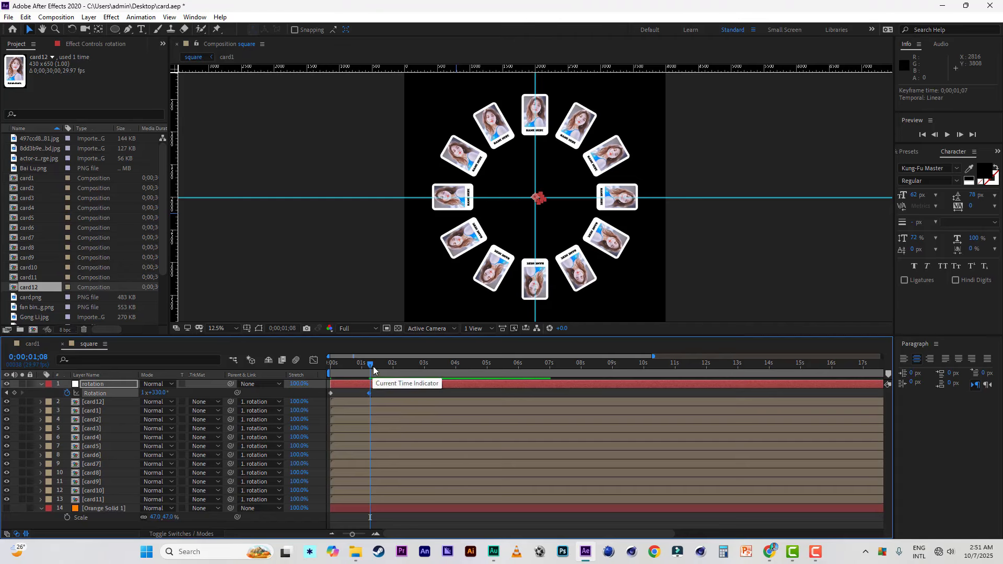
{"action": "key", "text": "space"}
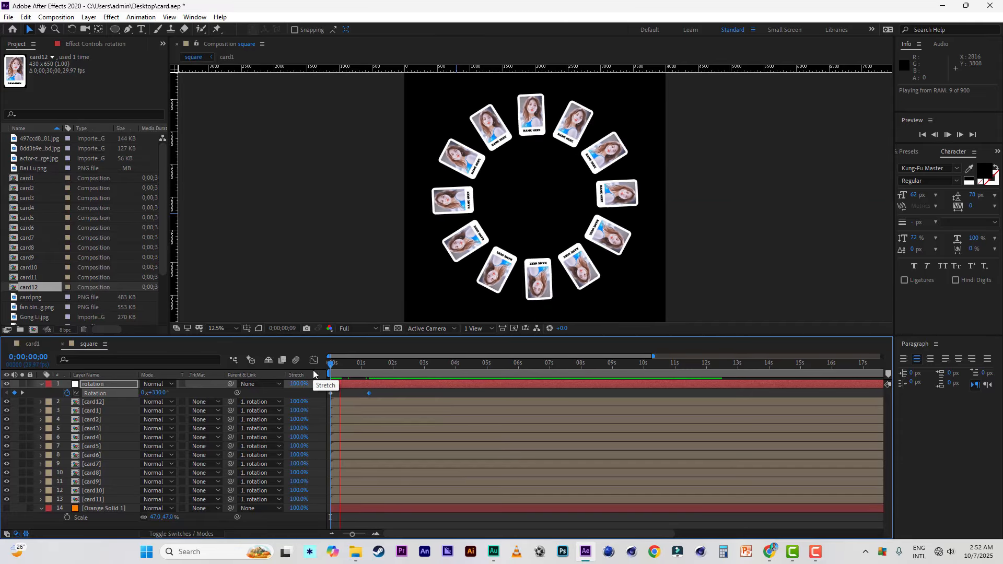
{"action": "key", "text": "space"}
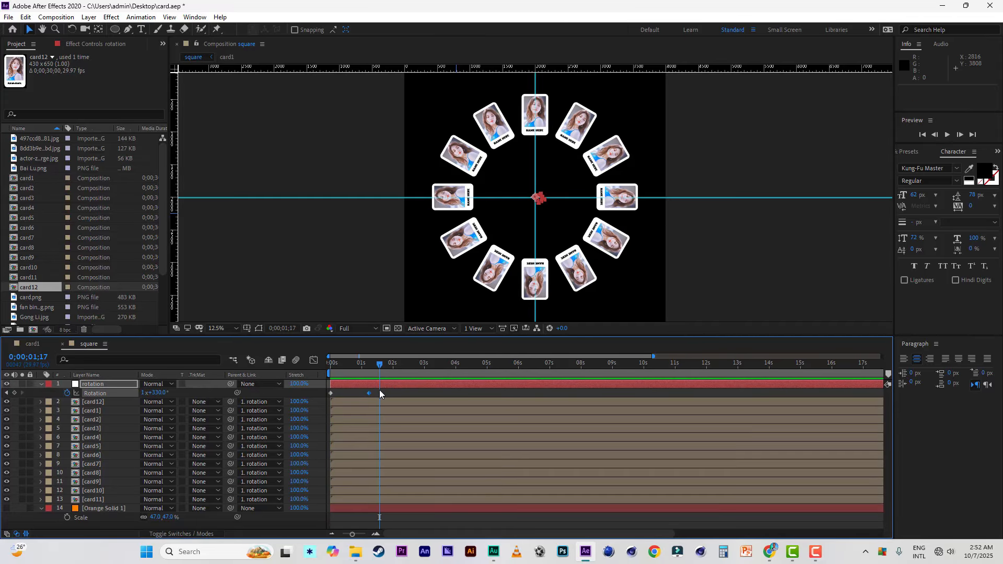
Step: Apply Easy Ease to both Rotation keyframes of the rotation null and preview the eased spin
{"action": "right_click", "coordinate": [331, 394]}
{"action": "mouse_move", "coordinate": [397, 523]}
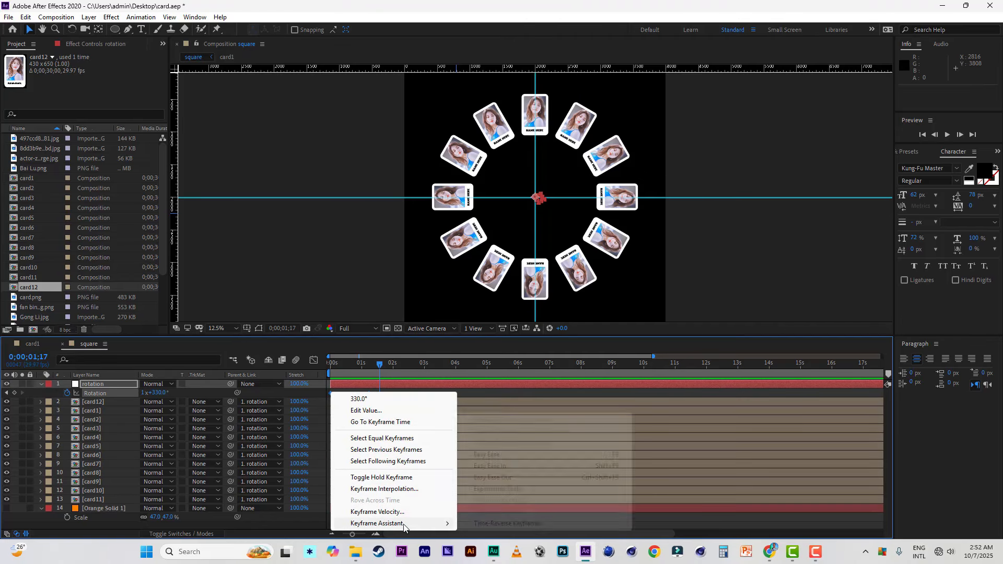
{"action": "left_click", "coordinate": [496, 455]}
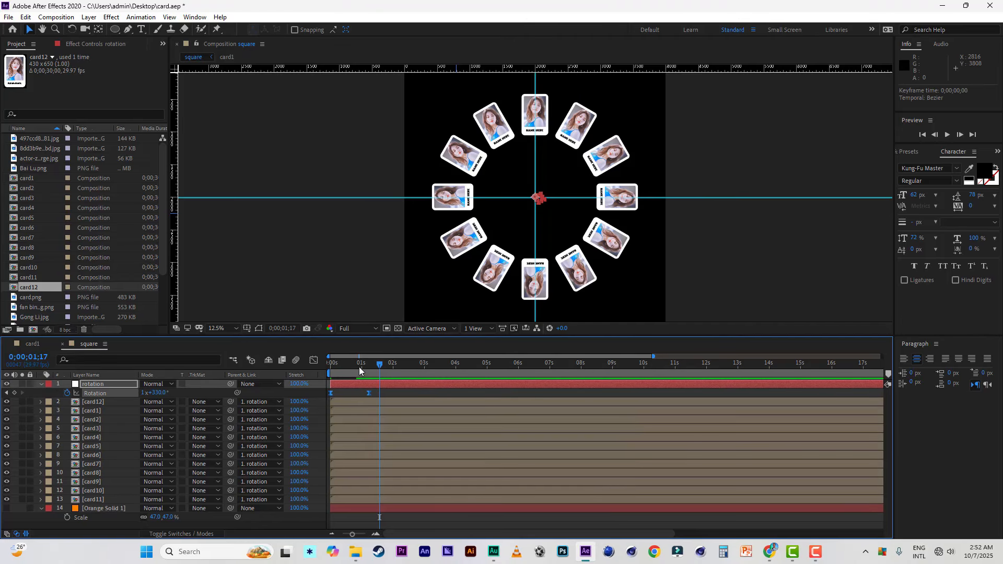
{"action": "left_click_drag", "start_coordinate": [363, 368], "coordinate": [324, 372]}
{"action": "key", "text": "space"}
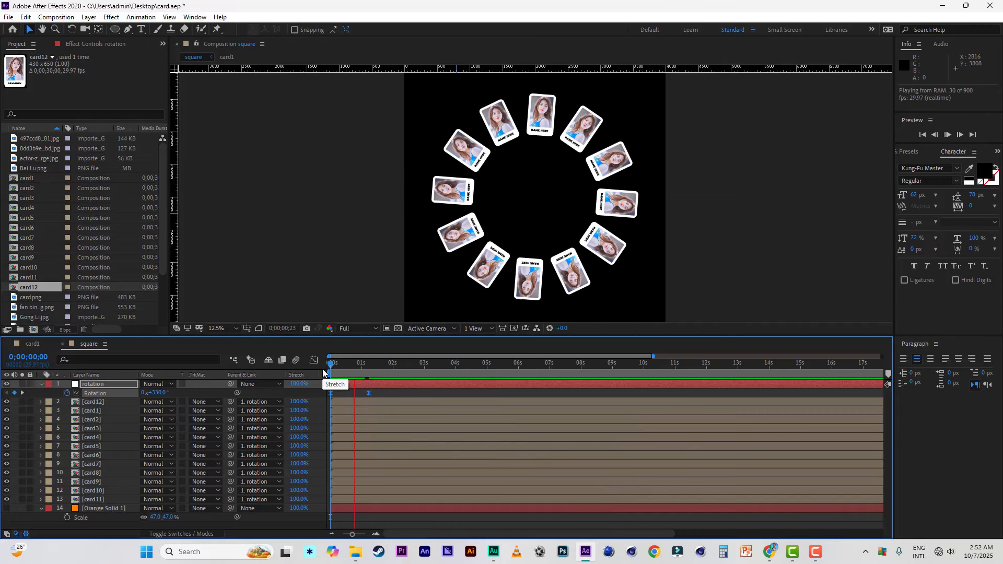
{"action": "key", "text": "space"}
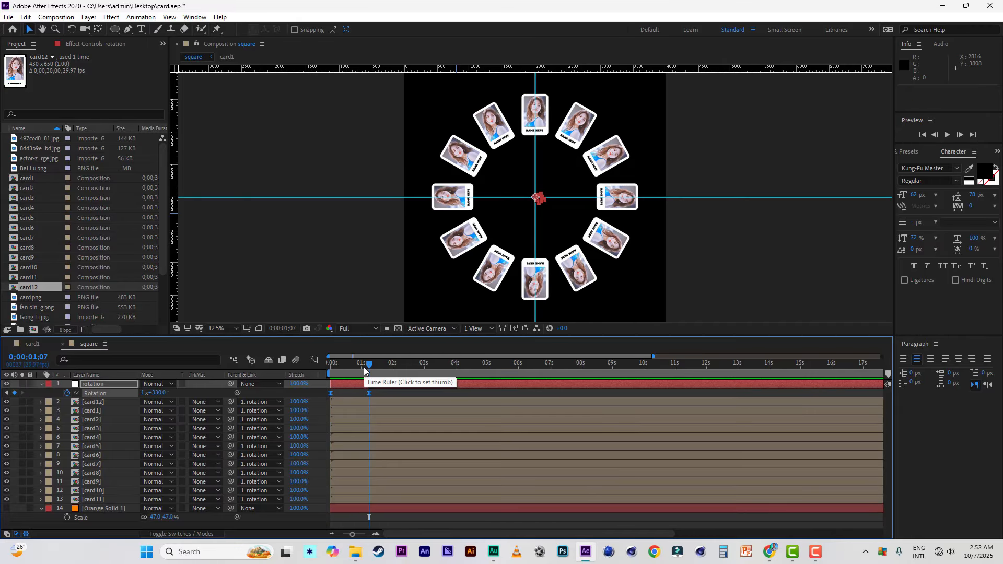
{"action": "left_click", "coordinate": [363, 368]}
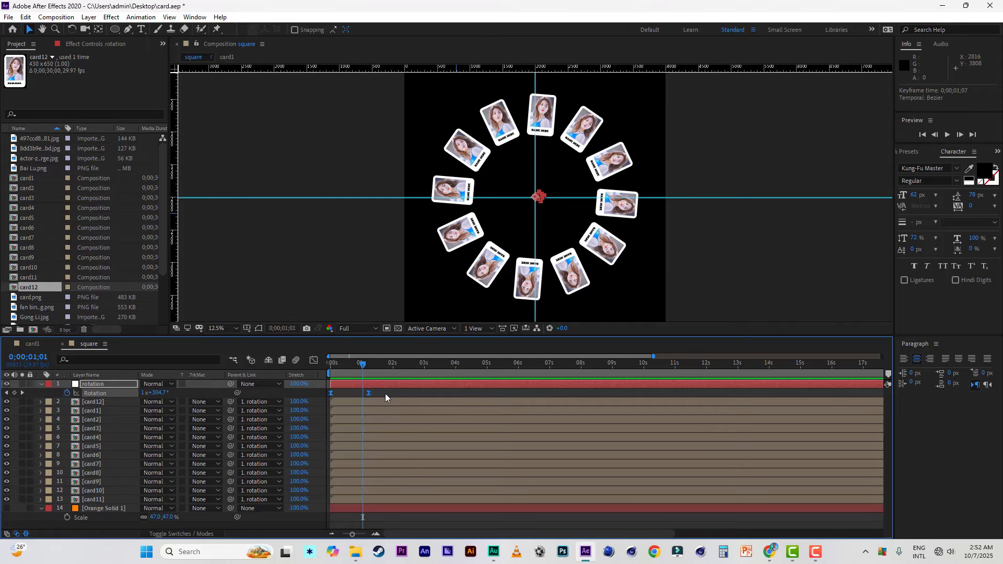
Step: Move the rotation null's second Rotation keyframe to 0;00;01;03 and set the current time to 0;00;01;29
{"action": "left_click", "coordinate": [366, 398]}
{"action": "left_click_drag", "start_coordinate": [371, 398], "coordinate": [366, 400]}
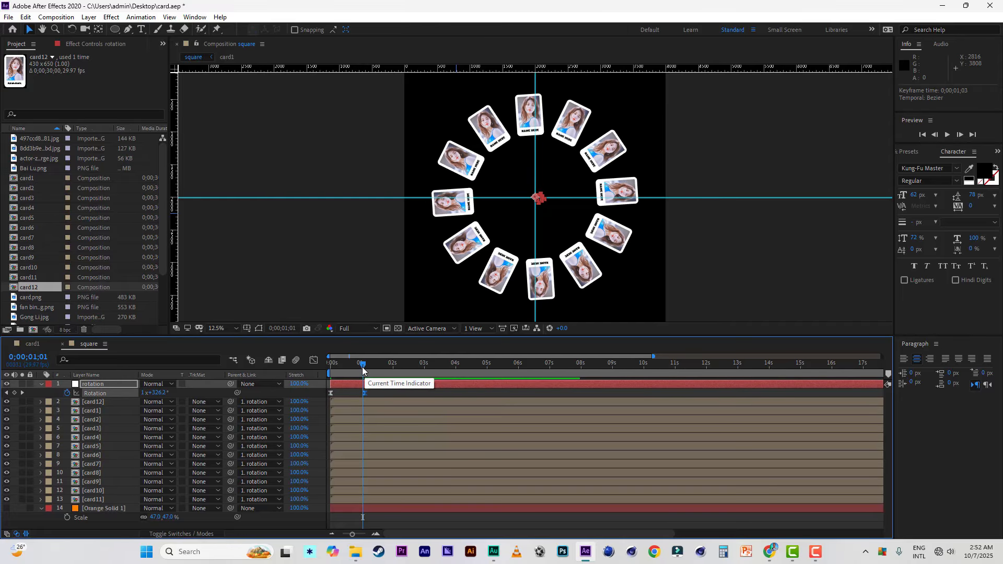
{"action": "left_click", "coordinate": [401, 365]}
{"action": "left_click_drag", "start_coordinate": [401, 369], "coordinate": [392, 370]}
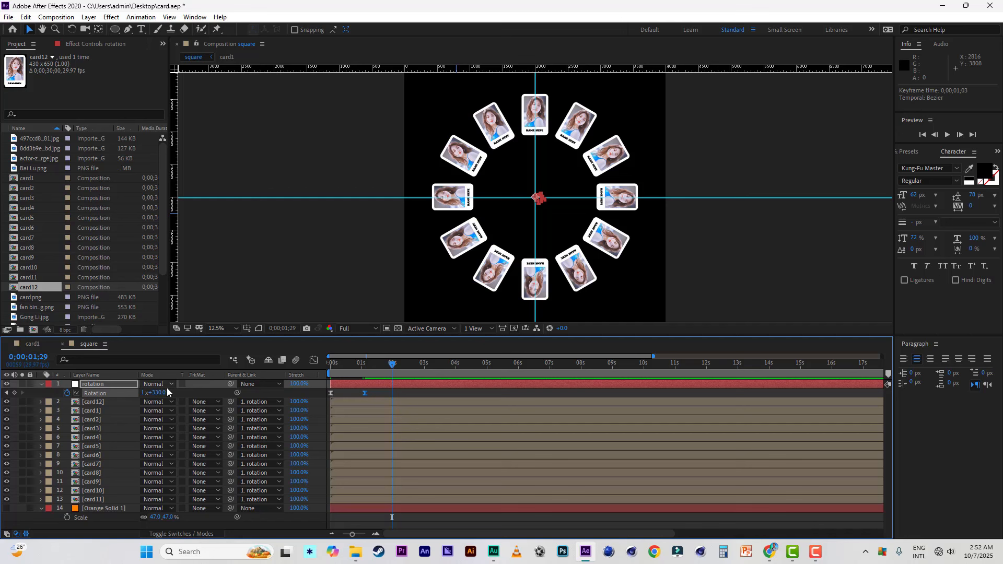
Step: Open the compositions card1 through card12 one after another so each has its own timeline
{"action": "left_click", "coordinate": [111, 405]}
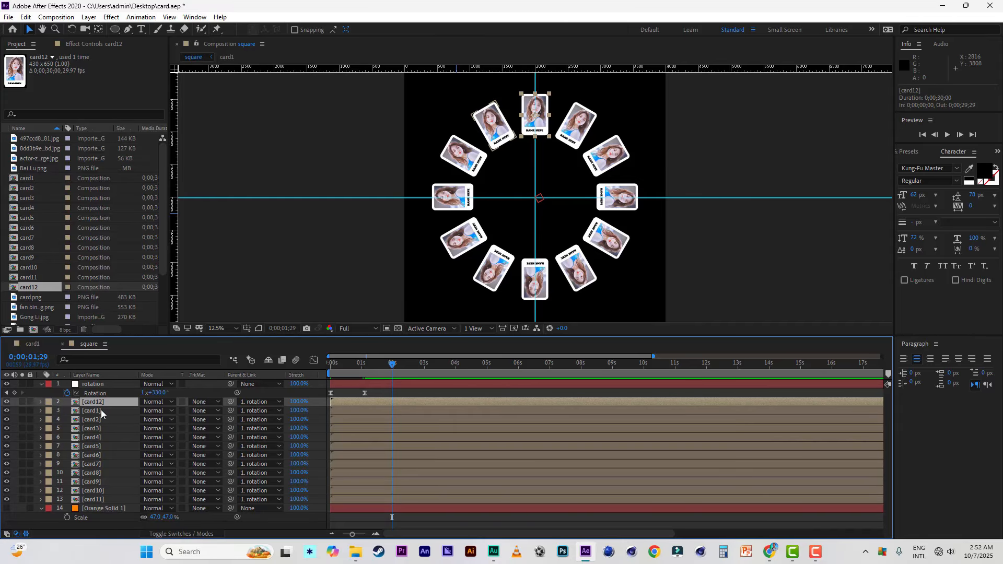
{"action": "double_click", "coordinate": [101, 411]}
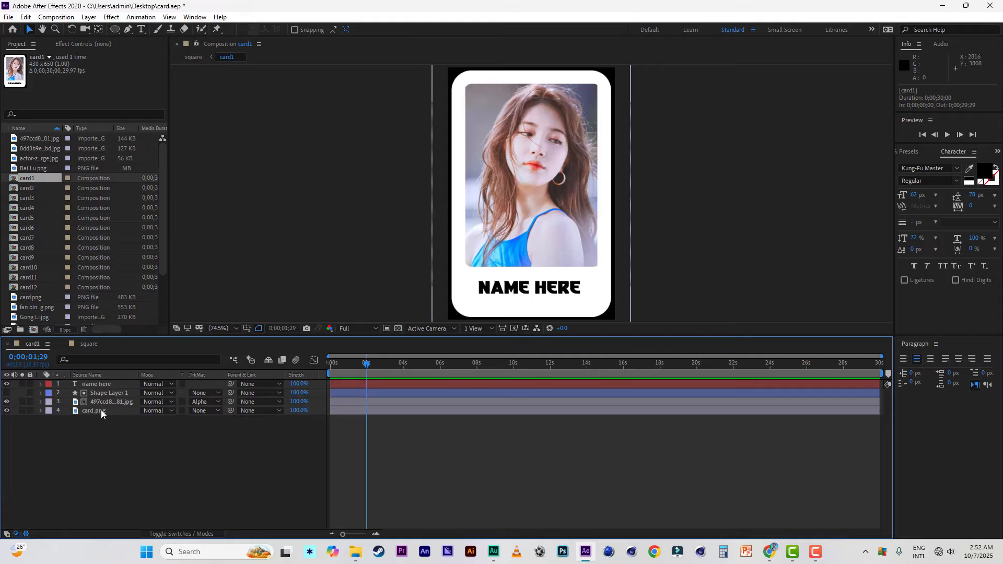
{"action": "double_click", "coordinate": [30, 188]}
{"action": "double_click", "coordinate": [32, 197]}
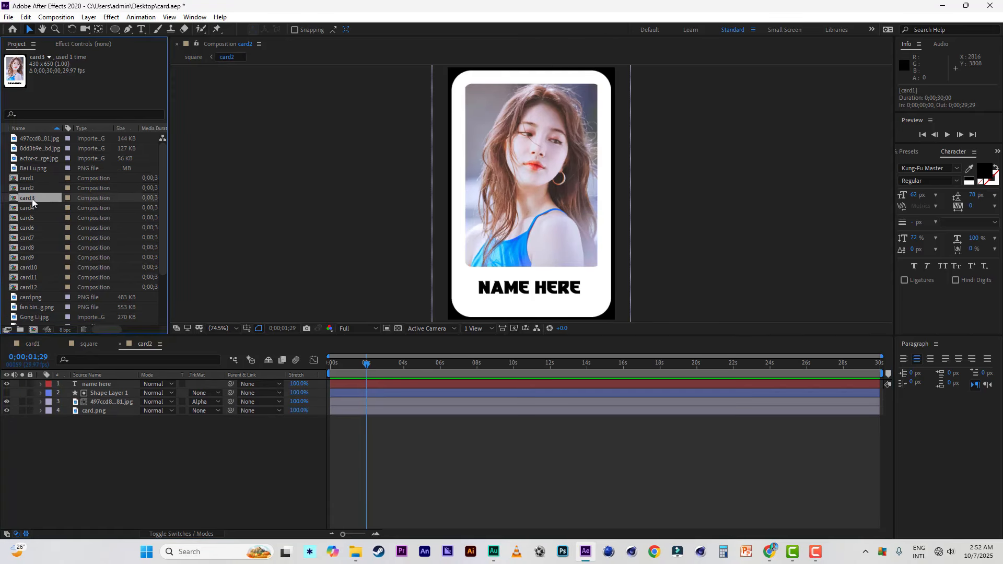
{"action": "double_click", "coordinate": [32, 207]}
{"action": "double_click", "coordinate": [32, 217]}
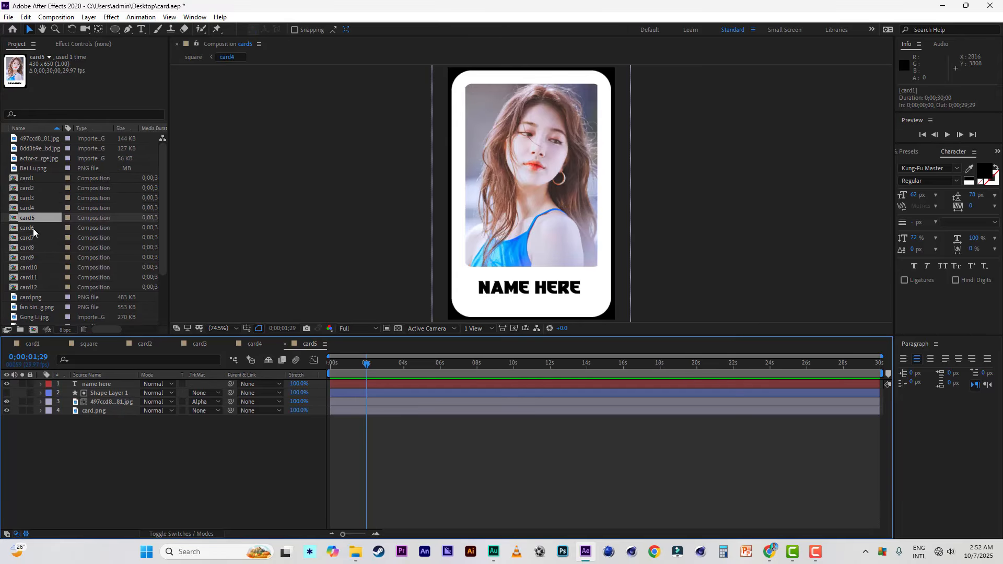
{"action": "left_click", "coordinate": [26, 228]}
{"action": "double_click", "coordinate": [25, 229]}
{"action": "double_click", "coordinate": [29, 238]}
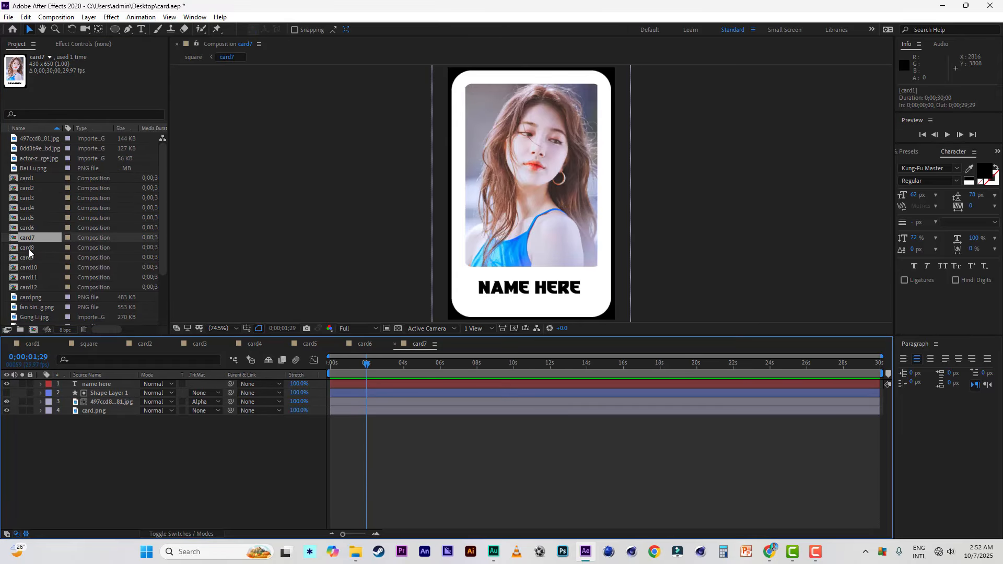
{"action": "left_click", "coordinate": [28, 247]}
{"action": "double_click", "coordinate": [29, 248]}
{"action": "left_click", "coordinate": [29, 257]}
{"action": "double_click", "coordinate": [29, 257]}
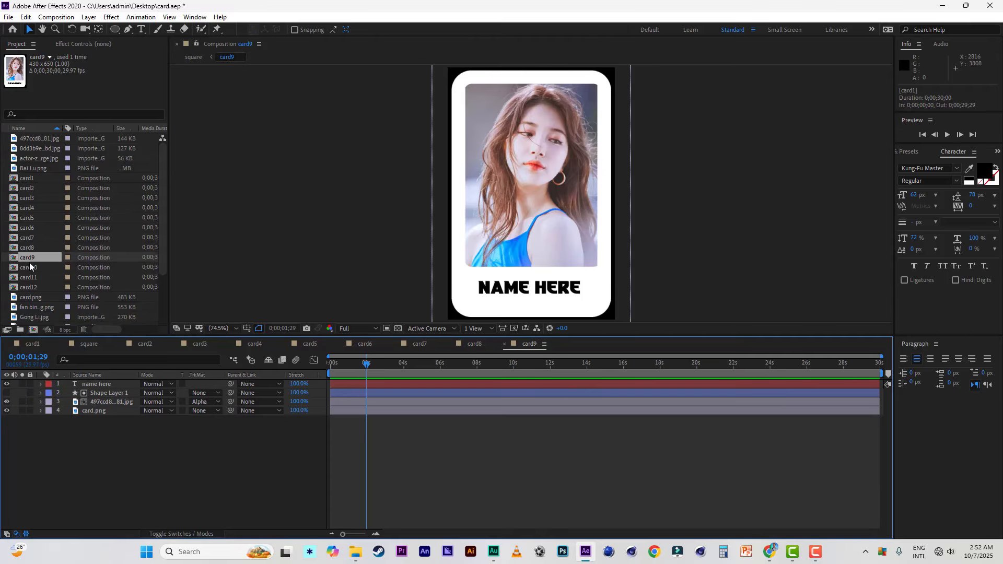
{"action": "left_click", "coordinate": [29, 268]}
{"action": "double_click", "coordinate": [29, 268]}
{"action": "double_click", "coordinate": [29, 277]}
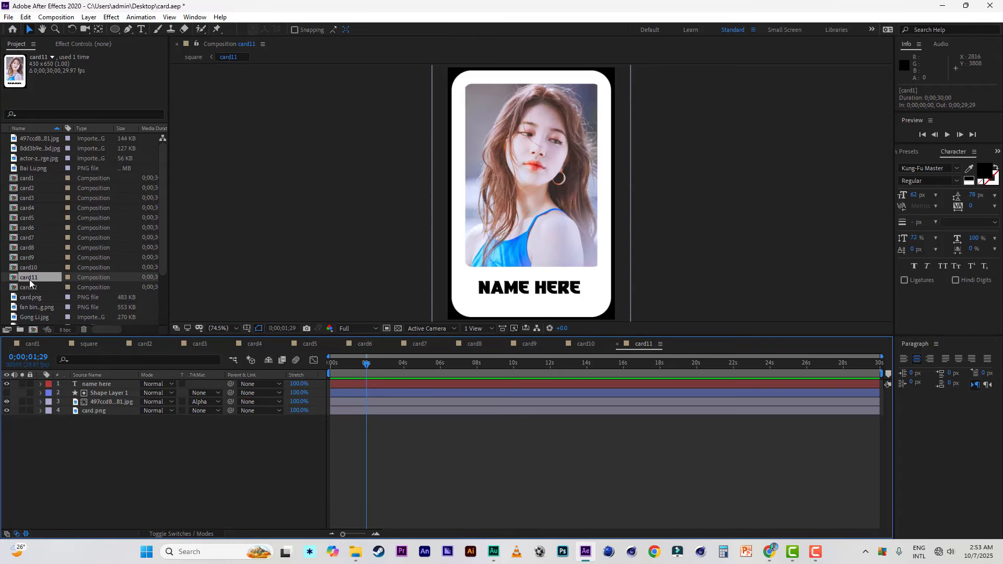
{"action": "double_click", "coordinate": [29, 286]}
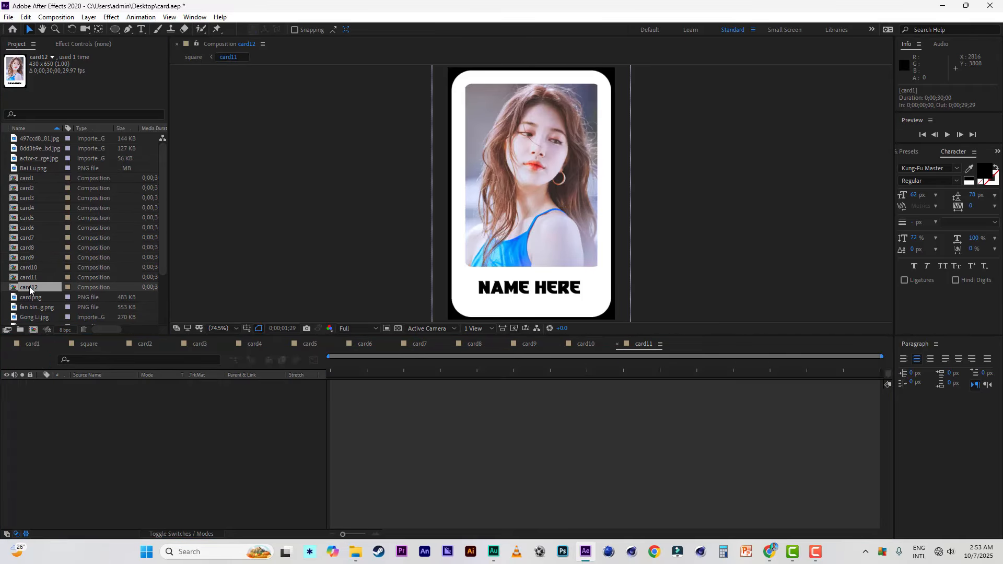
Step: In card1, replace the photo layer's source with the 8dd3b9e JPG, scale it to 58%, and shift it up about 12 px
{"action": "left_click", "coordinate": [32, 343]}
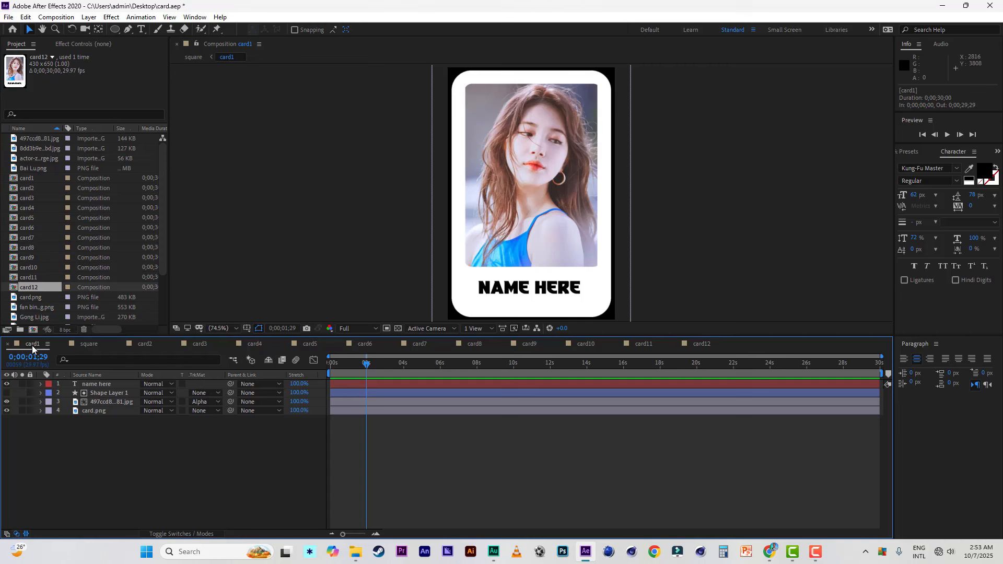
{"action": "left_click", "coordinate": [39, 139]}
{"action": "left_click", "coordinate": [45, 148]}
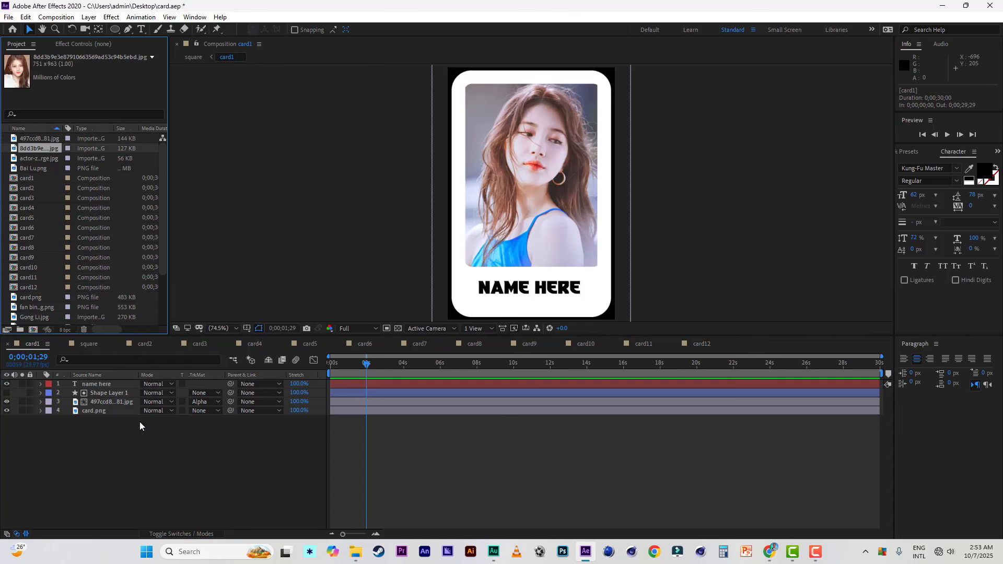
{"action": "left_click", "coordinate": [104, 401]}
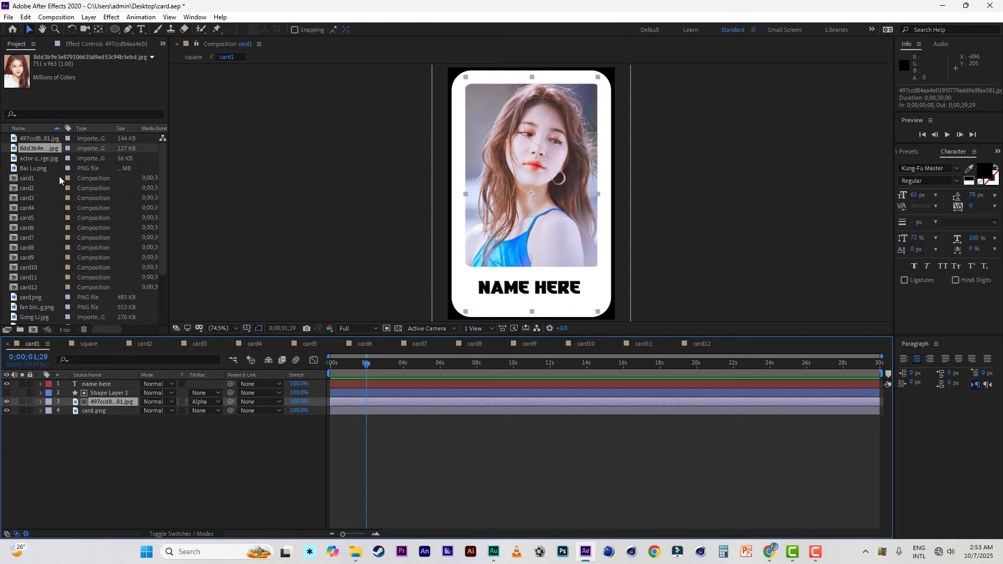
{"action": "left_click_drag", "start_coordinate": [33, 147], "coordinate": [179, 410]}
{"action": "key", "text": "s"}
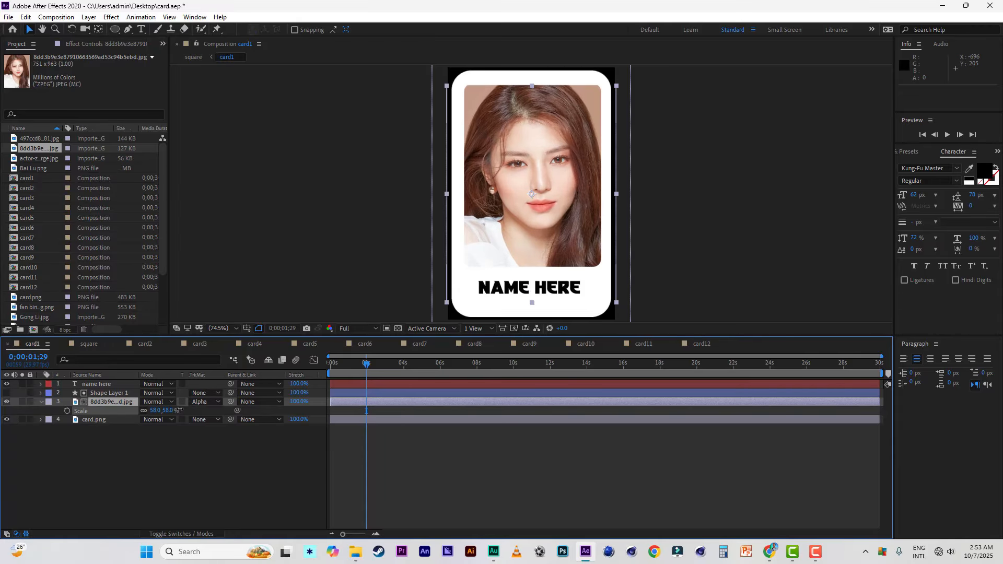
{"action": "left_click_drag", "start_coordinate": [531, 233], "coordinate": [532, 228]}
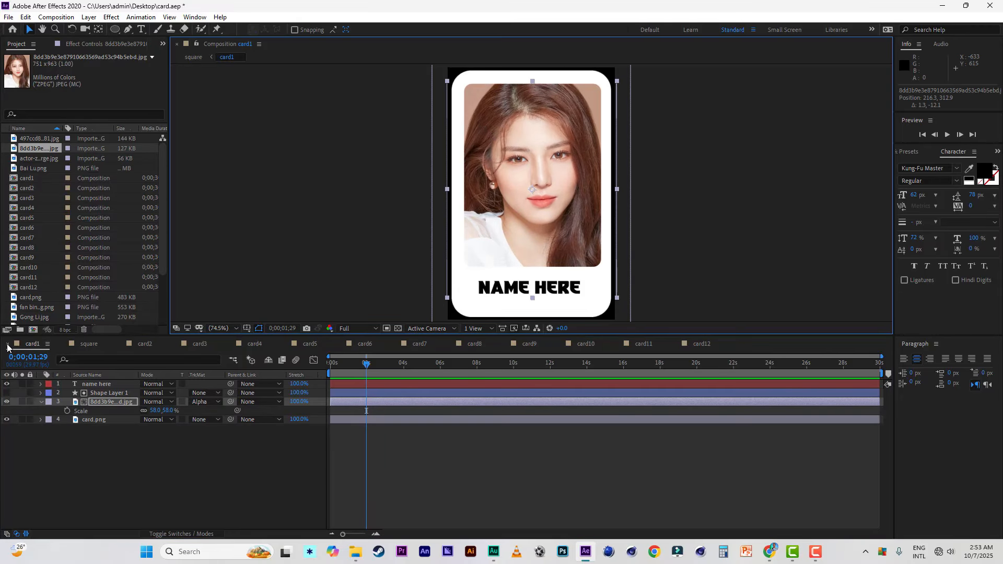
Step: Close card1, then in card2 replace the photo layer's source with actor-zhao-lusi-822808_large.jpg and scale it to 104%
{"action": "left_click", "coordinate": [7, 346]}
{"action": "left_click", "coordinate": [91, 345]}
{"action": "left_click", "coordinate": [33, 161]}
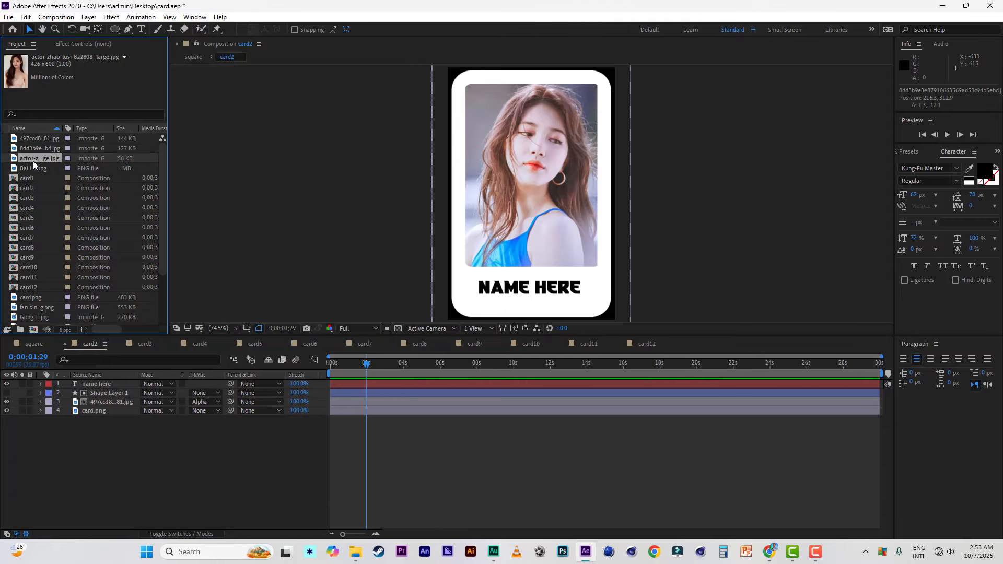
{"action": "left_click", "coordinate": [101, 402]}
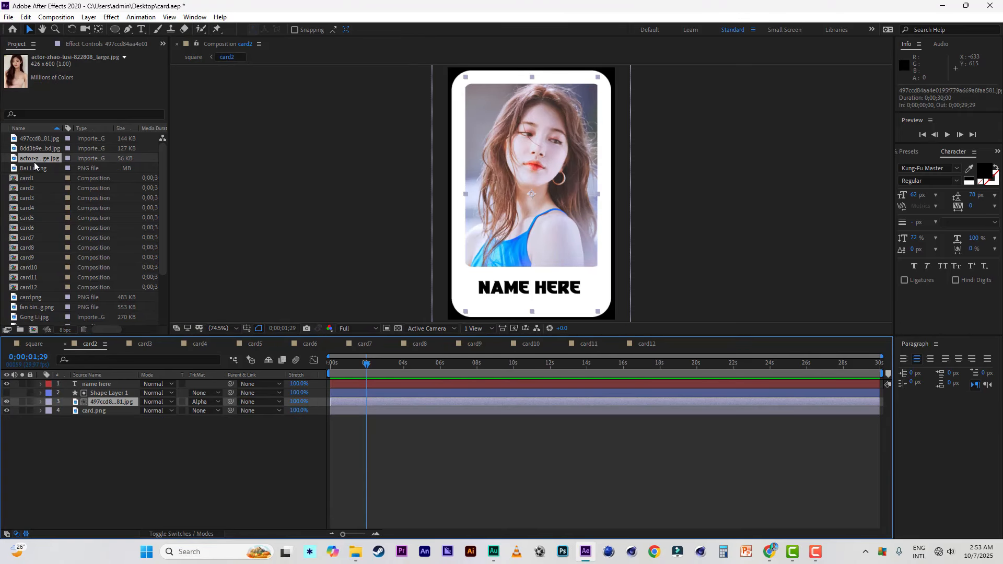
{"action": "left_click_drag", "start_coordinate": [34, 161], "coordinate": [203, 412]}
{"action": "key", "text": "s"}
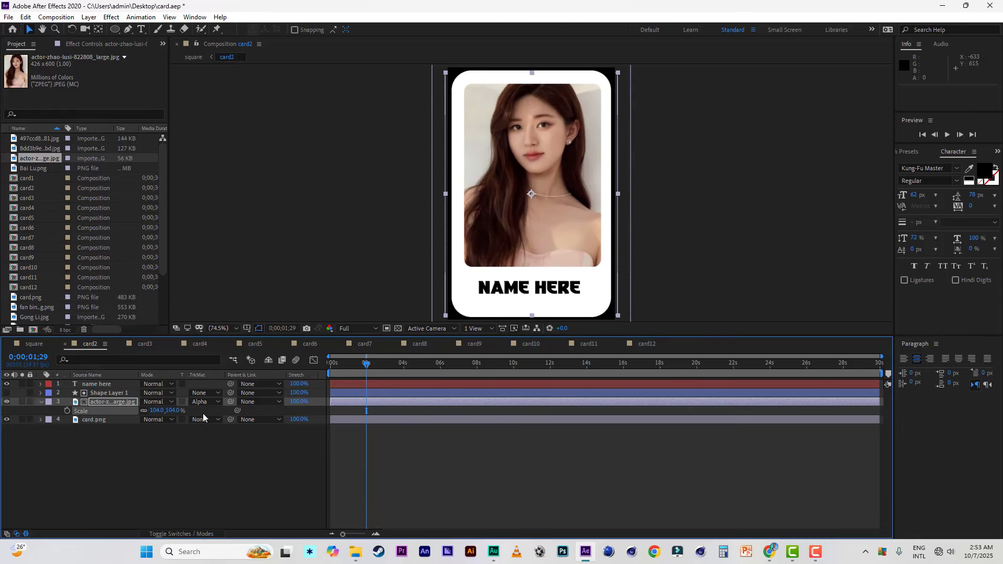
Step: Close card2, replace card3's photo with Bai Lu.png scaled to fill the photo frame, and save the project
{"action": "left_click", "coordinate": [65, 344]}
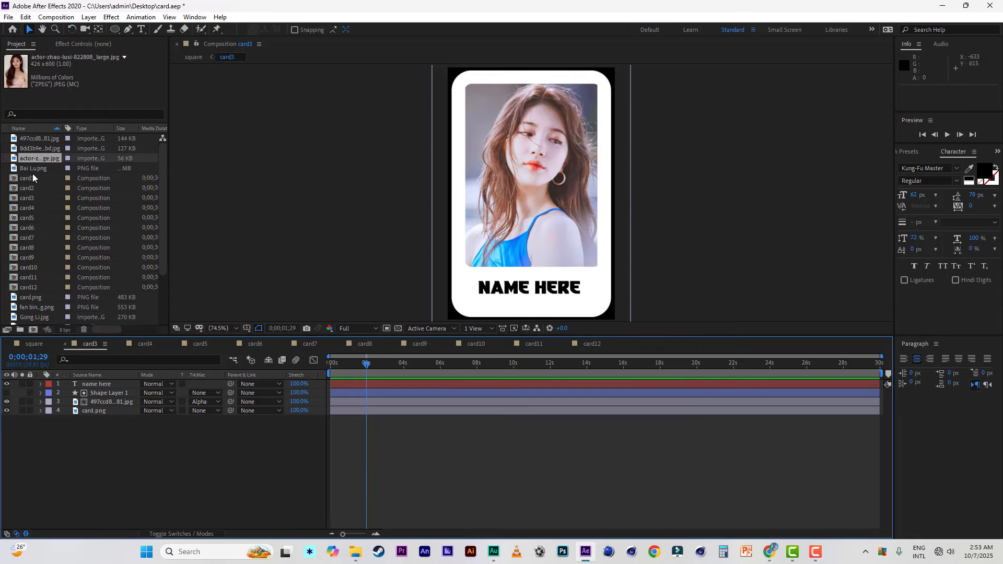
{"action": "left_click_drag", "start_coordinate": [33, 168], "coordinate": [107, 399]}
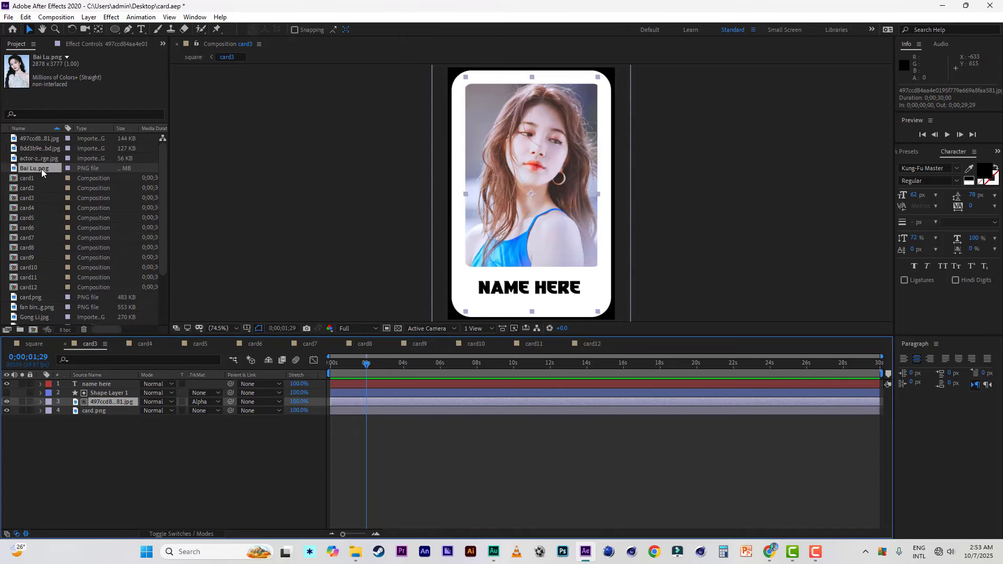
{"action": "left_click_drag", "start_coordinate": [42, 168], "coordinate": [155, 411]}
{"action": "key", "text": "s"}
{"action": "left_click", "coordinate": [8, 17]}
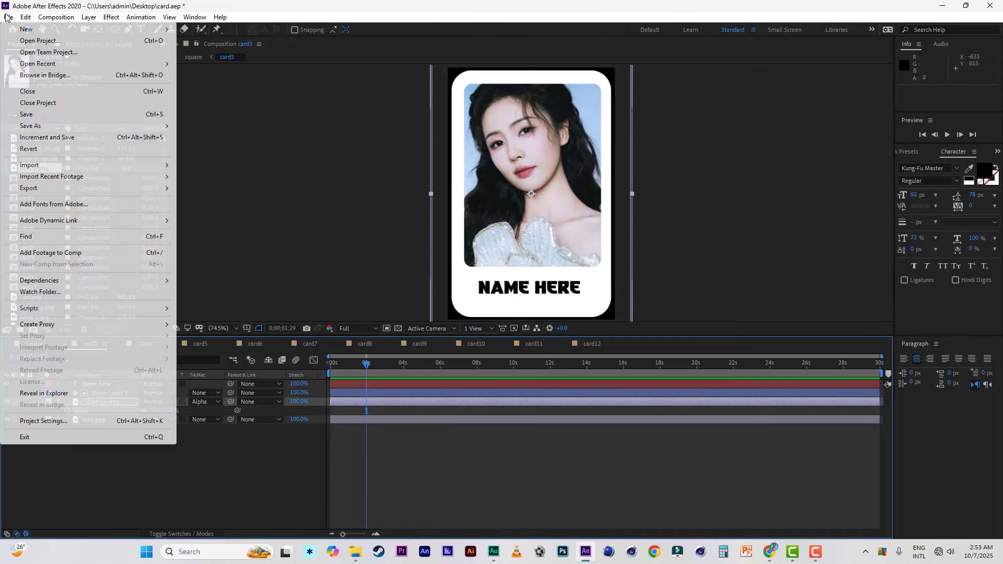
{"action": "left_click", "coordinate": [21, 112]}
Step: Close card3, then in card4 replace the photo layer's source with fan bingbing.png and scale it to 87%
{"action": "left_click", "coordinate": [65, 343]}
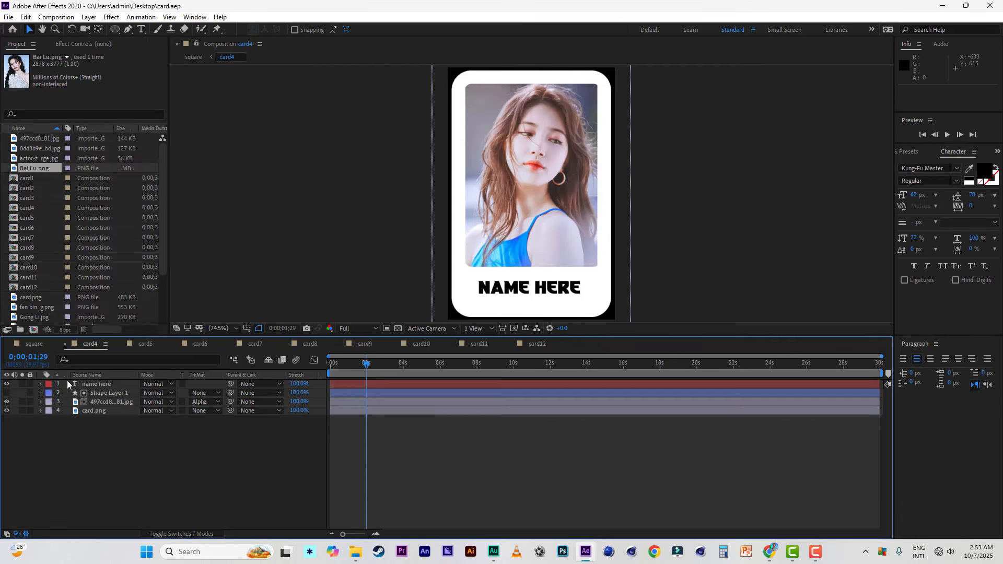
{"action": "left_click", "coordinate": [104, 401]}
{"action": "scroll", "coordinate": [58, 227], "scroll_direction": "down", "scroll_amount": 3}
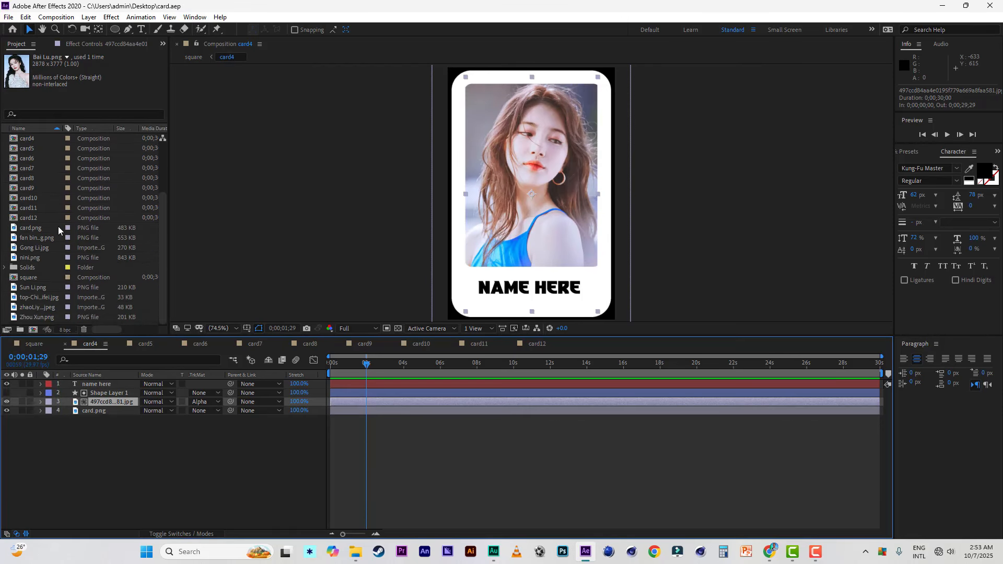
{"action": "left_click", "coordinate": [34, 237]}
{"action": "left_click_drag", "start_coordinate": [34, 238], "coordinate": [180, 394]}
{"action": "key", "text": "s"}
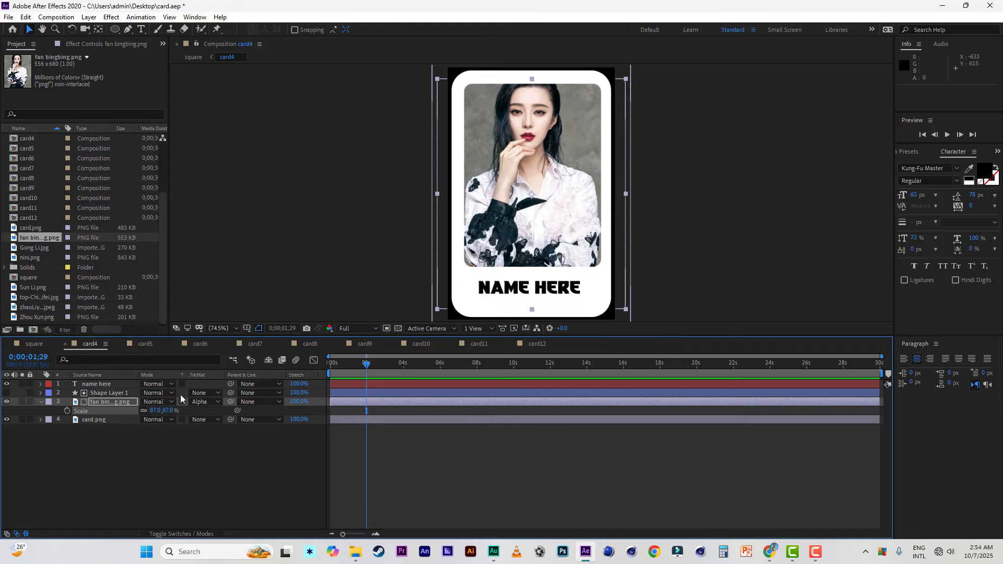
Step: Close card4, replace card5's photo with Gong Li.jpg scaled to 28%, and save the project
{"action": "left_click", "coordinate": [65, 344]}
{"action": "left_click", "coordinate": [104, 401]}
{"action": "left_click", "coordinate": [41, 248]}
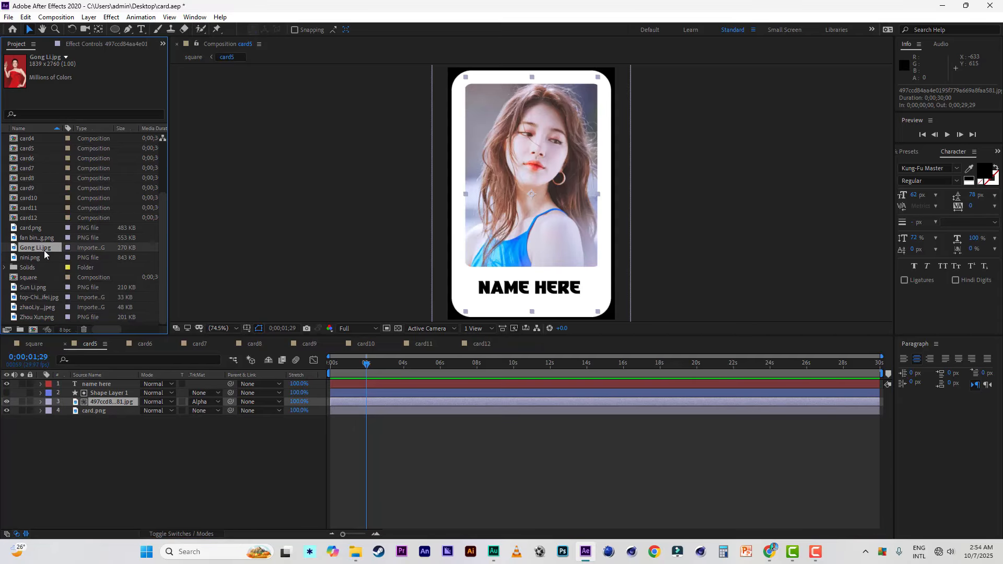
{"action": "left_click_drag", "start_coordinate": [40, 246], "coordinate": [104, 403]}
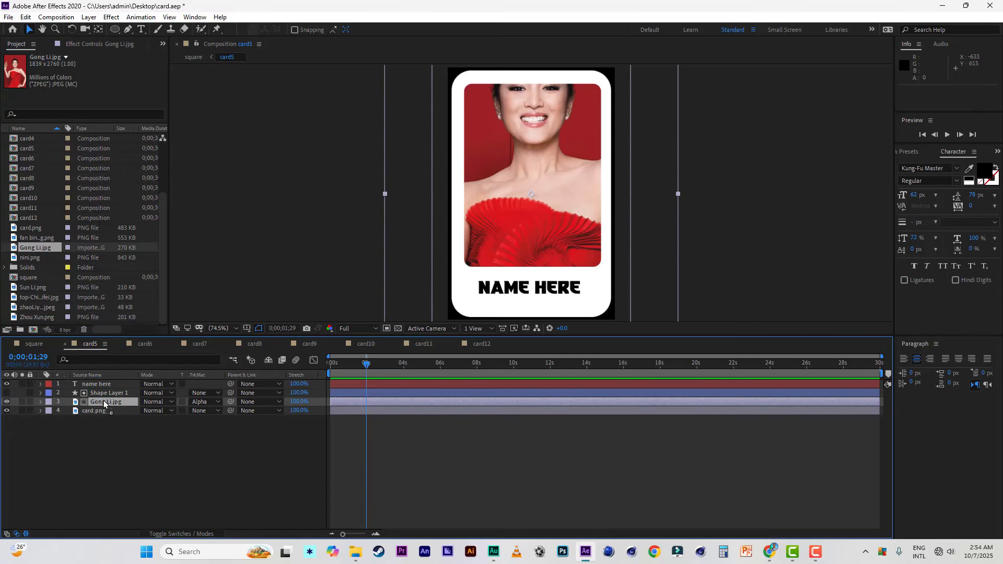
{"action": "key", "text": "s"}
{"action": "left_click_drag", "start_coordinate": [168, 411], "coordinate": [151, 410]}
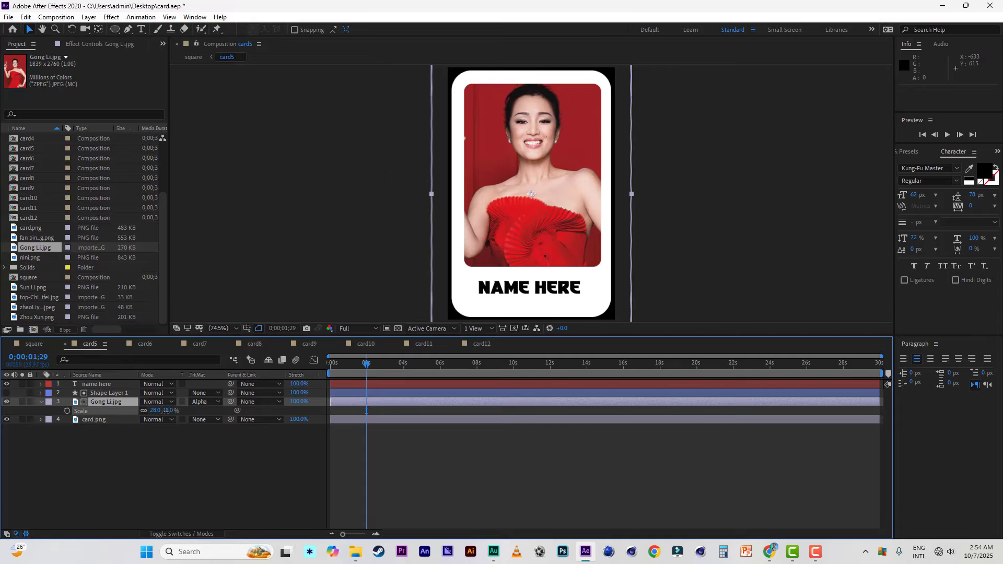
{"action": "left_click", "coordinate": [8, 17]}
{"action": "left_click", "coordinate": [31, 115]}
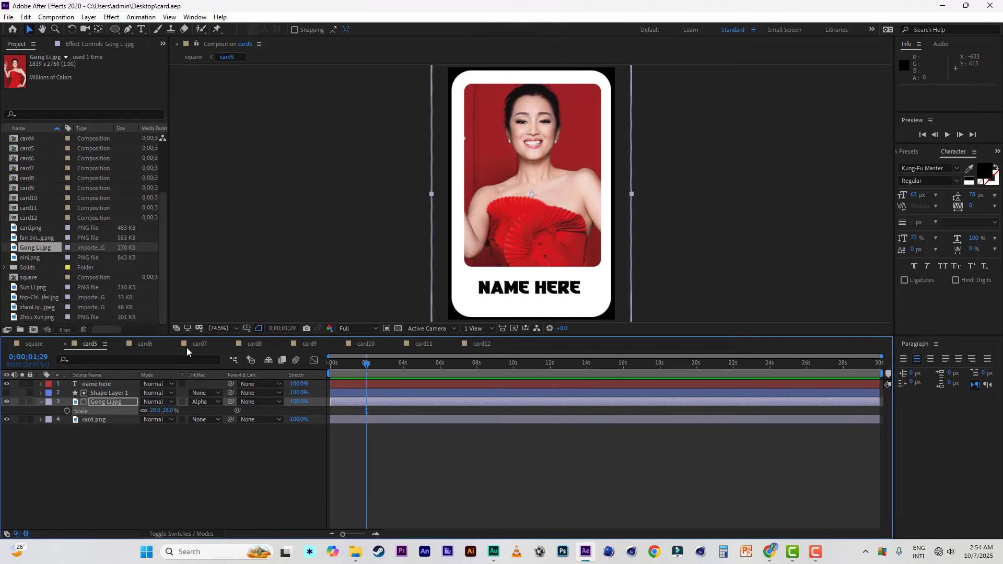
Step: Close card5, replace card6's photo with nini.png scaled to 59%, then save the project and close card6
{"action": "left_click", "coordinate": [65, 343]}
{"action": "left_click", "coordinate": [96, 402]}
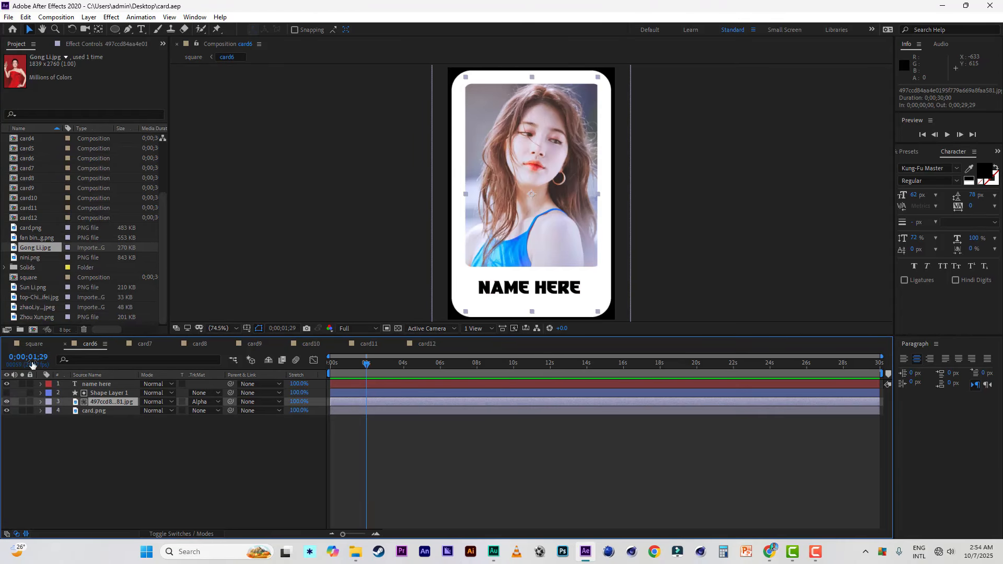
{"action": "left_click", "coordinate": [33, 257]}
{"action": "left_click_drag", "start_coordinate": [33, 257], "coordinate": [107, 400]}
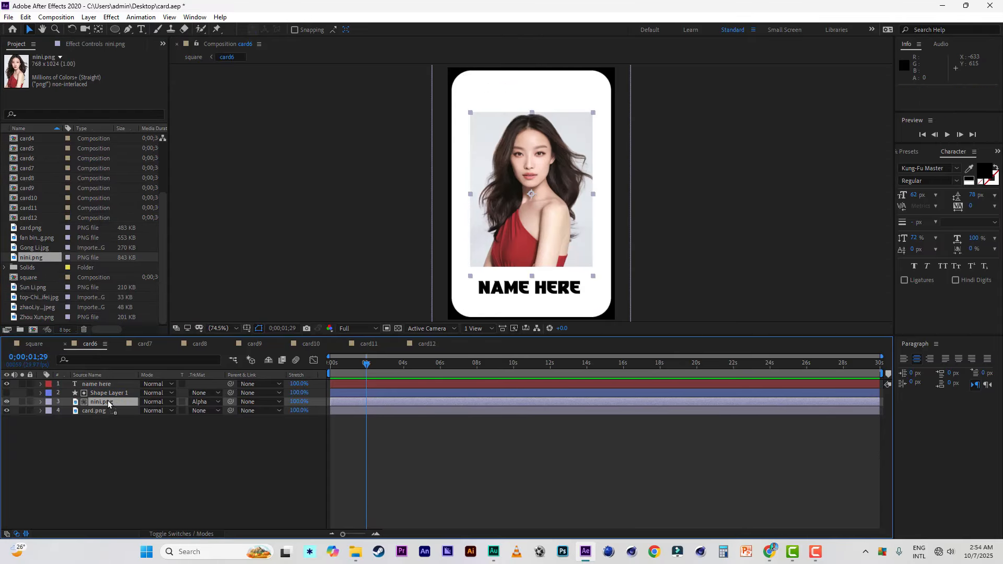
{"action": "key", "text": "s"}
{"action": "left_click_drag", "start_coordinate": [170, 411], "coordinate": [179, 411]}
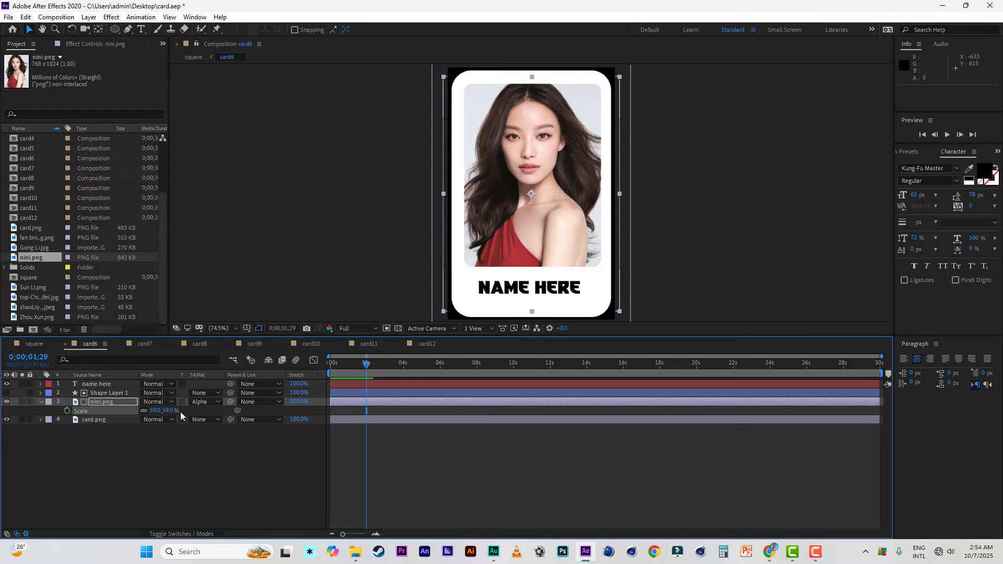
{"action": "left_click", "coordinate": [9, 17]}
{"action": "left_click", "coordinate": [23, 91]}
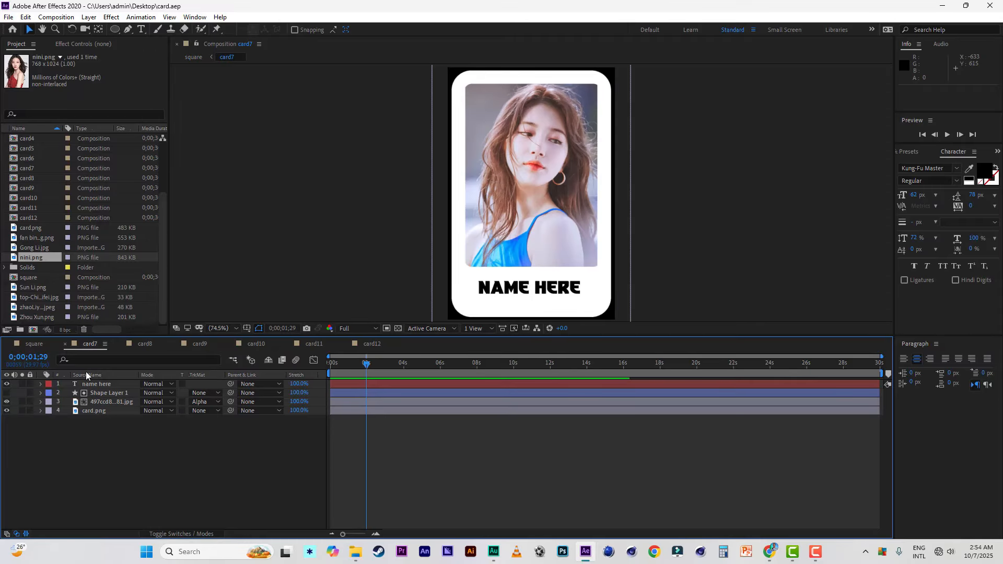
{"action": "left_click", "coordinate": [102, 405]}
{"action": "left_click", "coordinate": [32, 291]}
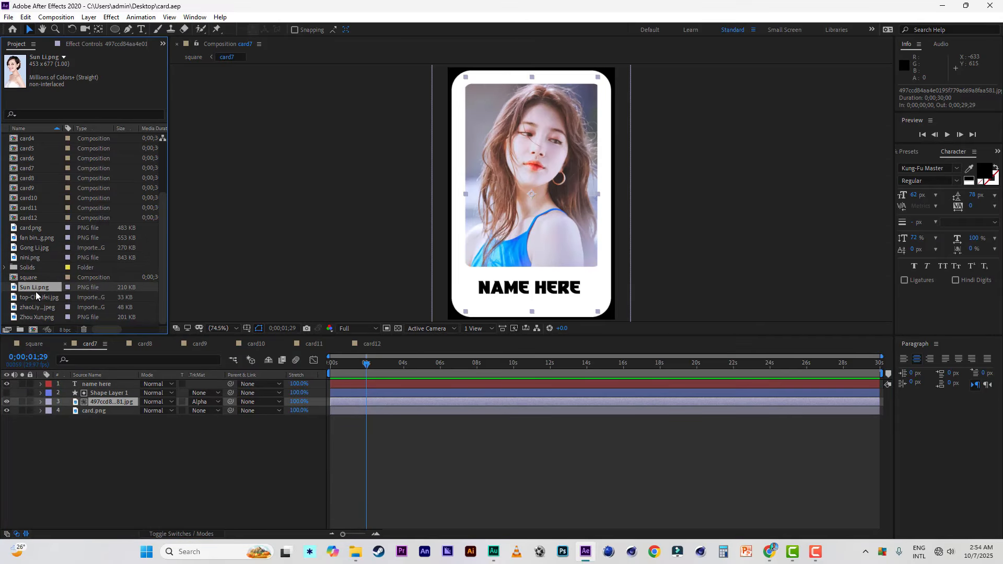
{"action": "left_click_drag", "start_coordinate": [34, 287], "coordinate": [191, 410]}
{"action": "key", "text": "s"}
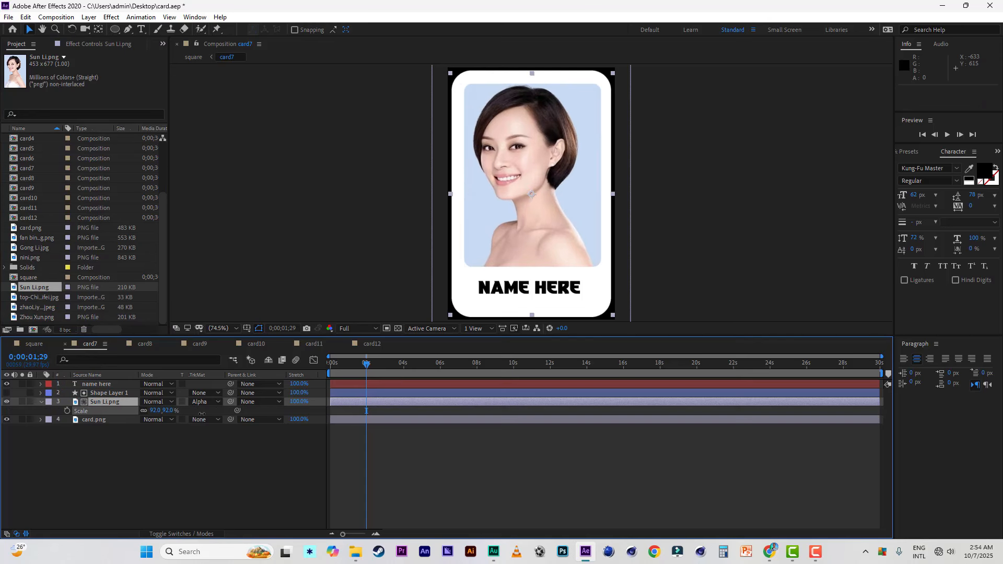
{"action": "left_click", "coordinate": [8, 18]}
{"action": "left_click", "coordinate": [27, 114]}
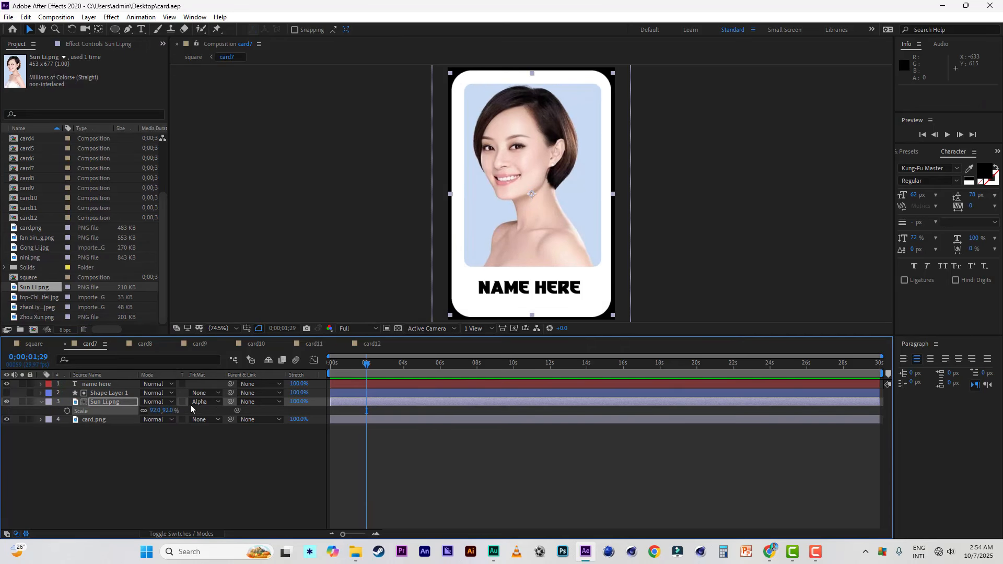
Step: In card8, replace the photo layer's source with top-Chinese-actress-Liu-Yifei.jpg, enlarge it to fill the photo frame, save the project, and close card8
{"action": "left_click", "coordinate": [133, 344]}
{"action": "left_click", "coordinate": [112, 404]}
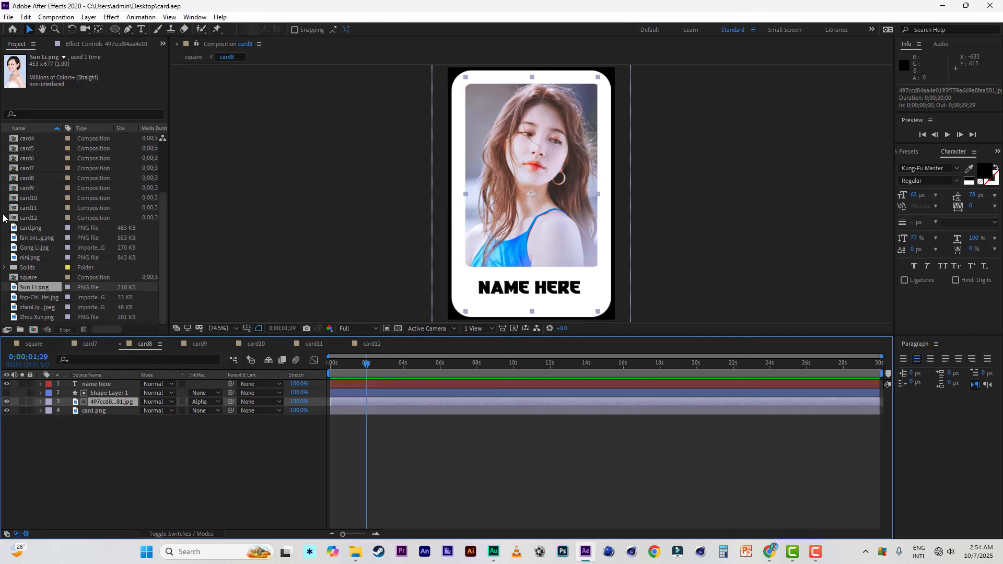
{"action": "left_click", "coordinate": [39, 297]}
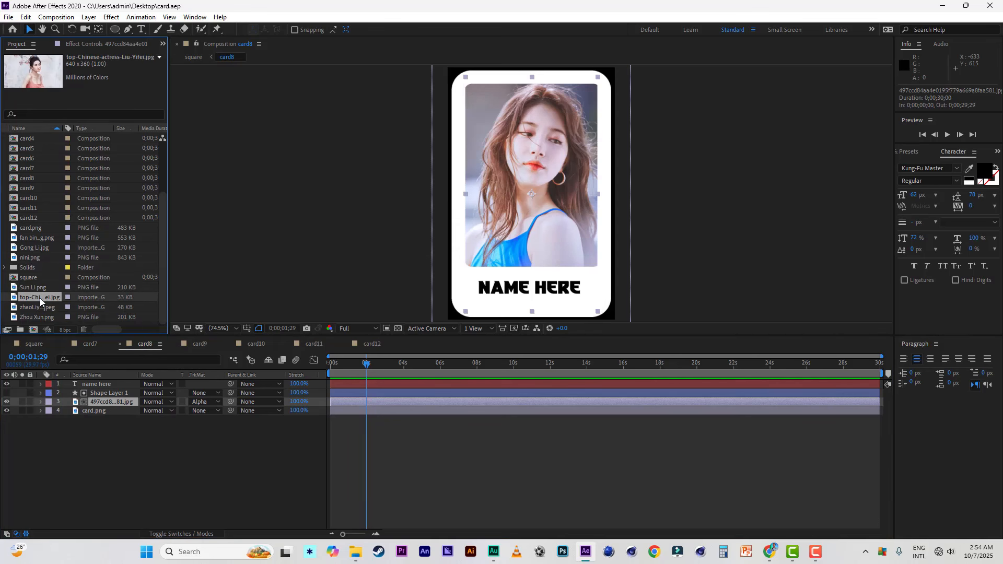
{"action": "left_click_drag", "start_coordinate": [40, 298], "coordinate": [366, 410]}
{"action": "key", "text": "s"}
{"action": "left_click_drag", "start_coordinate": [232, 418], "coordinate": [240, 420]}
{"action": "left_click", "coordinate": [9, 18]}
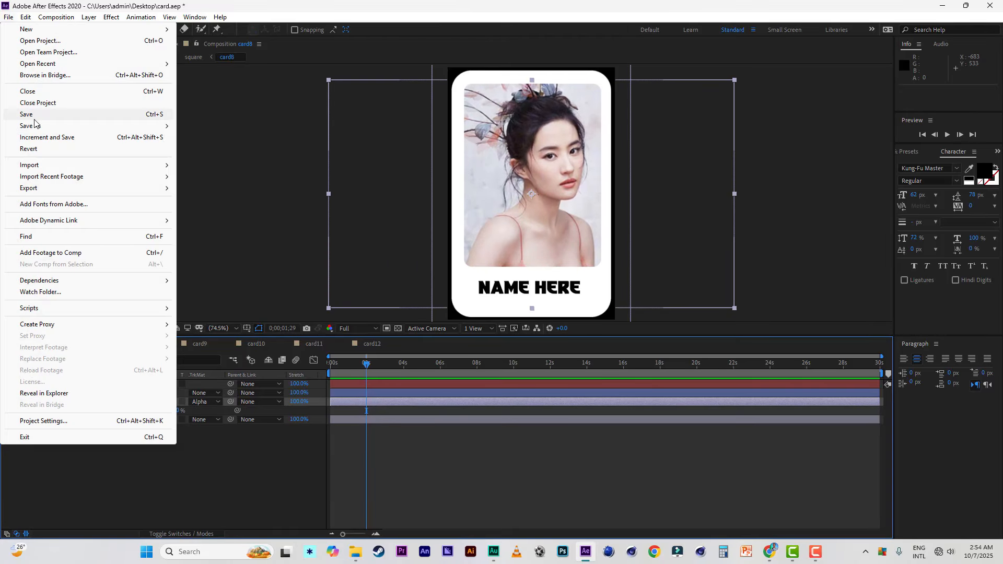
{"action": "left_click", "coordinate": [34, 116]}
{"action": "left_click", "coordinate": [121, 343]}
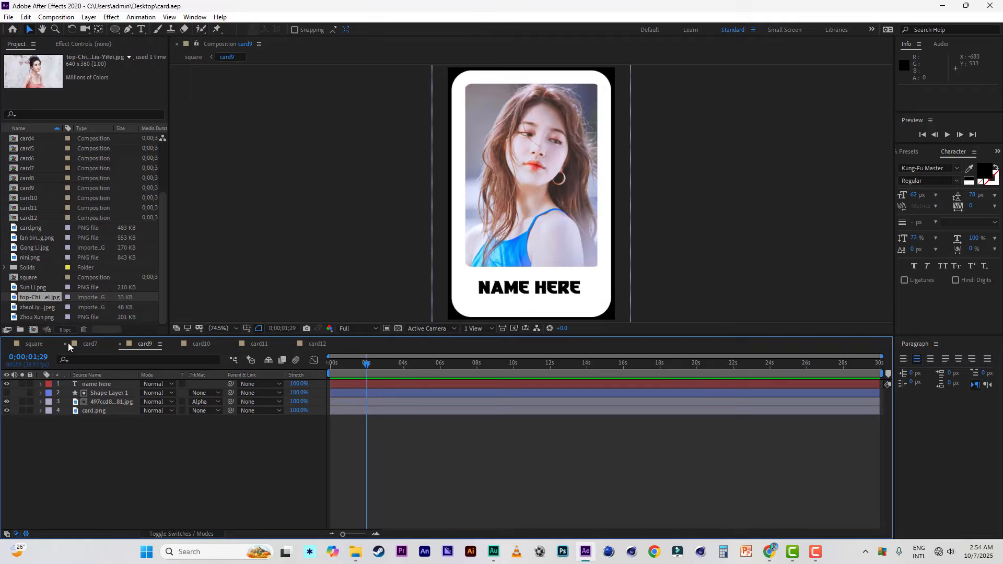
Step: In card9, replace the photo layer's source with zhaoLiying2.jpeg scaled to 111%, then save the project and close card9
{"action": "left_click", "coordinate": [102, 403]}
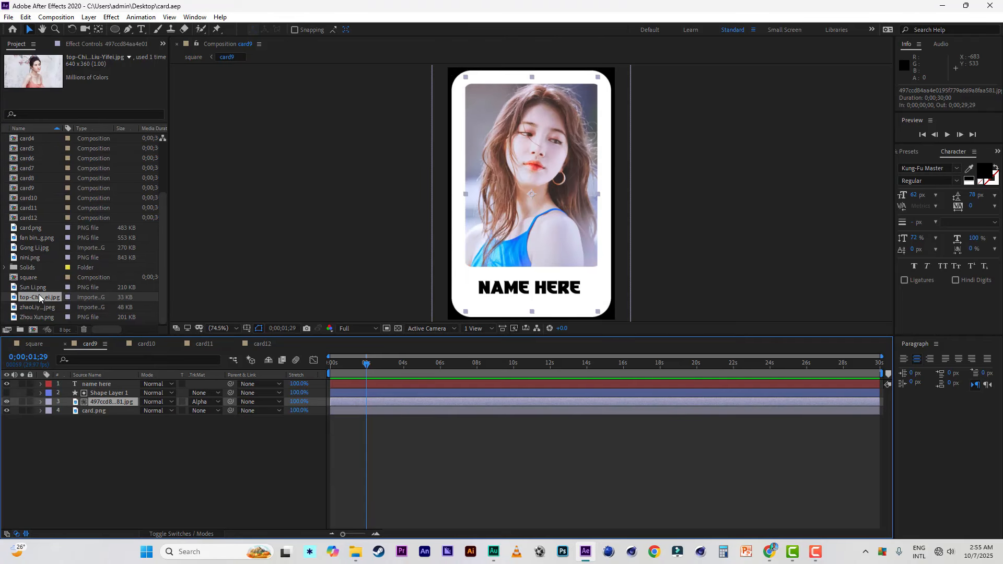
{"action": "left_click_drag", "start_coordinate": [39, 307], "coordinate": [108, 403]}
{"action": "key", "text": "s"}
{"action": "left_click_drag", "start_coordinate": [170, 413], "coordinate": [199, 412]}
{"action": "left_click", "coordinate": [8, 17]}
{"action": "left_click", "coordinate": [26, 114]}
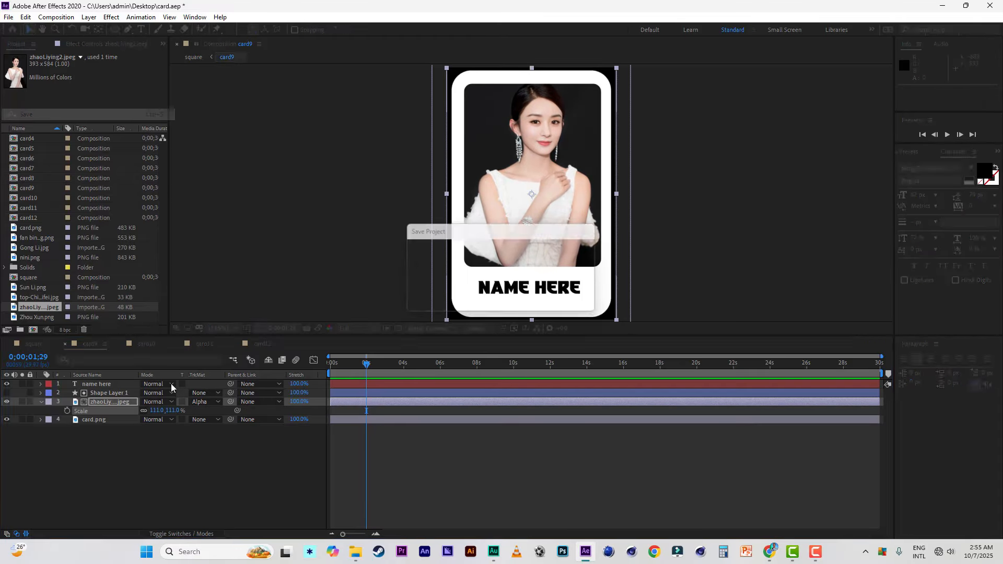
{"action": "left_click", "coordinate": [67, 344]}
Step: In card10, replace the photo layer's source with Zhou Xun.png and scale it up to fill the photo frame
{"action": "left_click", "coordinate": [102, 401]}
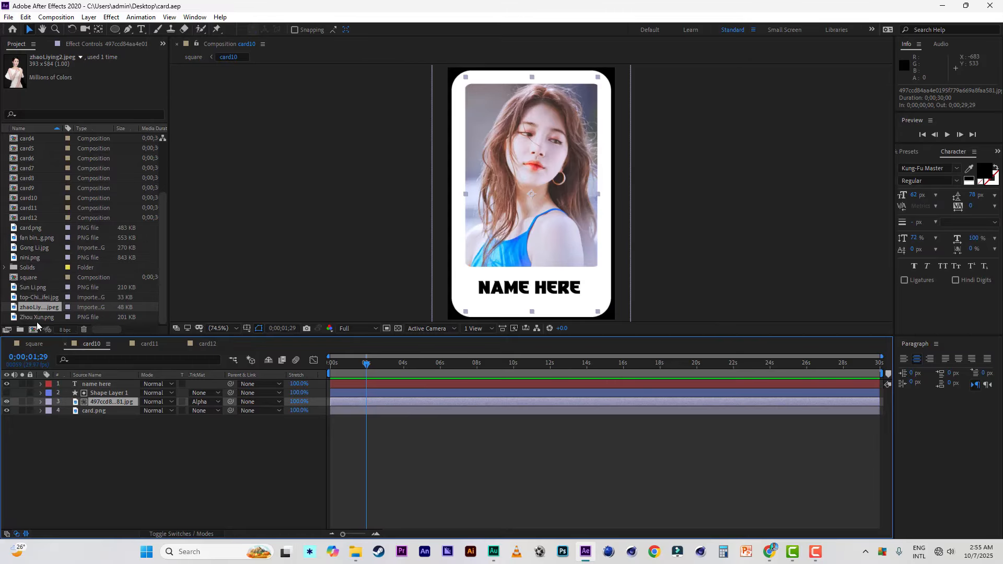
{"action": "left_click", "coordinate": [40, 316]}
{"action": "left_click_drag", "start_coordinate": [38, 316], "coordinate": [106, 403]}
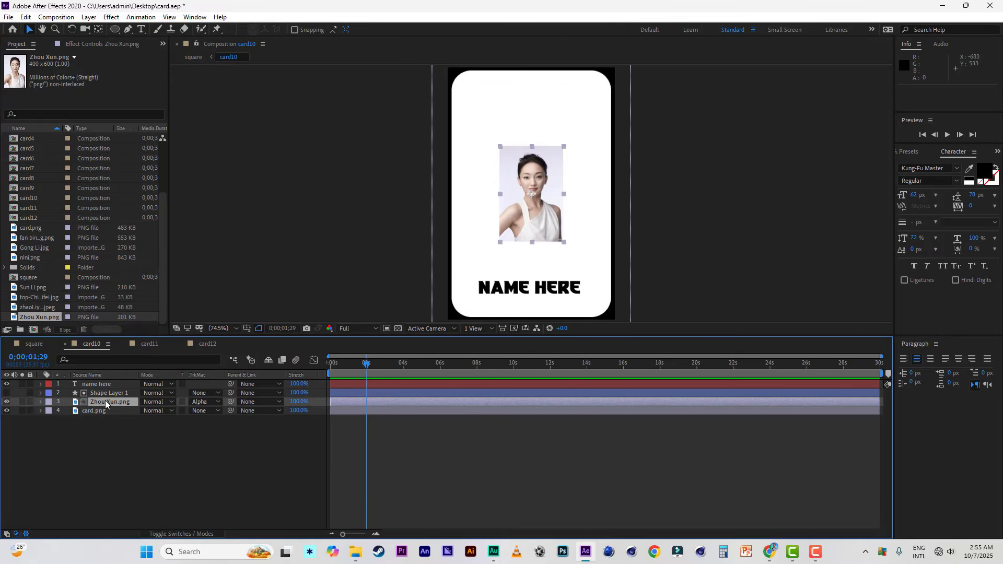
{"action": "key", "text": "s"}
{"action": "left_click_drag", "start_coordinate": [171, 409], "coordinate": [208, 412]}
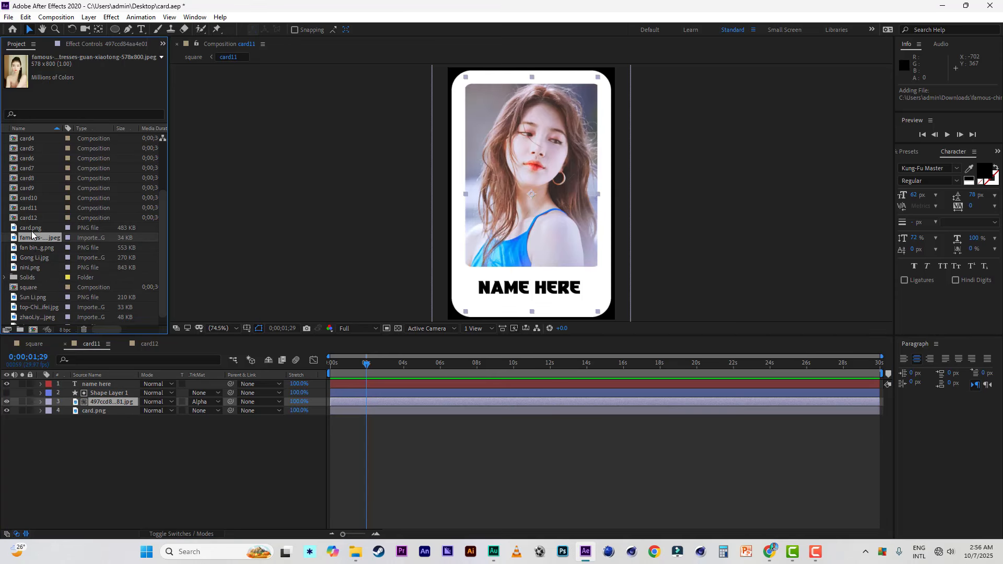
Step: In card11, replace the photo with the guan-xiaotong-578x800.jpeg image scaled to 78%, save the project, and close card11 and card12
{"action": "left_click_drag", "start_coordinate": [31, 241], "coordinate": [192, 410]}
{"action": "key", "text": "s"}
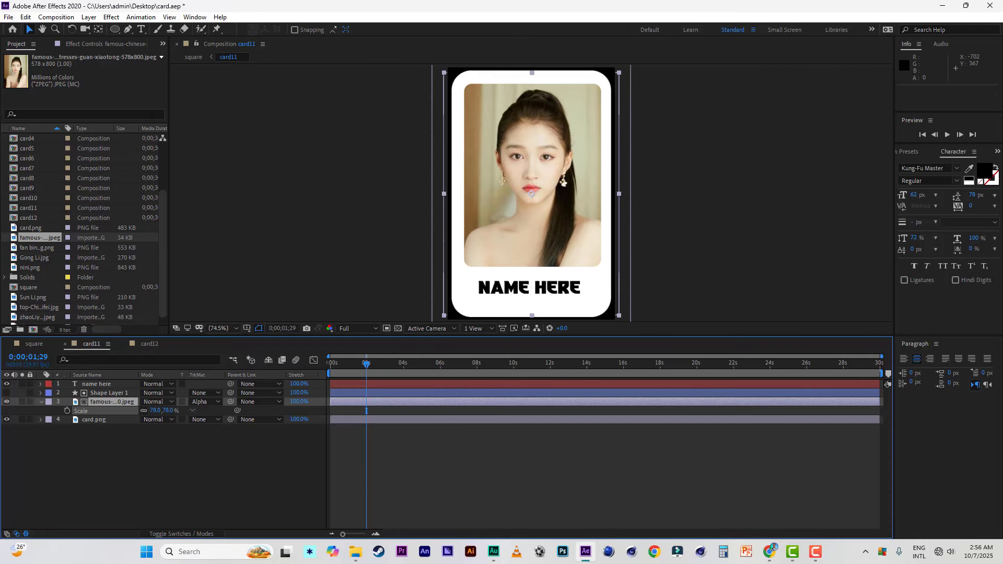
{"action": "left_click", "coordinate": [8, 17]}
{"action": "left_click", "coordinate": [27, 115]}
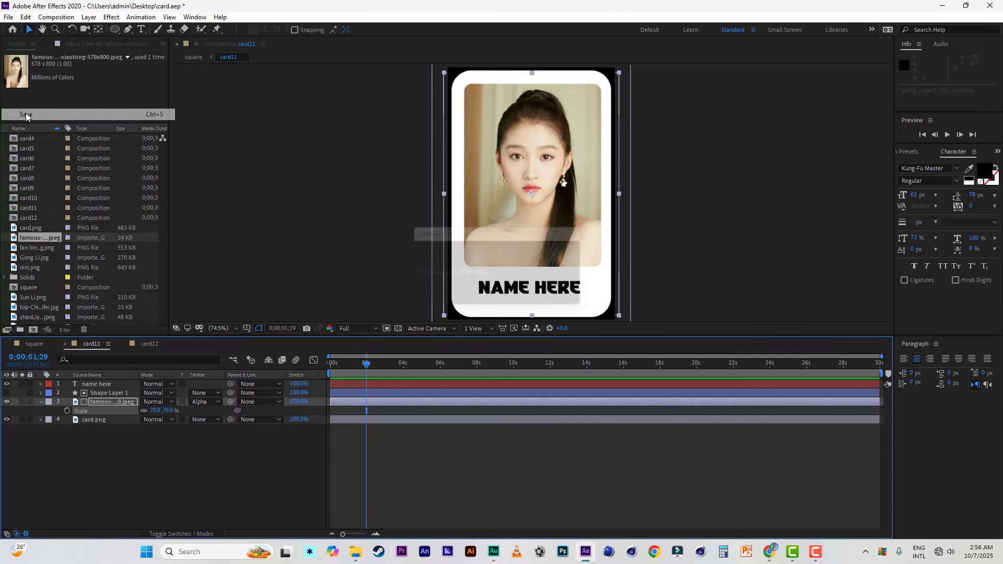
{"action": "left_click", "coordinate": [65, 344]}
{"action": "left_click", "coordinate": [66, 344]}
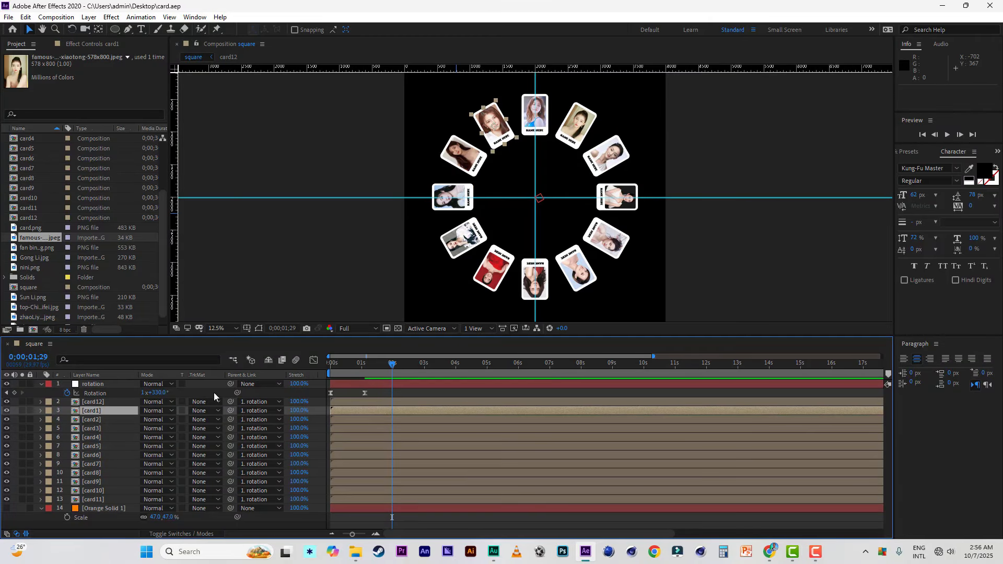
Step: Move the card12 layer below card11 in the square composition, and keyframe the rotation null at 2x+0.0° at 0;00;01;29
{"action": "left_click", "coordinate": [94, 402]}
{"action": "left_click_drag", "start_coordinate": [97, 405], "coordinate": [98, 504]}
{"action": "left_click", "coordinate": [92, 404]}
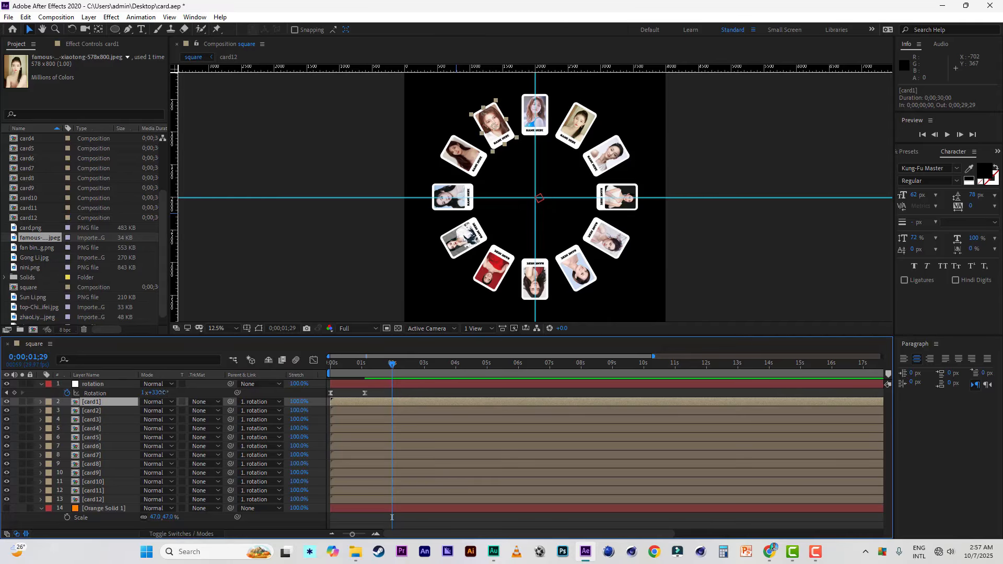
{"action": "left_click_drag", "start_coordinate": [164, 392], "coordinate": [182, 397]}
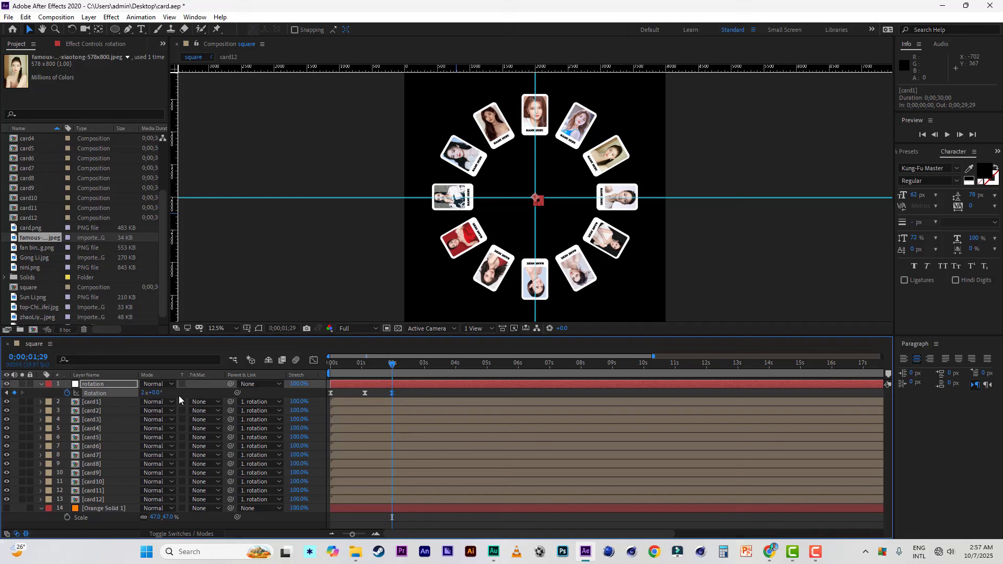
Step: Keyframe card1's Scale at 100% at 0;00;01;15 and at 140% at 0;00;02;15
{"action": "left_click", "coordinate": [103, 404]}
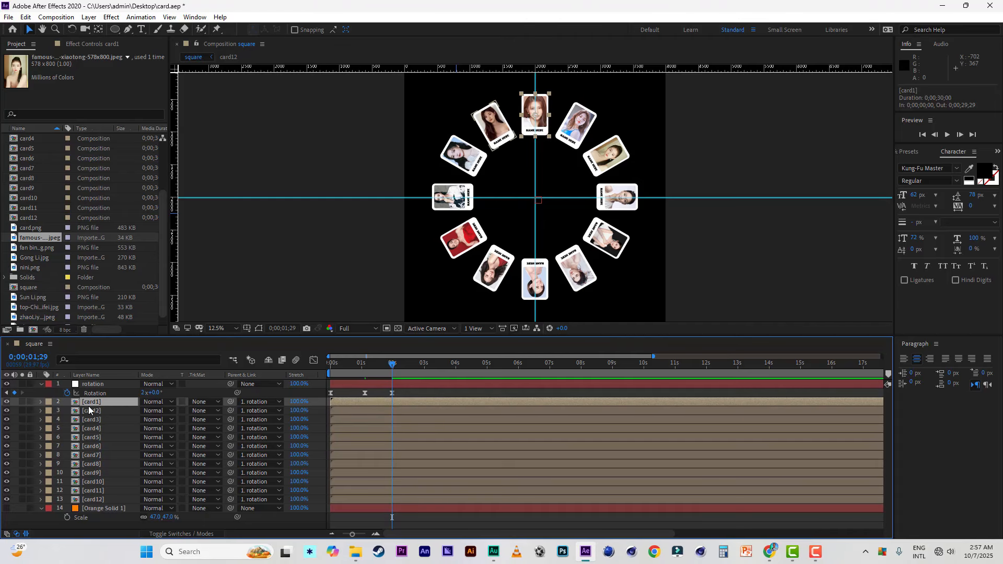
{"action": "key", "text": "s"}
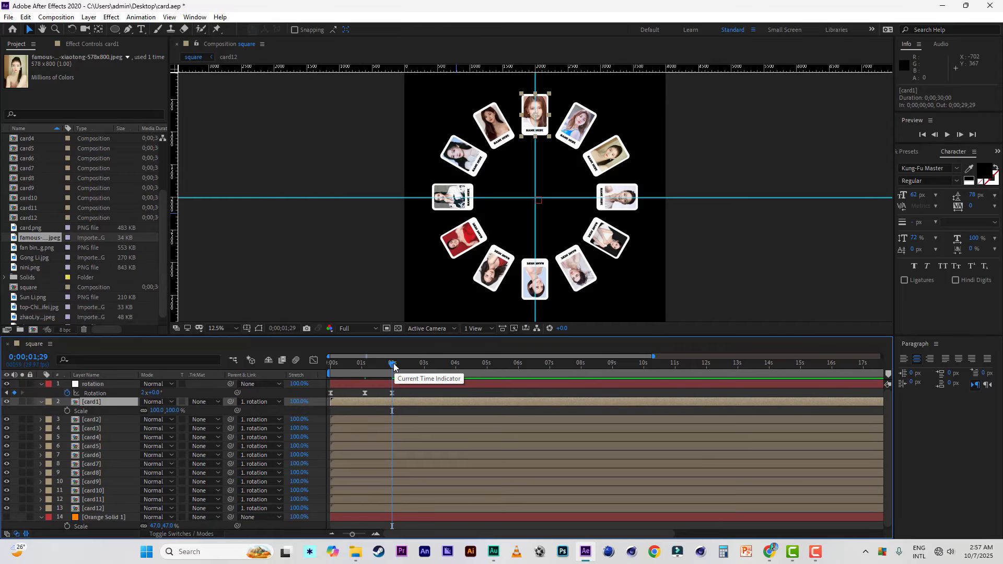
{"action": "left_click", "coordinate": [366, 365]}
{"action": "left_click_drag", "start_coordinate": [364, 369], "coordinate": [394, 371]}
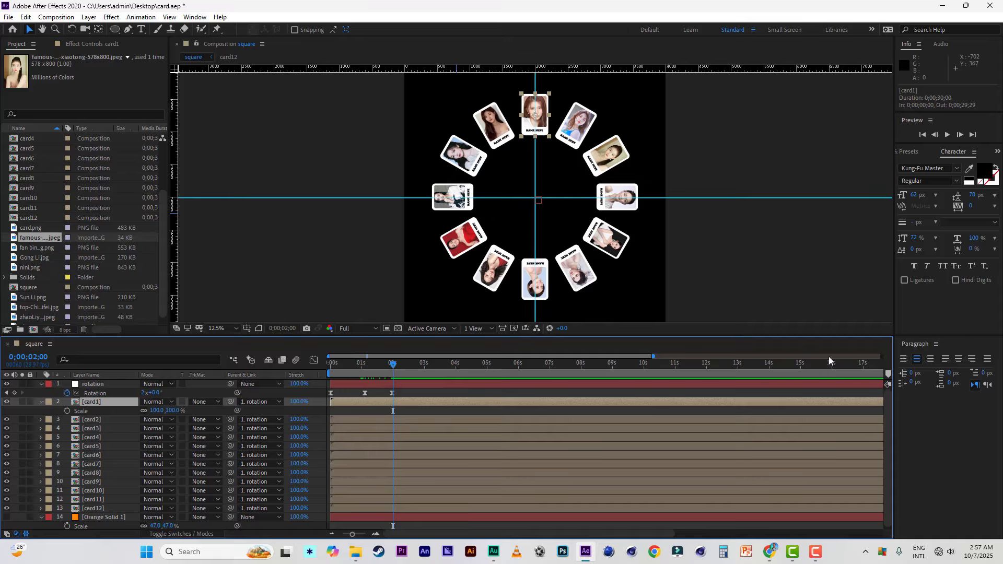
{"action": "left_click_drag", "start_coordinate": [653, 356], "coordinate": [522, 356]}
{"action": "mouse_move", "coordinate": [422, 365]}
{"action": "left_mouse_down"}
{"action": "mouse_move", "coordinate": [437, 368]}
{"action": "mouse_move", "coordinate": [410, 369]}
{"action": "left_mouse_up"}
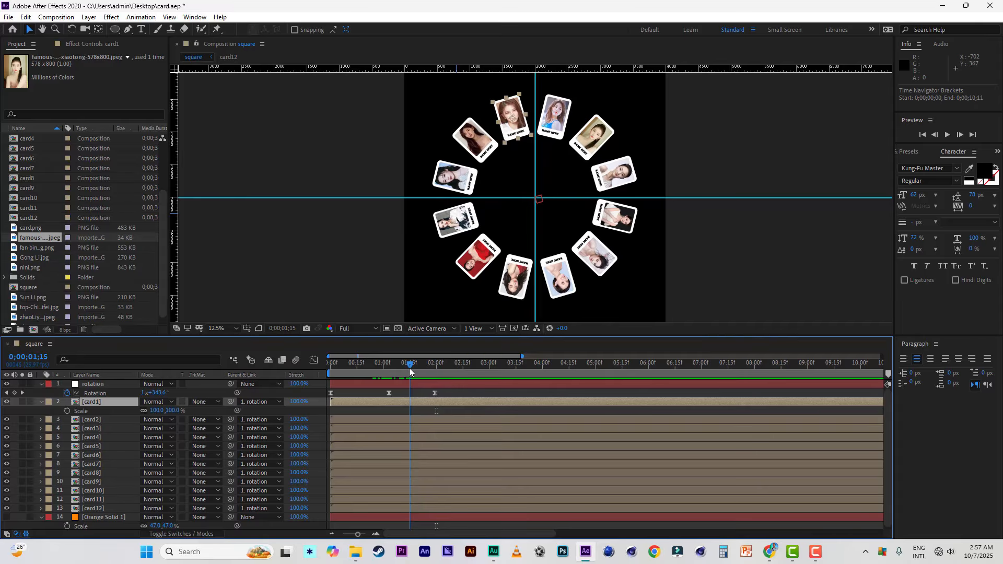
{"action": "left_click", "coordinate": [67, 411]}
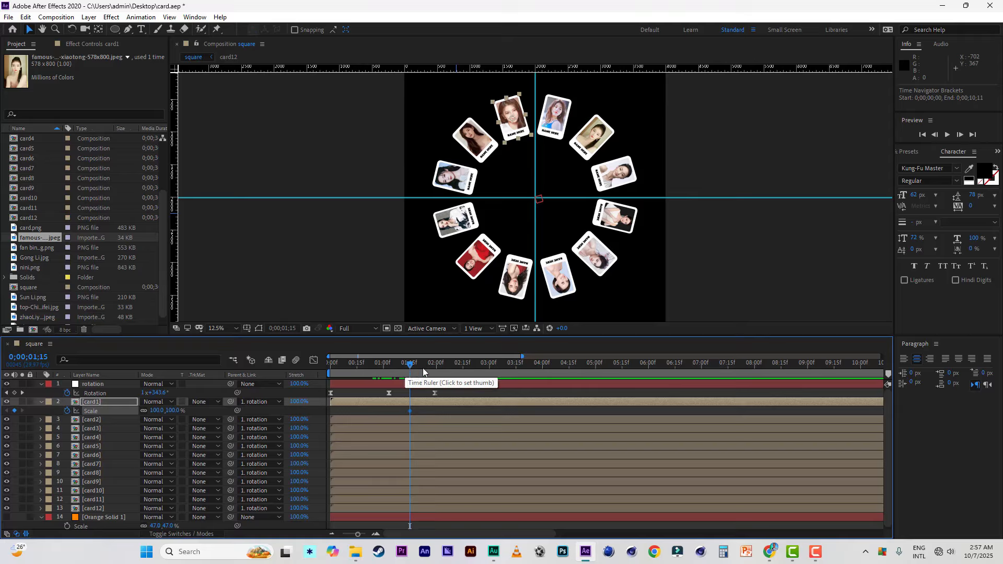
{"action": "left_click_drag", "start_coordinate": [412, 365], "coordinate": [464, 368]}
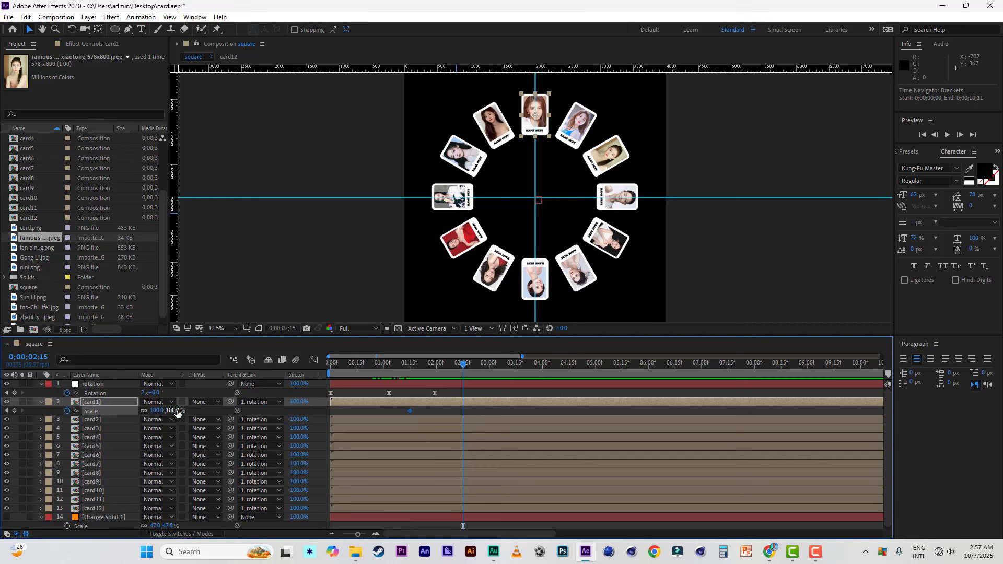
{"action": "left_click_drag", "start_coordinate": [179, 410], "coordinate": [200, 413]}
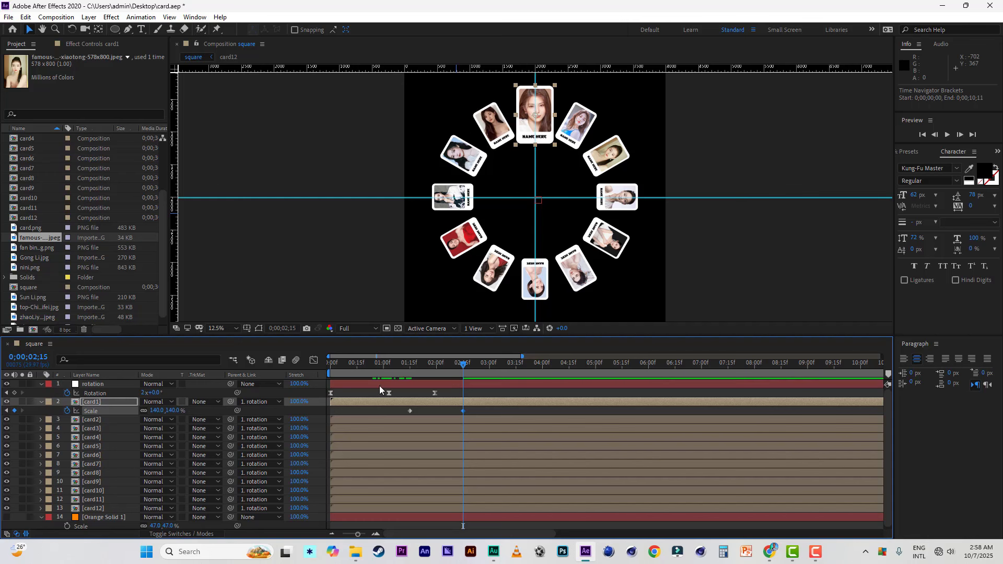
Step: Preview the animation from the start and move card1's first Scale keyframe to 0;00;01;28
{"action": "left_click_drag", "start_coordinate": [364, 361], "coordinate": [325, 362]}
{"action": "key", "text": "space"}
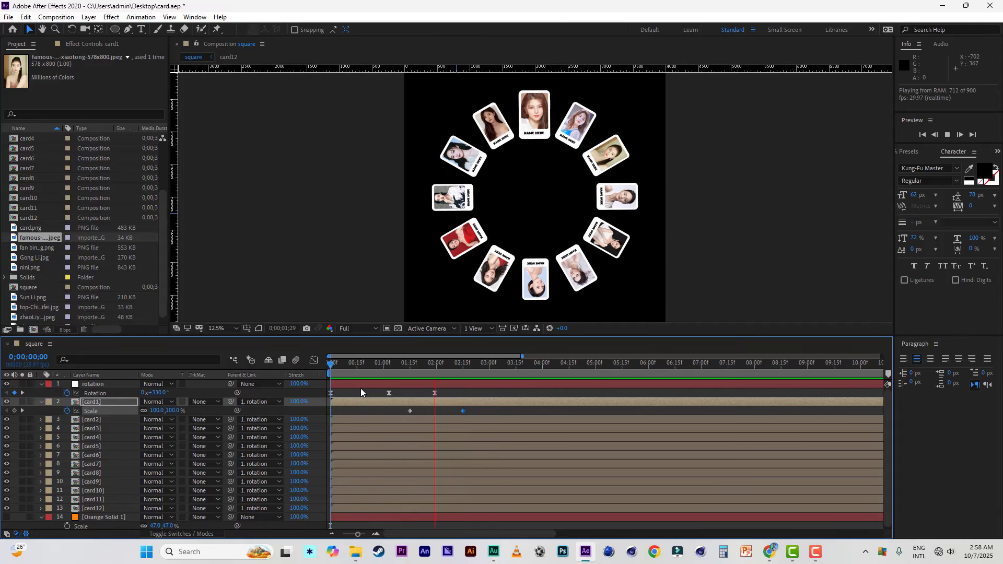
{"action": "key", "text": "space"}
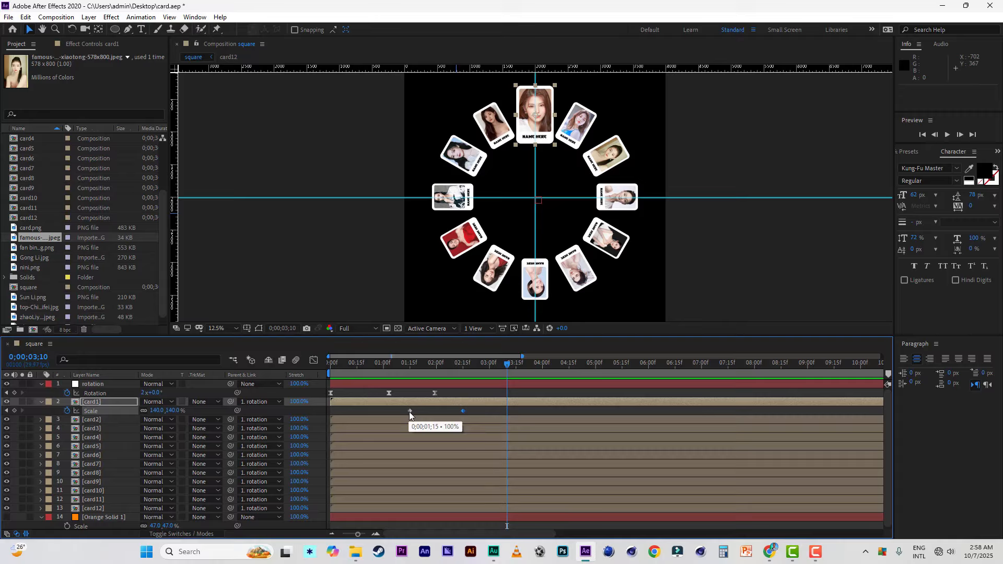
{"action": "left_click_drag", "start_coordinate": [409, 411], "coordinate": [432, 412]}
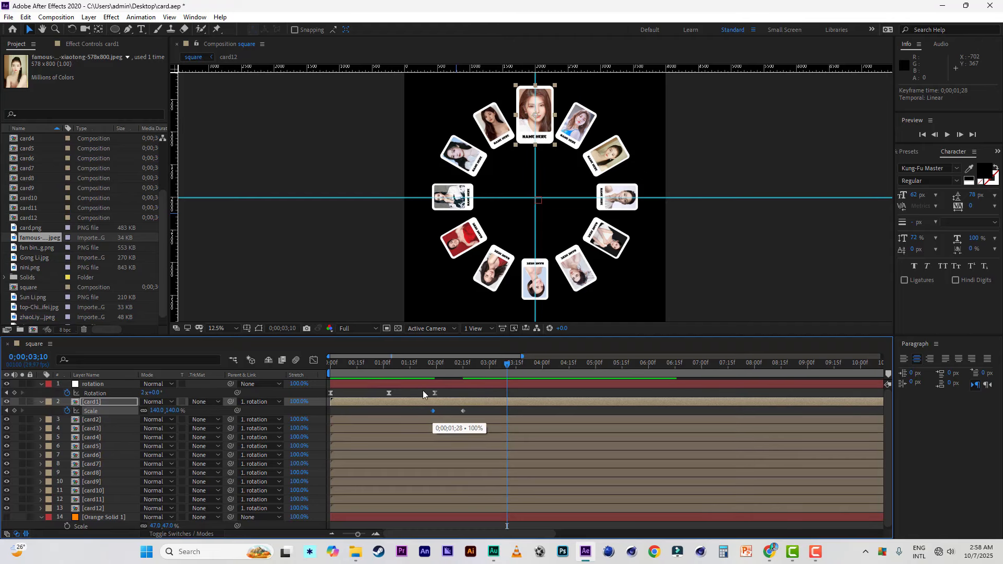
Step: Play the square composition from the start to check how card1's enlargement follows the wheel's stop
{"action": "left_click_drag", "start_coordinate": [381, 365], "coordinate": [313, 365]}
{"action": "key", "text": "space"}
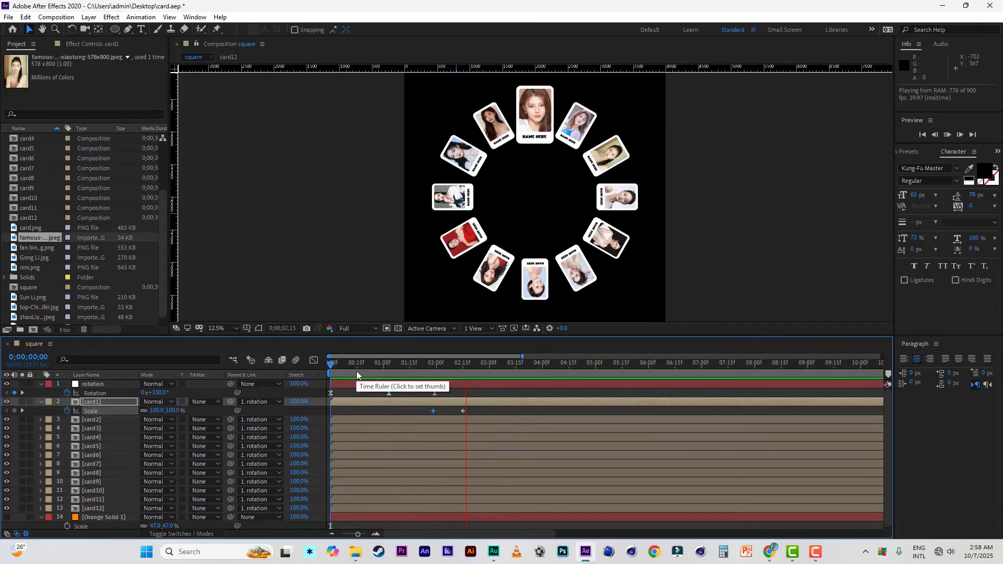
{"action": "key", "text": "space"}
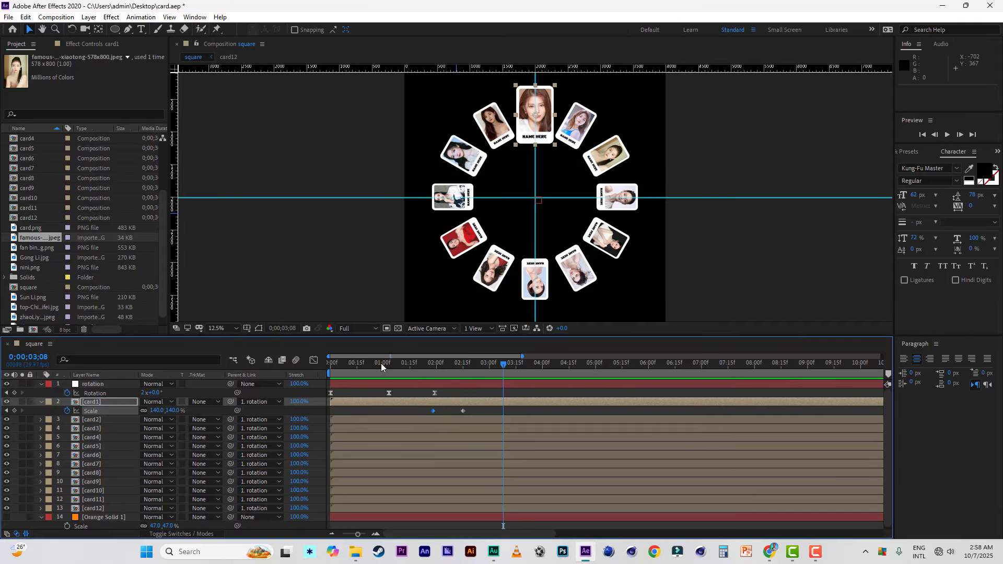
{"action": "left_click_drag", "start_coordinate": [387, 362], "coordinate": [311, 361]}
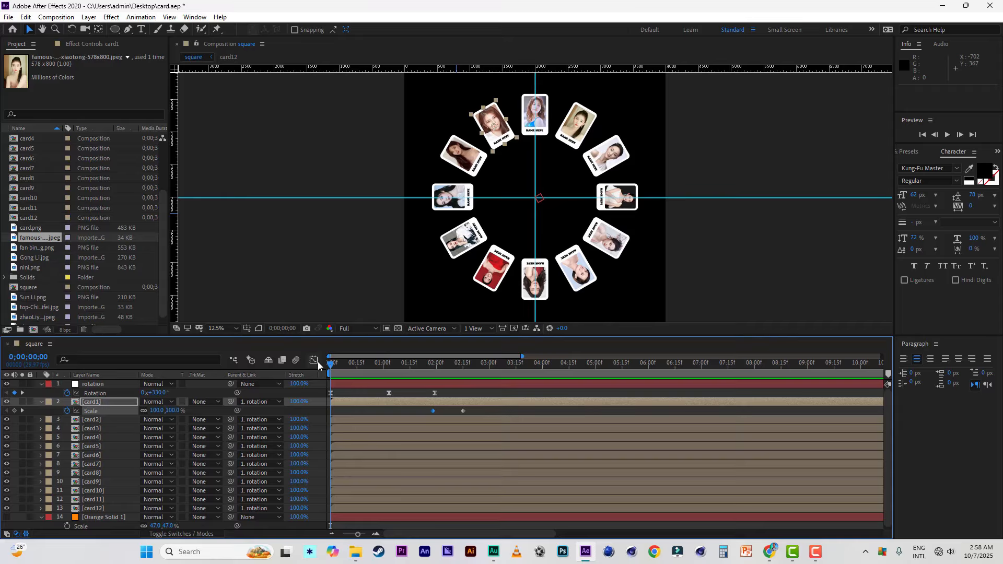
{"action": "key", "text": "space"}
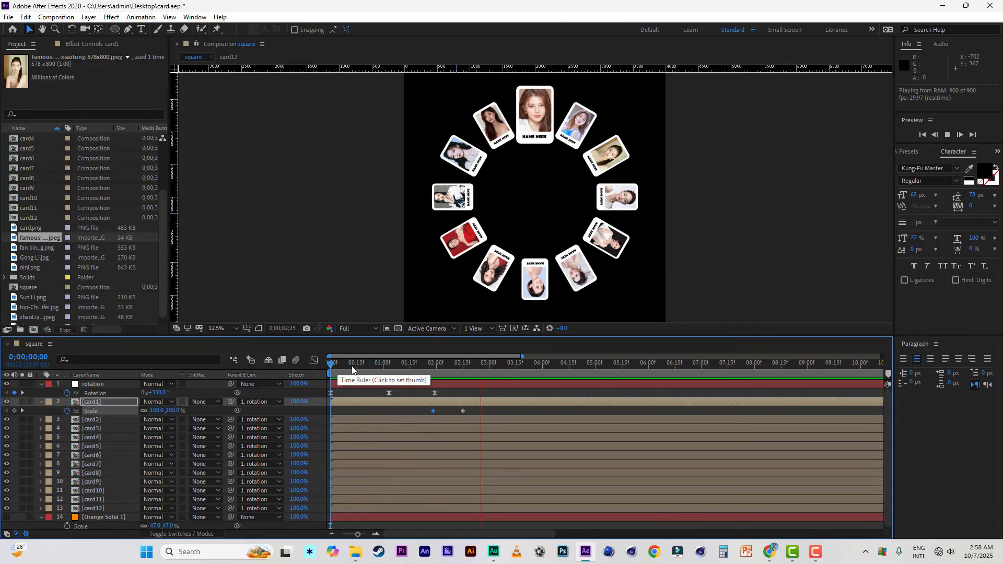
{"action": "key", "text": "space"}
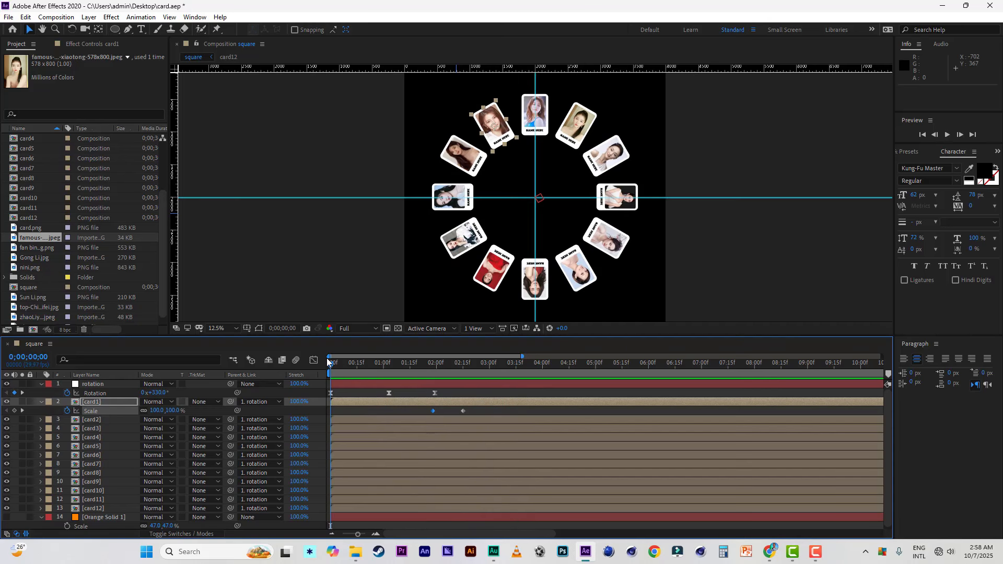
{"action": "key", "text": "space"}
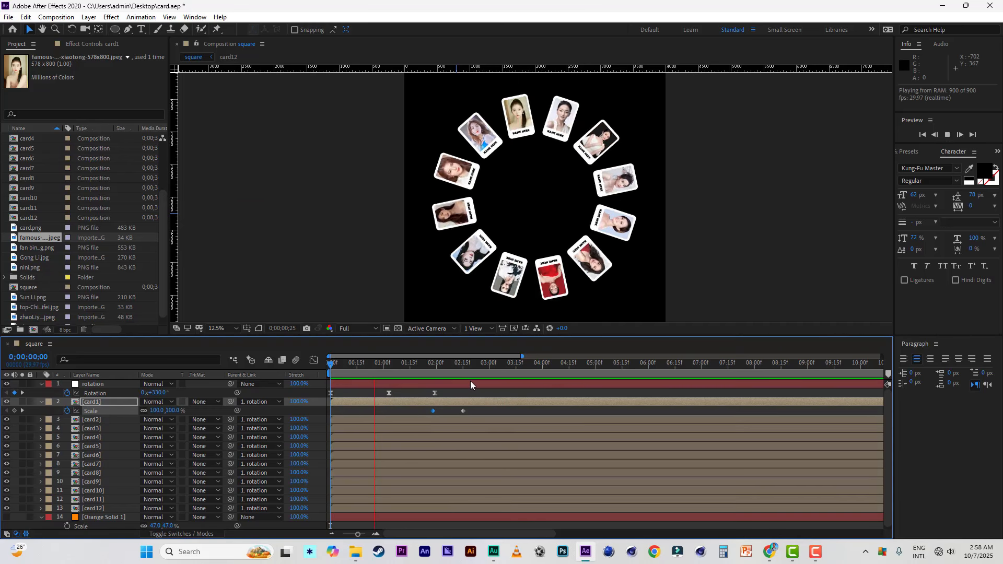
Step: Hold card1's Scale at 140% with a keyframe at 0;00;03;00, and set it to 100% at 0;00;04;01
{"action": "mouse_move", "coordinate": [459, 364]}
{"action": "left_mouse_down"}
{"action": "mouse_move", "coordinate": [417, 363]}
{"action": "mouse_move", "coordinate": [477, 369]}
{"action": "mouse_move", "coordinate": [422, 360]}
{"action": "mouse_move", "coordinate": [461, 369]}
{"action": "left_mouse_up"}
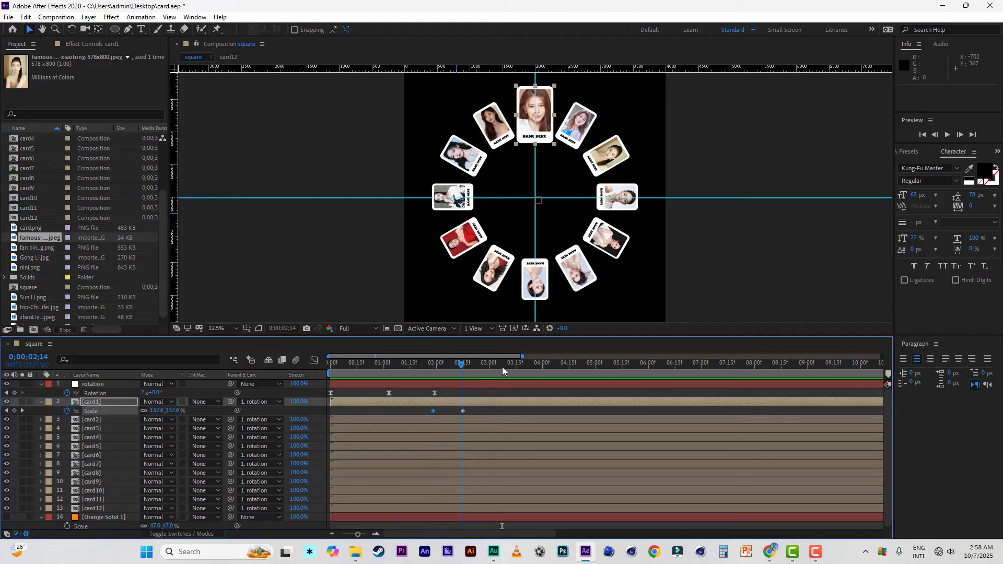
{"action": "left_click_drag", "start_coordinate": [523, 356], "coordinate": [544, 356]}
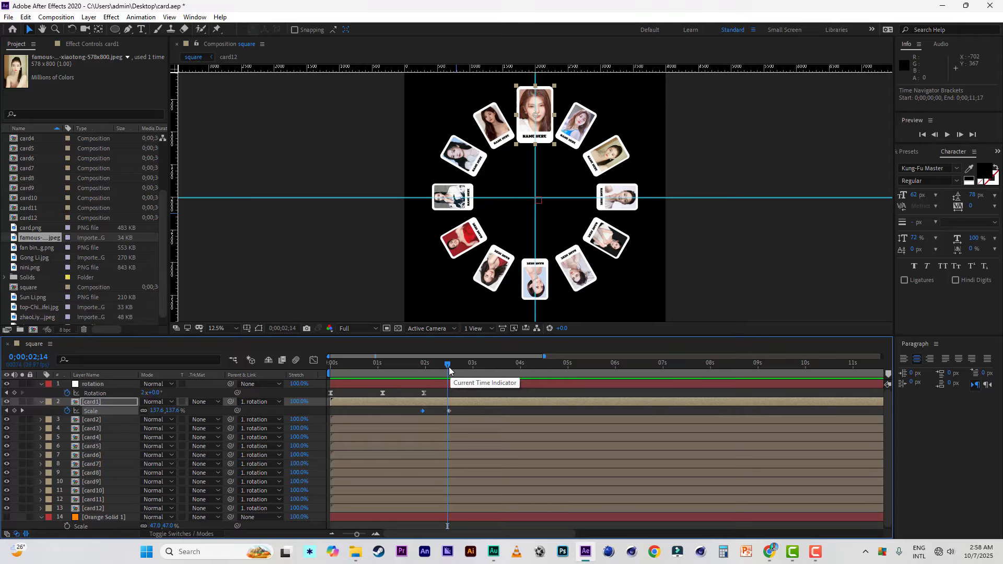
{"action": "left_click_drag", "start_coordinate": [449, 367], "coordinate": [474, 368]}
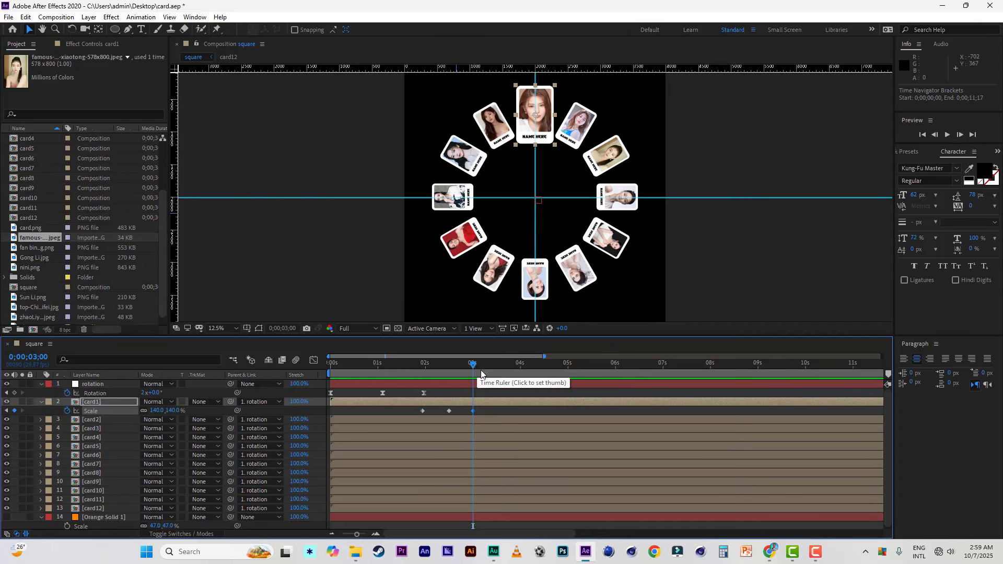
{"action": "left_click_drag", "start_coordinate": [472, 365], "coordinate": [520, 368]}
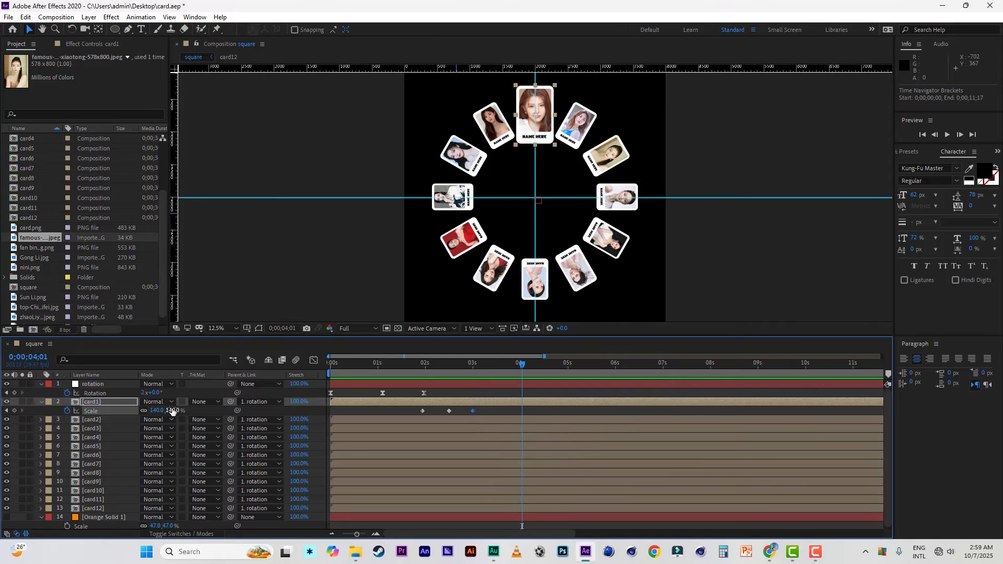
{"action": "left_click", "coordinate": [174, 410]}
{"action": "type", "text": "100"}
{"action": "key", "text": "Return"}
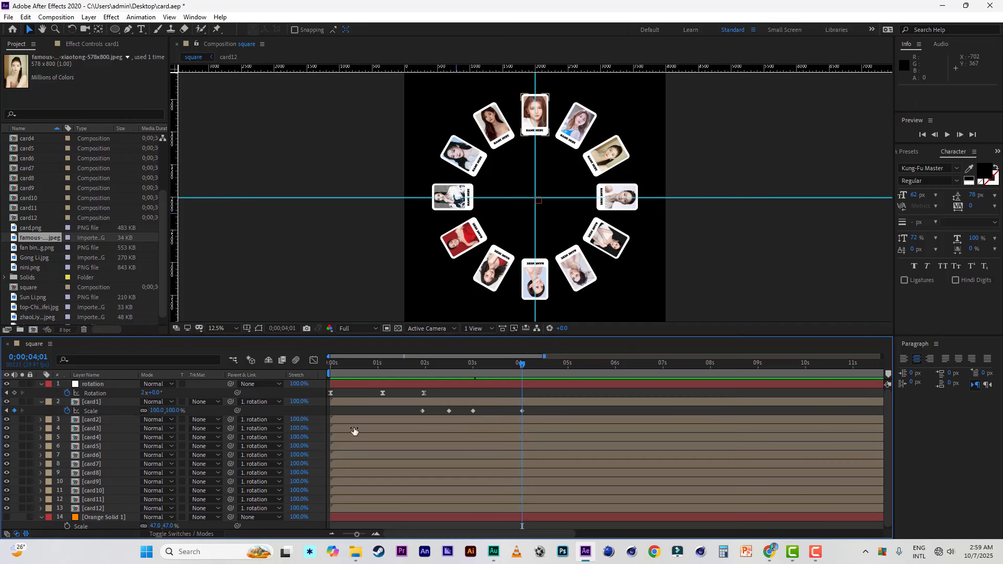
Step: Move card1's second 140% Scale keyframe to 0;00;03;14 to lengthen the hold at the enlarged size
{"action": "left_click", "coordinate": [473, 411]}
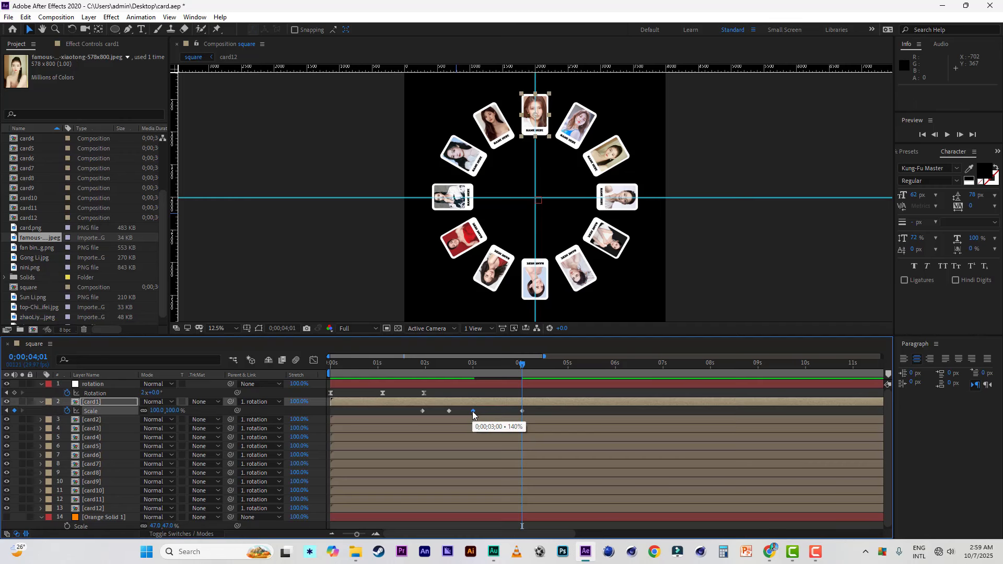
{"action": "left_click_drag", "start_coordinate": [473, 411], "coordinate": [494, 411]}
{"action": "left_click", "coordinate": [495, 364]}
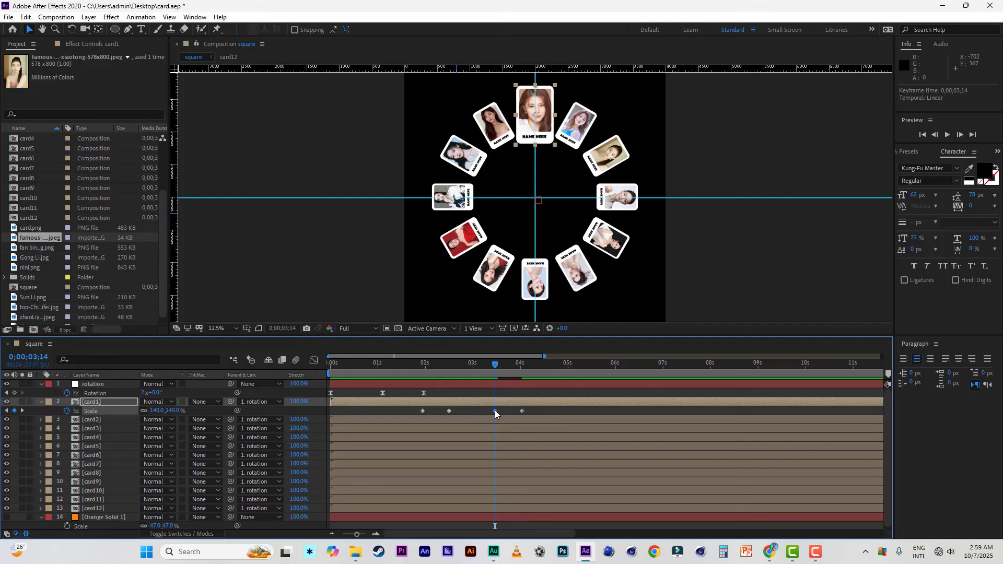
Step: Preview the animation from 0;00;01;18 and shift card1's last two Scale keyframes together so the 140% hold ends at 0;00;04;11
{"action": "left_click", "coordinate": [407, 364]}
{"action": "key", "text": "space"}
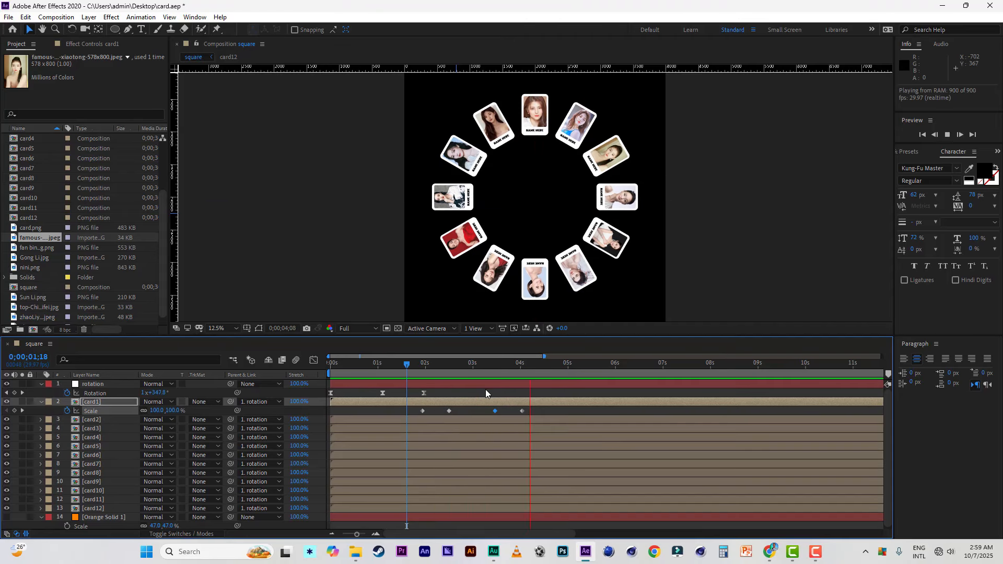
{"action": "key", "text": "space"}
{"action": "mouse_move", "coordinate": [528, 412]}
{"action": "left_mouse_down"}
{"action": "mouse_move", "coordinate": [491, 413]}
{"action": "mouse_move", "coordinate": [538, 413]}
{"action": "left_mouse_up"}
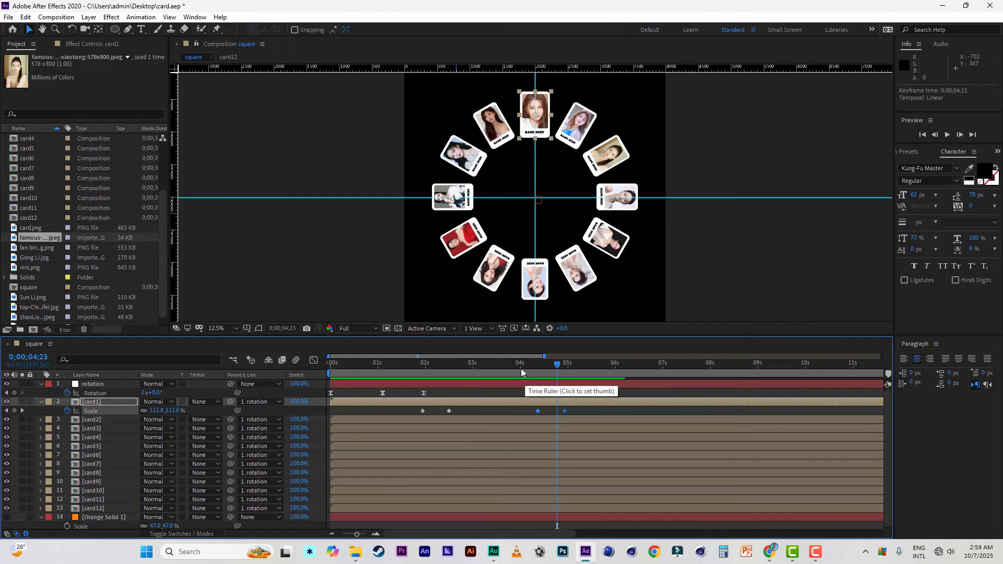
Step: Add a Rotation keyframe to the rotation layer at 0;00;04;00 and set the current time to 0;00;05;00
{"action": "left_click", "coordinate": [520, 364]}
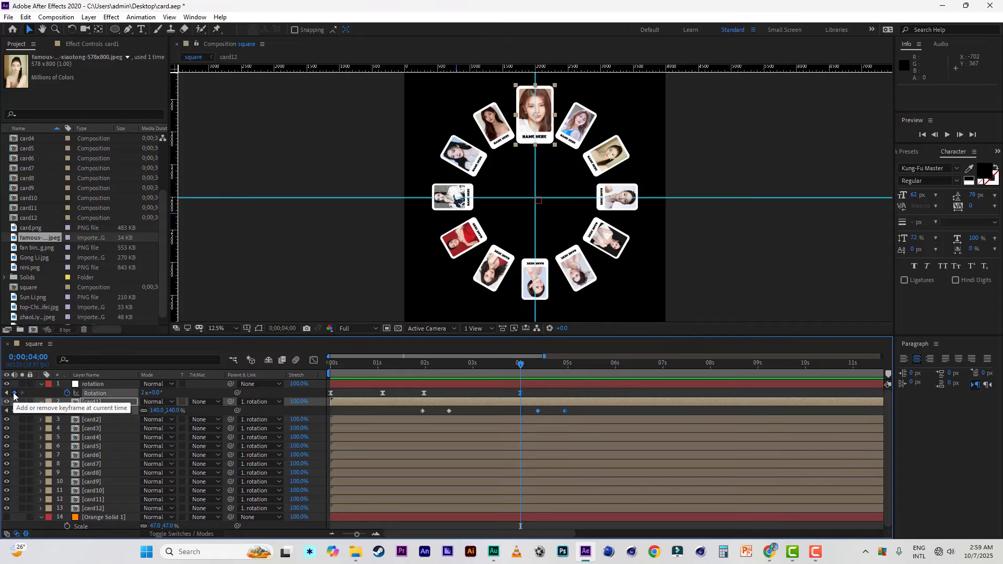
{"action": "left_click", "coordinate": [14, 392]}
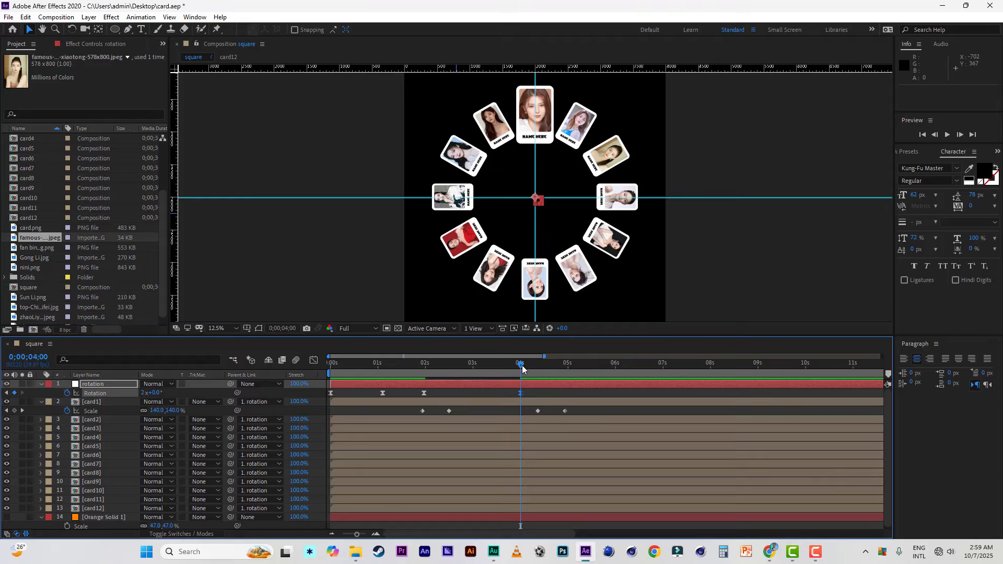
{"action": "left_click_drag", "start_coordinate": [521, 365], "coordinate": [569, 372]}
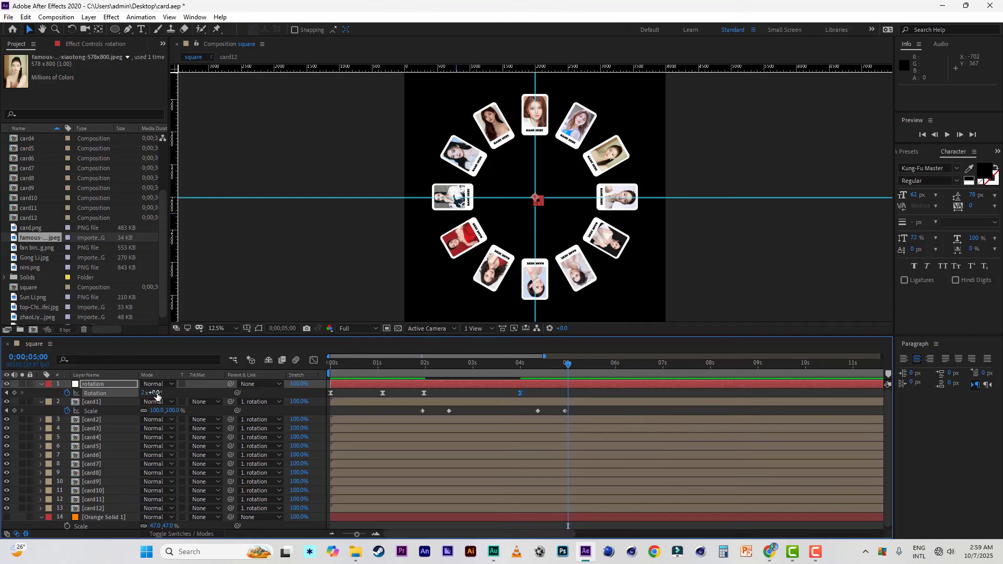
Step: Set the rotation layer's Rotation to 2x+30° at 0;00;05;00 and save the project
{"action": "left_click_drag", "start_coordinate": [157, 397], "coordinate": [178, 398]}
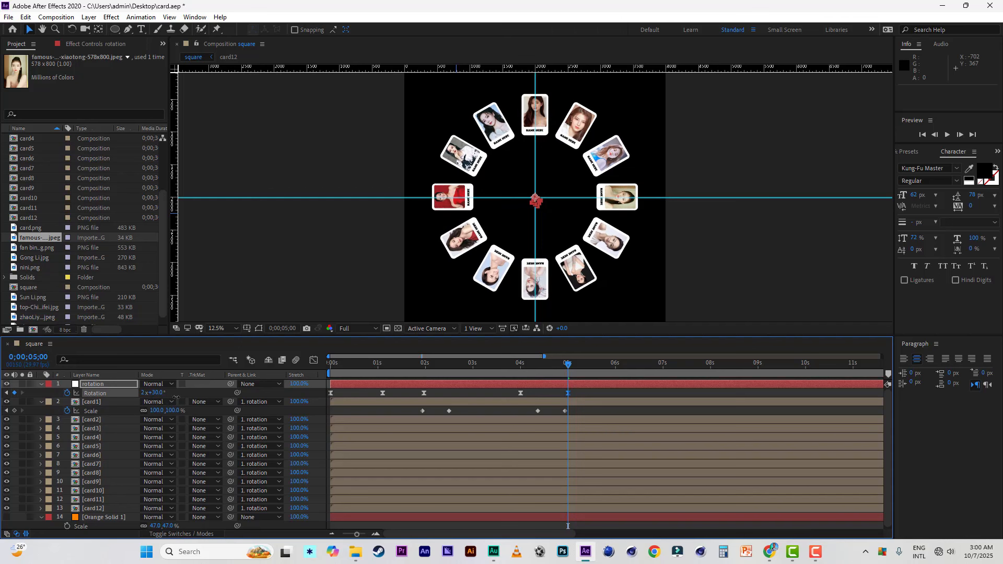
{"action": "left_click", "coordinate": [101, 420]}
{"action": "key", "text": "s"}
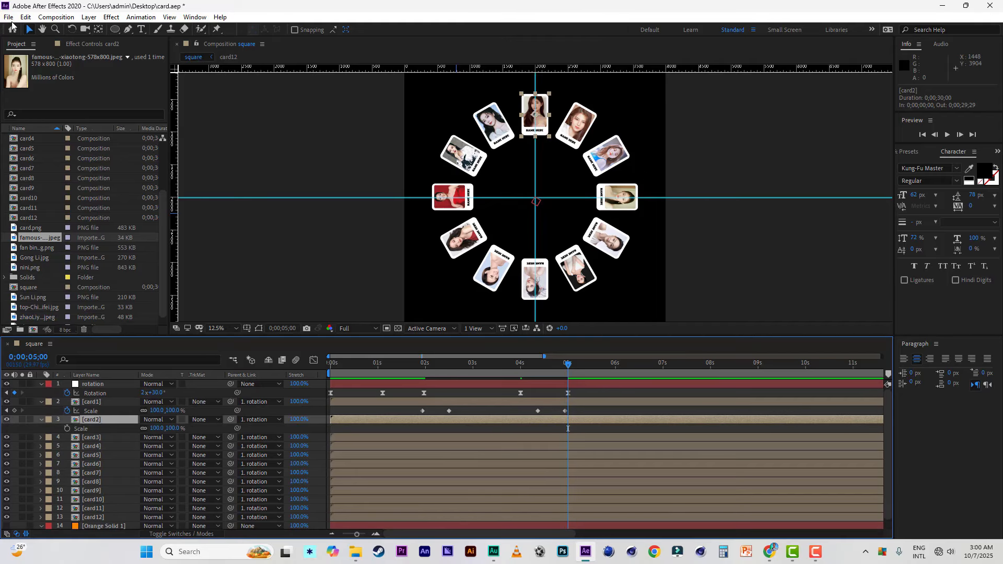
{"action": "left_click", "coordinate": [9, 17]}
{"action": "left_click", "coordinate": [641, 391]}
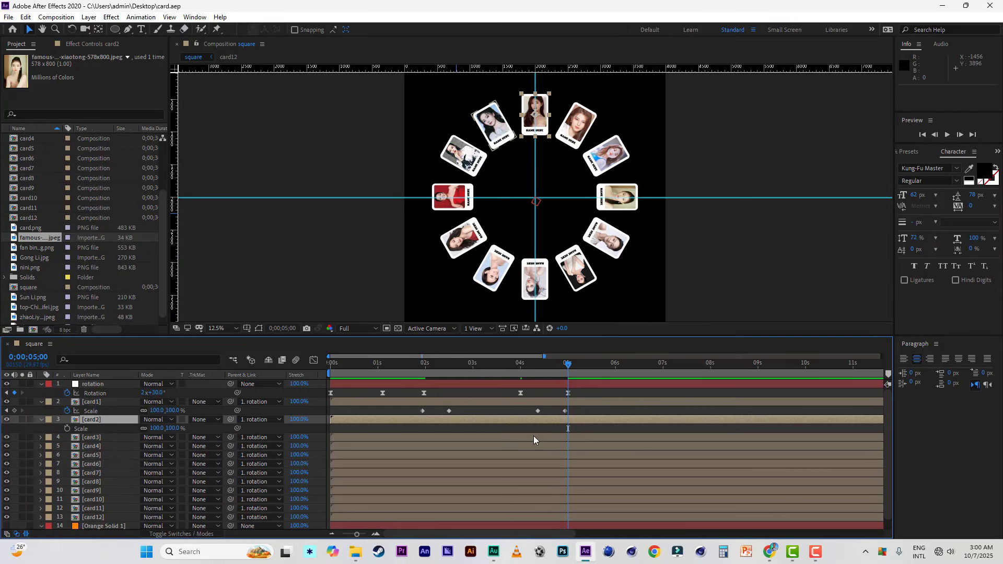
Step: Start card2's Scale animation with a keyframe at 0;00;05;00 and set the Scale to 140% at 0;00;05;14
{"action": "left_click", "coordinate": [66, 429]}
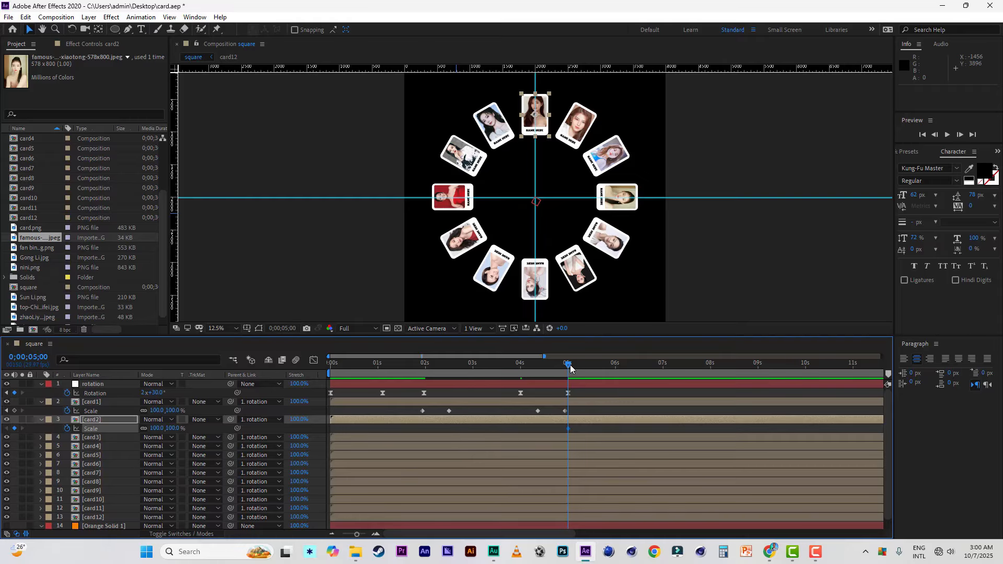
{"action": "left_click_drag", "start_coordinate": [584, 364], "coordinate": [590, 364]}
{"action": "left_click", "coordinate": [172, 428]}
{"action": "type", "text": "140"}
{"action": "key", "text": "Return"}
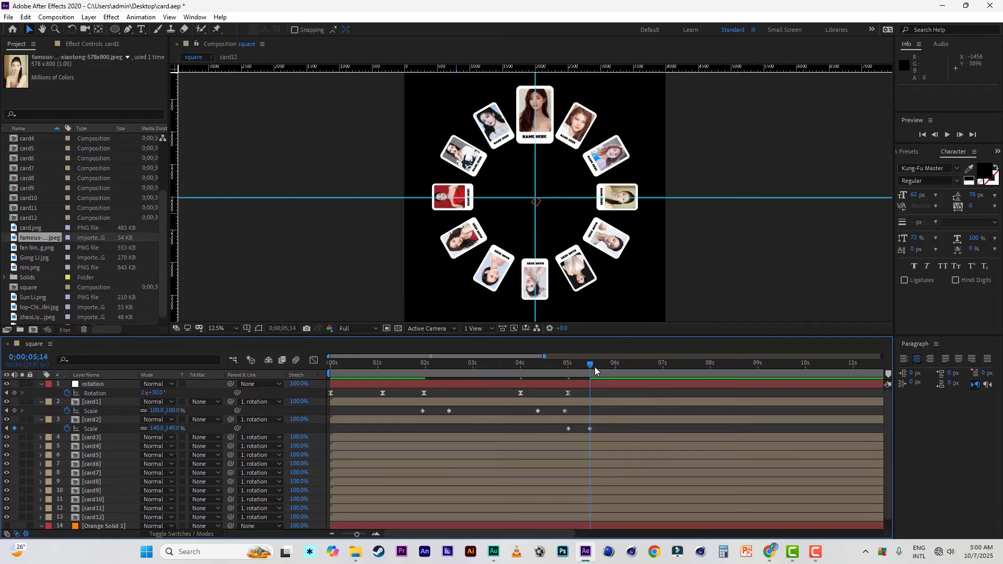
Step: Hold card2's Scale at 140% with a keyframe at 0;00;07;13, and set it to 100% at 0;00;08;00
{"action": "left_click_drag", "start_coordinate": [678, 367], "coordinate": [683, 368]}
{"action": "left_click", "coordinate": [15, 428]}
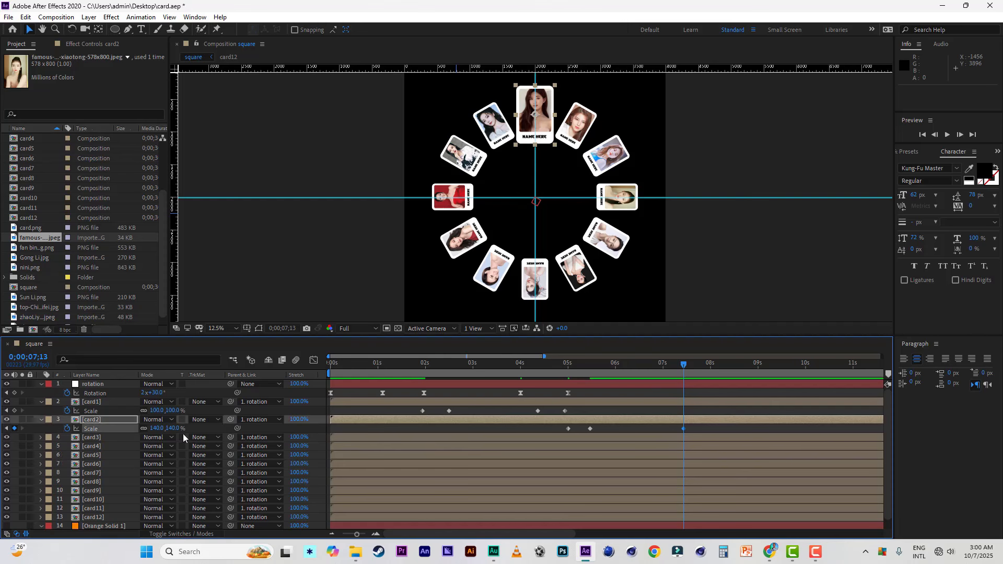
{"action": "left_click_drag", "start_coordinate": [685, 365], "coordinate": [712, 366]}
{"action": "left_click", "coordinate": [173, 428]}
{"action": "type", "text": "100"}
{"action": "left_click", "coordinate": [213, 430]}
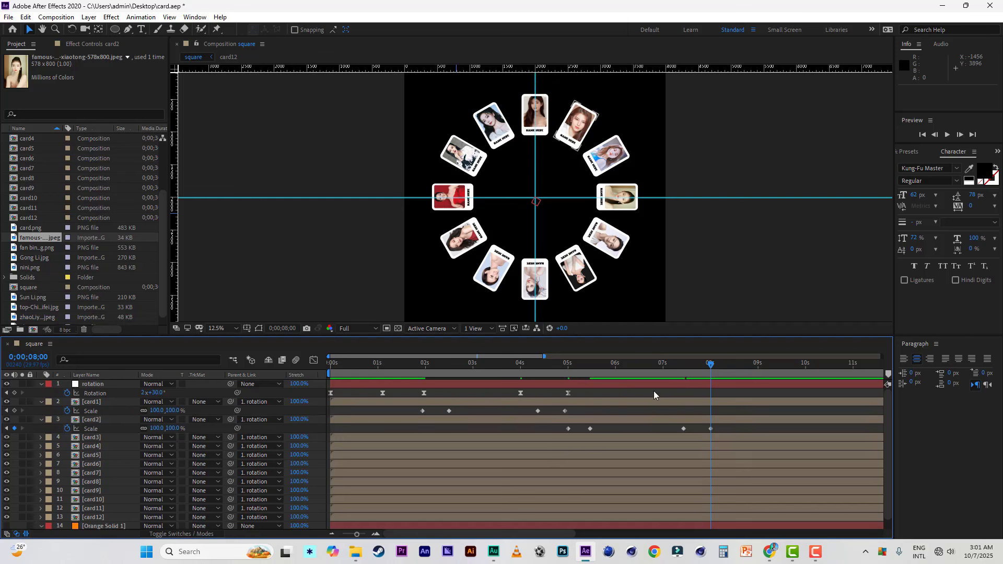
Step: Add a Rotation keyframe to the rotation layer at 0;00;07;00 and set Rotation to 2x+60° at 0;00;08;00
{"action": "left_click", "coordinate": [663, 365]}
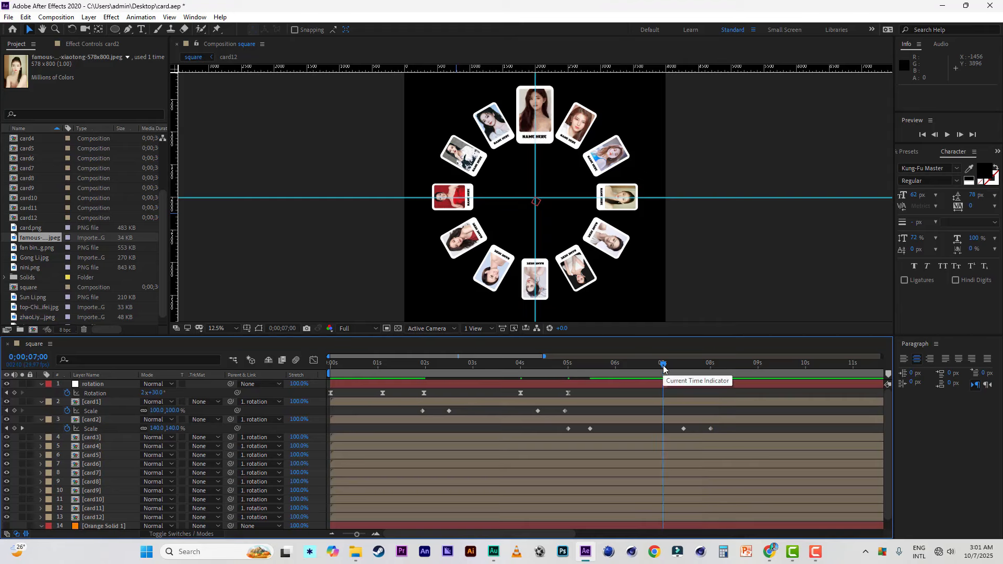
{"action": "left_click", "coordinate": [14, 392]}
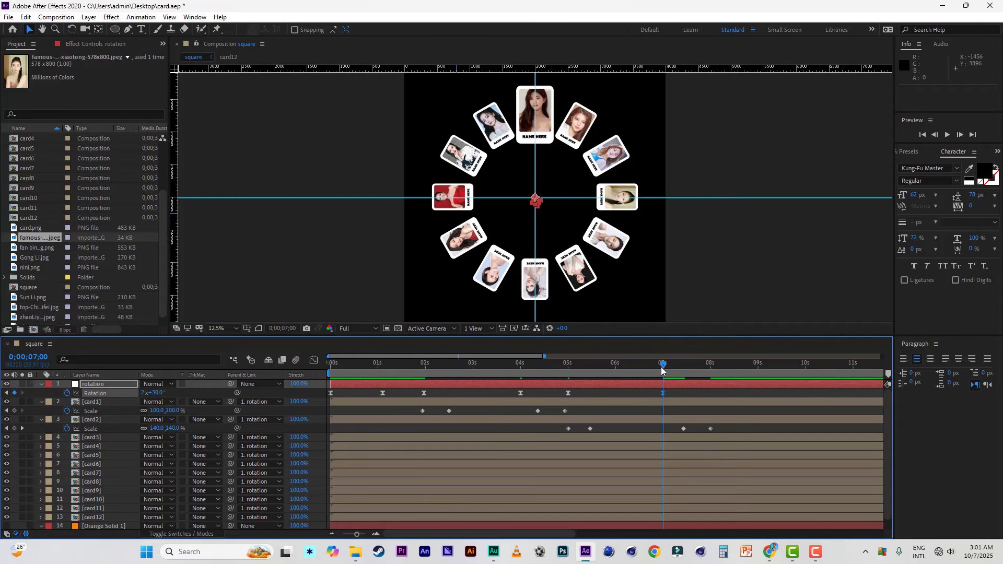
{"action": "left_click", "coordinate": [41, 402]}
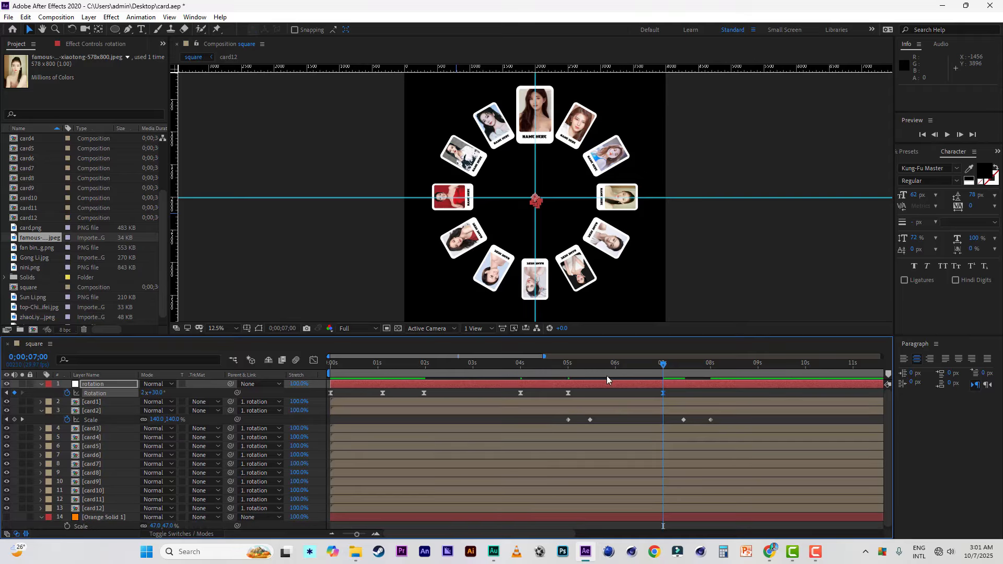
{"action": "left_click_drag", "start_coordinate": [663, 362], "coordinate": [711, 365]}
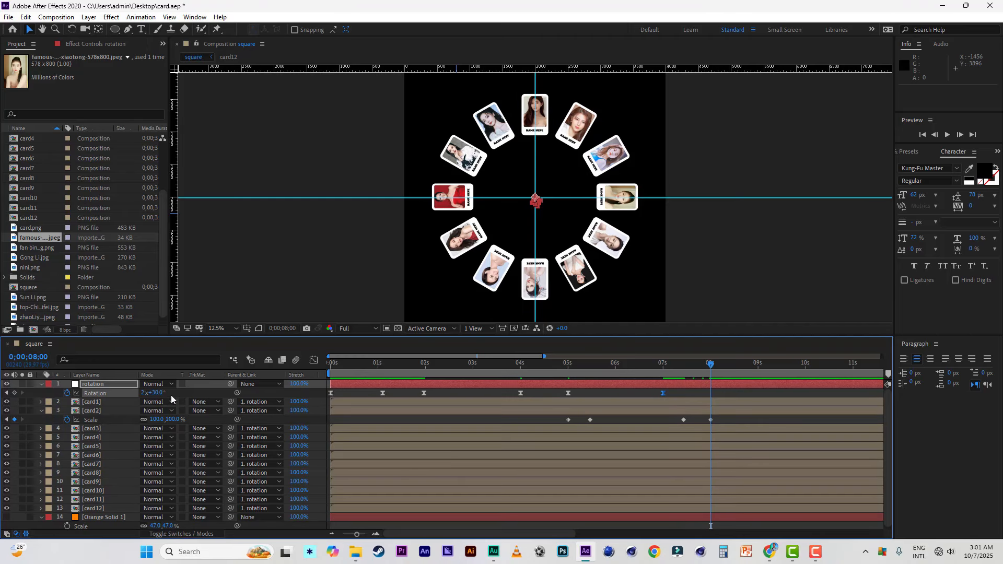
{"action": "left_click_drag", "start_coordinate": [159, 394], "coordinate": [178, 397]}
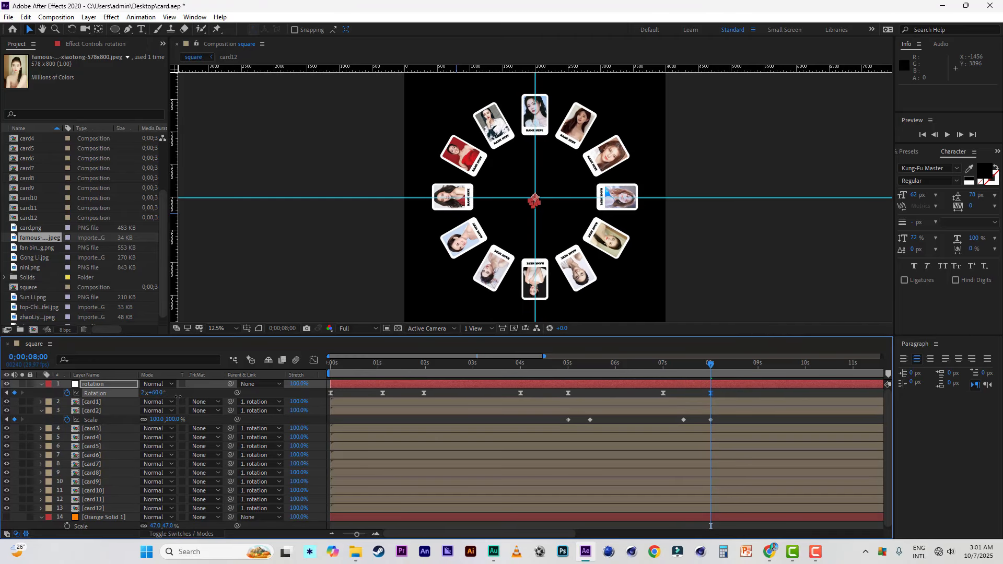
Step: Start card3's Scale animation with a keyframe at 0;00;08;00 and set the Scale to 140% at 0;00;08;15
{"action": "left_click", "coordinate": [92, 428]}
{"action": "key", "text": "s"}
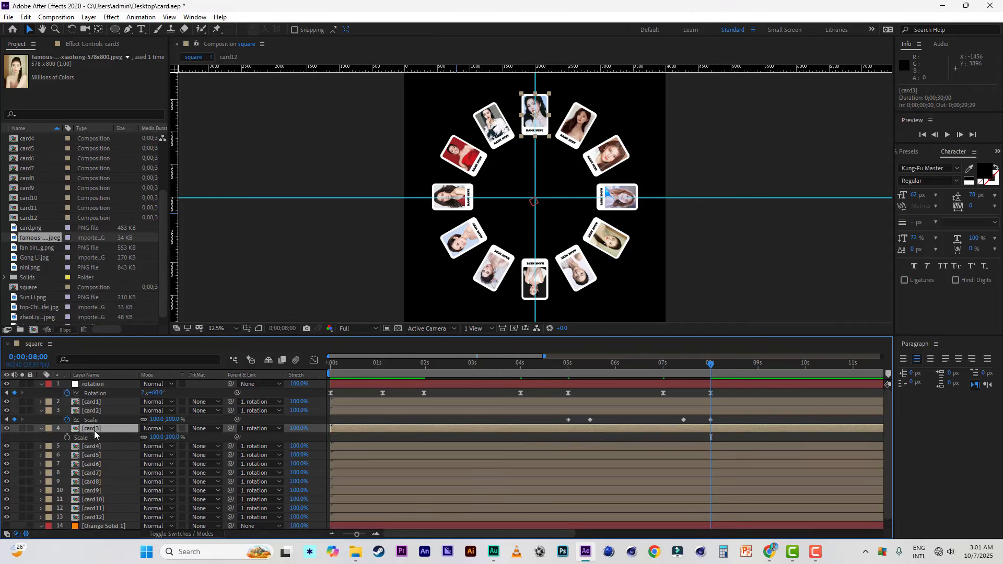
{"action": "left_click", "coordinate": [42, 411]}
{"action": "left_click", "coordinate": [68, 429]}
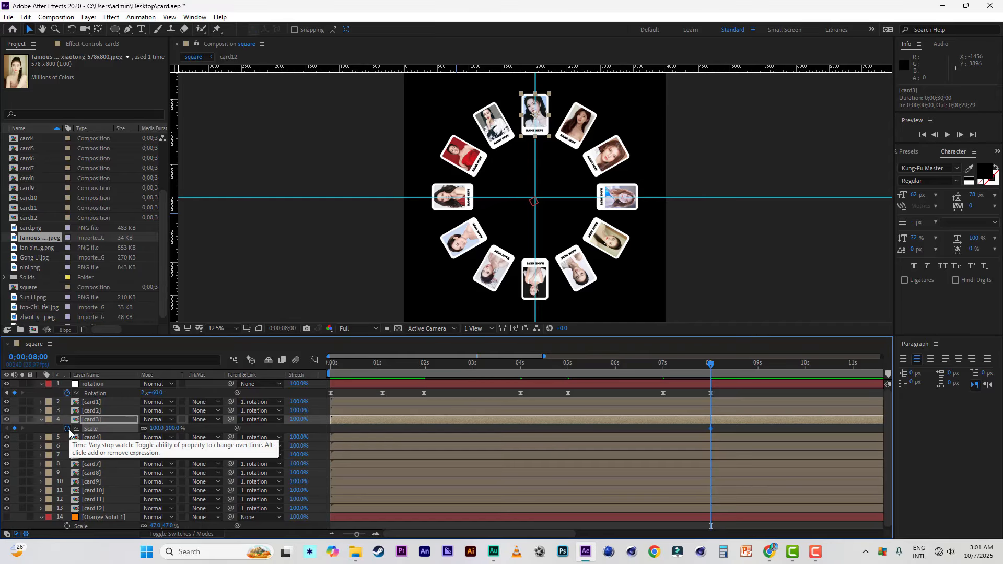
{"action": "left_click_drag", "start_coordinate": [711, 365], "coordinate": [735, 368]}
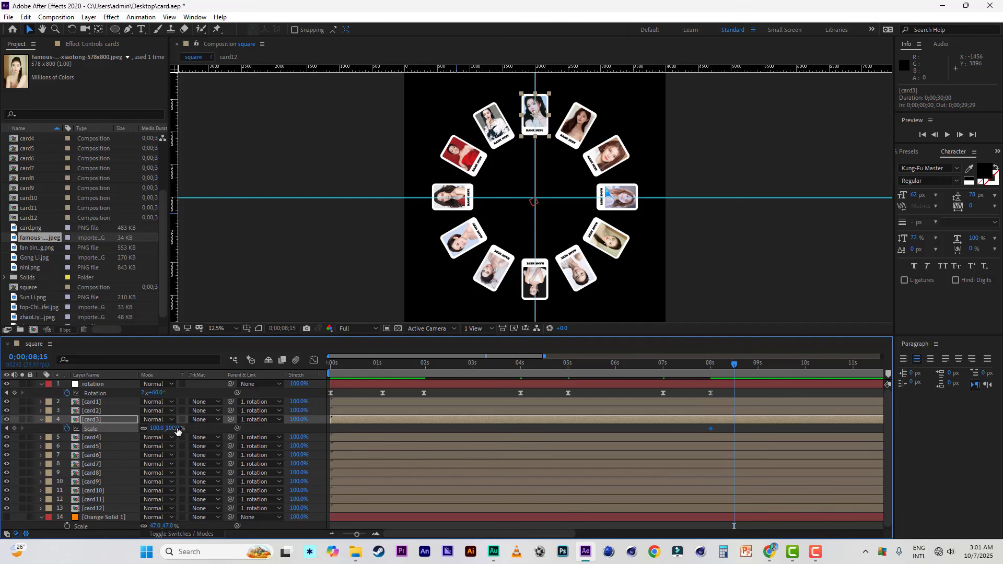
{"action": "left_click", "coordinate": [173, 429]}
{"action": "key", "text": "Return"}
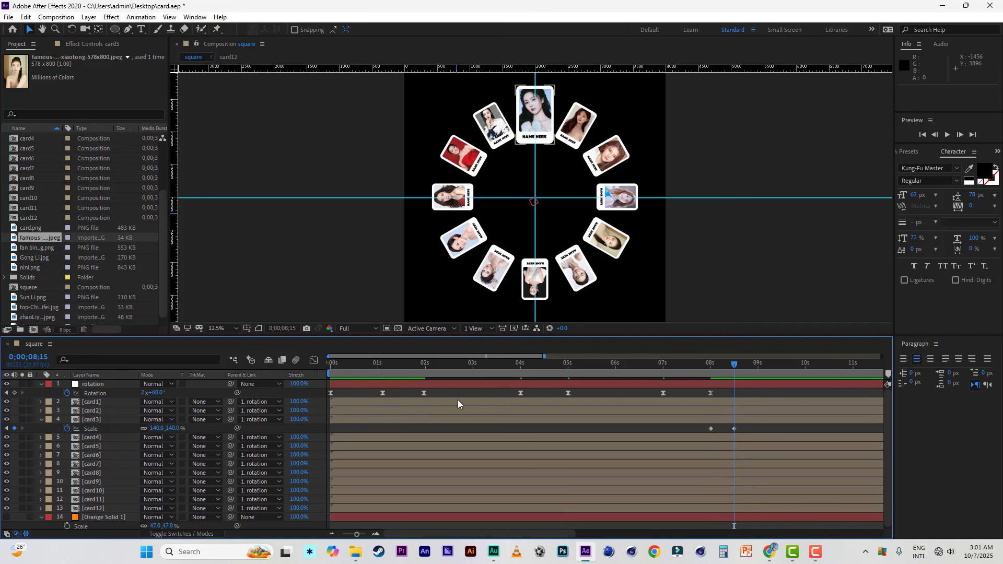
Step: Hold card3's Scale at 140% with a keyframe at 0;00;10;14, and set it to 100% at 0;00;11;00
{"action": "left_click_drag", "start_coordinate": [418, 356], "coordinate": [476, 356]}
{"action": "left_click_drag", "start_coordinate": [587, 364], "coordinate": [675, 370]}
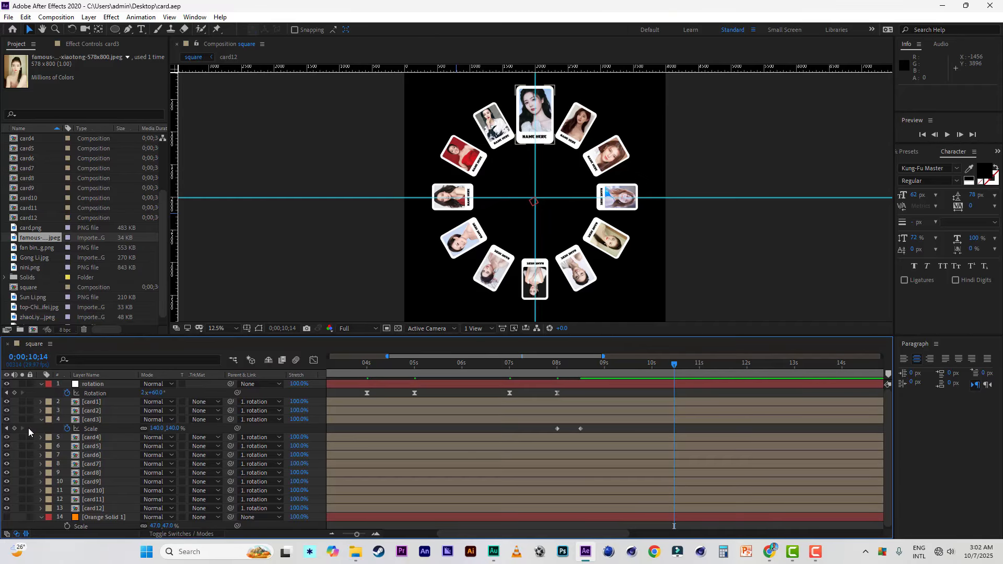
{"action": "left_click", "coordinate": [15, 428]}
{"action": "left_click_drag", "start_coordinate": [674, 370], "coordinate": [704, 365]}
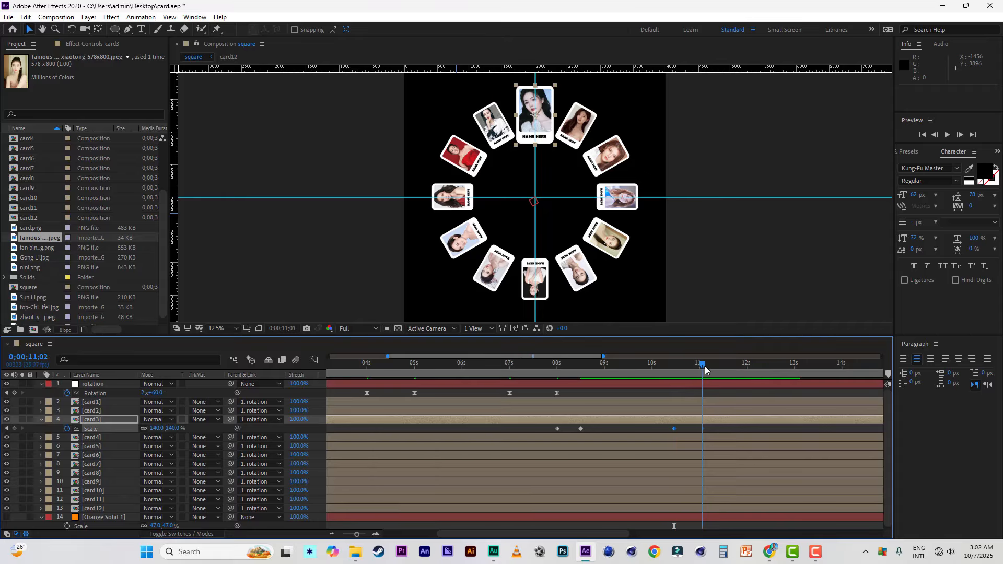
{"action": "left_click", "coordinate": [173, 428]}
{"action": "type", "text": "100"}
{"action": "left_click", "coordinate": [204, 434]}
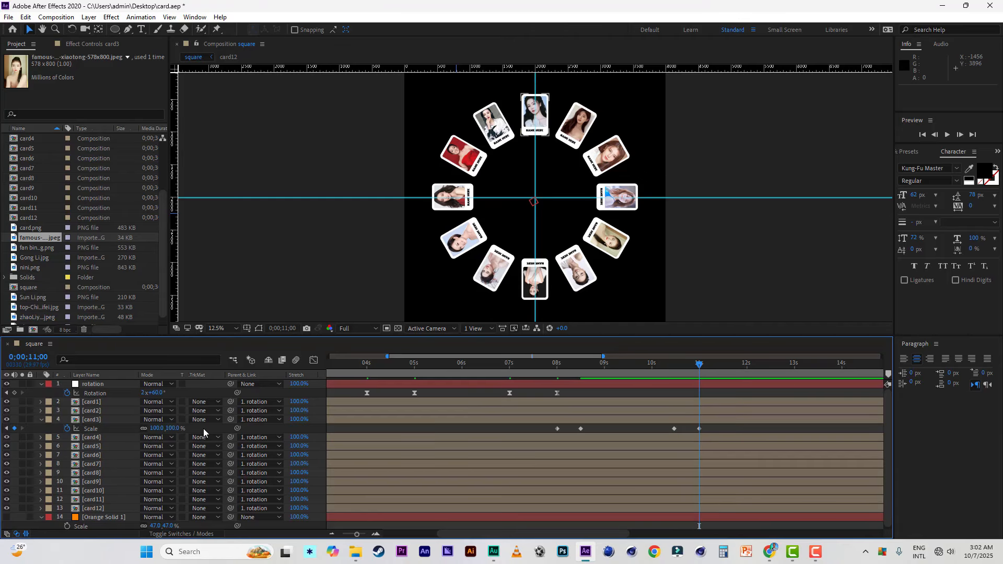
Step: Add a Rotation keyframe to the rotation layer at 0;00;10;00 and set Rotation to 2x+90° at 0;00;11;00
{"action": "left_click", "coordinate": [109, 388]}
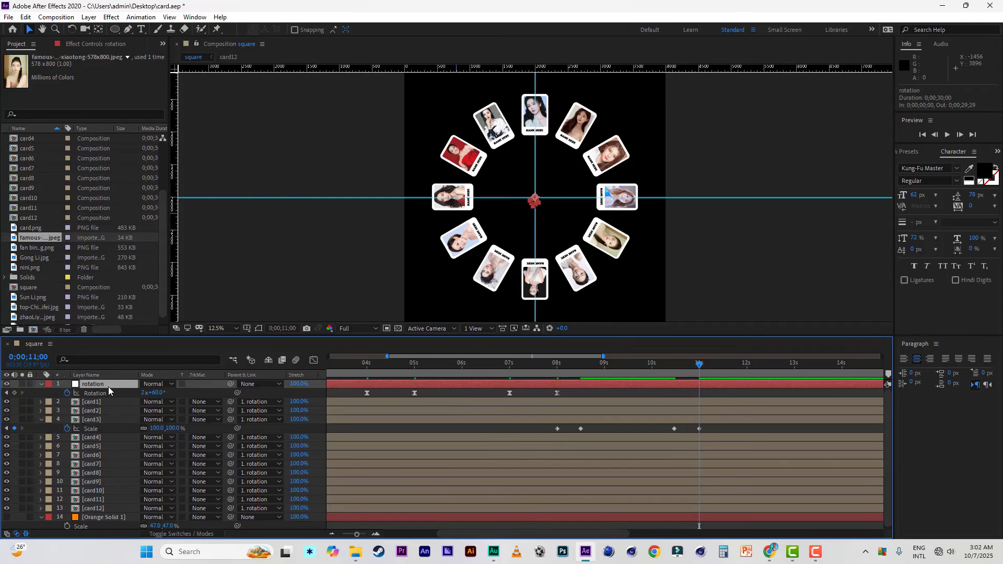
{"action": "left_click", "coordinate": [653, 364]}
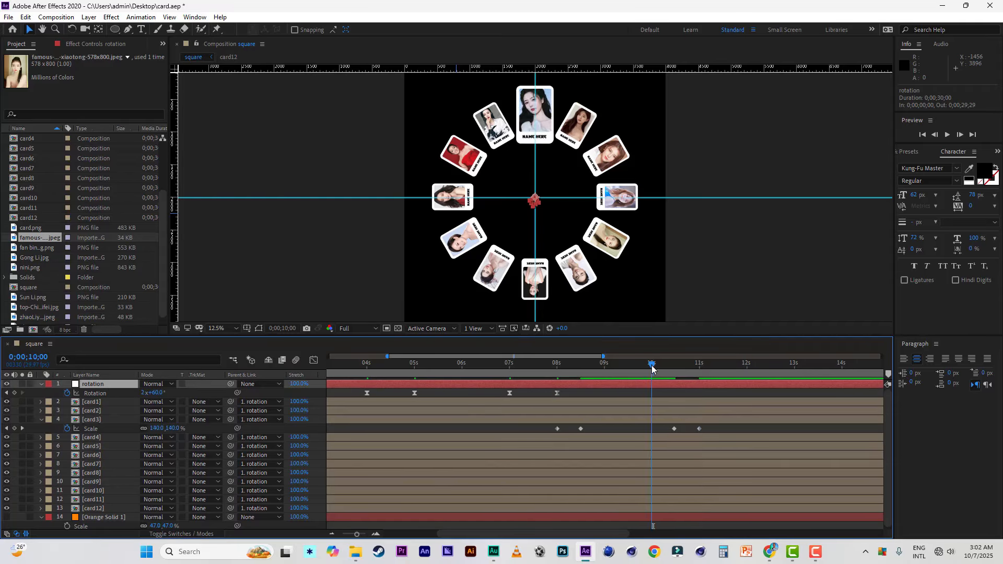
{"action": "left_click", "coordinate": [14, 392]}
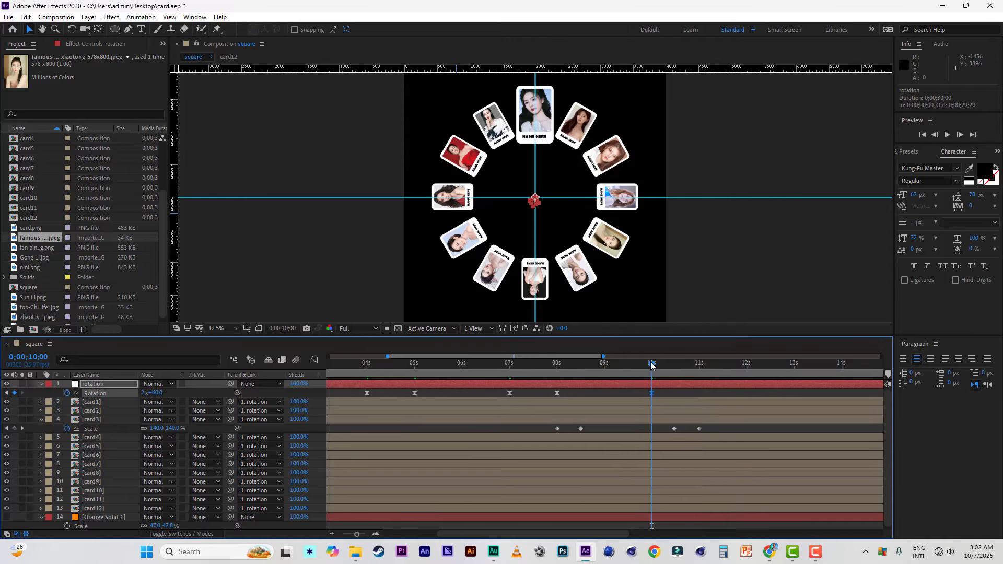
{"action": "left_click_drag", "start_coordinate": [651, 365], "coordinate": [700, 371]}
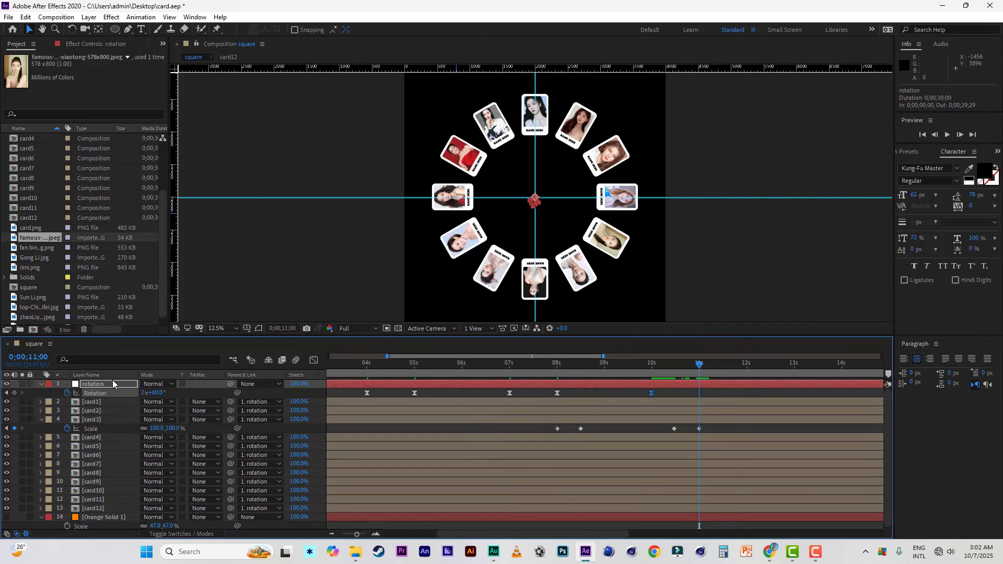
{"action": "left_click_drag", "start_coordinate": [156, 393], "coordinate": [176, 395]}
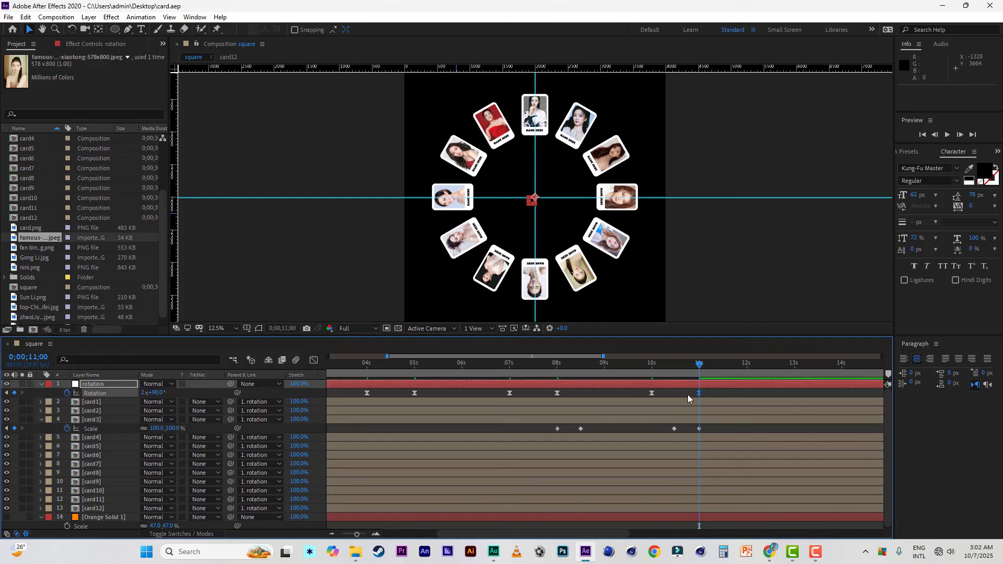
Step: Start card4's Scale animation with a keyframe at 0;00;11;00 and set the Scale to 140% at 0;00;11;14
{"action": "left_click", "coordinate": [89, 438]}
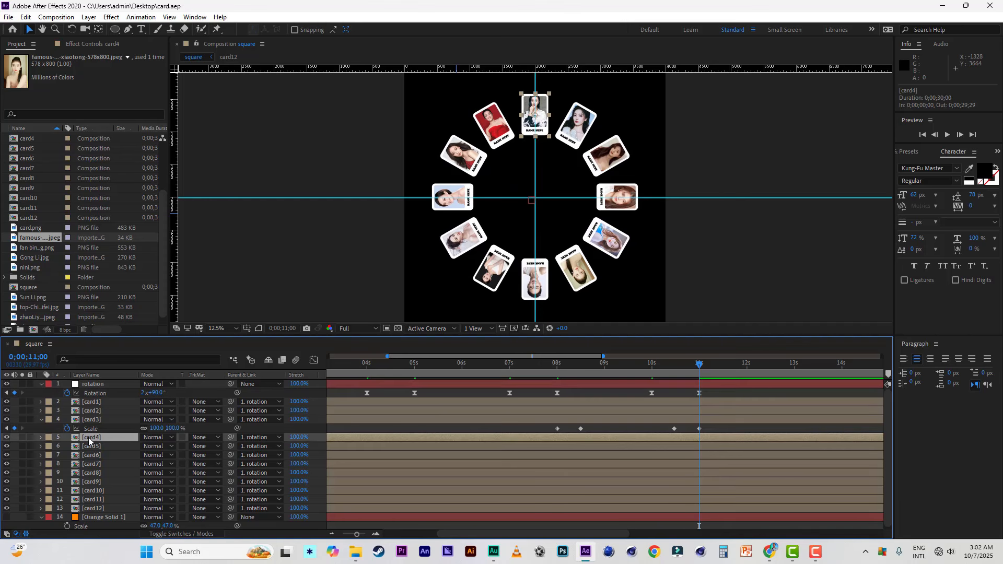
{"action": "key", "text": "s"}
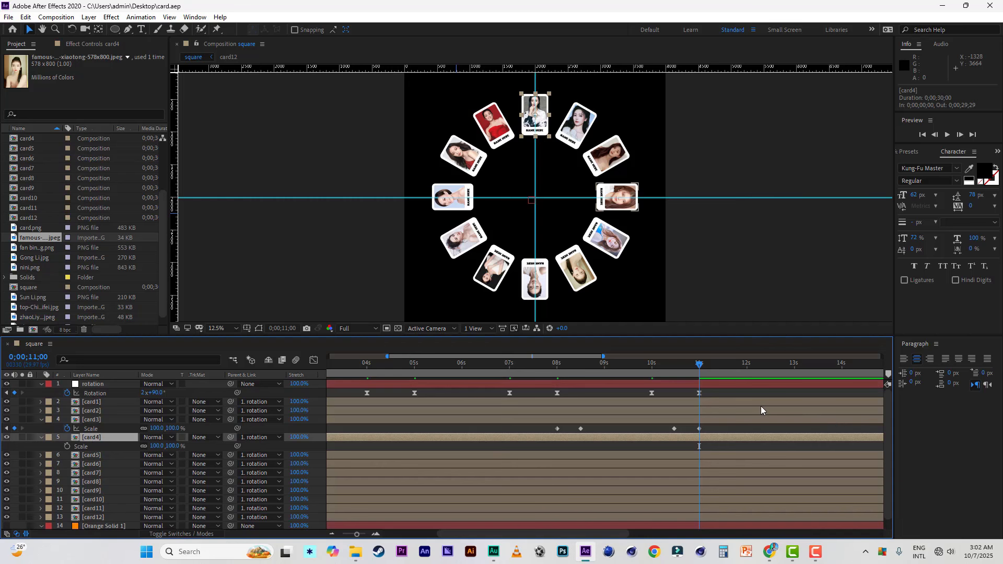
{"action": "left_click", "coordinate": [67, 446]}
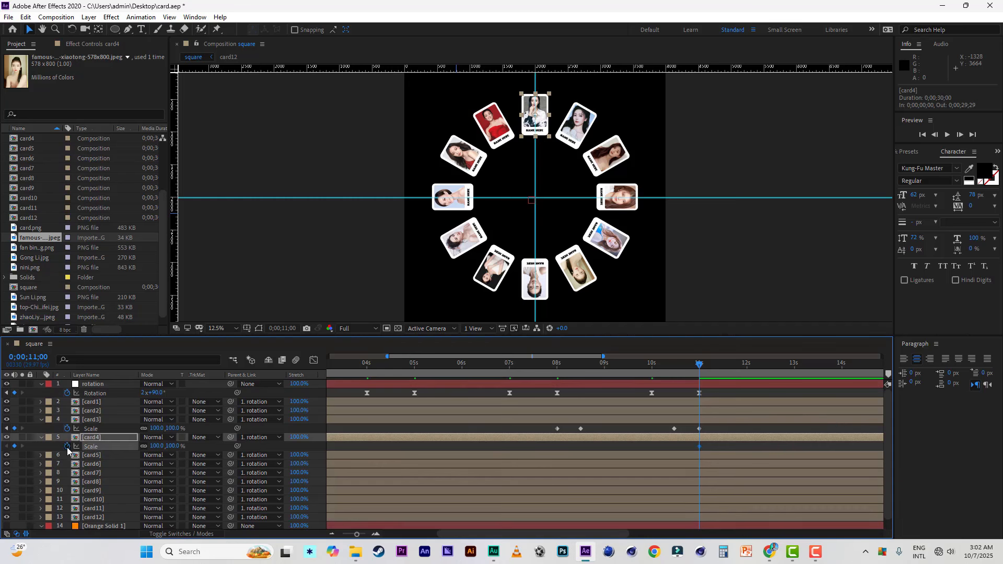
{"action": "left_click", "coordinate": [42, 421]}
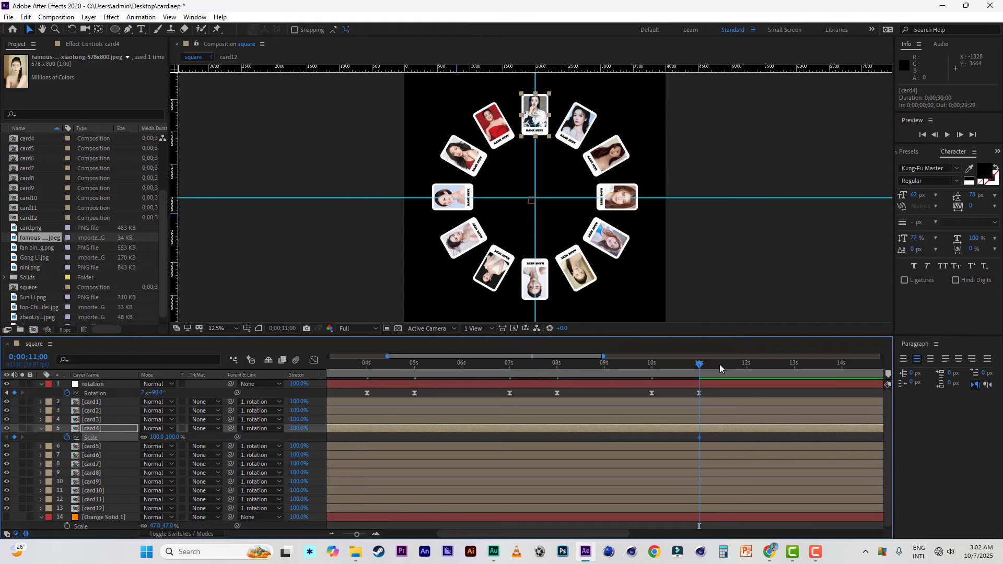
{"action": "left_click", "coordinate": [721, 364]}
{"action": "left_click", "coordinate": [172, 437]}
{"action": "key", "text": "BackSpace"}
{"action": "type", "text": "140"}
{"action": "key", "text": "Return"}
Step: Hold card4's Scale at 140% with a keyframe at 0;00;13;14, and set it to 100% at 0;00;14;00
{"action": "left_click_drag", "start_coordinate": [575, 355], "coordinate": [646, 358]}
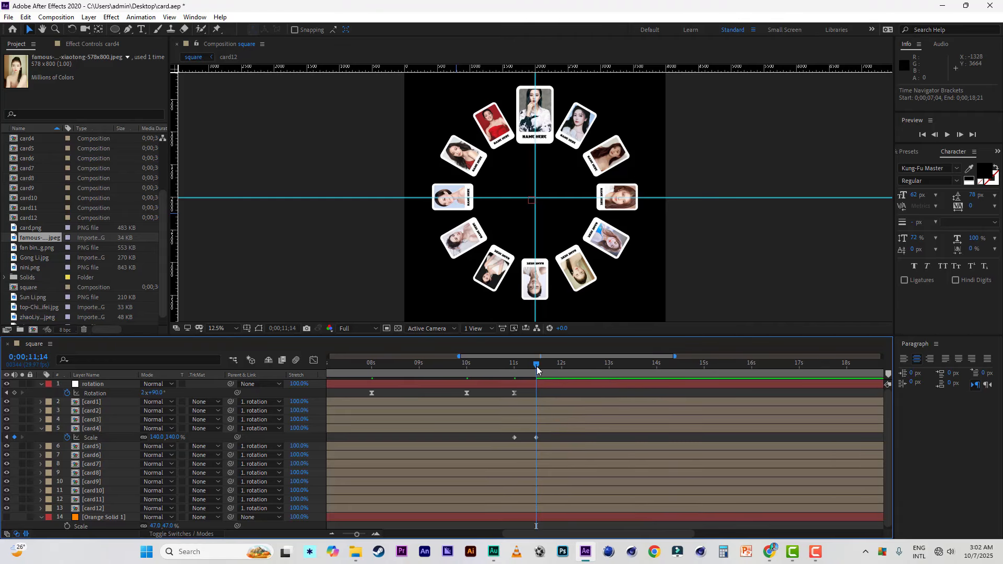
{"action": "left_click_drag", "start_coordinate": [537, 366], "coordinate": [632, 365]}
{"action": "left_click", "coordinate": [15, 437]}
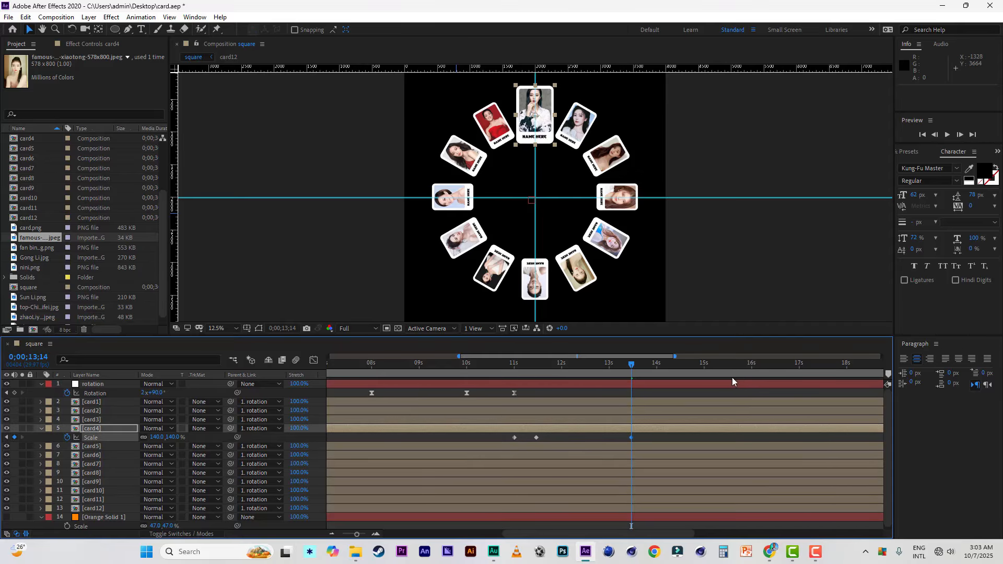
{"action": "left_click", "coordinate": [656, 366]}
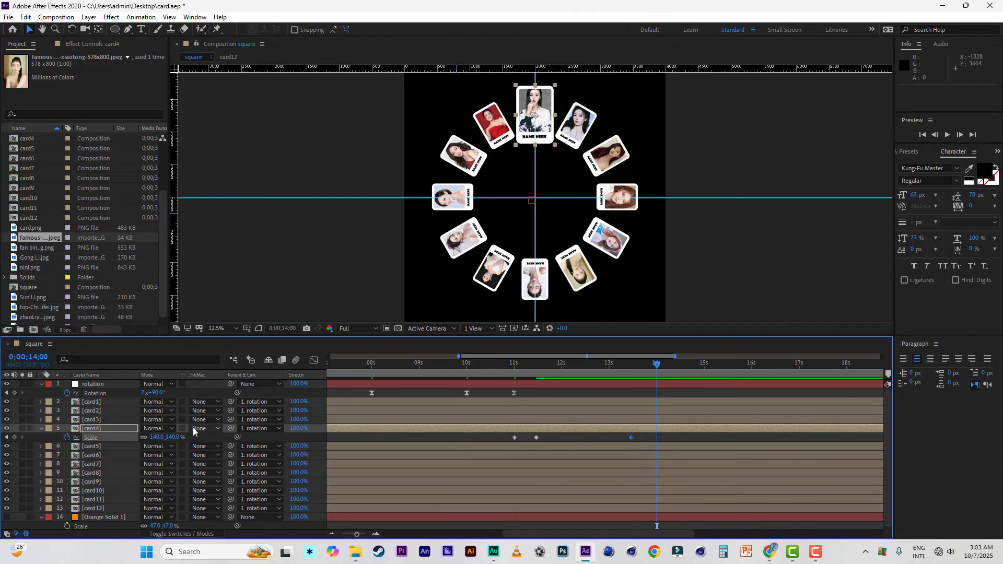
{"action": "left_click", "coordinate": [174, 438]}
{"action": "type", "text": "100"}
{"action": "left_click", "coordinate": [205, 436]}
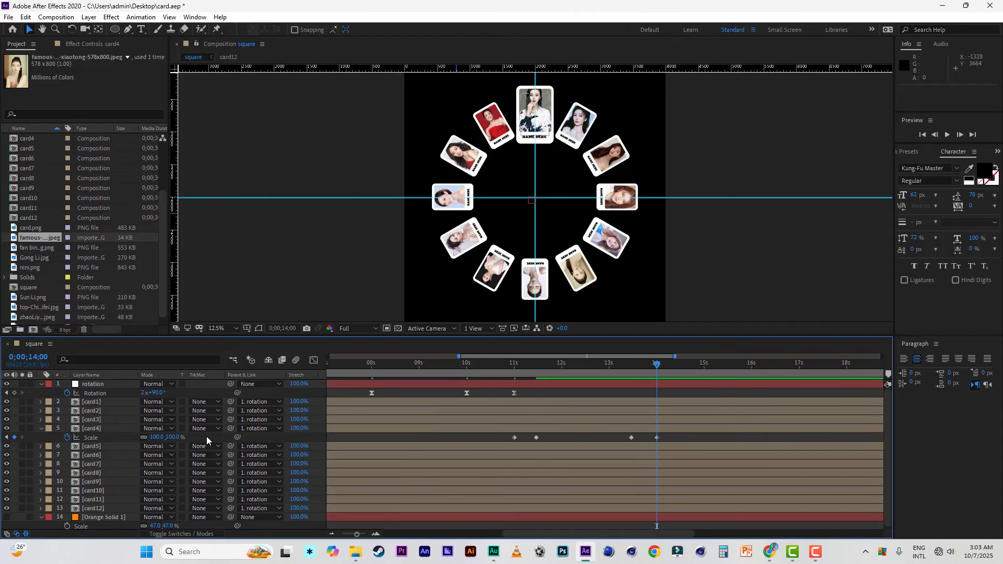
Step: Add a Rotation keyframe to the rotation layer at 0;00;13;00 and set Rotation to 2x+120° at 0;00;14;00
{"action": "left_click", "coordinate": [609, 364]}
{"action": "left_click", "coordinate": [14, 393]}
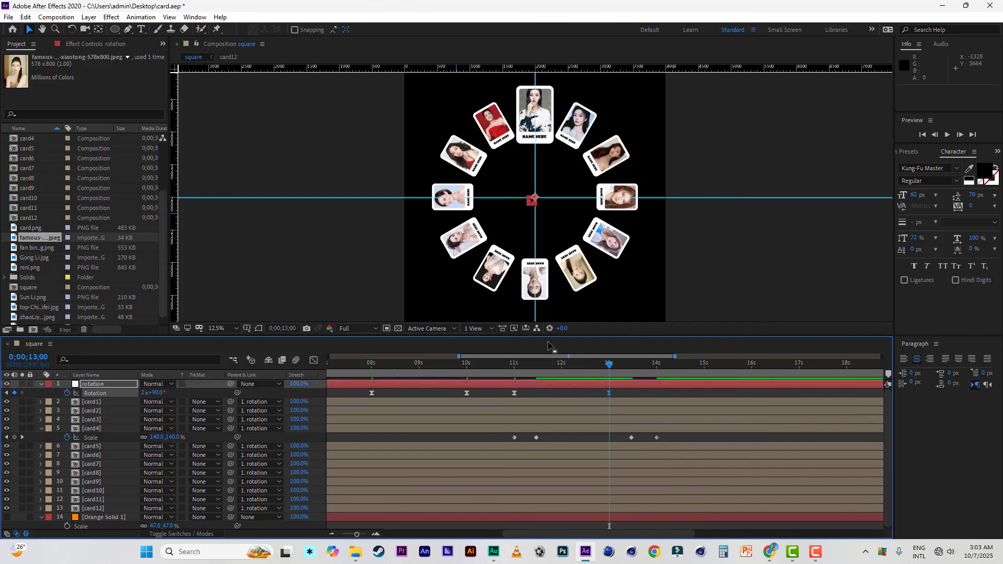
{"action": "left_click", "coordinate": [657, 364]}
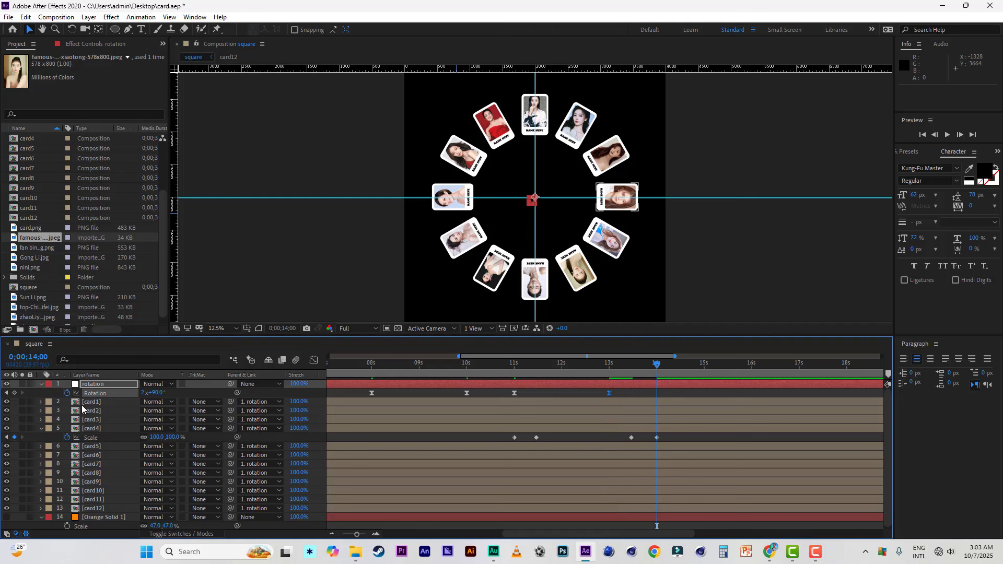
{"action": "left_click_drag", "start_coordinate": [157, 396], "coordinate": [177, 397]}
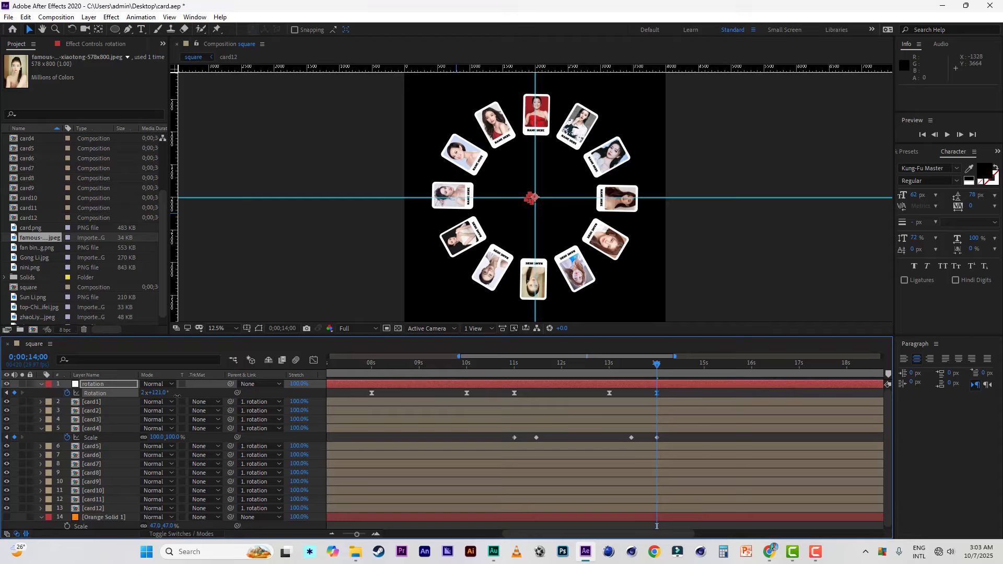
{"action": "left_click_drag", "start_coordinate": [177, 395], "coordinate": [175, 396]}
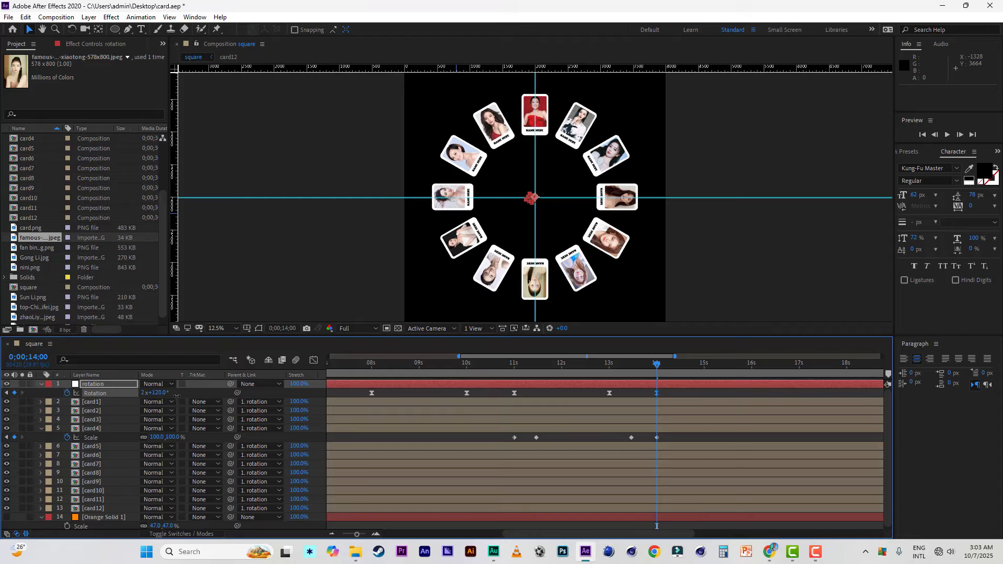
Step: Start card5's Scale animation with a keyframe at 0;00;14;00 and set the Scale to 140% at 0;00;14;14
{"action": "left_click", "coordinate": [597, 447]}
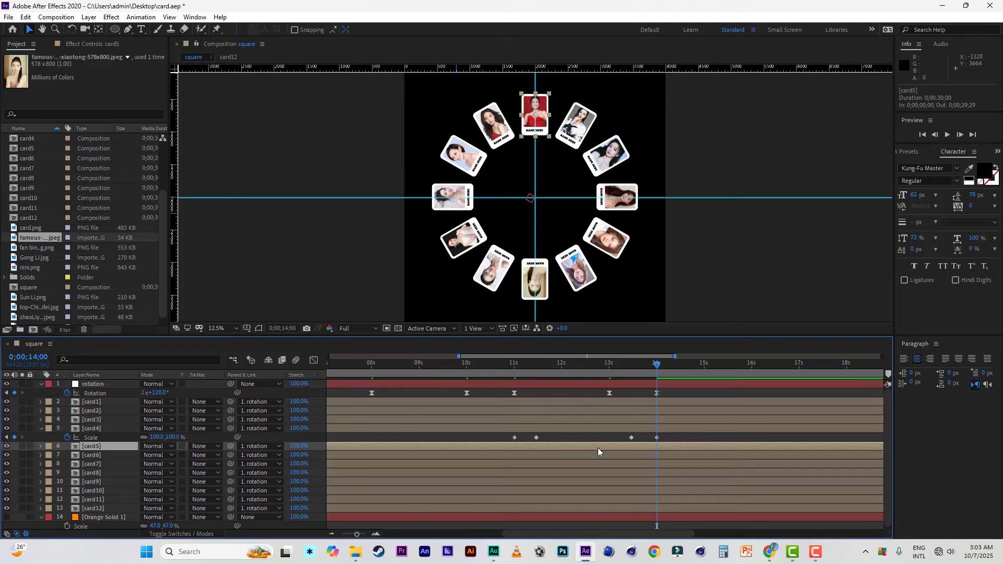
{"action": "key", "text": "s"}
{"action": "left_click", "coordinate": [66, 455]}
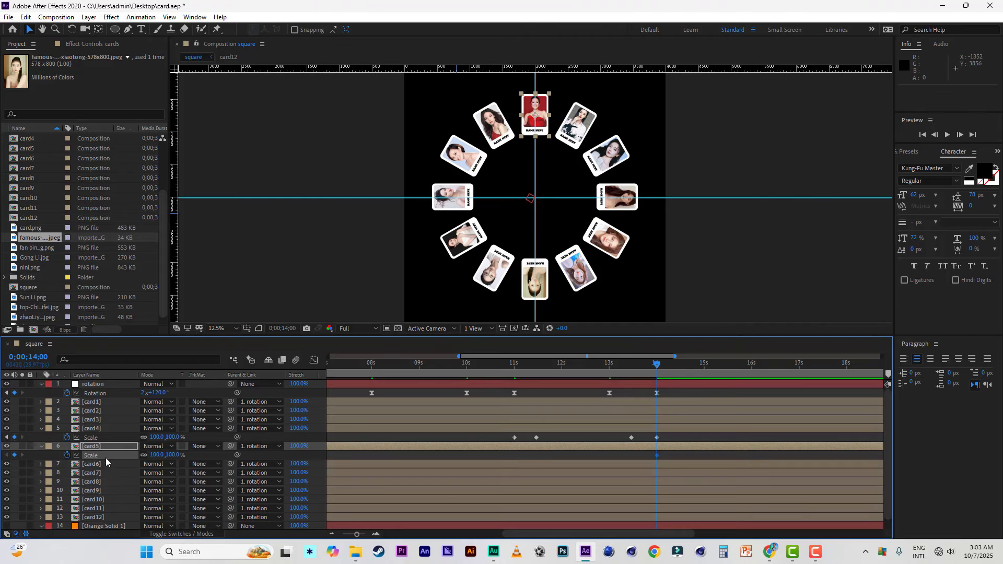
{"action": "left_click", "coordinate": [679, 364]}
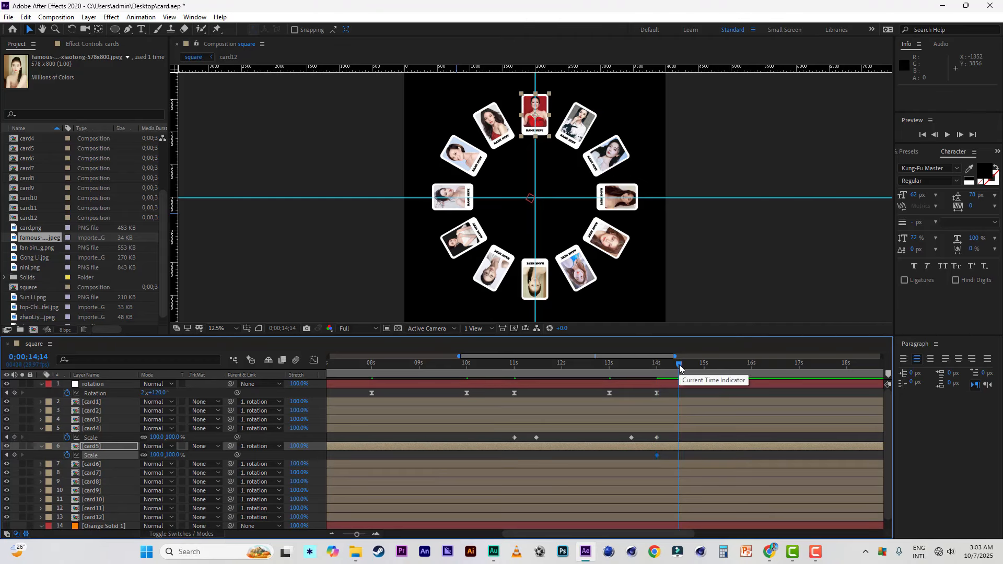
{"action": "left_click", "coordinate": [176, 455]}
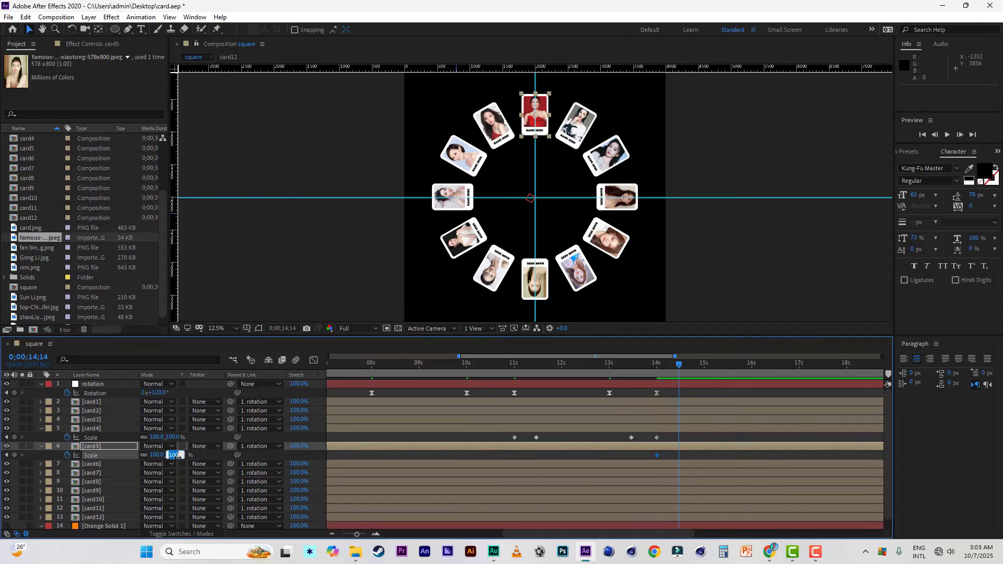
{"action": "type", "text": "140"}
{"action": "key", "text": "Return"}
{"action": "left_click", "coordinate": [40, 429]}
Step: Hold card5's Scale at 140% with a keyframe at 0;00;16;13, and set it to 100% at 0;00;17;00
{"action": "left_click", "coordinate": [94, 439]}
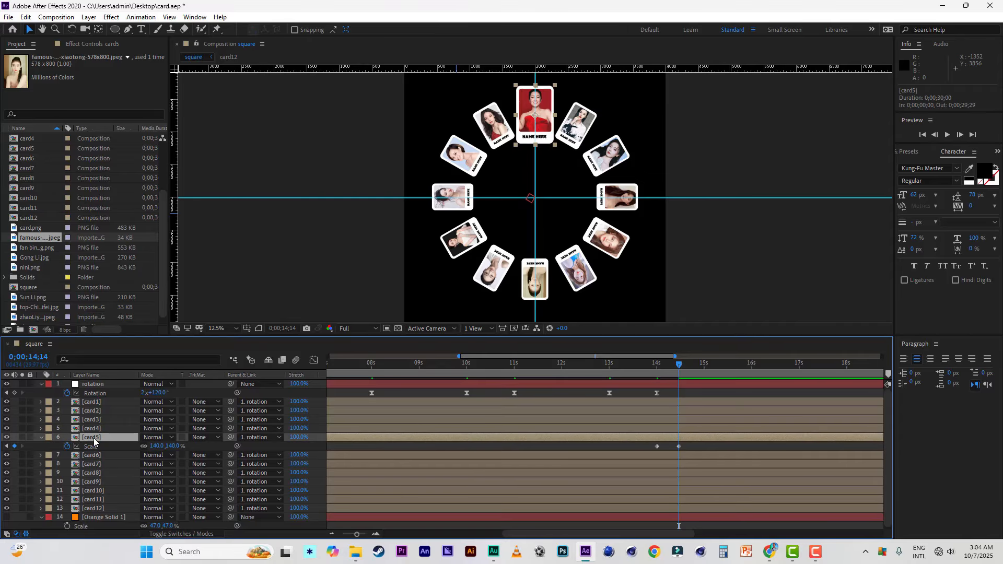
{"action": "left_click", "coordinate": [772, 365]}
{"action": "left_click", "coordinate": [14, 447]}
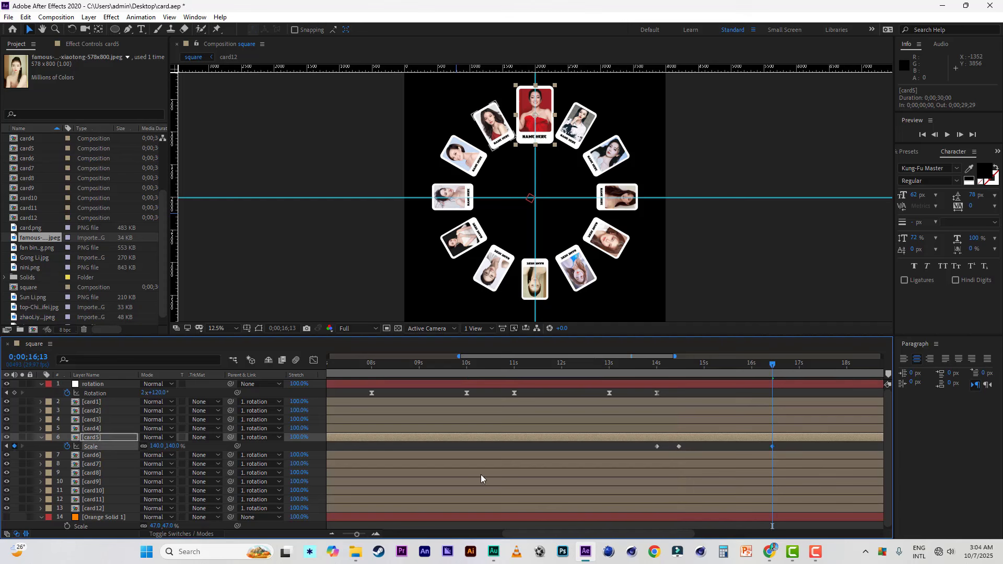
{"action": "left_click", "coordinate": [798, 366]}
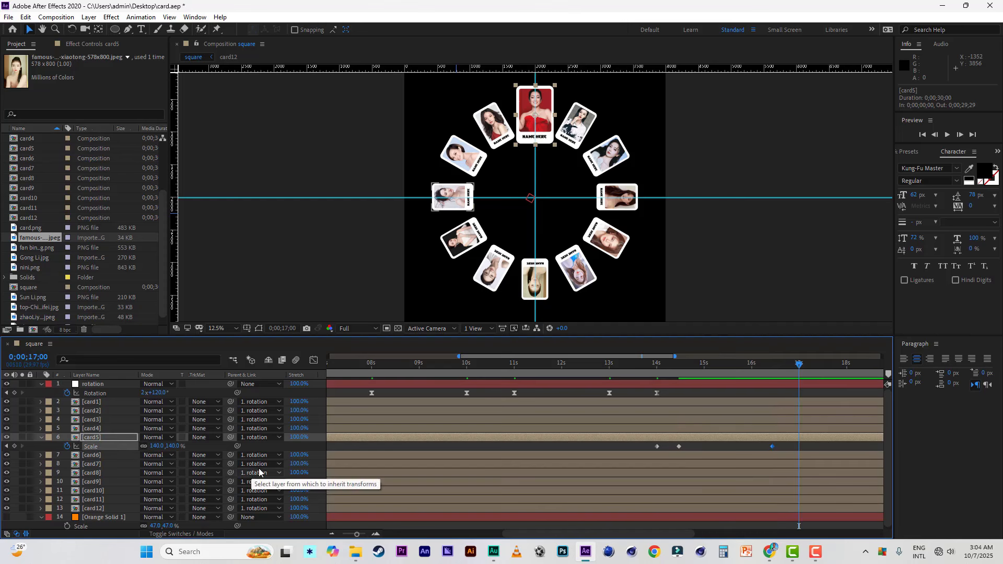
{"action": "left_click", "coordinate": [173, 446]}
{"action": "type", "text": "1"}
{"action": "key", "text": "Return"}
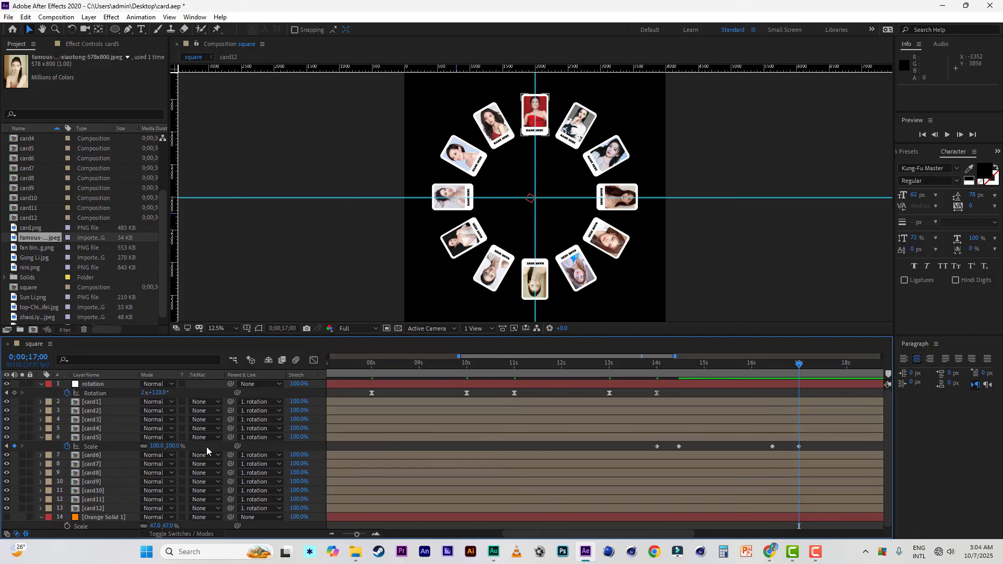
Step: Add a Rotation keyframe to the rotation layer at 0;00;16;00 and set Rotation to 2x+150° at 0;00;17;00
{"action": "left_click", "coordinate": [751, 366]}
{"action": "left_click", "coordinate": [14, 392]}
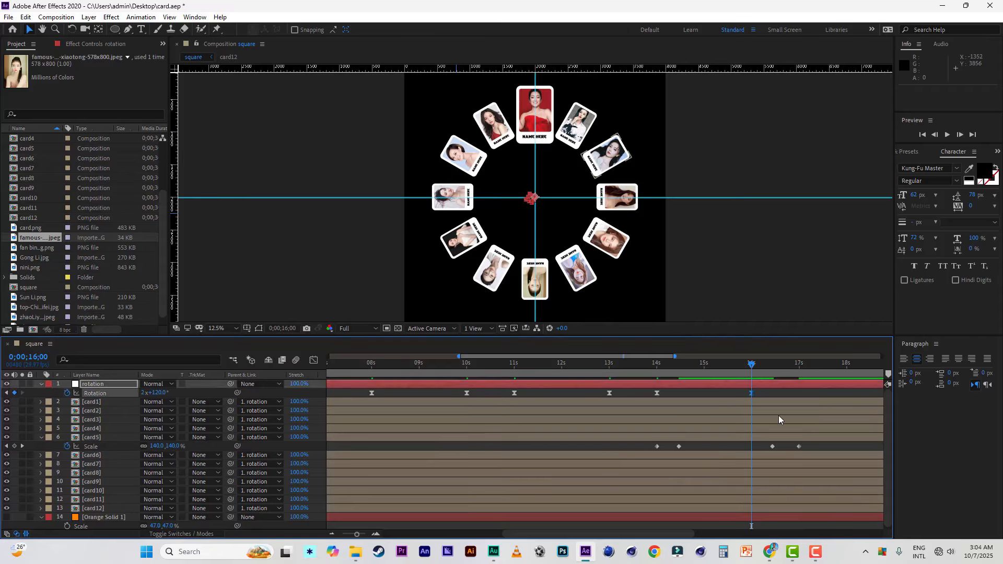
{"action": "left_click", "coordinate": [800, 364]}
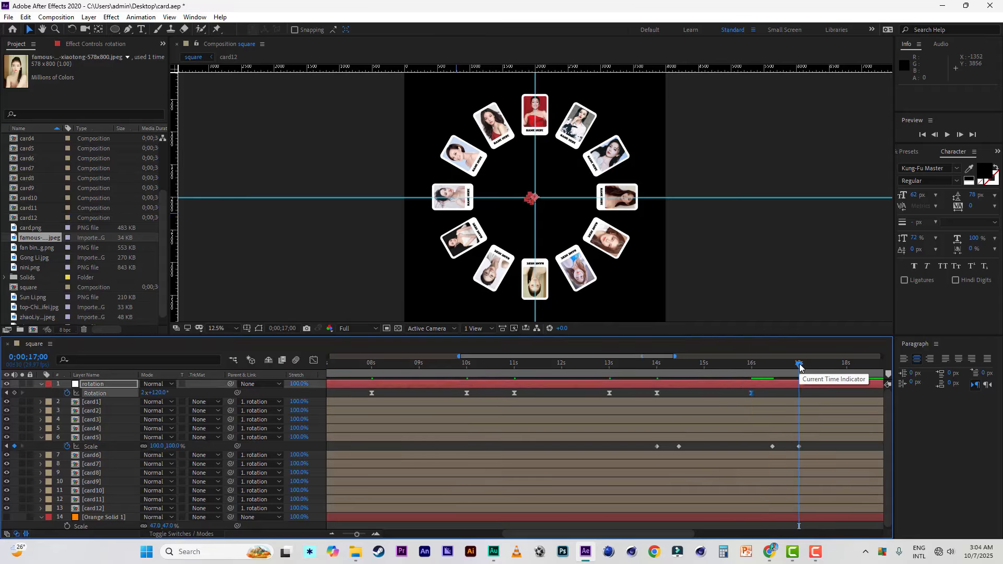
{"action": "left_click_drag", "start_coordinate": [165, 396], "coordinate": [185, 397]}
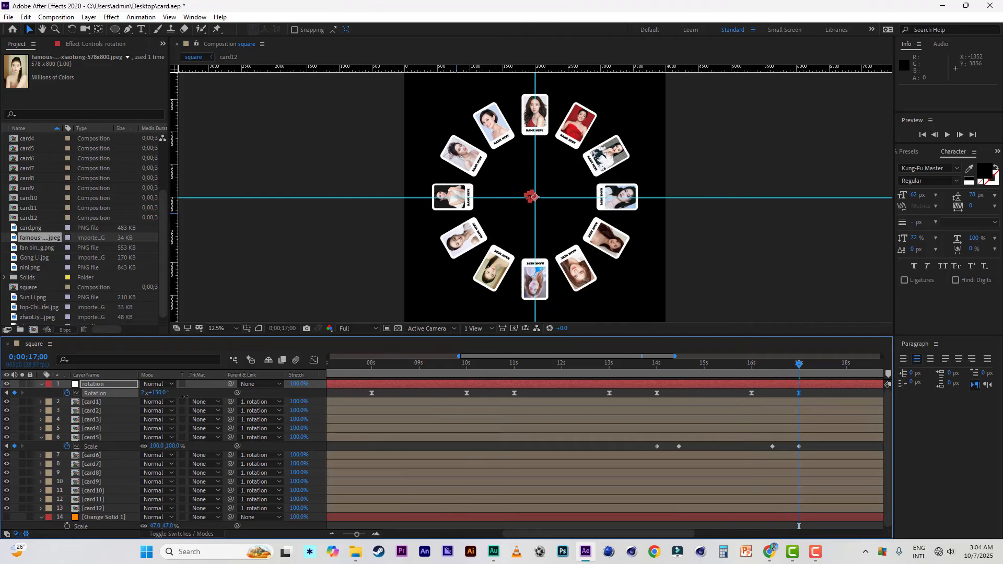
Step: Start card6's Scale animation with a keyframe at 0;00;17;00 and set the Scale to 140% at 0;00;17;14
{"action": "left_click_drag", "start_coordinate": [589, 356], "coordinate": [706, 365]}
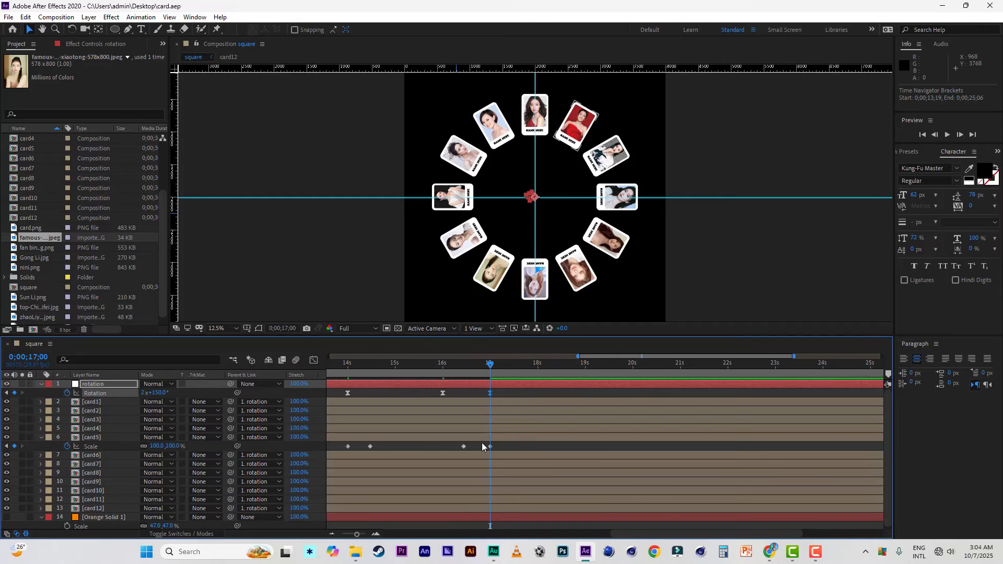
{"action": "left_click", "coordinate": [489, 456]}
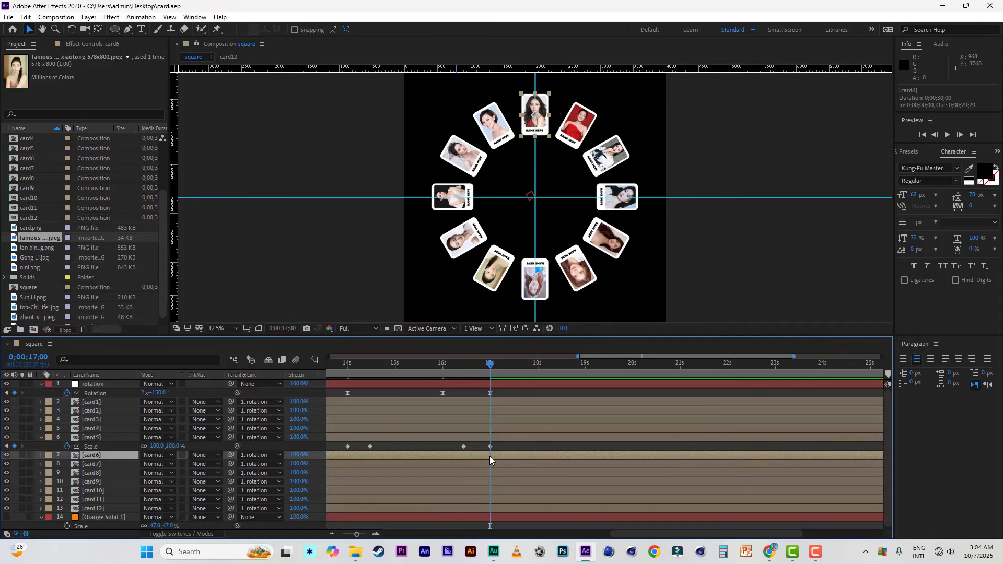
{"action": "key", "text": "s"}
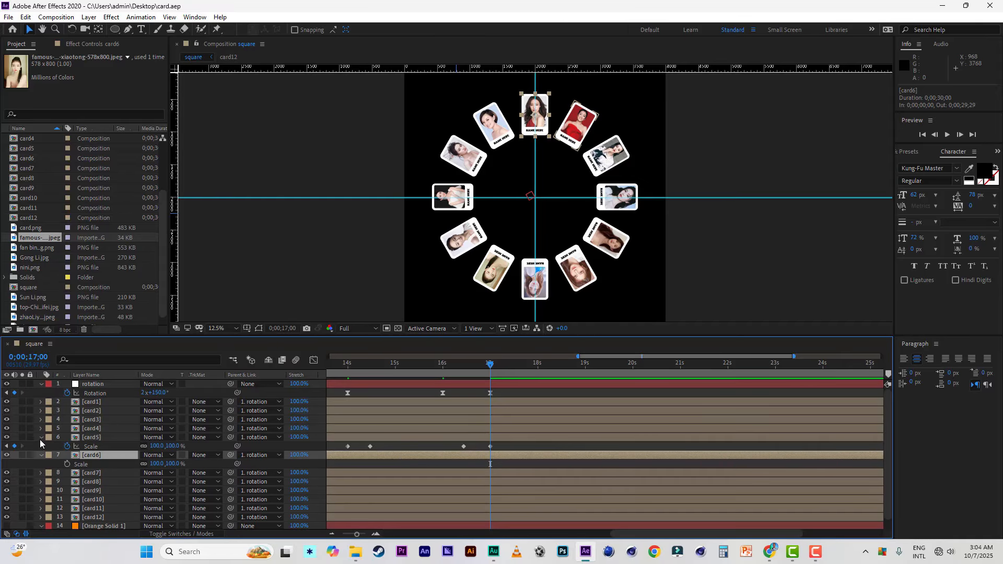
{"action": "left_click", "coordinate": [41, 439]}
{"action": "left_click", "coordinate": [67, 455]}
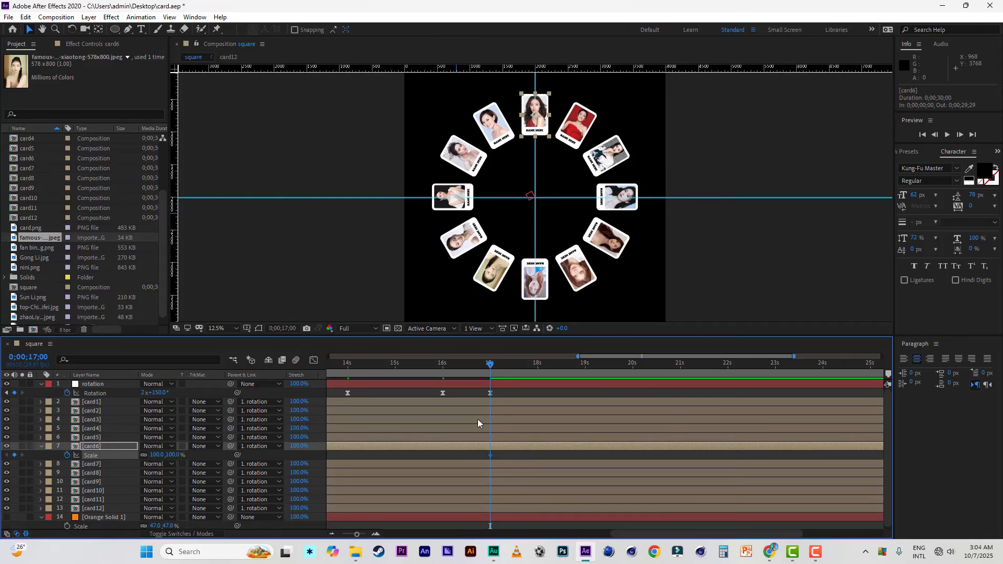
{"action": "left_click", "coordinate": [512, 365]}
{"action": "left_click", "coordinate": [175, 455]}
{"action": "type", "text": "140"}
{"action": "key", "text": "Return"}
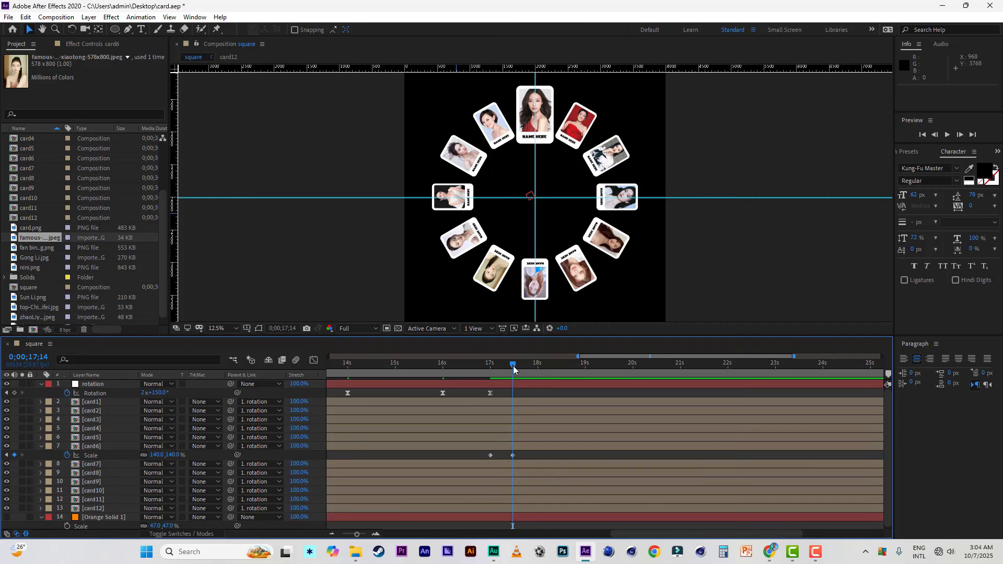
Step: Hold card6's Scale at 140% with a keyframe about halfway between 19 and 20 seconds, and set it to 100% at 0;00;20;00
{"action": "left_click_drag", "start_coordinate": [512, 366], "coordinate": [608, 368]}
{"action": "left_click", "coordinate": [14, 455]}
{"action": "left_click", "coordinate": [632, 367]}
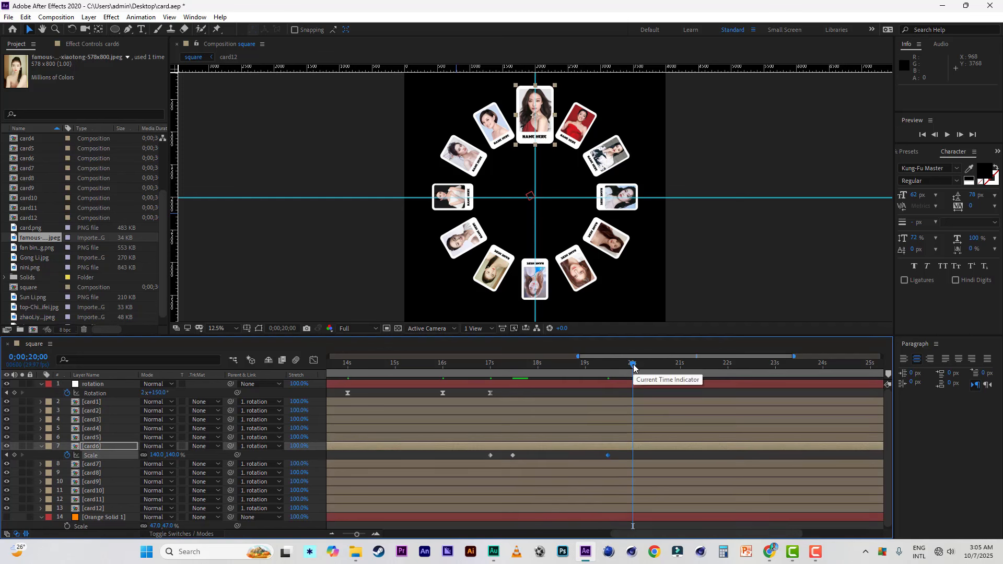
{"action": "left_click", "coordinate": [172, 455]}
{"action": "type", "text": "19;00"}
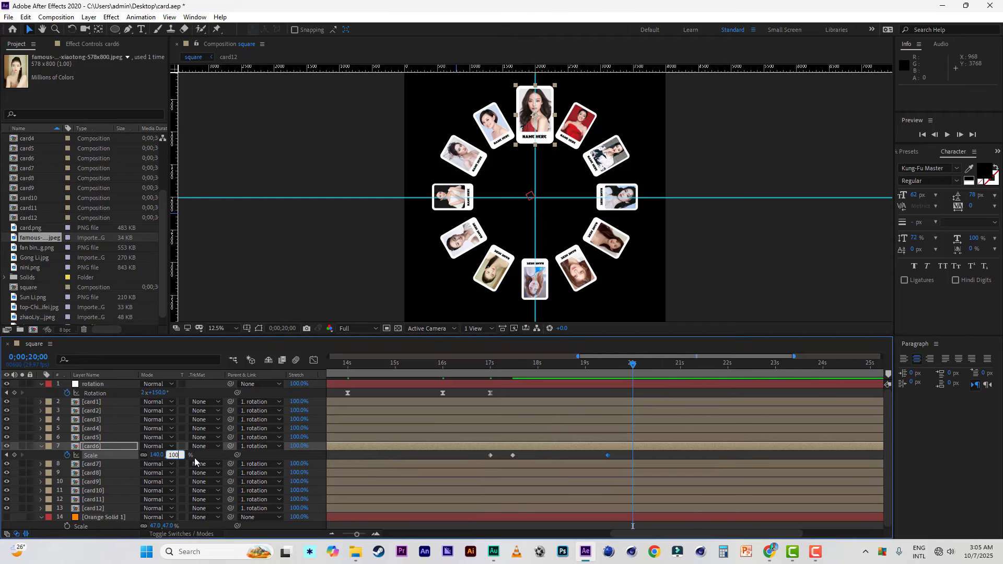
{"action": "left_click", "coordinate": [205, 457]}
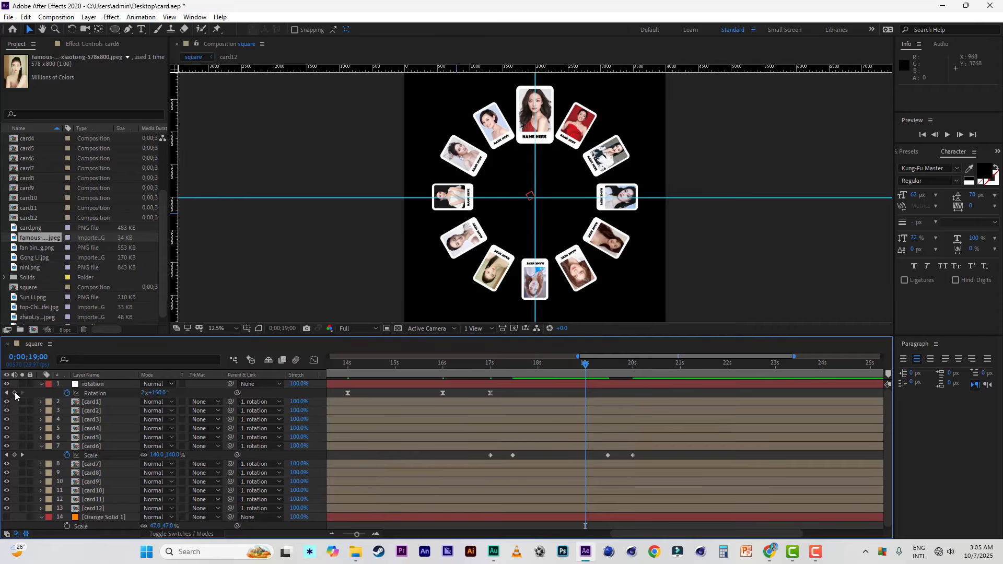
Step: Add a Rotation keyframe to the rotation layer at 0;00;19;00 and set Rotation to 2x+180° at 0;00;20;00
{"action": "left_click", "coordinate": [14, 393]}
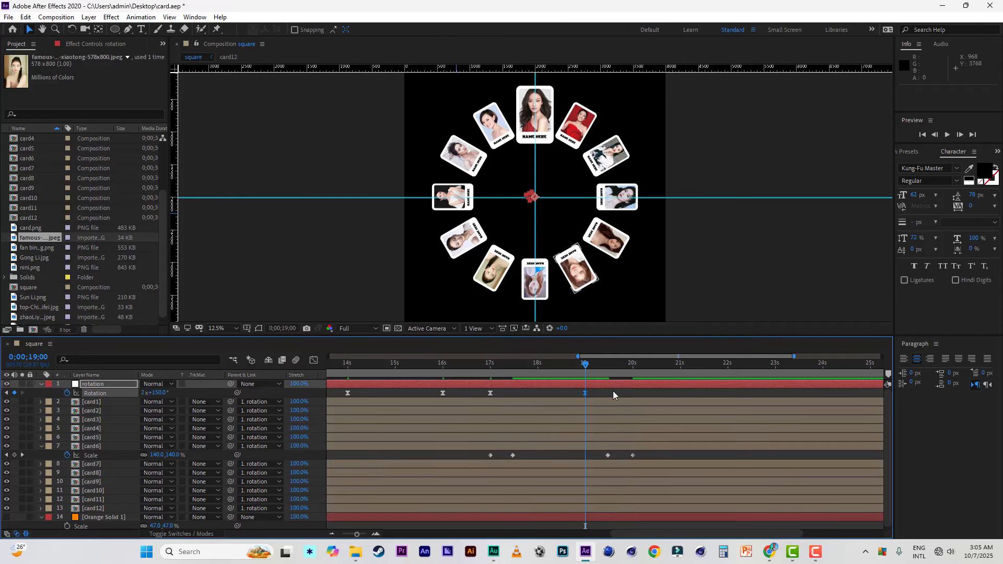
{"action": "left_click", "coordinate": [632, 367]}
{"action": "left_click_drag", "start_coordinate": [157, 392], "coordinate": [171, 392]}
{"action": "left_click_drag", "start_coordinate": [173, 391], "coordinate": [183, 398]}
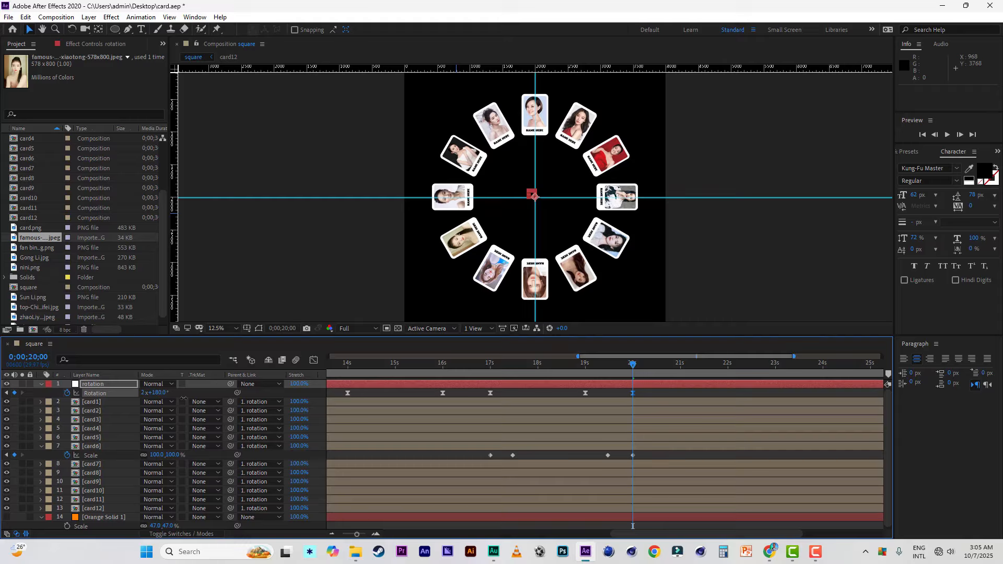
Step: Start card7's Scale animation with a keyframe at 0;00;20;00 and set the Scale to 140% at 0;00;20;14
{"action": "left_click", "coordinate": [96, 465]}
{"action": "key", "text": "s"}
{"action": "left_click", "coordinate": [41, 446]}
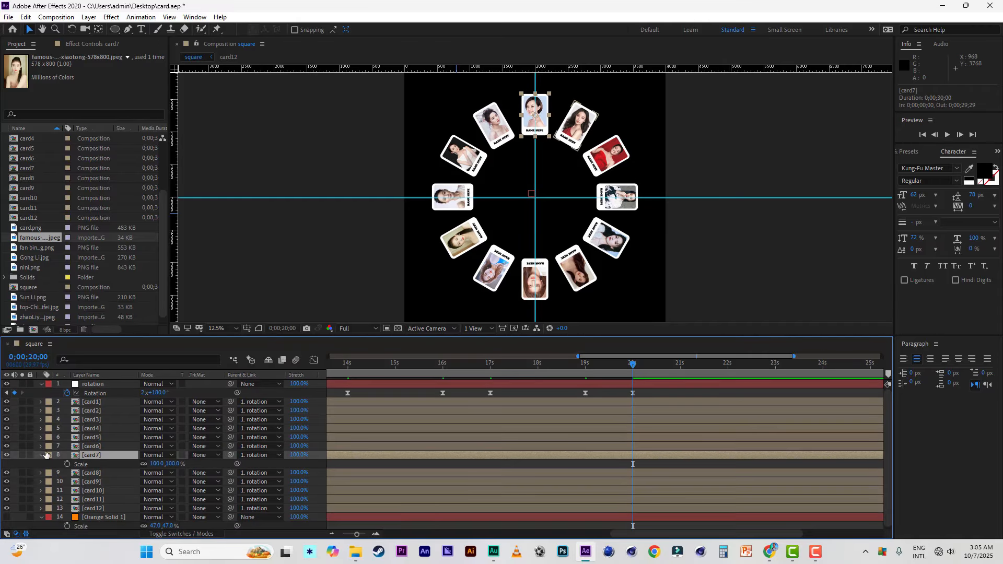
{"action": "left_click", "coordinate": [68, 462]}
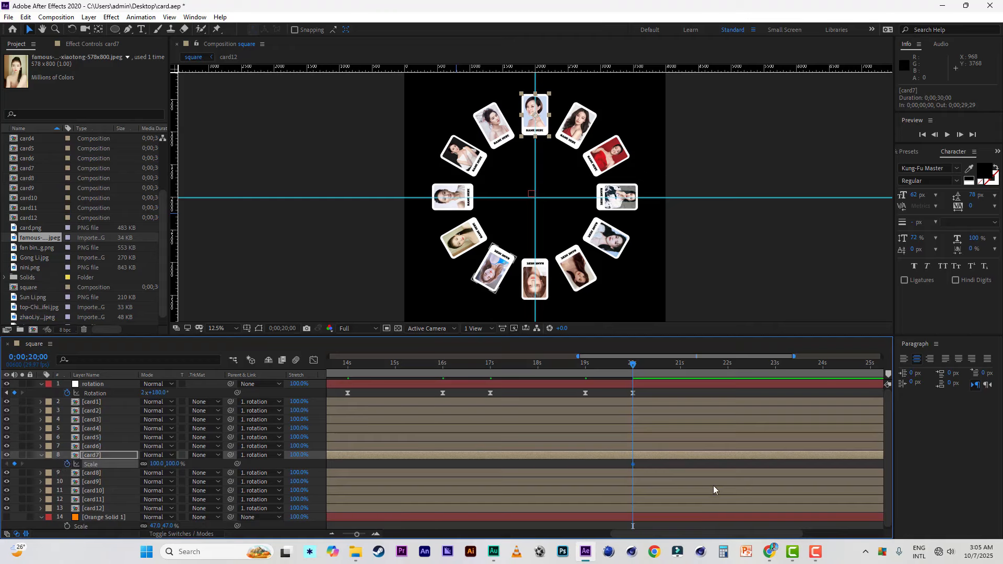
{"action": "left_click", "coordinate": [655, 364]}
{"action": "left_click", "coordinate": [170, 463]}
{"action": "type", "text": "140"}
{"action": "key", "text": "Return"}
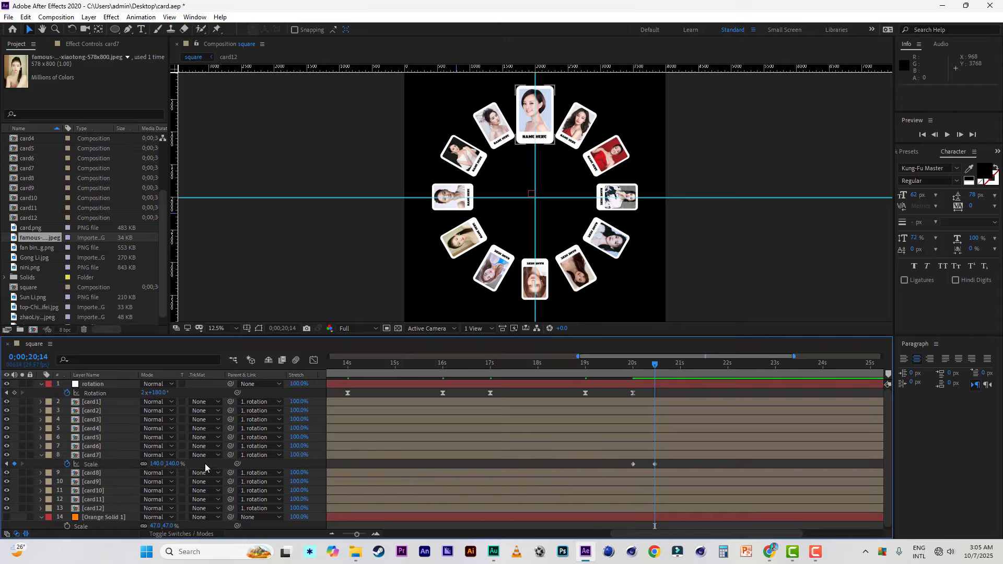
Step: Hold card7's Scale at 140% with a keyframe at 0;00;22;12, and set it to 100% at 0;00;23;00
{"action": "left_click", "coordinate": [747, 365]}
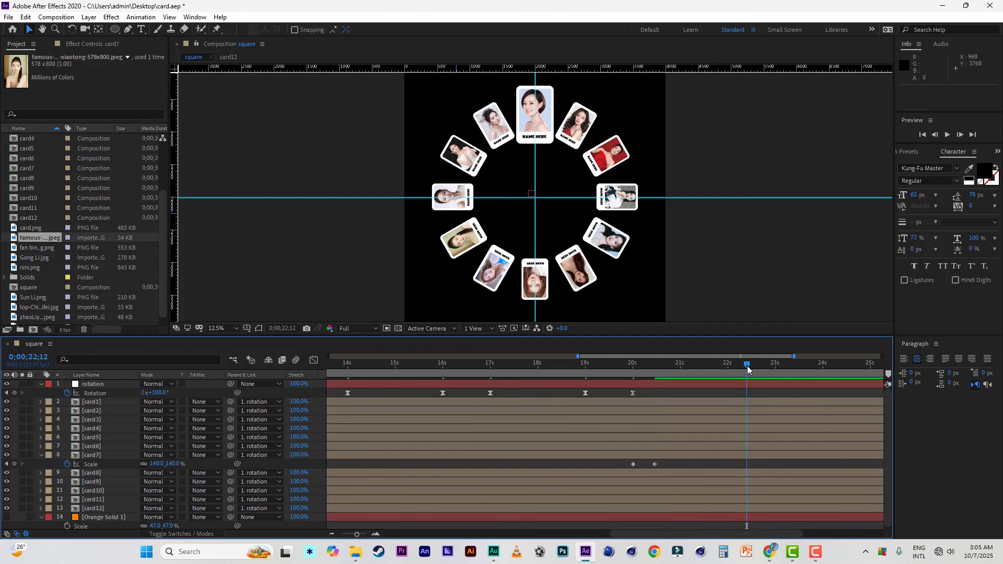
{"action": "left_click", "coordinate": [14, 464]}
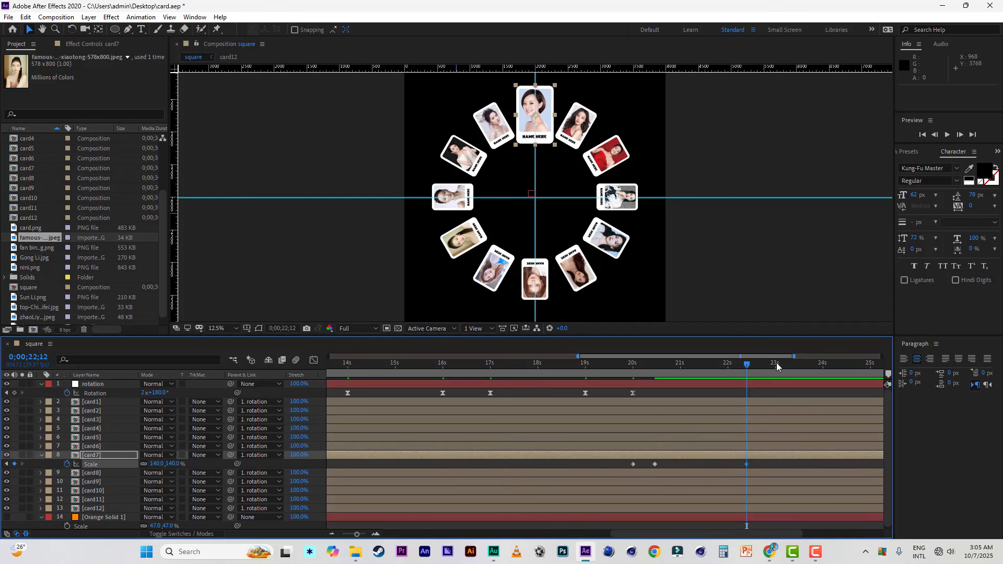
{"action": "left_click", "coordinate": [777, 365]}
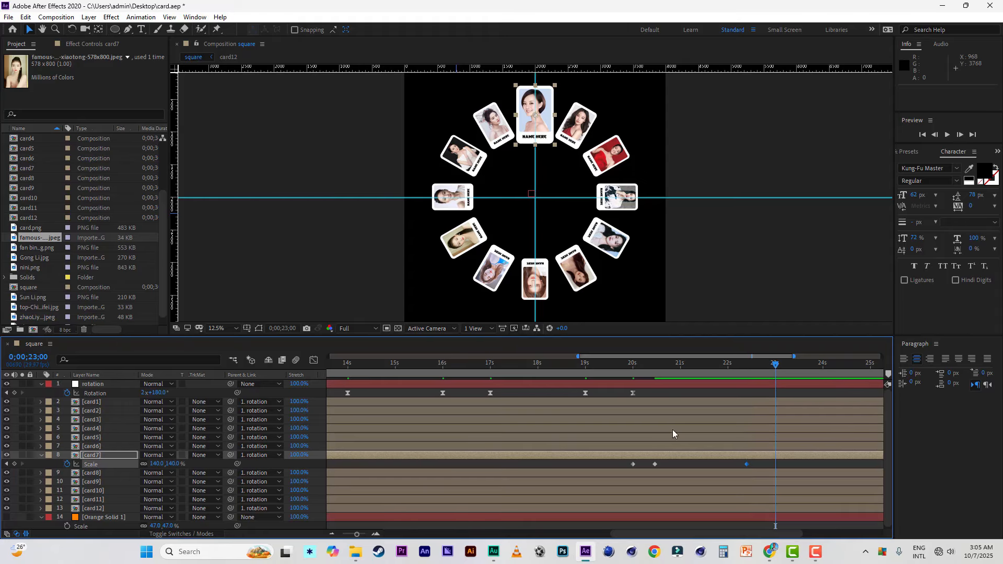
{"action": "left_click", "coordinate": [173, 464]}
{"action": "type", "text": "100"}
{"action": "key", "text": "Return"}
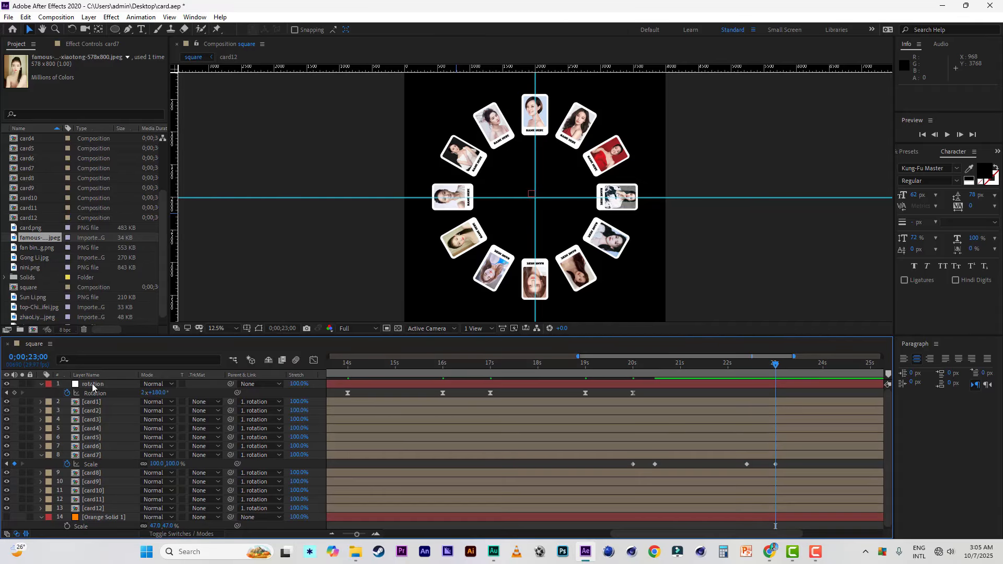
Step: Add a Rotation keyframe to the rotation layer at 0;00;21;29 and set Rotation to 2x+210° at 0;00;23;00
{"action": "left_click", "coordinate": [93, 385]}
{"action": "left_click", "coordinate": [727, 365]}
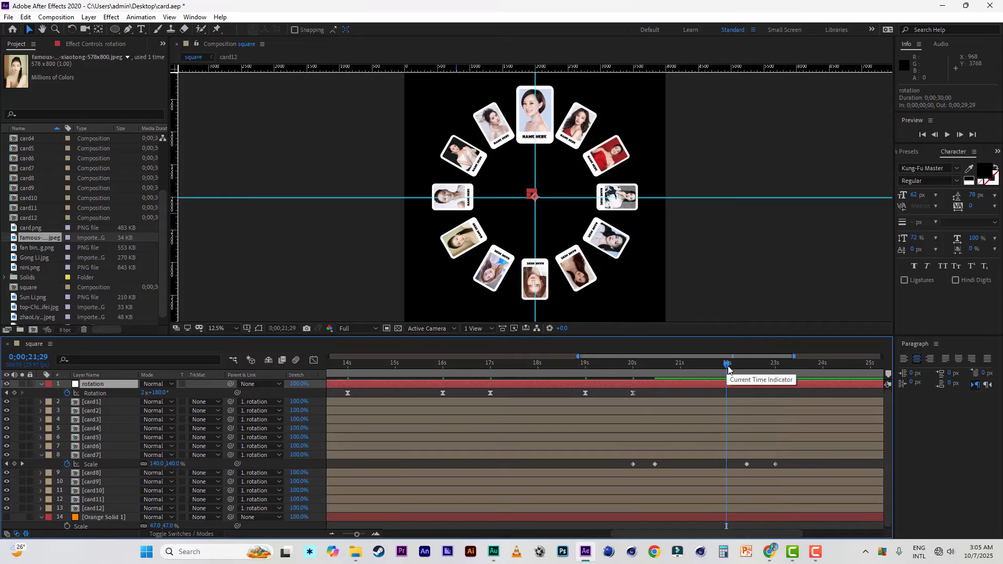
{"action": "left_click", "coordinate": [14, 393]}
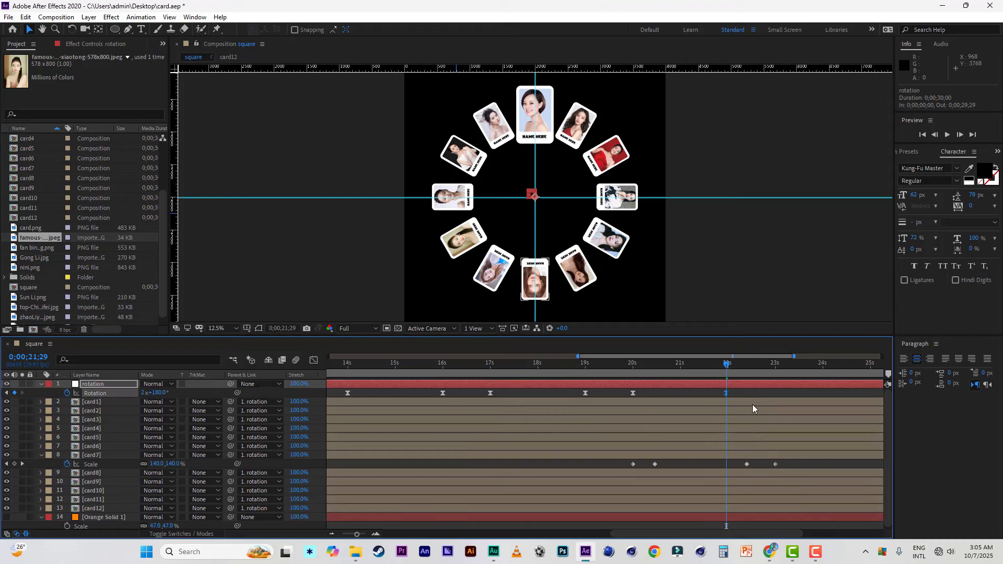
{"action": "left_click", "coordinate": [776, 366]}
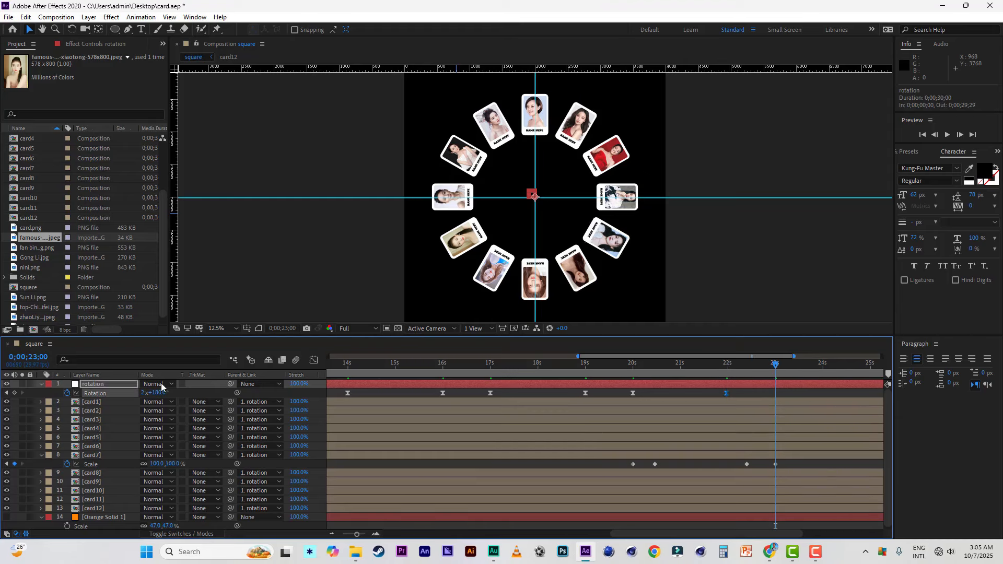
{"action": "left_click_drag", "start_coordinate": [159, 393], "coordinate": [174, 394]}
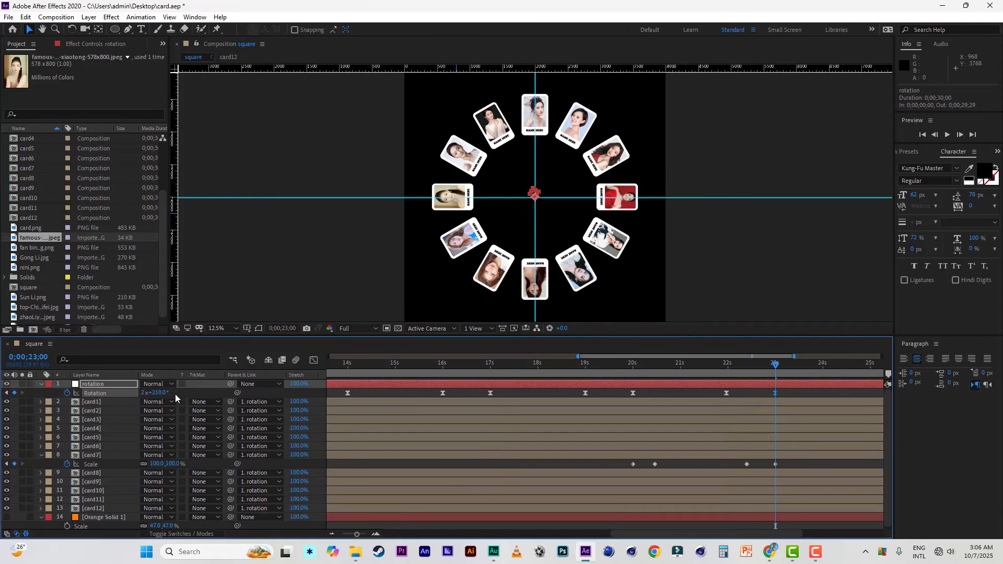
Step: Start card8's Scale animation with a keyframe at 0;00;23;00 and save the project
{"action": "left_click", "coordinate": [103, 472]}
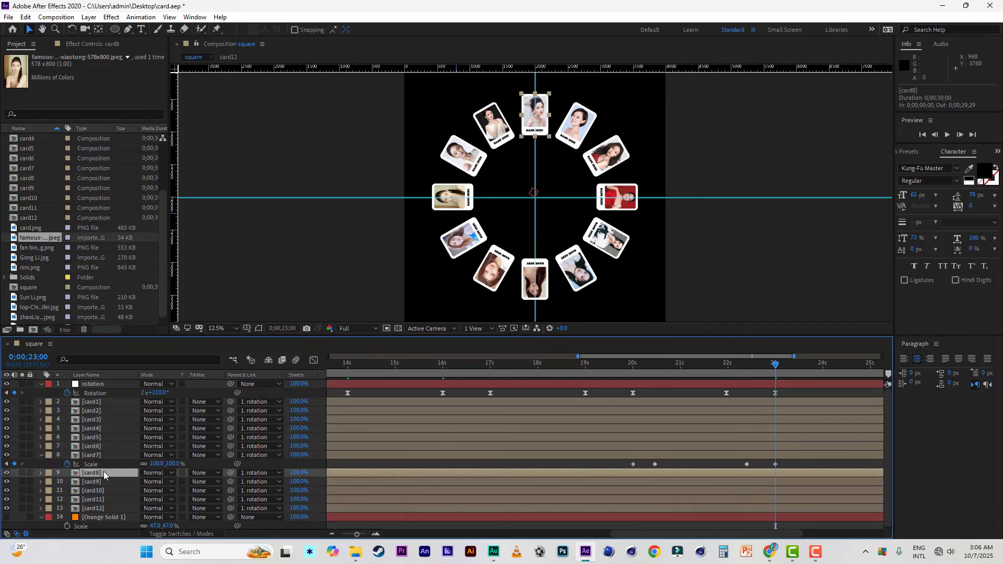
{"action": "key", "text": "s"}
{"action": "left_click", "coordinate": [41, 455]}
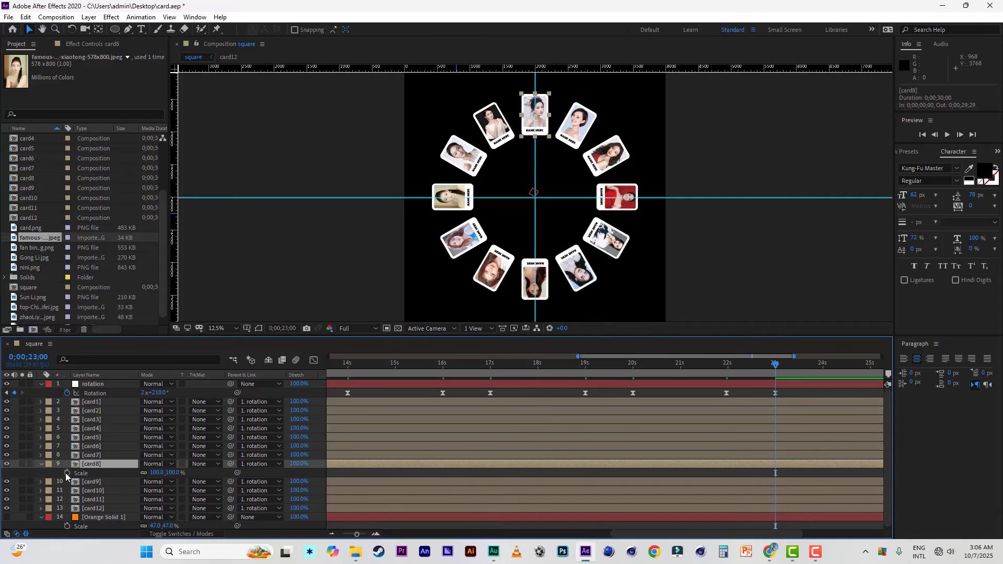
{"action": "left_click", "coordinate": [66, 472]}
{"action": "left_click_drag", "start_coordinate": [660, 357], "coordinate": [750, 360]}
{"action": "left_click", "coordinate": [8, 18]}
{"action": "left_click", "coordinate": [30, 115]}
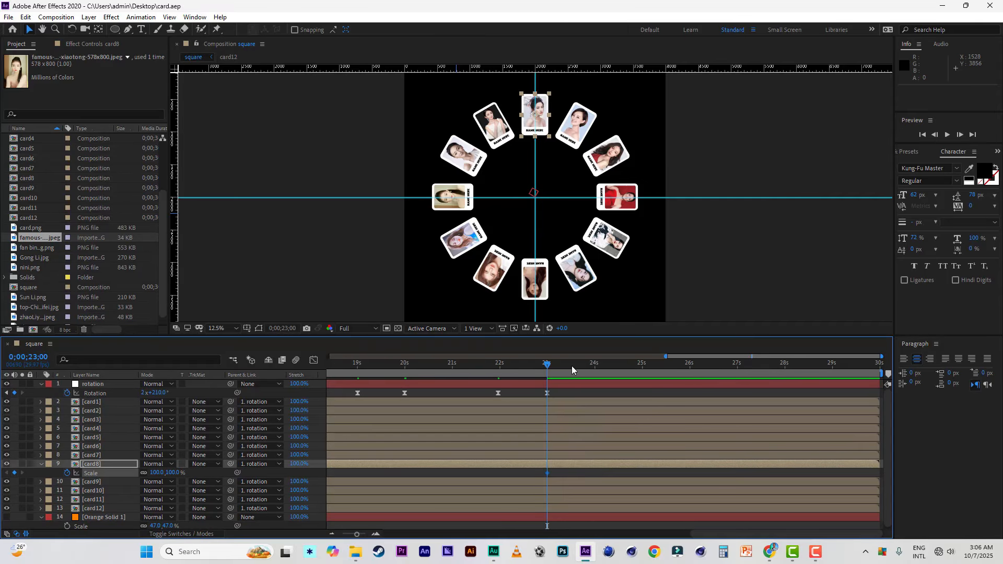
Step: Set card8's Scale to 140% at 0;00;23;14
{"action": "left_click", "coordinate": [570, 365]}
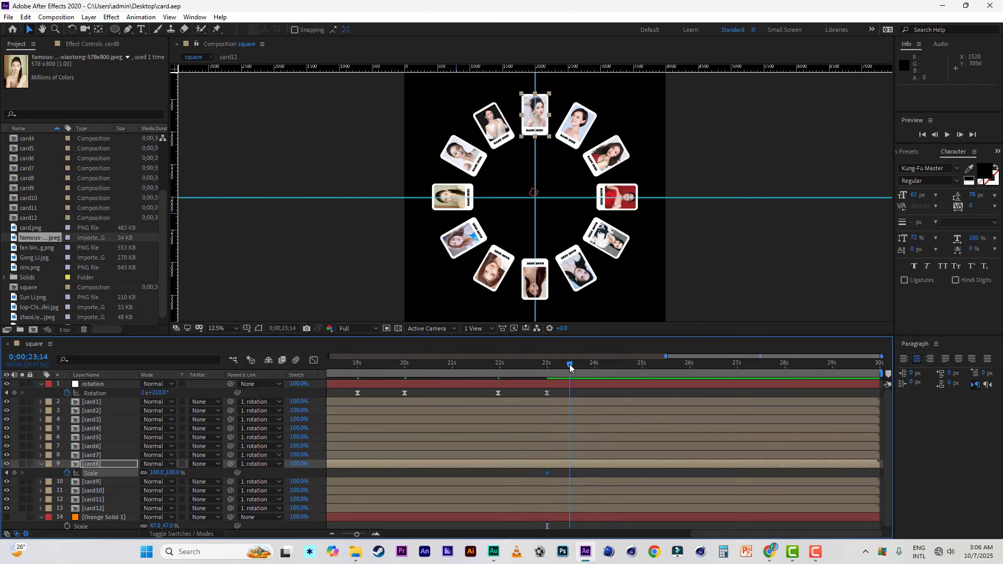
{"action": "left_click", "coordinate": [173, 473]}
{"action": "type", "text": "140"}
{"action": "key", "text": "Return"}
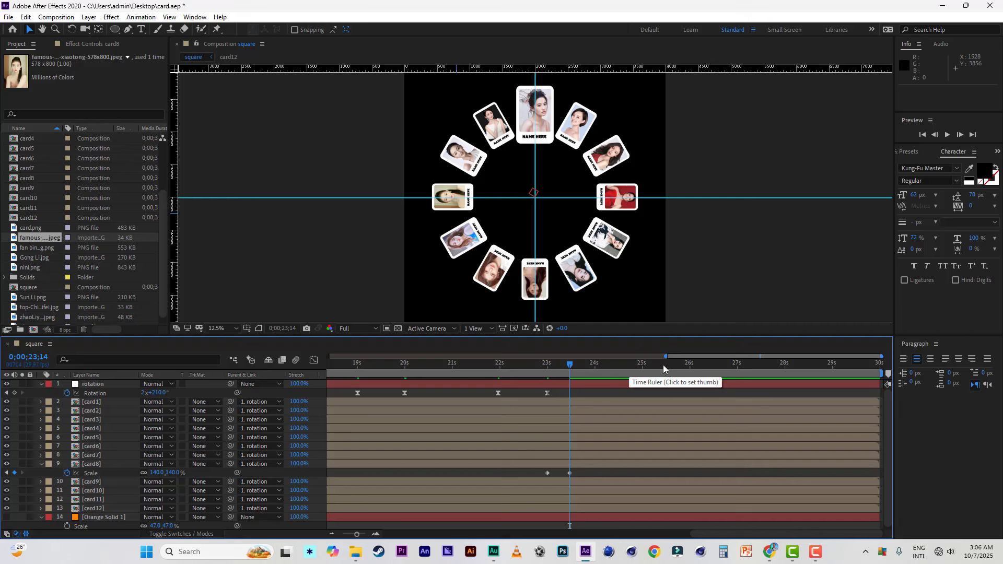
Step: Hold card8's Scale at 140% with a keyframe at 0;00;25;13, and set it to 100% at 0;00;26;00
{"action": "left_click", "coordinate": [663, 365]}
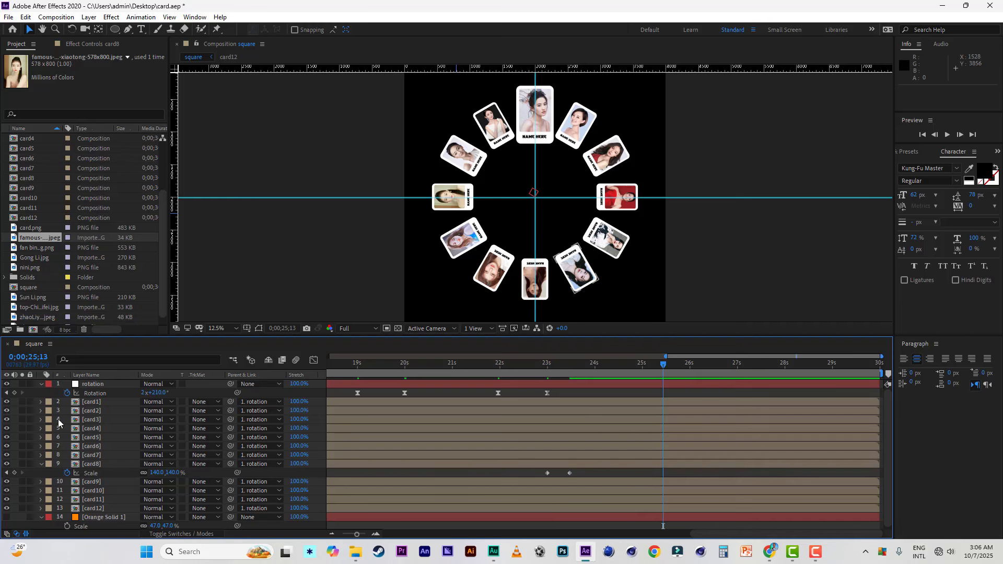
{"action": "left_click", "coordinate": [14, 472]}
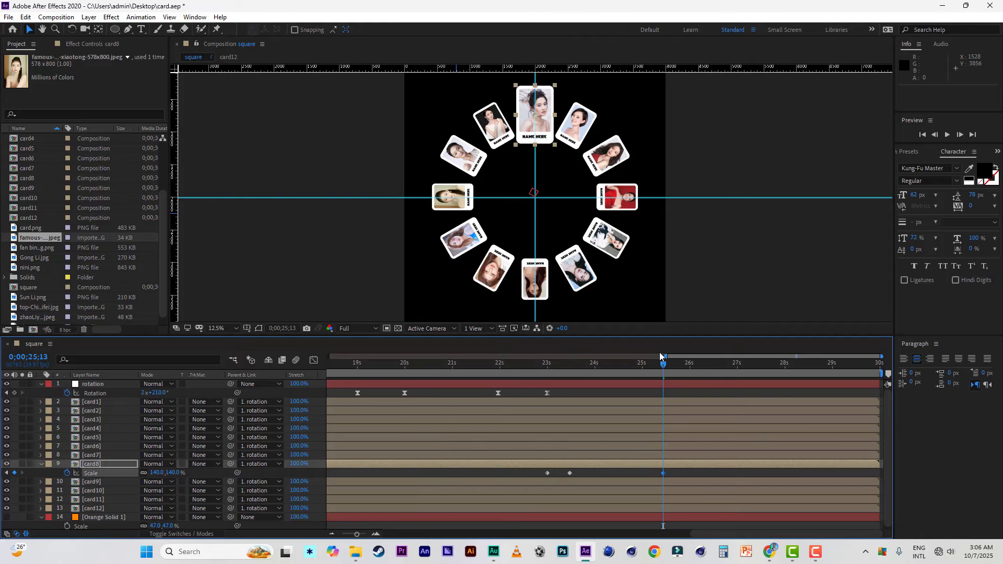
{"action": "left_click", "coordinate": [690, 364]}
{"action": "left_click", "coordinate": [172, 473]}
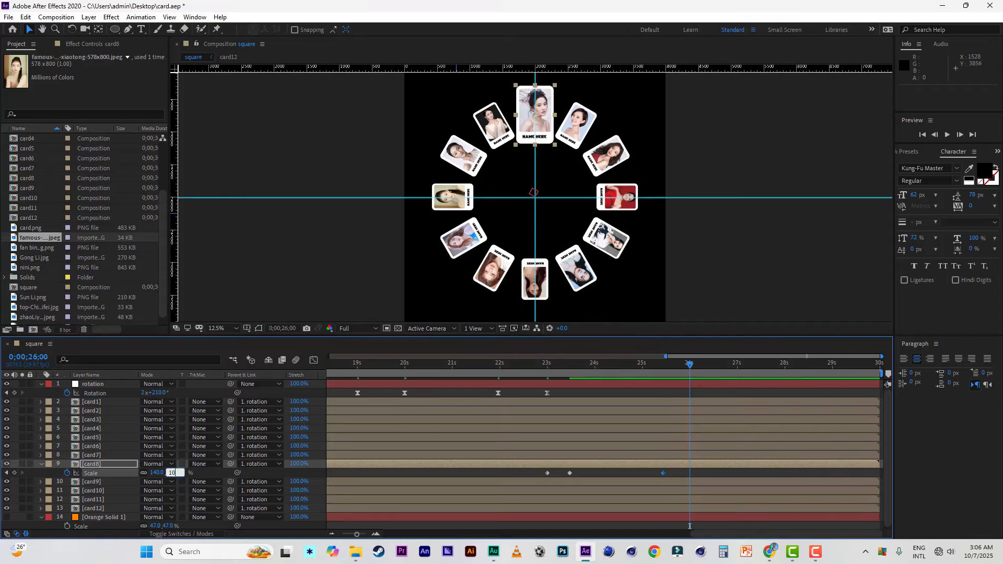
{"action": "key", "text": "Return"}
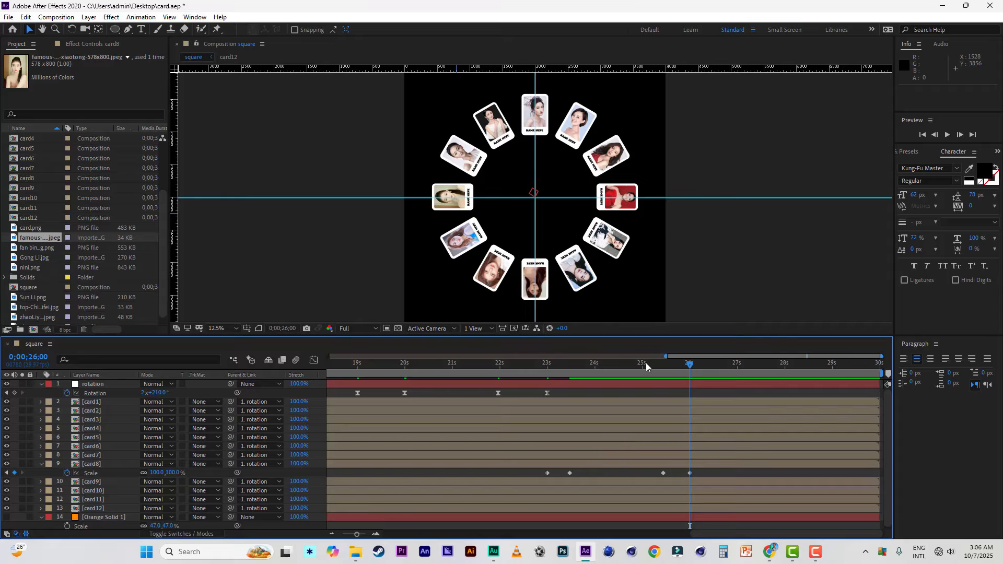
Step: Add a Rotation keyframe to the rotation layer at 0;00;25;00 and set Rotation to 2x+240° at 0;00;26;00
{"action": "left_click", "coordinate": [641, 364]}
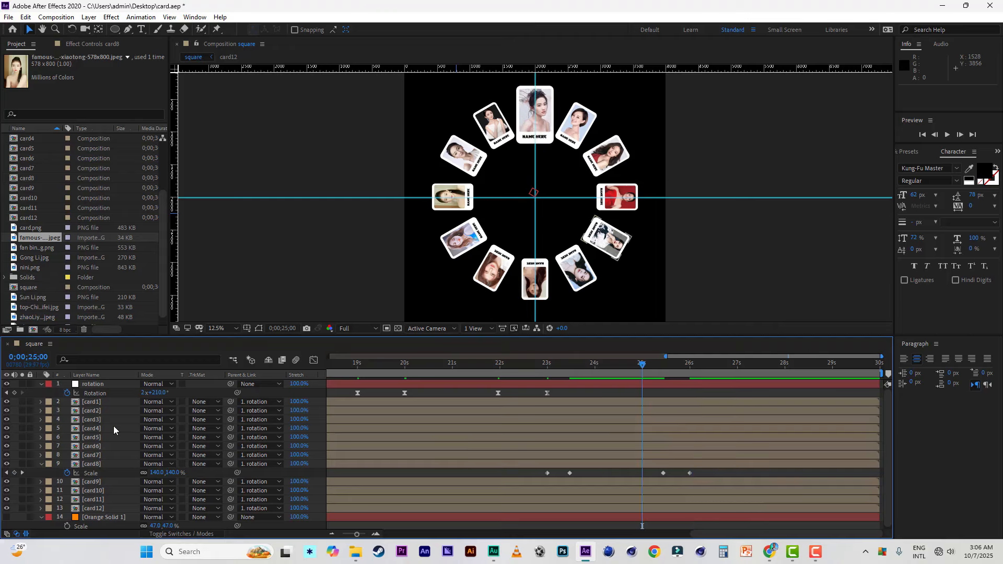
{"action": "left_click", "coordinate": [14, 393]}
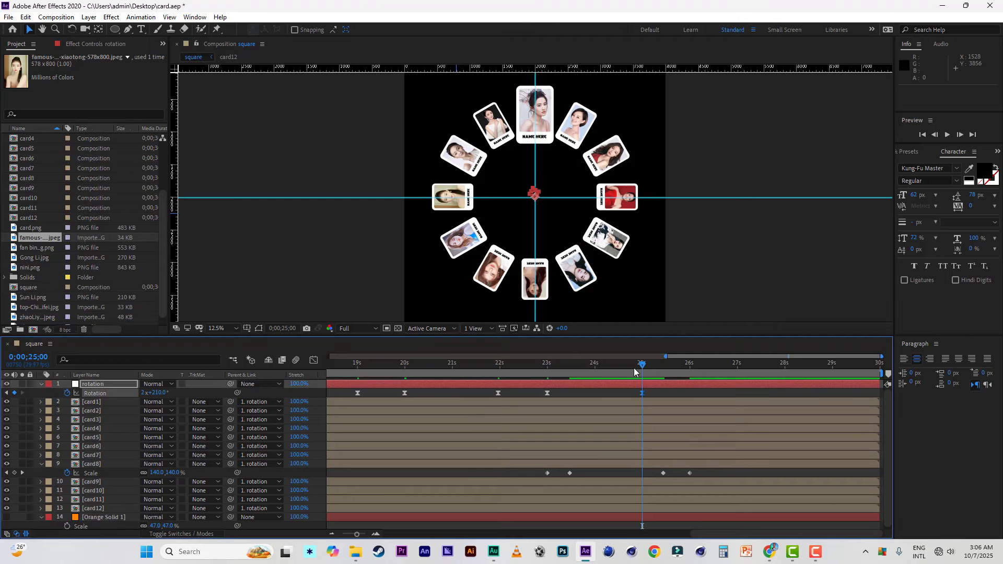
{"action": "left_click", "coordinate": [689, 364]}
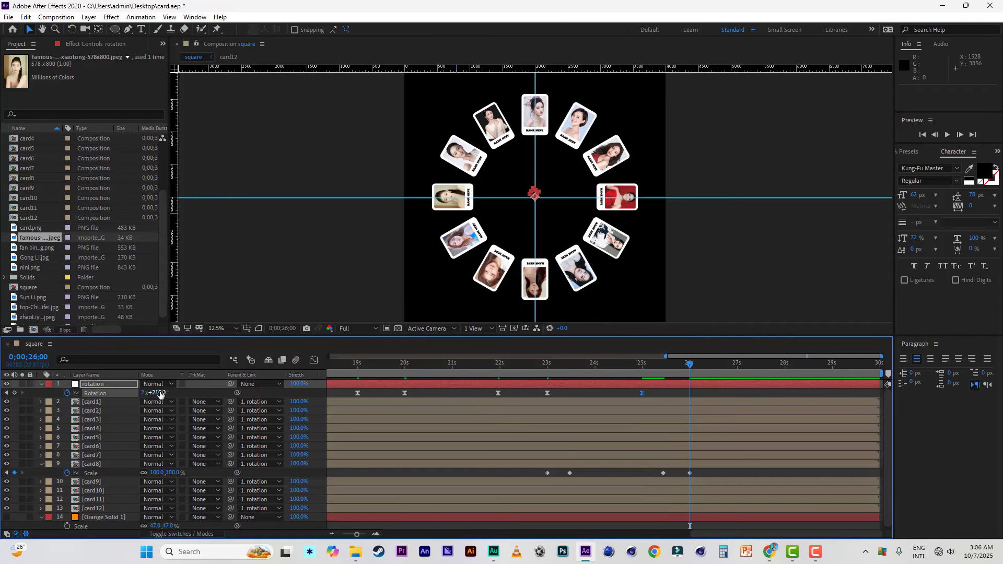
{"action": "left_click_drag", "start_coordinate": [160, 394], "coordinate": [179, 395]}
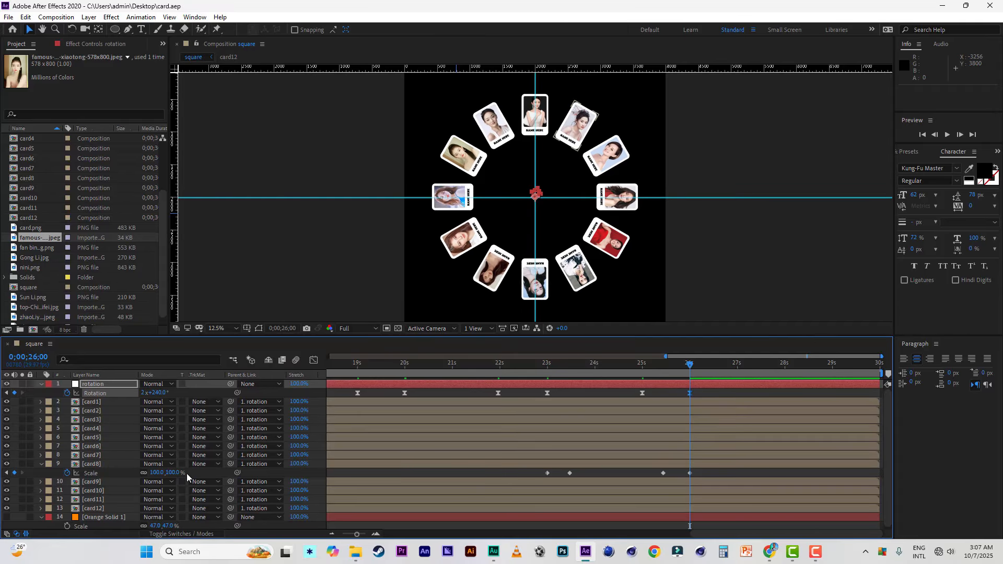
Step: Start card9's Scale animation with a keyframe at 0;00;26;00 and set the Scale to 140% at 0;00;26;15
{"action": "left_click", "coordinate": [99, 482]}
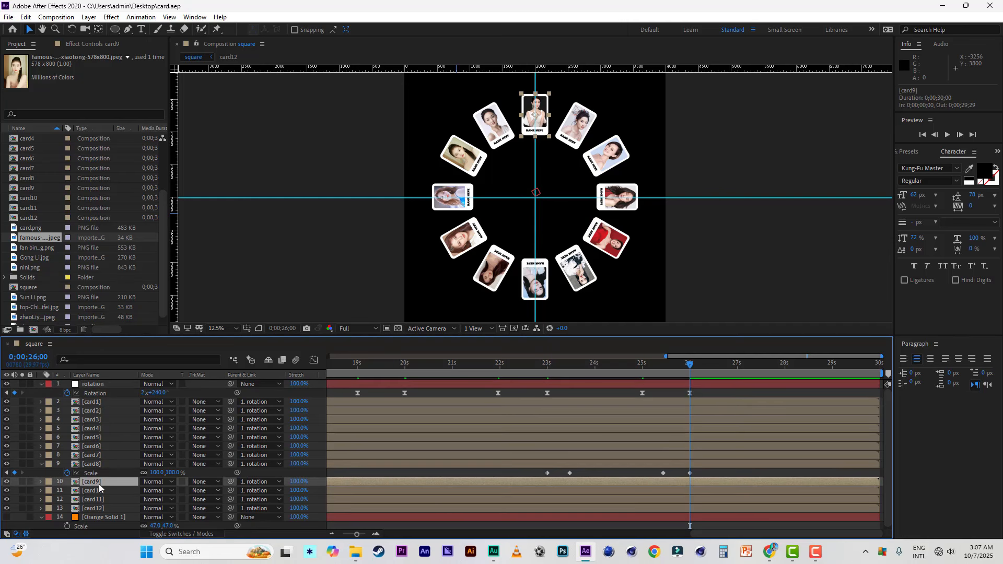
{"action": "key", "text": "s"}
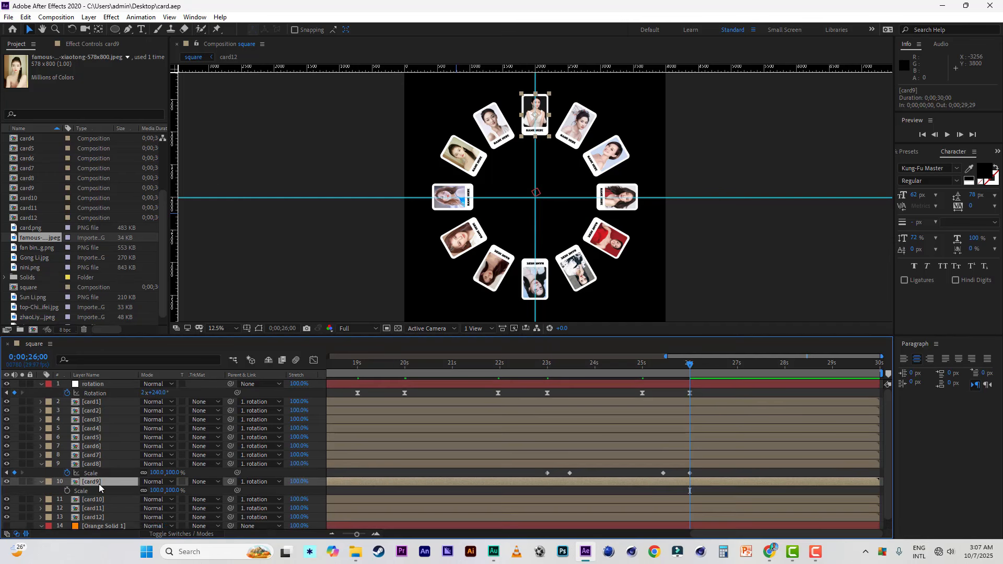
{"action": "left_click", "coordinate": [67, 491]}
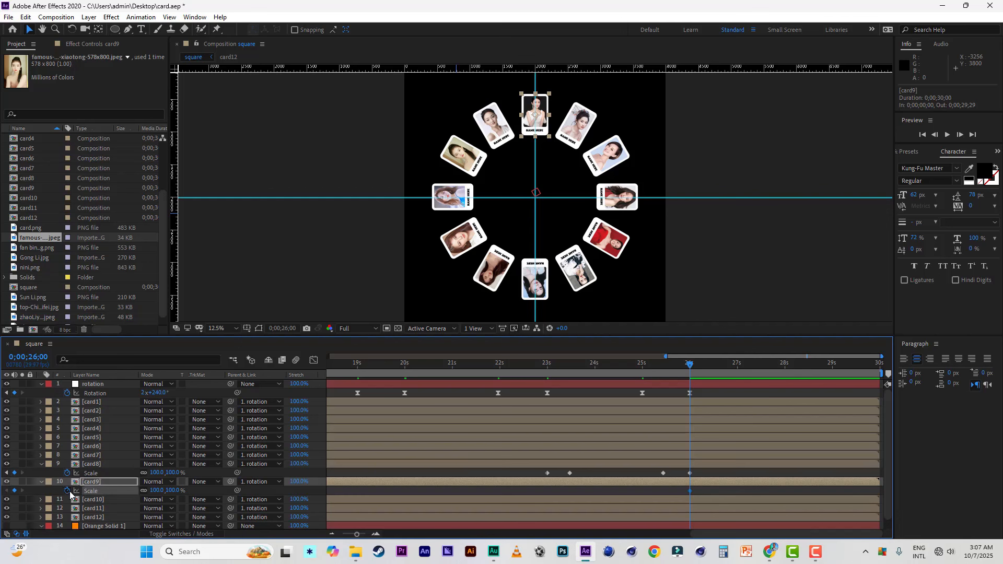
{"action": "left_click", "coordinate": [42, 464]}
{"action": "left_click", "coordinate": [713, 366]}
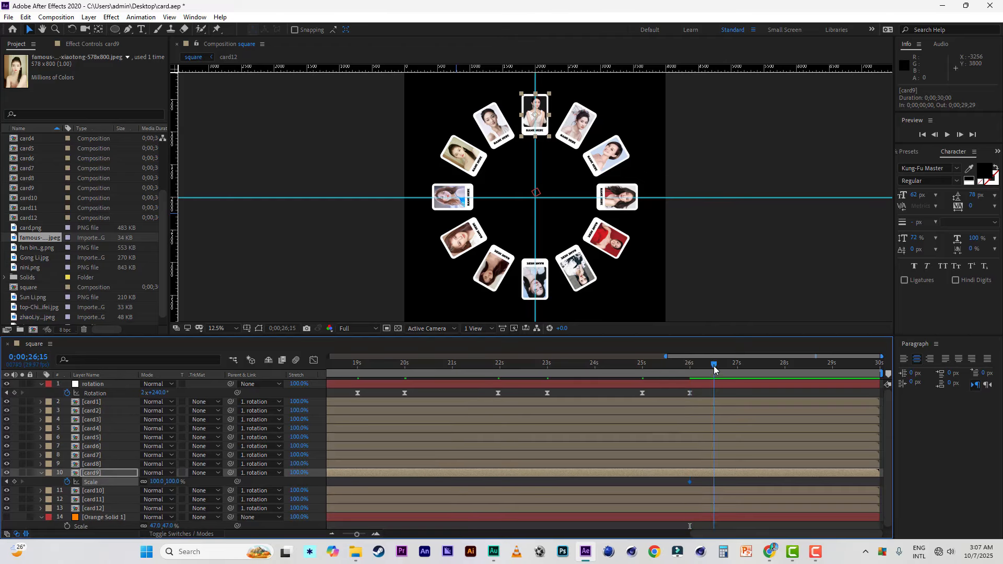
{"action": "left_click", "coordinate": [170, 481]}
{"action": "type", "text": "140"}
{"action": "key", "text": "Return"}
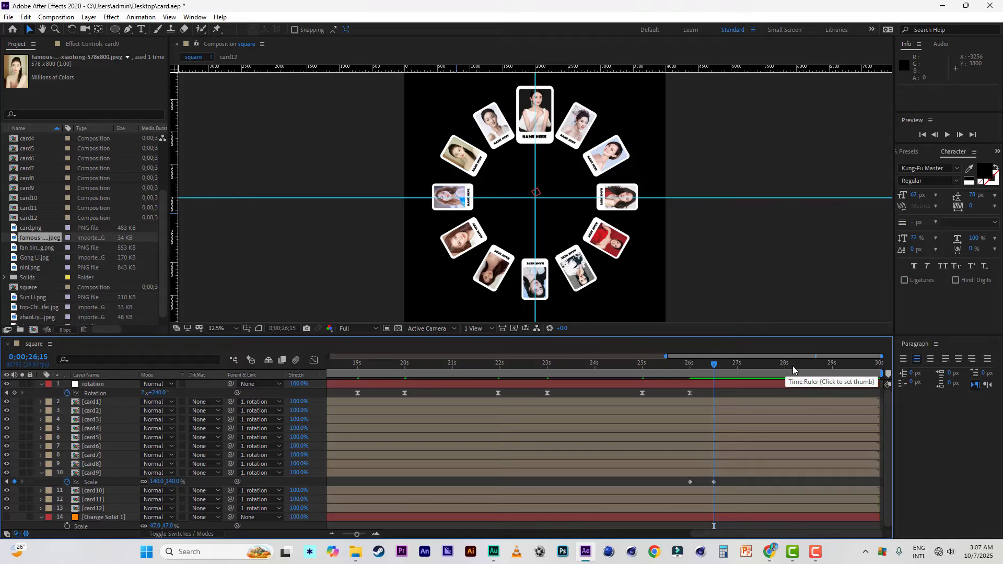
Step: Hold card9's Scale at 140% with a keyframe at 0;00;28;13, and set it to 100% at 0;00;28;29
{"action": "left_click", "coordinate": [804, 364]}
{"action": "left_click", "coordinate": [14, 481]}
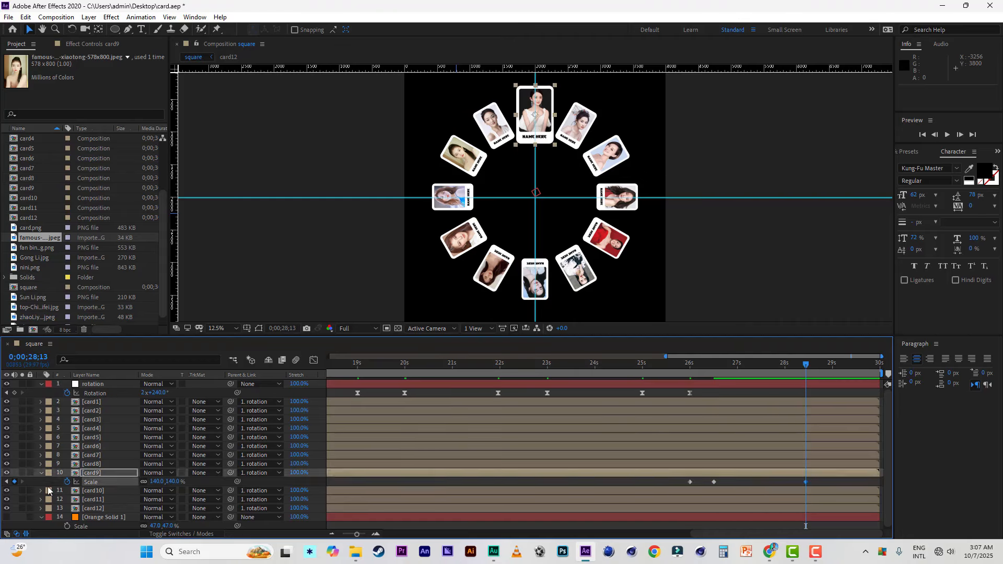
{"action": "left_click", "coordinate": [832, 364]}
{"action": "left_click", "coordinate": [173, 481]}
{"action": "type", "text": "100"}
{"action": "left_click", "coordinate": [208, 483]}
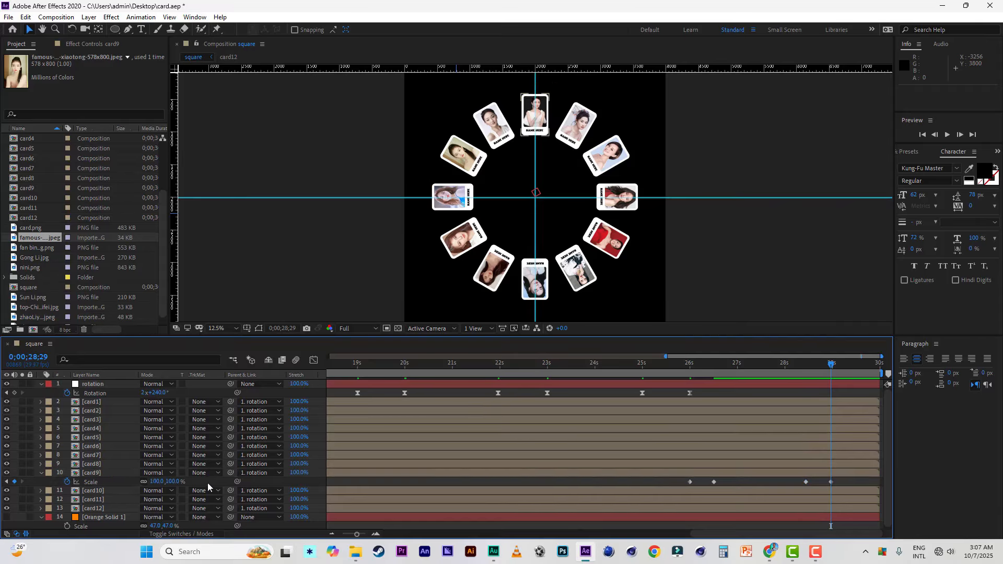
Step: Add a Rotation keyframe to the rotation layer at 0;00;28;00 and set Rotation to 2x+270° at 0;00;28;29
{"action": "left_click", "coordinate": [785, 368]}
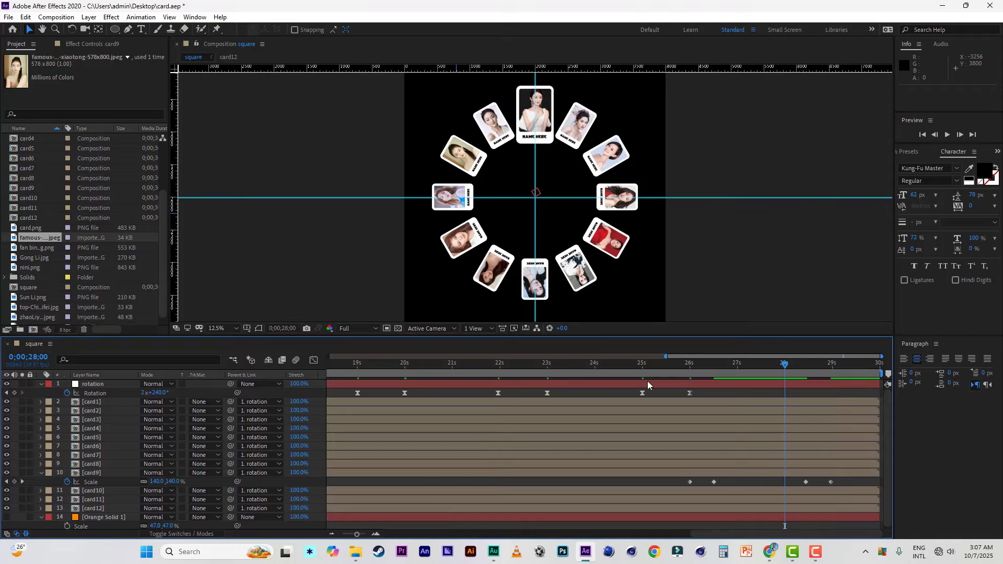
{"action": "left_click", "coordinate": [14, 393]}
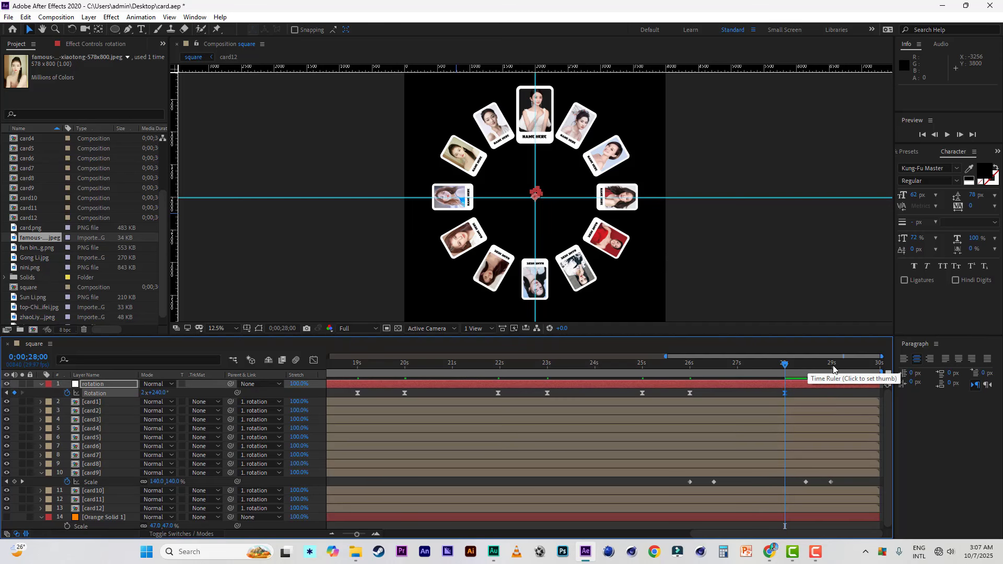
{"action": "left_click", "coordinate": [832, 368]}
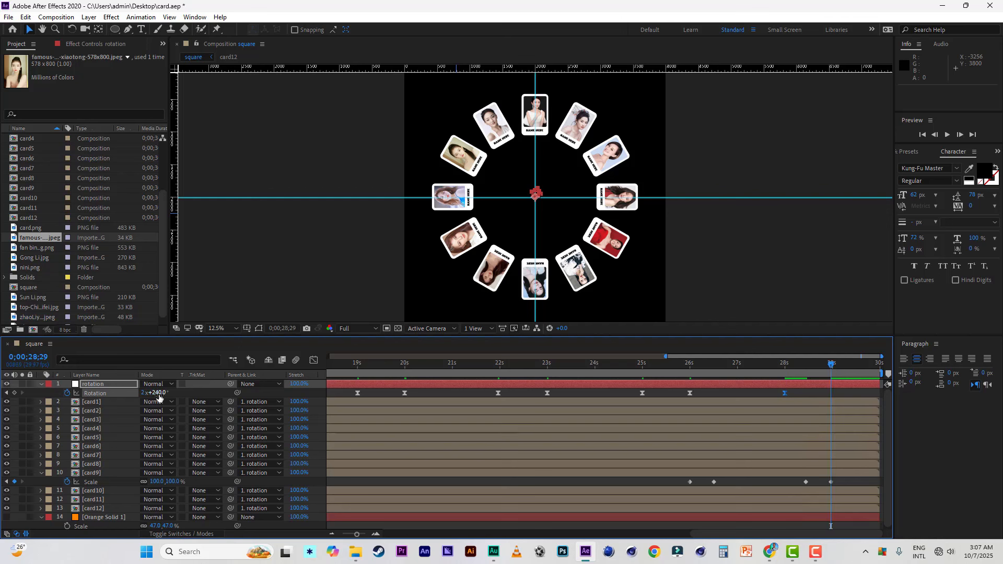
{"action": "left_click_drag", "start_coordinate": [158, 396], "coordinate": [176, 397]}
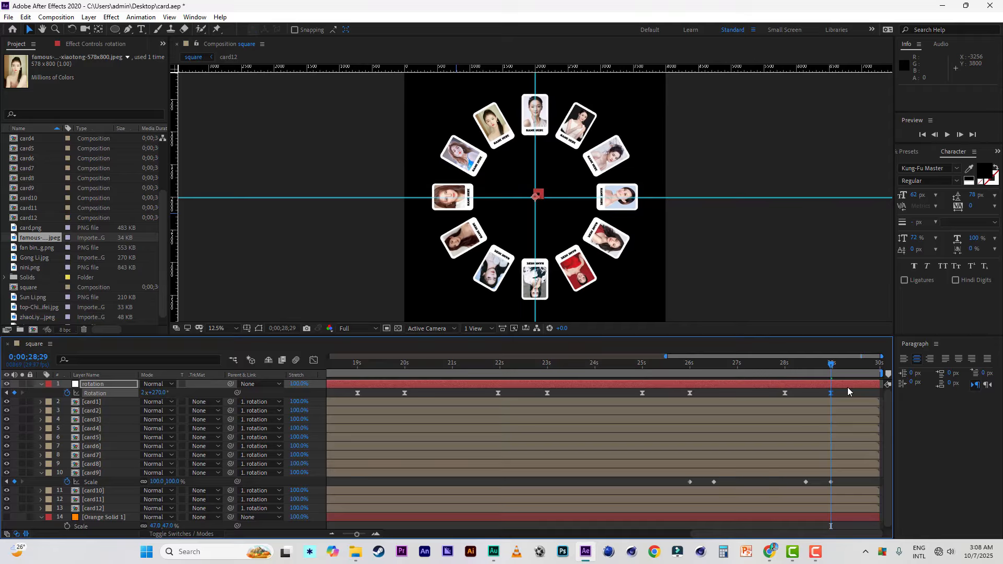
Step: Set the rotation layer's Rotation to 3x+330° at the last frame, 0;00;29;29, and save the project
{"action": "left_click_drag", "start_coordinate": [848, 364], "coordinate": [898, 364]}
{"action": "left_click_drag", "start_coordinate": [155, 396], "coordinate": [387, 405]}
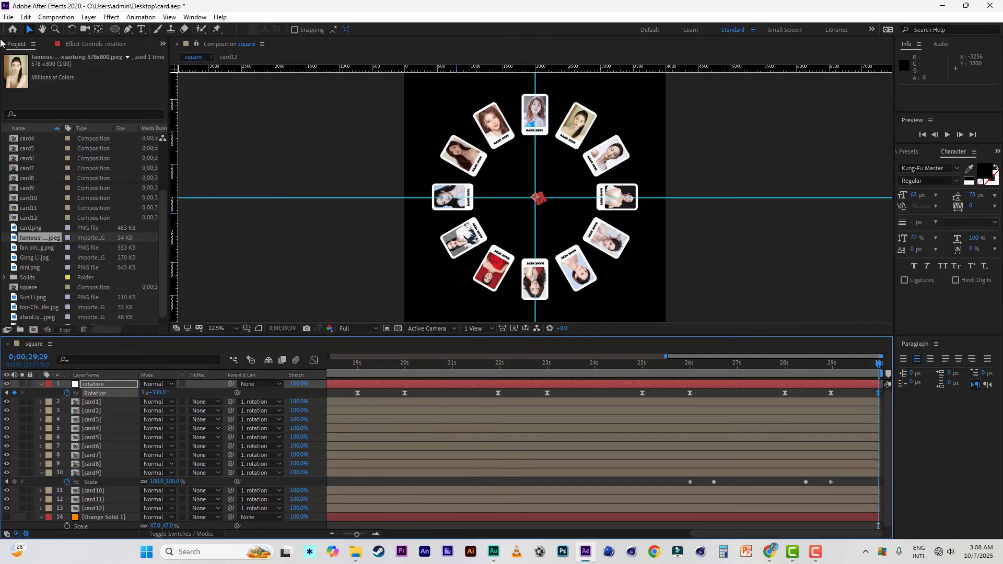
{"action": "left_click", "coordinate": [8, 17]}
{"action": "left_click", "coordinate": [28, 116]}
{"action": "left_click_drag", "start_coordinate": [666, 356], "coordinate": [330, 356]}
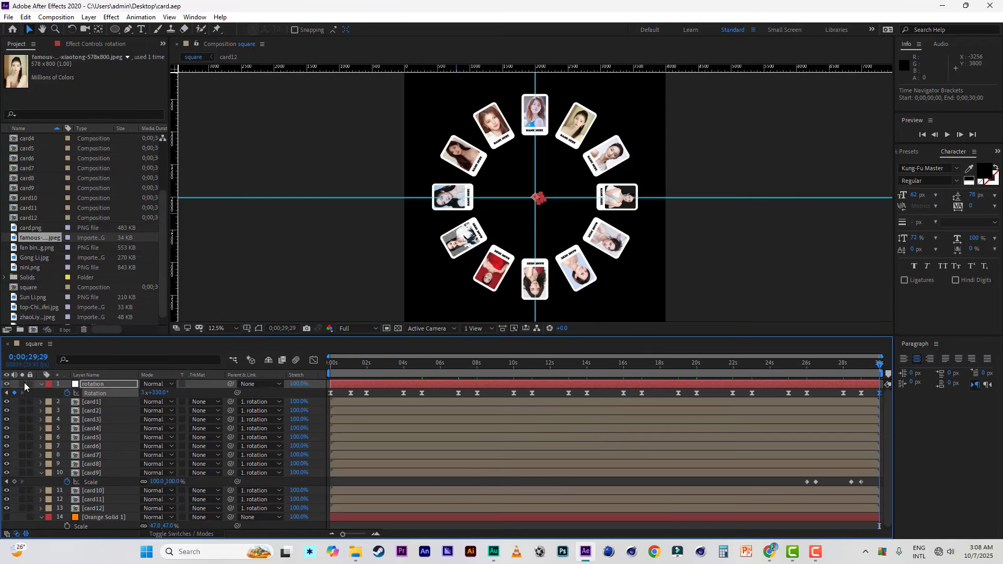
Step: Create a new 1920 x 1080 px composition named final with a duration of 0;00;30;00
{"action": "left_click", "coordinate": [32, 329]}
{"action": "left_click", "coordinate": [162, 214]}
{"action": "type", "text": "1920"}
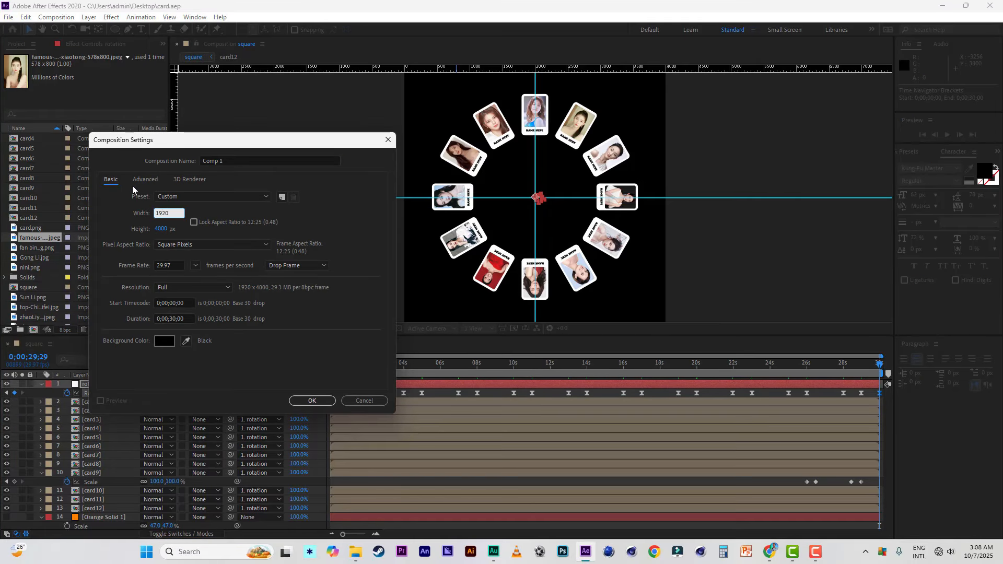
{"action": "left_click", "coordinate": [162, 230]}
{"action": "type", "text": "1080"}
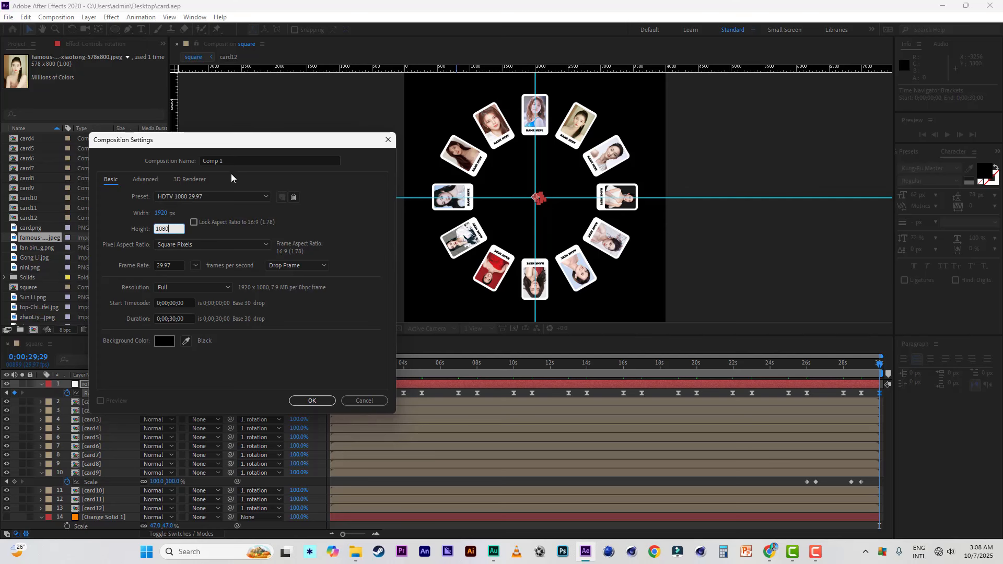
{"action": "left_click_drag", "start_coordinate": [233, 162], "coordinate": [157, 155]}
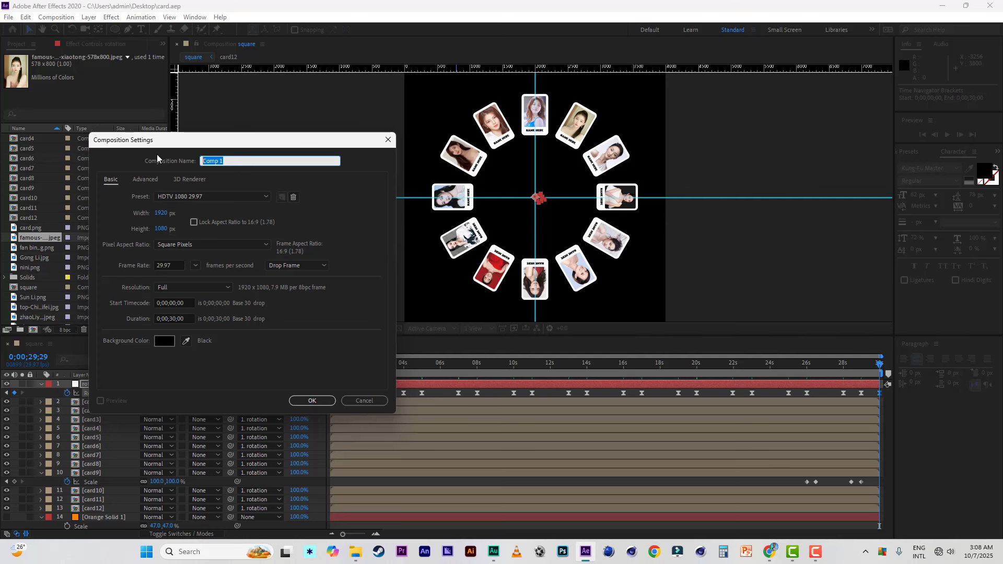
{"action": "type", "text": "final"}
{"action": "left_click", "coordinate": [315, 400]}
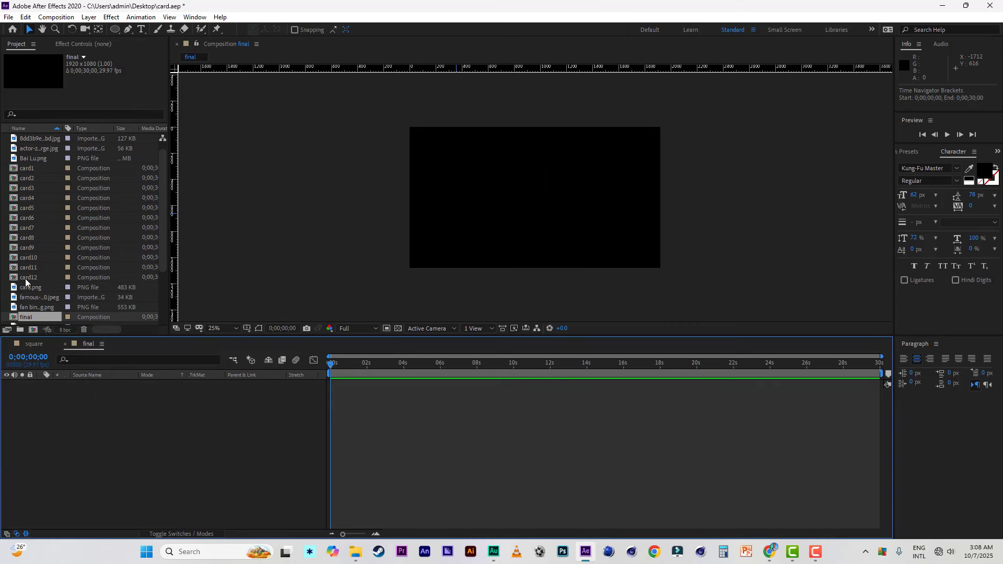
Step: In the square composition, reveal the Scale keyframes of layers card1 through card9 and enlarge the timeline area to show them all
{"action": "scroll", "coordinate": [25, 282], "scroll_direction": "down", "scroll_amount": 2}
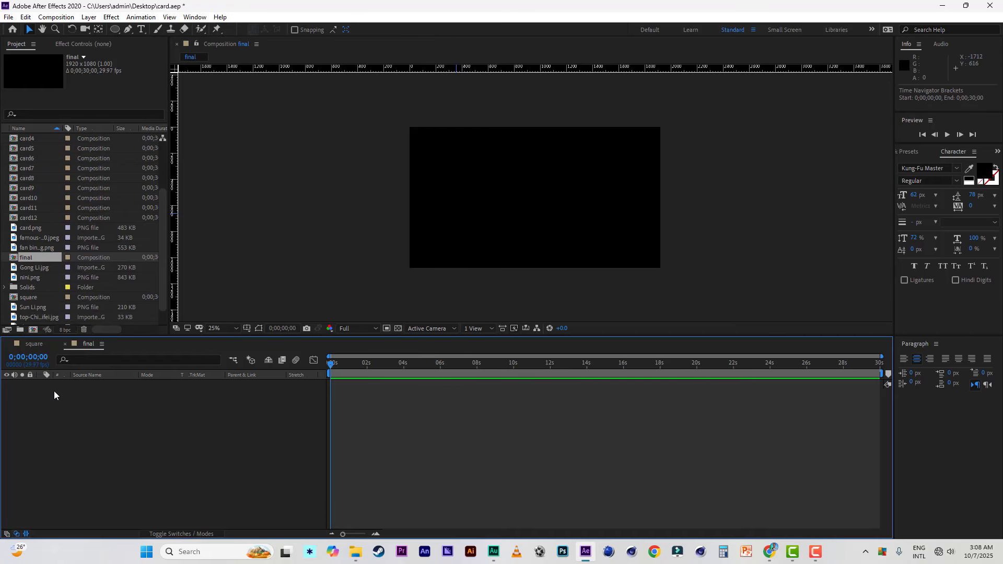
{"action": "left_click", "coordinate": [43, 344]}
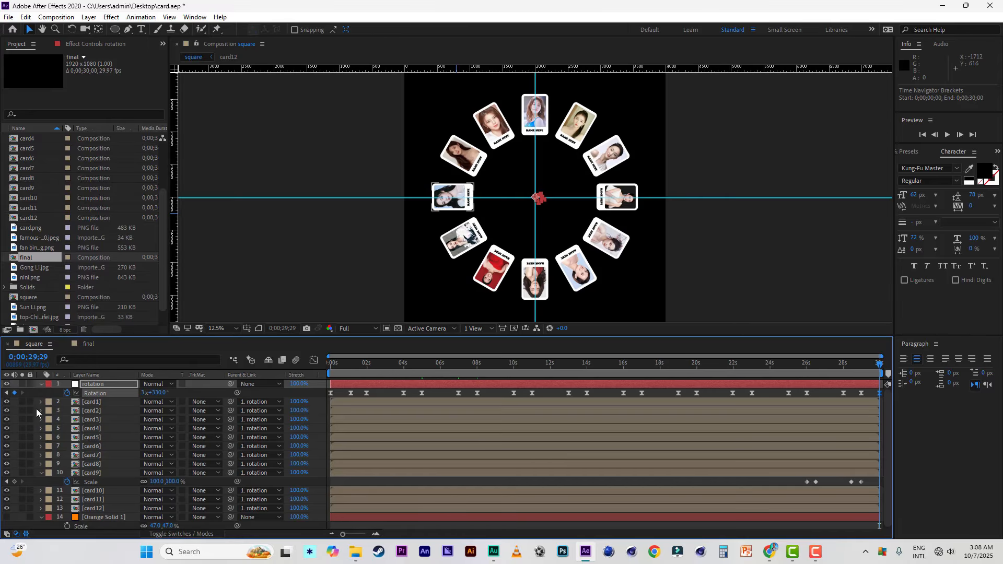
{"action": "left_click", "coordinate": [41, 473]}
{"action": "left_click", "coordinate": [92, 473]}
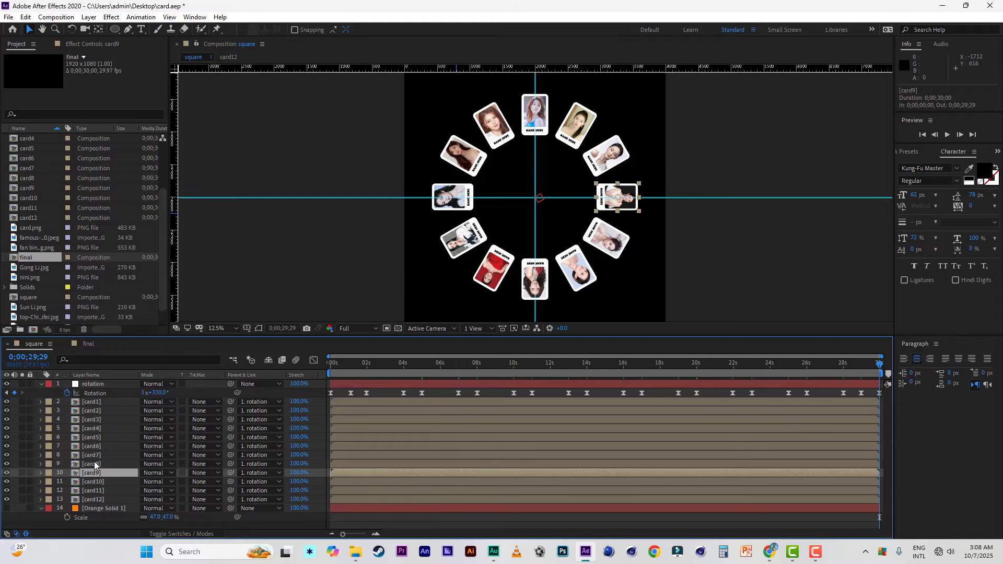
{"action": "left_click", "coordinate": [99, 402], "text": "shift"}
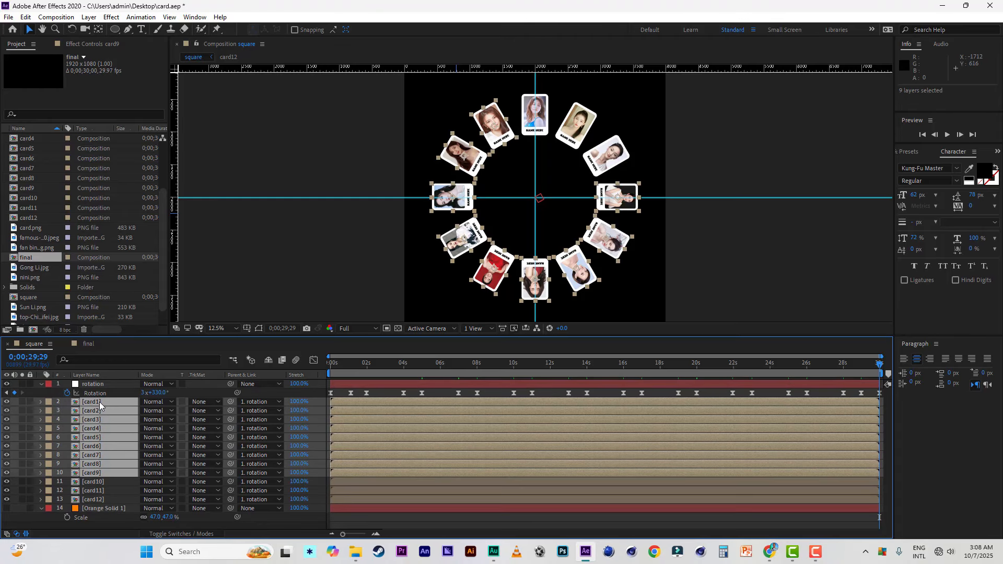
{"action": "key", "text": "s"}
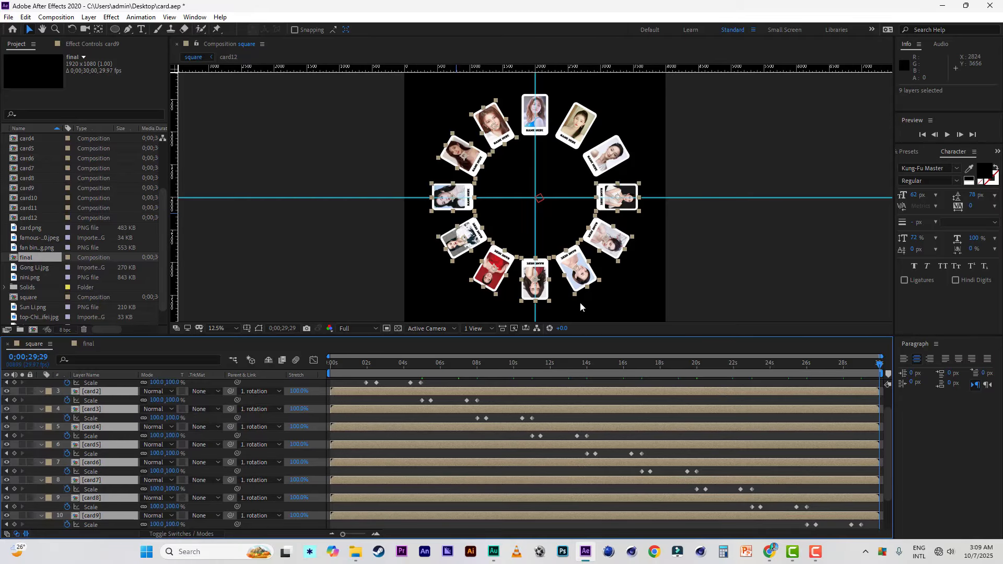
{"action": "left_click_drag", "start_coordinate": [653, 337], "coordinate": [653, 252]}
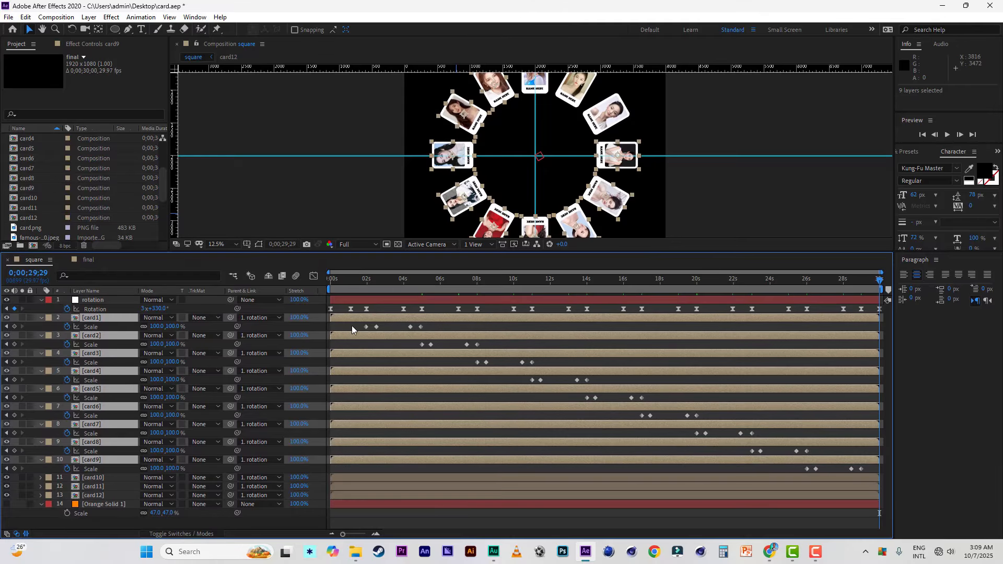
Step: Apply Easy Ease to all Scale keyframes of card1 through card9
{"action": "left_click_drag", "start_coordinate": [353, 322], "coordinate": [906, 472]}
{"action": "right_click", "coordinate": [861, 469]}
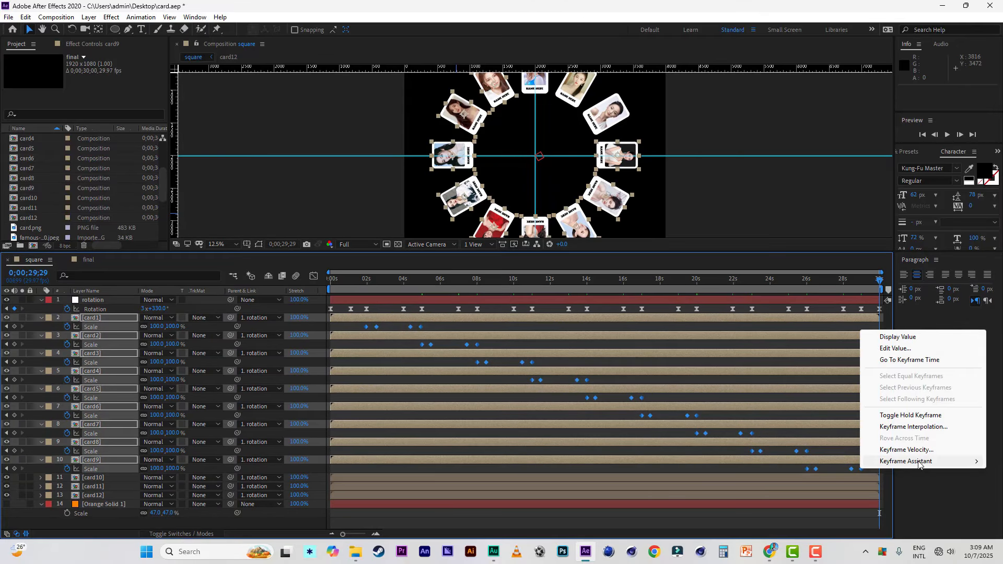
{"action": "mouse_move", "coordinate": [918, 465]}
{"action": "left_click", "coordinate": [723, 392]}
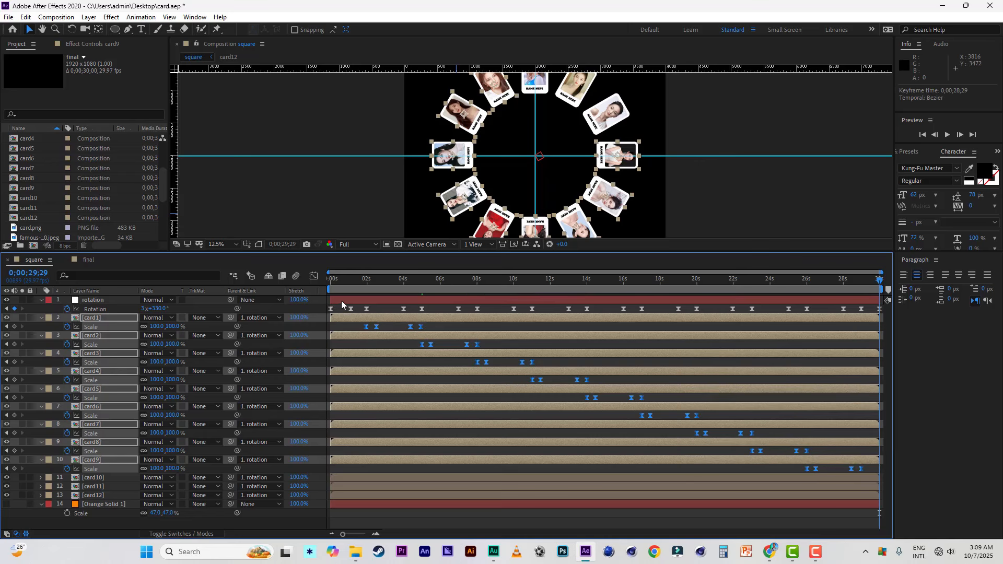
Step: Preview the square composition's wheel animation from 0;00;00;00
{"action": "left_click_drag", "start_coordinate": [349, 277], "coordinate": [290, 281]}
{"action": "key", "text": "space"}
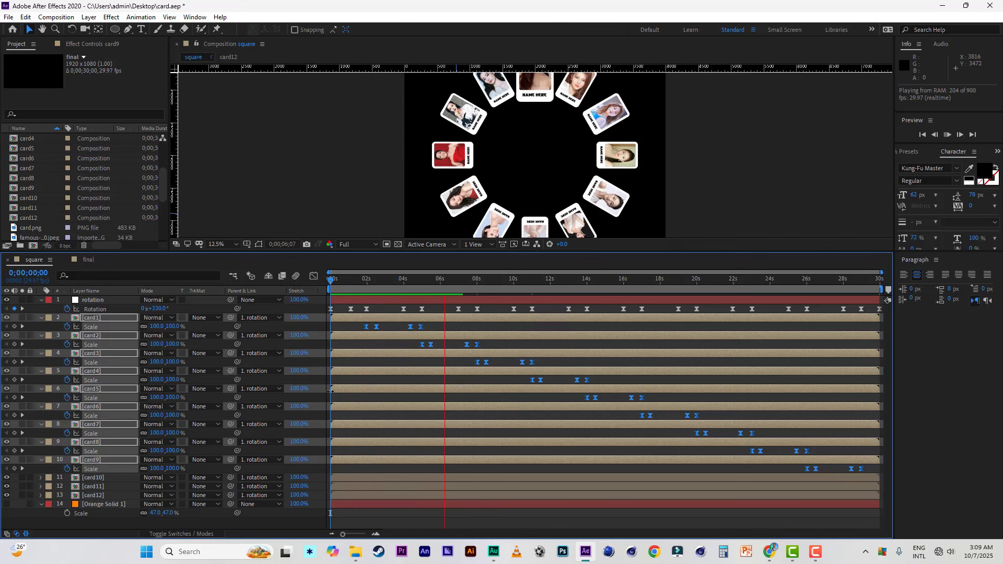
{"action": "key", "text": "space"}
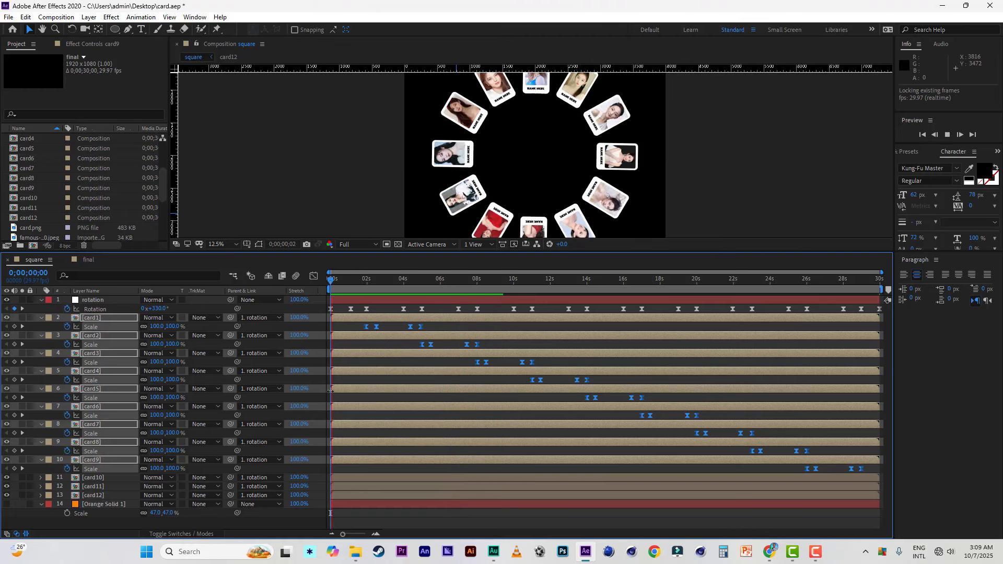
{"action": "key", "text": "space"}
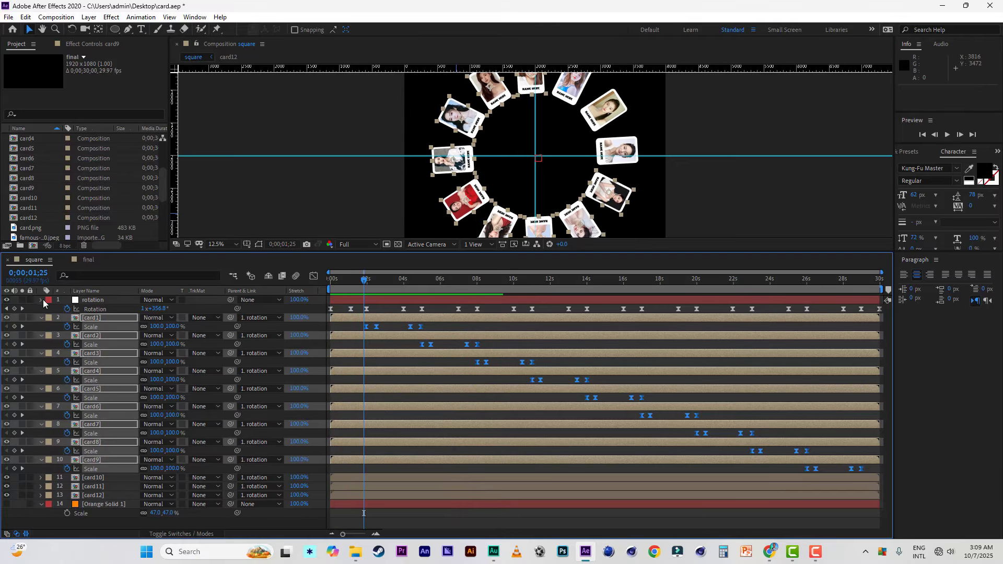
Step: Collapse the revealed properties of the rotation and card layers and give the composition view more height
{"action": "left_click", "coordinate": [41, 300]}
{"action": "key", "text": "u"}
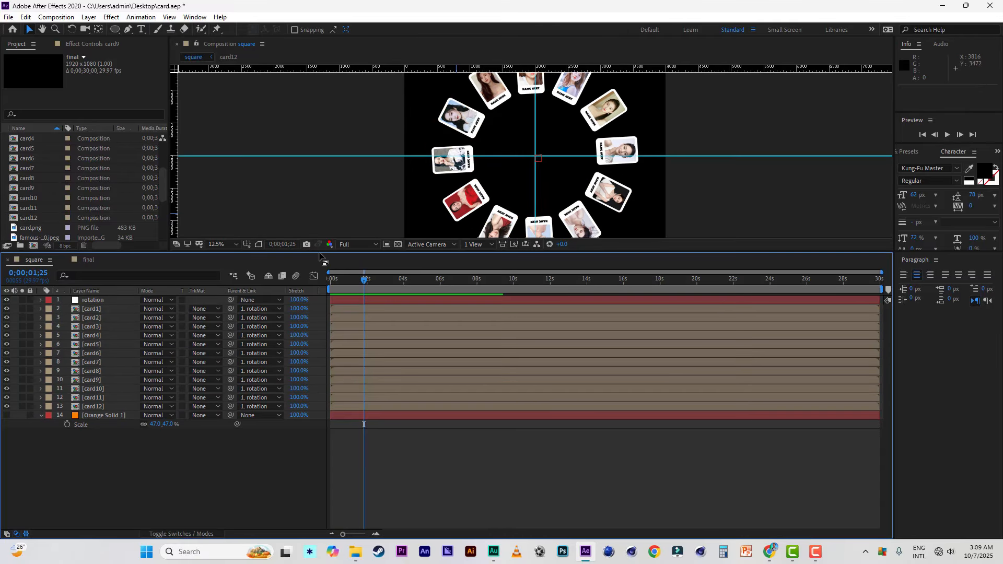
{"action": "left_click_drag", "start_coordinate": [320, 254], "coordinate": [318, 303]}
Step: Open the final composition, fit it to the viewer, and add the square composition to it as a layer
{"action": "left_click", "coordinate": [83, 317]}
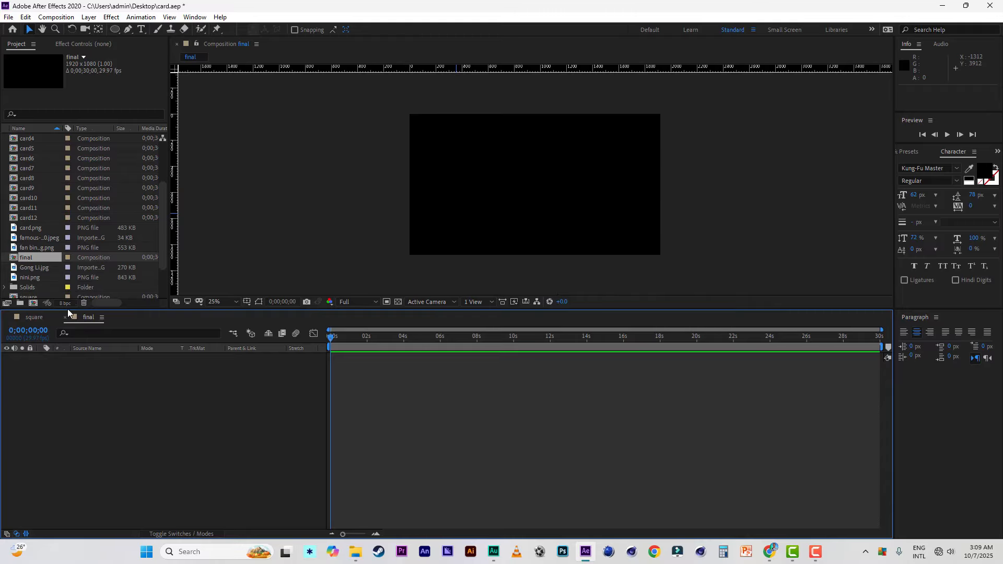
{"action": "left_click_drag", "start_coordinate": [396, 312], "coordinate": [397, 333]}
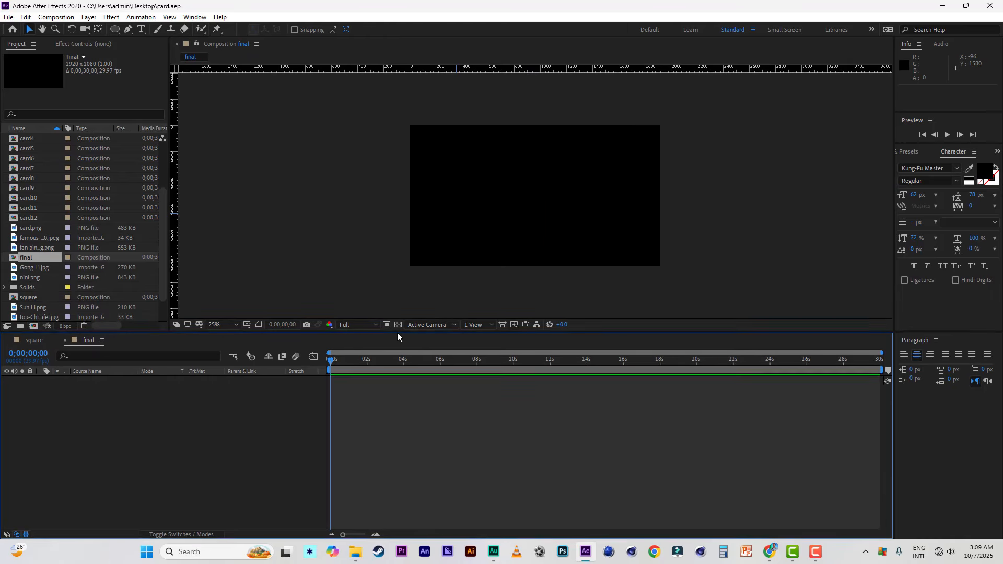
{"action": "left_click", "coordinate": [219, 325]}
{"action": "left_click", "coordinate": [220, 335]}
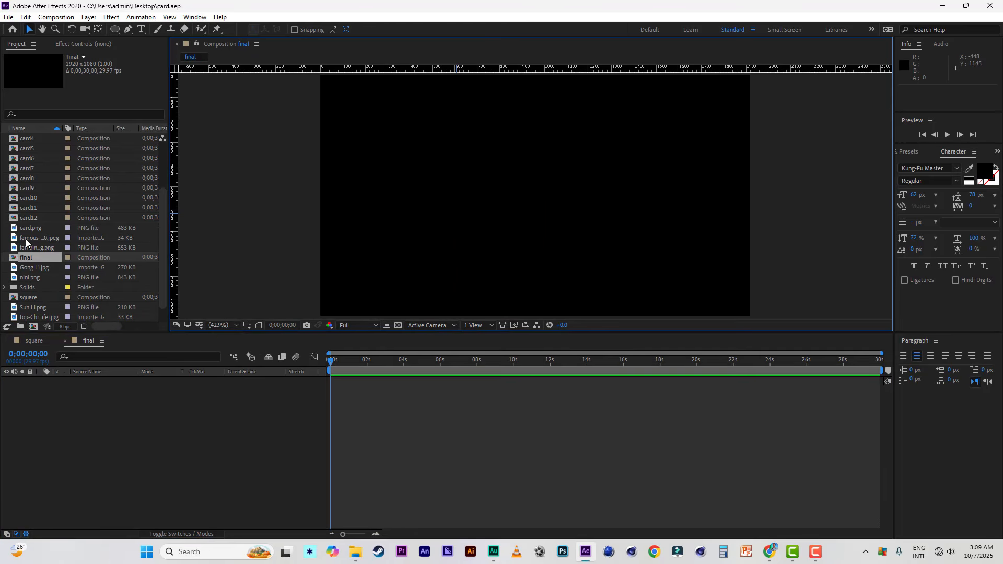
{"action": "left_click_drag", "start_coordinate": [18, 298], "coordinate": [72, 421]}
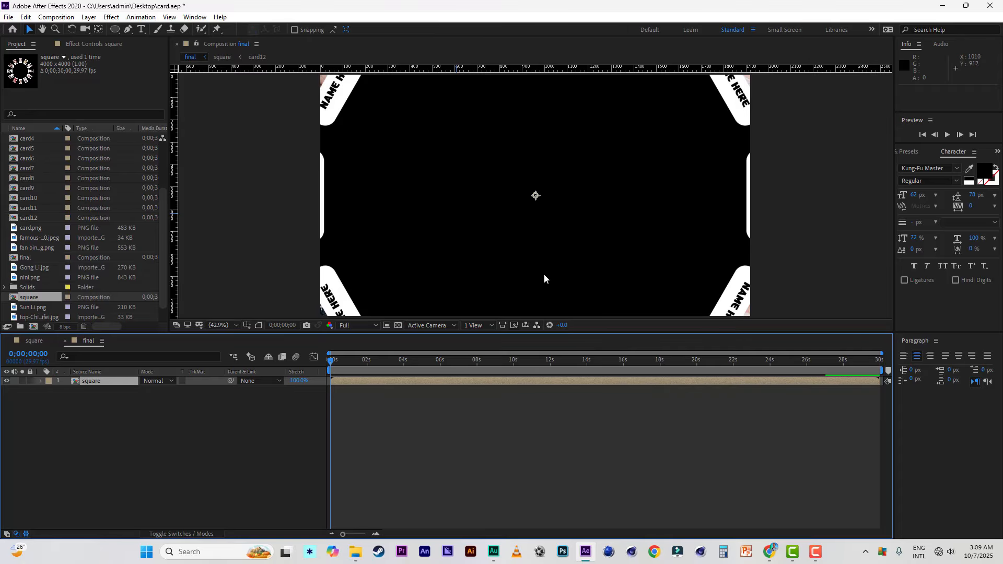
Step: Move the square layer straight down to Position 960, 1796, framing the enlarged top card at 0;00;03;05
{"action": "scroll", "coordinate": [543, 240], "scroll_direction": "down", "scroll_amount": 2}
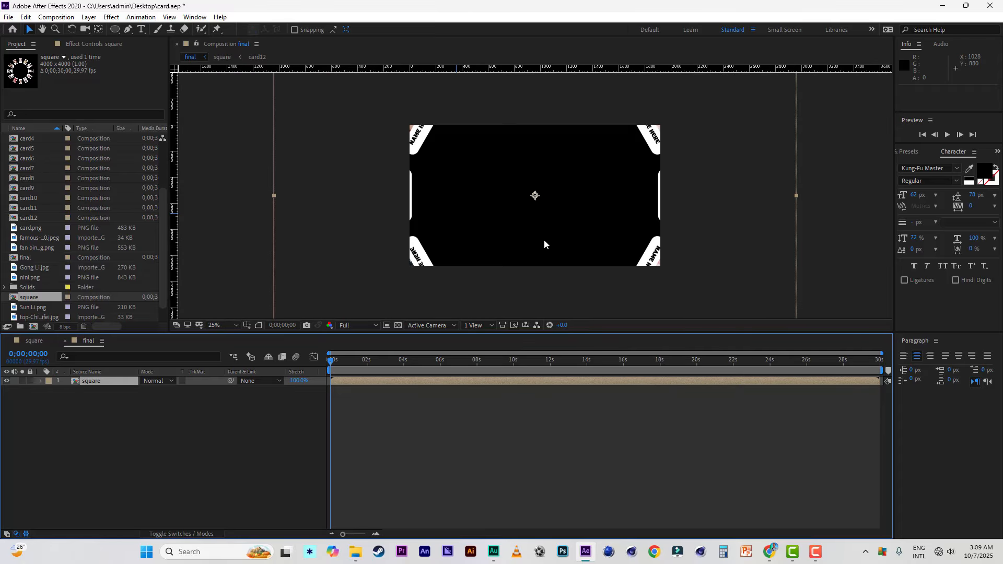
{"action": "key", "text": "Down"}
{"action": "key", "text": "Down"}
{"action": "key", "text": "Down"}
{"action": "key", "text": "Down"}
{"action": "key", "text": "Down"}
{"action": "key", "text": "Down"}
{"action": "key", "text": "Down"}
{"action": "key", "text": "Down"}
{"action": "key", "text": "Down"}
{"action": "key", "text": "Down"}
{"action": "key", "text": "Down"}
{"action": "key", "text": "Down"}
{"action": "key", "text": "Down"}
{"action": "key", "text": "Down"}
{"action": "key", "text": "Down"}
{"action": "key", "text": "Down"}
{"action": "key", "text": "Down"}
{"action": "key", "text": "Down"}
{"action": "key", "text": "Down"}
{"action": "key", "text": "Down"}
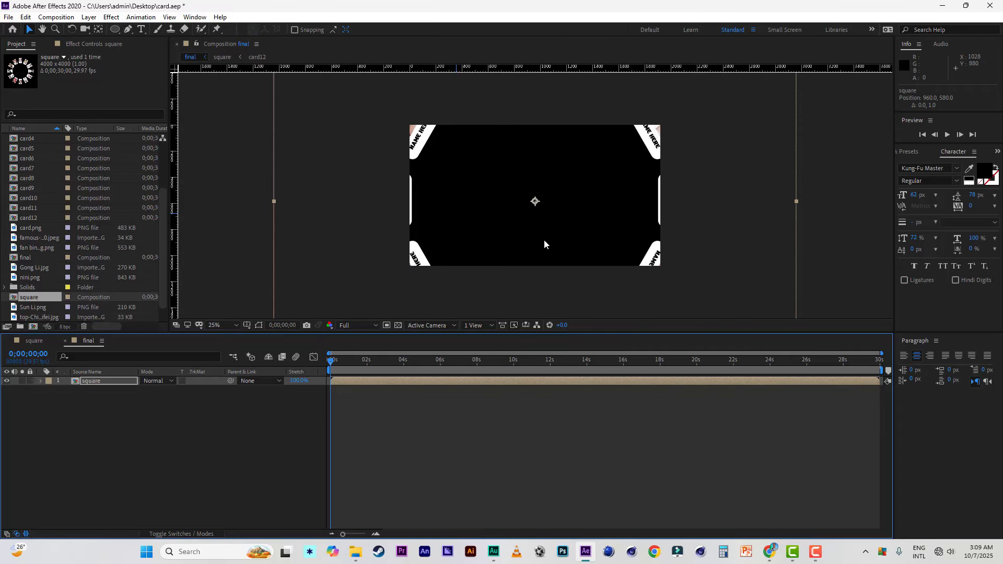
{"action": "key", "text": "Down"}
{"action": "key", "text": "Down"}
{"action": "key", "text": "Down"}
{"action": "key", "text": "Down"}
{"action": "key", "text": "Down"}
{"action": "key", "text": "Down"}
{"action": "key", "text": "Down"}
{"action": "key", "text": "Down"}
{"action": "key", "text": "Down"}
{"action": "key", "text": "Down"}
{"action": "key", "text": "Down"}
{"action": "key", "text": "Down"}
{"action": "key", "text": "Down"}
{"action": "key", "text": "Down"}
{"action": "key", "text": "Down"}
{"action": "key", "text": "Down"}
{"action": "key", "text": "Down"}
{"action": "key", "text": "Down"}
{"action": "key", "text": "Down"}
{"action": "key", "text": "Down"}
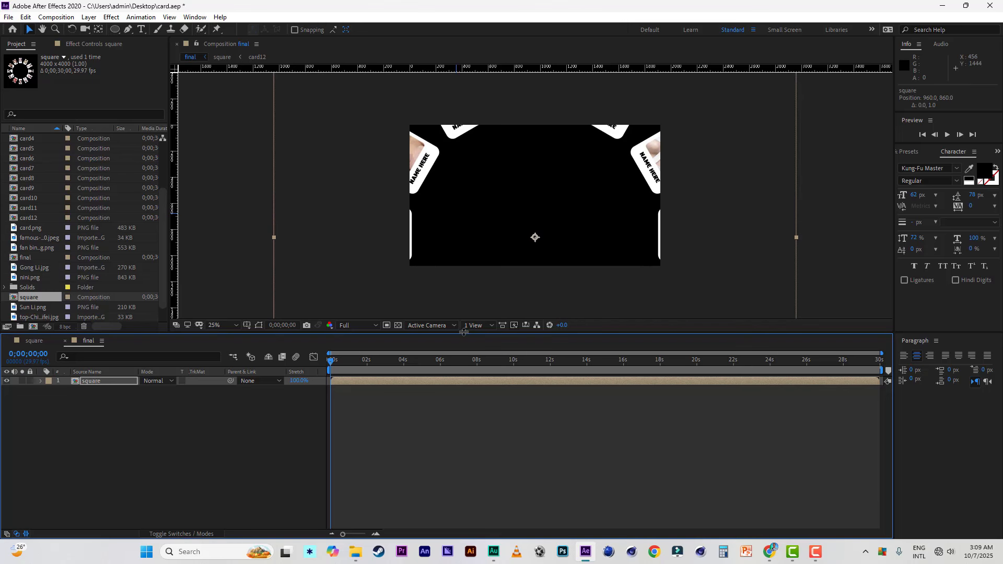
{"action": "key", "text": "Down"}
{"action": "key", "text": "Down"}
{"action": "key", "text": "Down"}
{"action": "key", "text": "Down"}
{"action": "key", "text": "Down"}
{"action": "key", "text": "Down"}
{"action": "key", "text": "Down"}
{"action": "key", "text": "Down"}
{"action": "key", "text": "Down"}
{"action": "key", "text": "Down"}
{"action": "key", "text": "Down"}
{"action": "key", "text": "Down"}
{"action": "key", "text": "Down"}
{"action": "key", "text": "Down"}
{"action": "key", "text": "Down"}
{"action": "key", "text": "Down"}
{"action": "key", "text": "Down"}
{"action": "key", "text": "Down"}
{"action": "key", "text": "Down"}
{"action": "key", "text": "Down"}
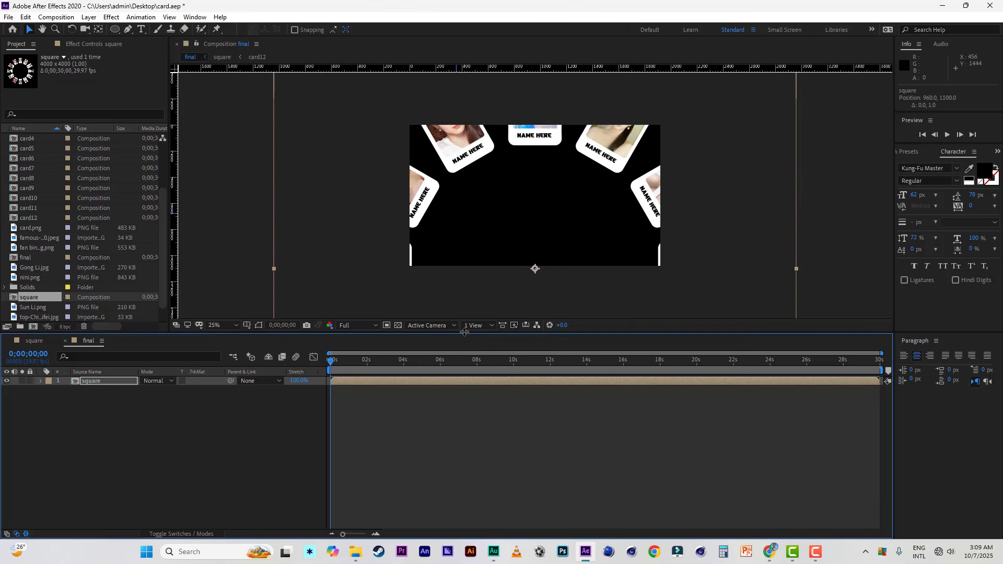
{"action": "left_click_drag", "start_coordinate": [367, 362], "coordinate": [387, 361]}
{"action": "key", "text": "Down"}
{"action": "key", "text": "Down"}
{"action": "key", "text": "Down"}
{"action": "key", "text": "Down"}
{"action": "key", "text": "Down"}
{"action": "key", "text": "Down"}
{"action": "key", "text": "Down"}
{"action": "key", "text": "Down"}
{"action": "key", "text": "Down"}
{"action": "key", "text": "Down"}
{"action": "key", "text": "Down"}
{"action": "key", "text": "Down"}
{"action": "key", "text": "Down"}
{"action": "key", "text": "Down"}
{"action": "key", "text": "Down"}
{"action": "key", "text": "Down"}
{"action": "key", "text": "Down"}
{"action": "key", "text": "Down"}
{"action": "key", "text": "Down"}
{"action": "key", "text": "Down"}
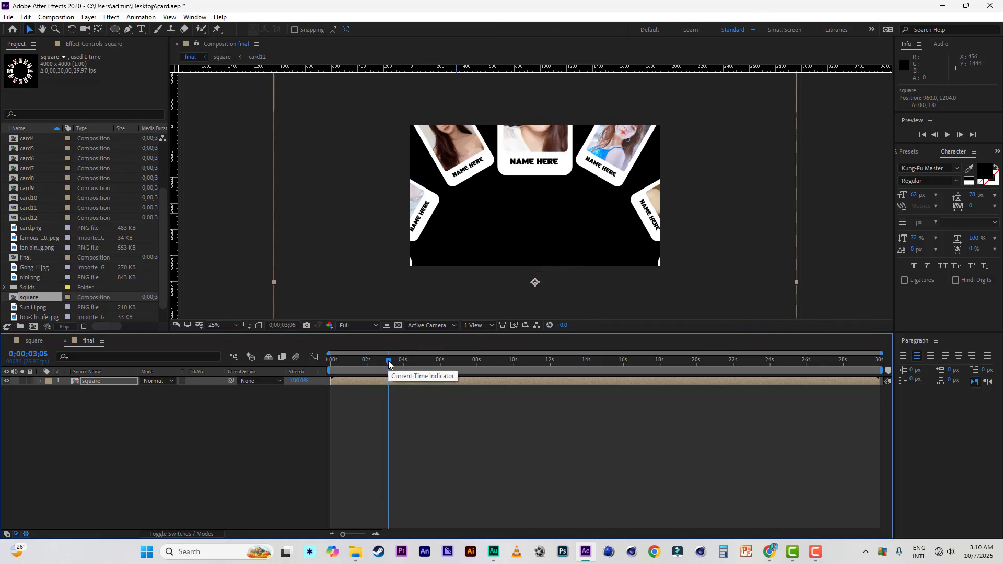
{"action": "key", "text": "Down"}
{"action": "key", "text": "Down"}
{"action": "key", "text": "Down"}
{"action": "key", "text": "Down"}
{"action": "key", "text": "Down"}
{"action": "key", "text": "Down"}
{"action": "key", "text": "Down"}
{"action": "key", "text": "Down"}
{"action": "key", "text": "Down"}
{"action": "key", "text": "Down"}
{"action": "key", "text": "Down"}
{"action": "key", "text": "Down"}
{"action": "key", "text": "Down"}
{"action": "key", "text": "Down"}
{"action": "key", "text": "Down"}
{"action": "key", "text": "Down"}
{"action": "key", "text": "Down"}
{"action": "key", "text": "Down"}
{"action": "key", "text": "Down"}
{"action": "key", "text": "Down"}
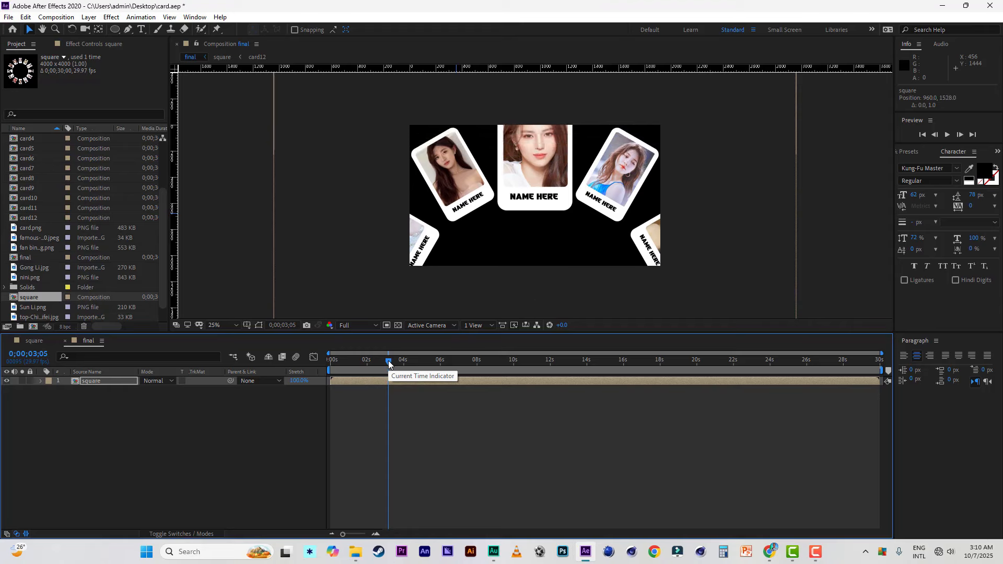
{"action": "key", "text": "Down"}
{"action": "key", "text": "Down"}
{"action": "key", "text": "Down"}
{"action": "key", "text": "Down"}
{"action": "key", "text": "Down"}
{"action": "key", "text": "Down"}
{"action": "key", "text": "Down"}
{"action": "key", "text": "Down"}
{"action": "key", "text": "Down"}
{"action": "key", "text": "Down"}
{"action": "key", "text": "Down"}
{"action": "key", "text": "Down"}
{"action": "key", "text": "Down"}
{"action": "key", "text": "Down"}
{"action": "key", "text": "Down"}
{"action": "key", "text": "Down"}
{"action": "key", "text": "Down"}
{"action": "key", "text": "Down"}
{"action": "key", "text": "Down"}
{"action": "key", "text": "Down"}
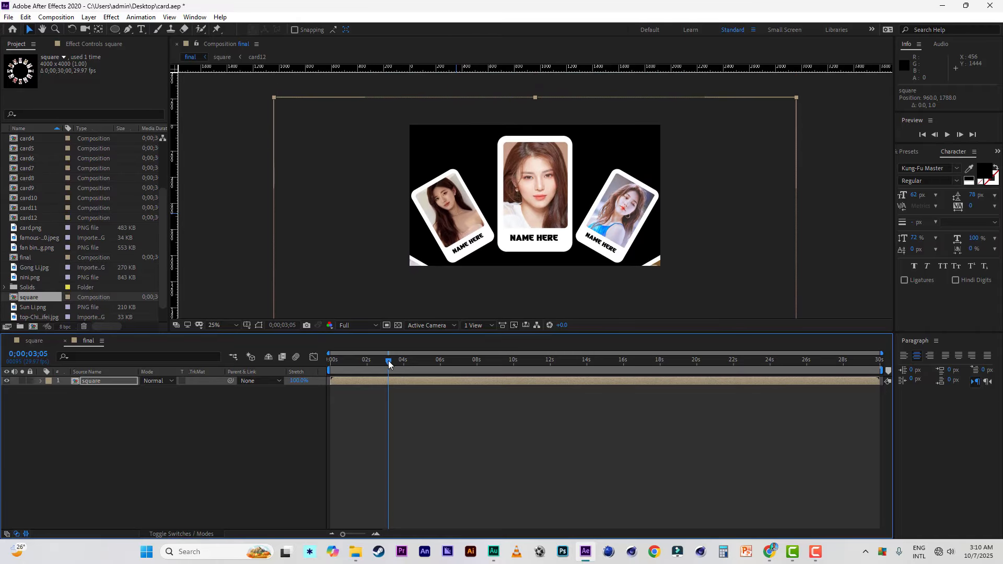
{"action": "key", "text": "Down"}
{"action": "key", "text": "Down"}
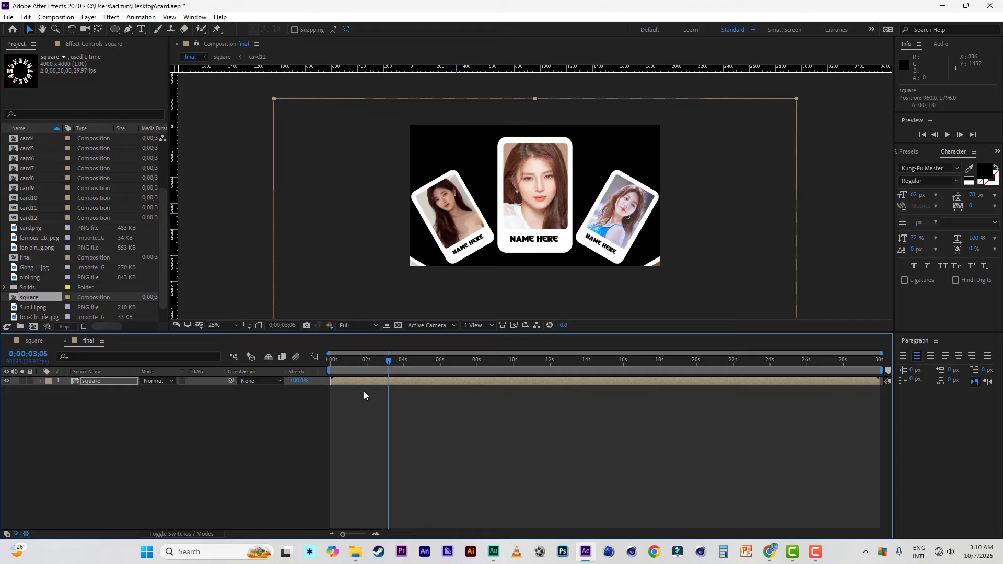
Step: Add Position and Scale keyframes to the square layer and place both at 0;00;02;00
{"action": "key", "text": "p"}
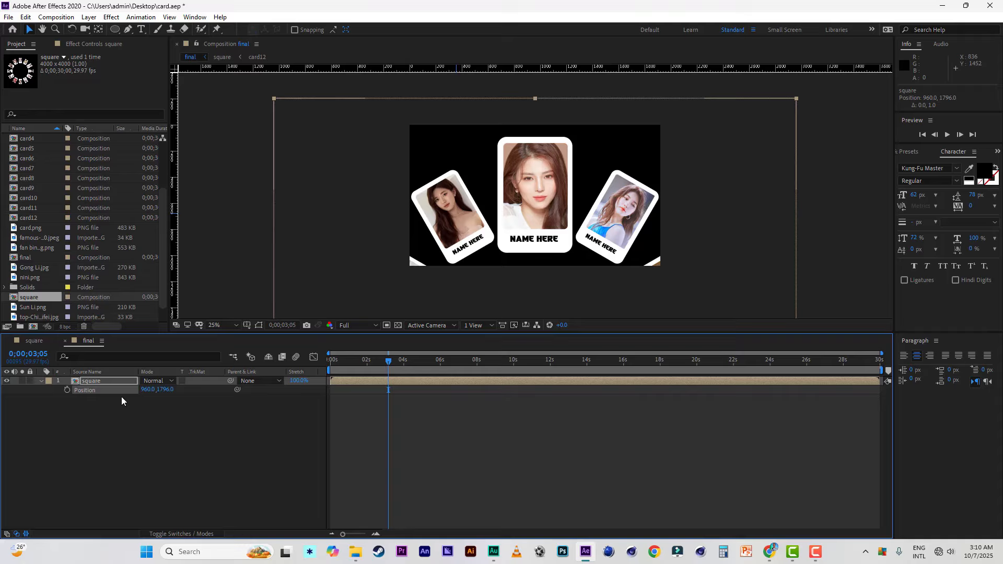
{"action": "key", "text": "shift+s"}
{"action": "left_click", "coordinate": [67, 389]}
{"action": "left_click", "coordinate": [67, 399]}
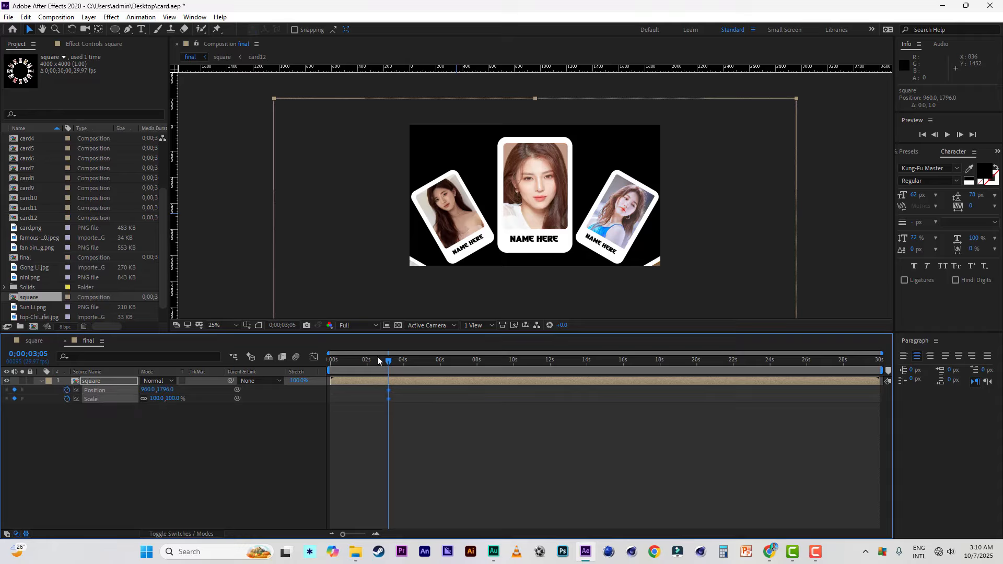
Step: At 0;00;00;00, reduce the square layer's Scale to 34% and move it up to Position 968, 536
{"action": "left_click_drag", "start_coordinate": [387, 364], "coordinate": [323, 362]}
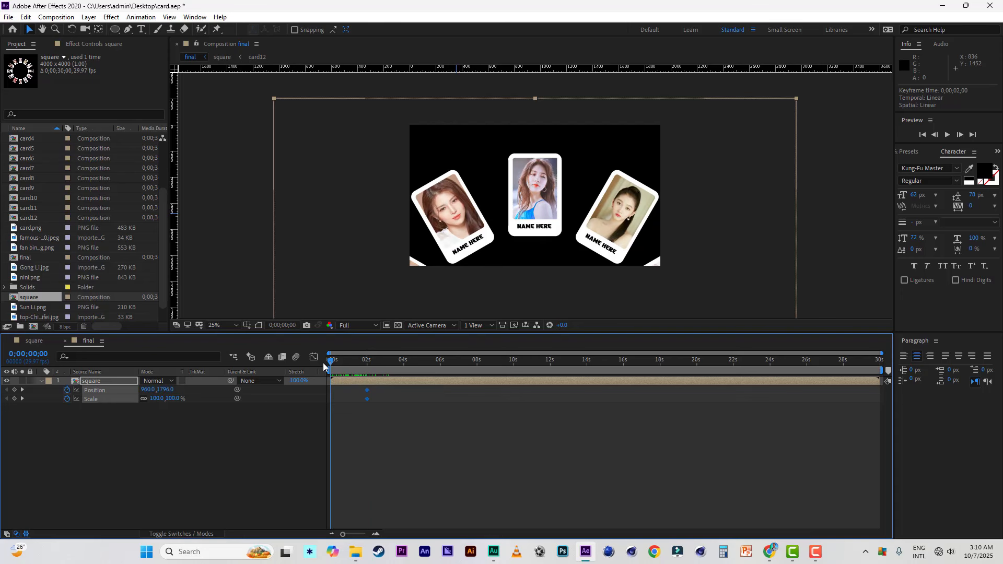
{"action": "left_click", "coordinate": [164, 442]}
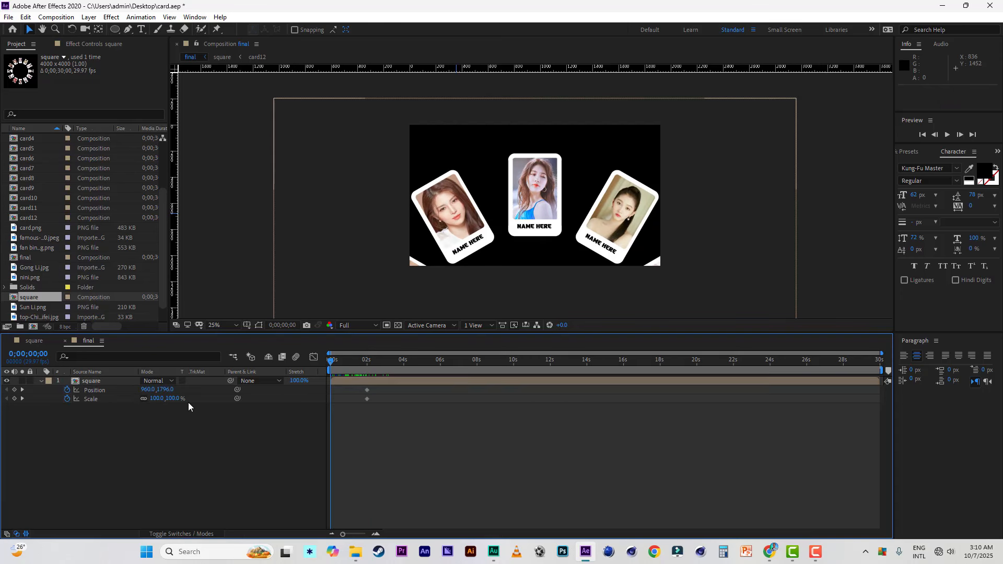
{"action": "left_click_drag", "start_coordinate": [178, 399], "coordinate": [151, 398]}
{"action": "left_click", "coordinate": [522, 270]}
{"action": "left_click_drag", "start_coordinate": [521, 271], "coordinate": [533, 106]}
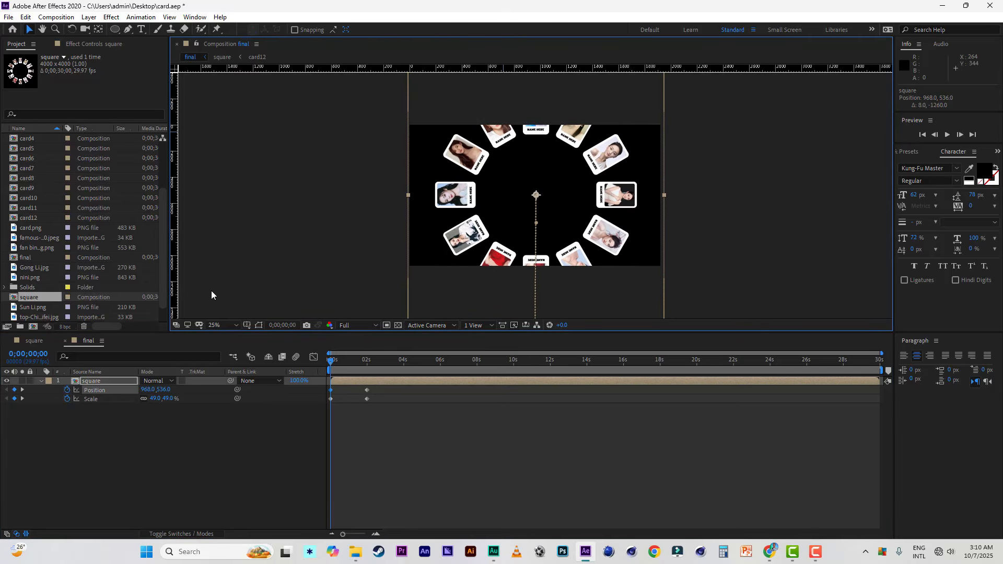
{"action": "left_click_drag", "start_coordinate": [167, 398], "coordinate": [160, 398]}
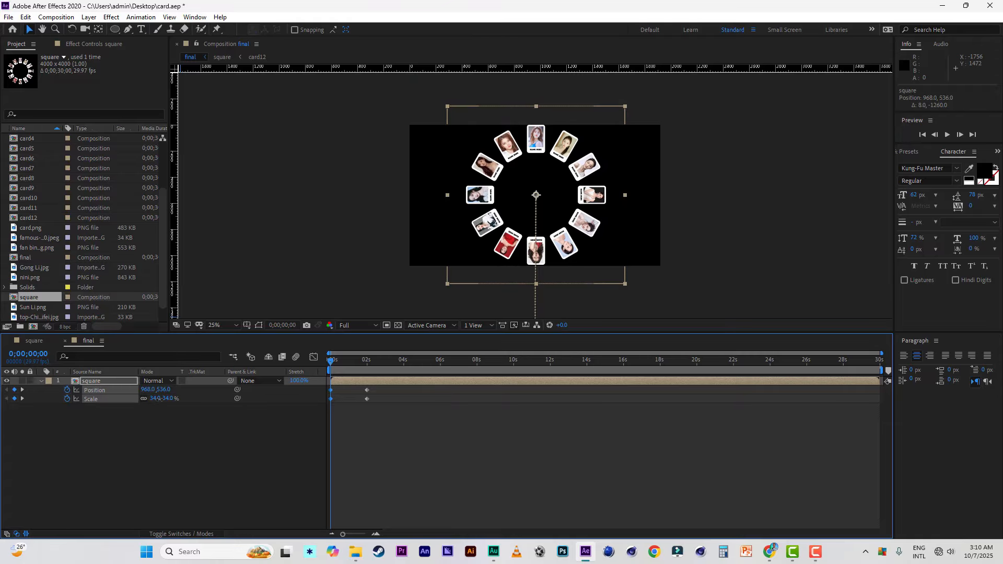
Step: Set the square layer's starting Position to 968, 540 and its Scale to 13%, and preview the opening zoom
{"action": "key", "text": "Down"}
{"action": "key", "text": "Down"}
{"action": "key", "text": "Down"}
{"action": "key", "text": "Down"}
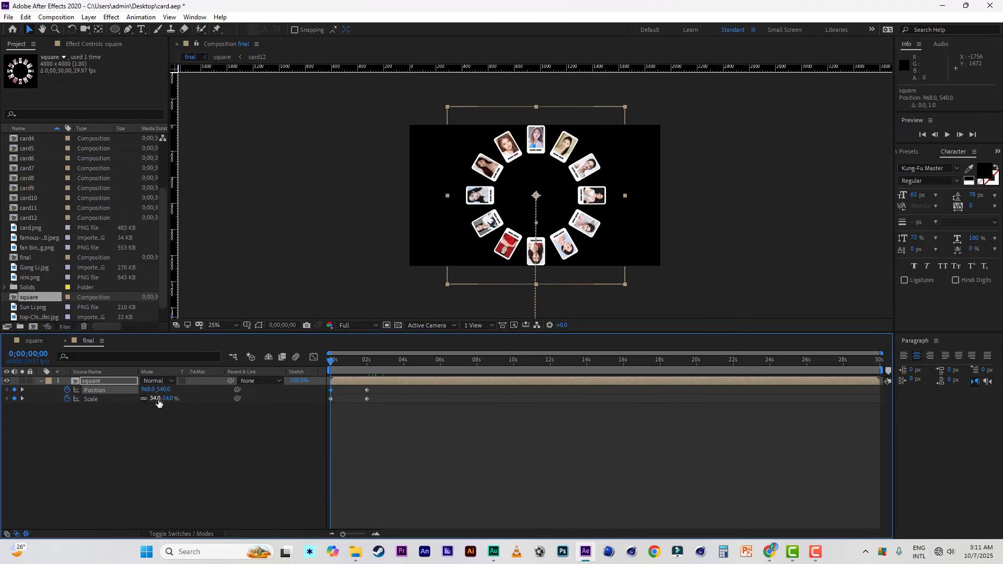
{"action": "left_click", "coordinate": [158, 400]}
{"action": "type", "text": "13"}
{"action": "key", "text": "Return"}
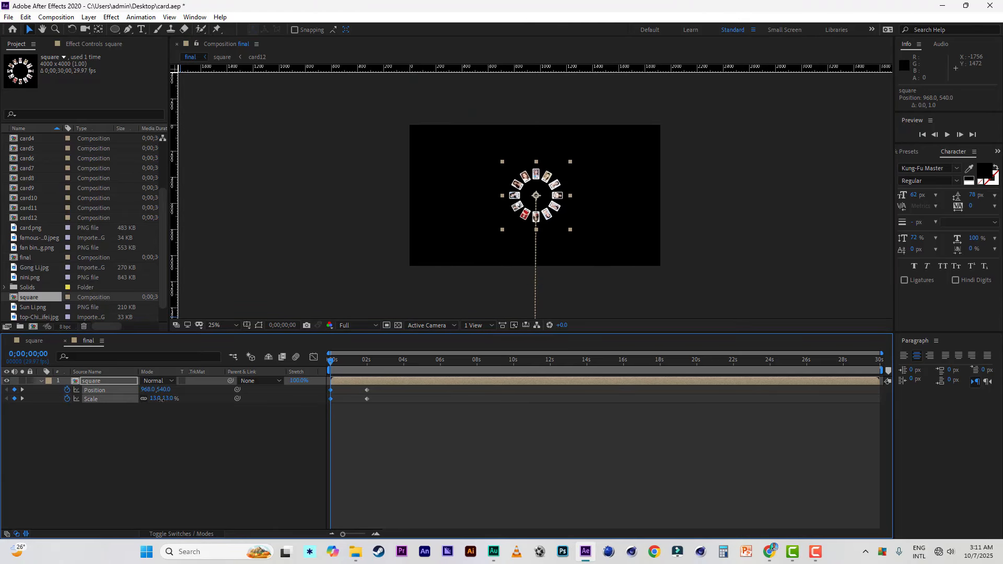
{"action": "key", "text": "space"}
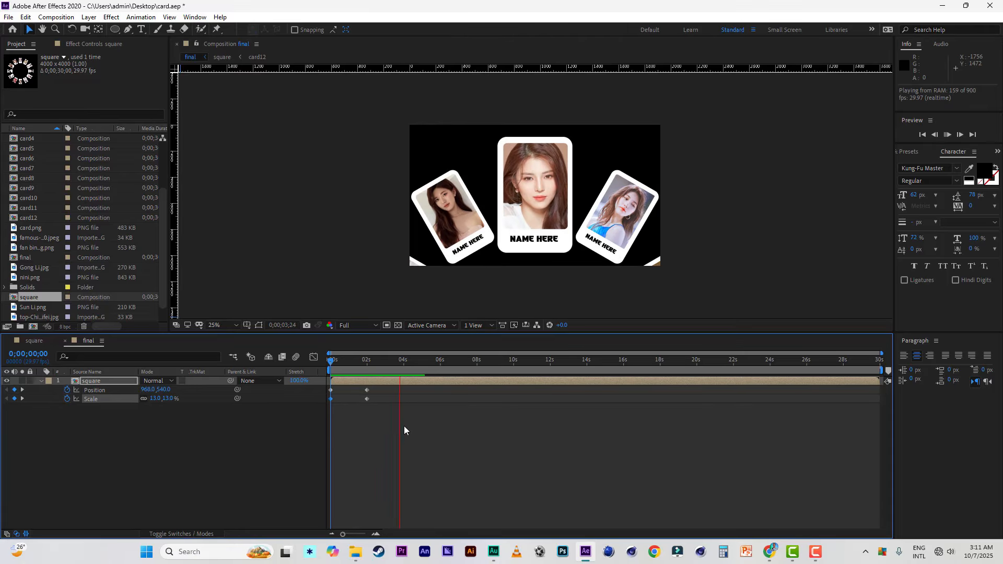
{"action": "key", "text": "space"}
Step: Apply Easy Ease to all of the square layer's Position and Scale keyframes and preview the animation through to its end
{"action": "left_click_drag", "start_coordinate": [380, 389], "coordinate": [328, 411]}
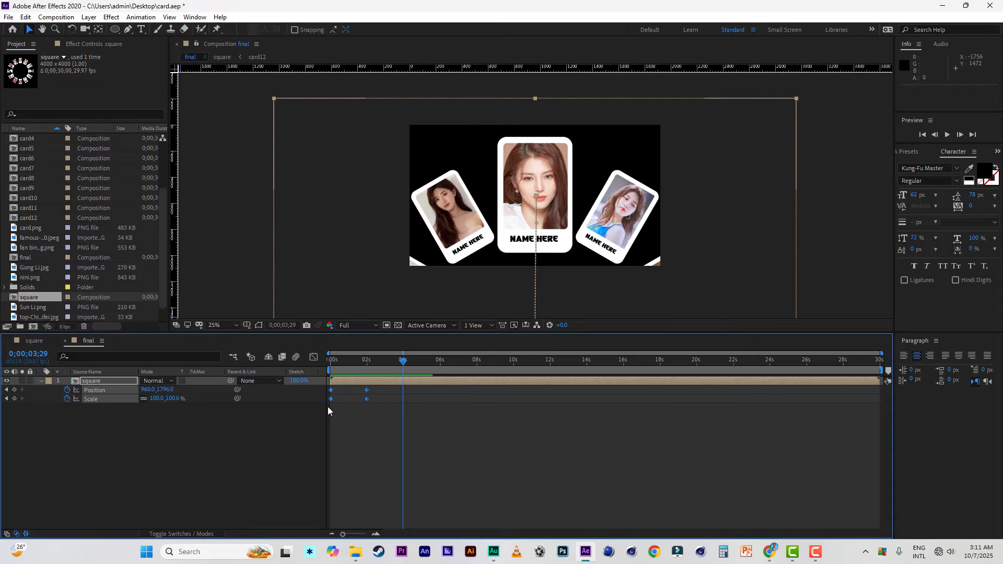
{"action": "right_click", "coordinate": [368, 399]}
{"action": "mouse_move", "coordinate": [451, 530]}
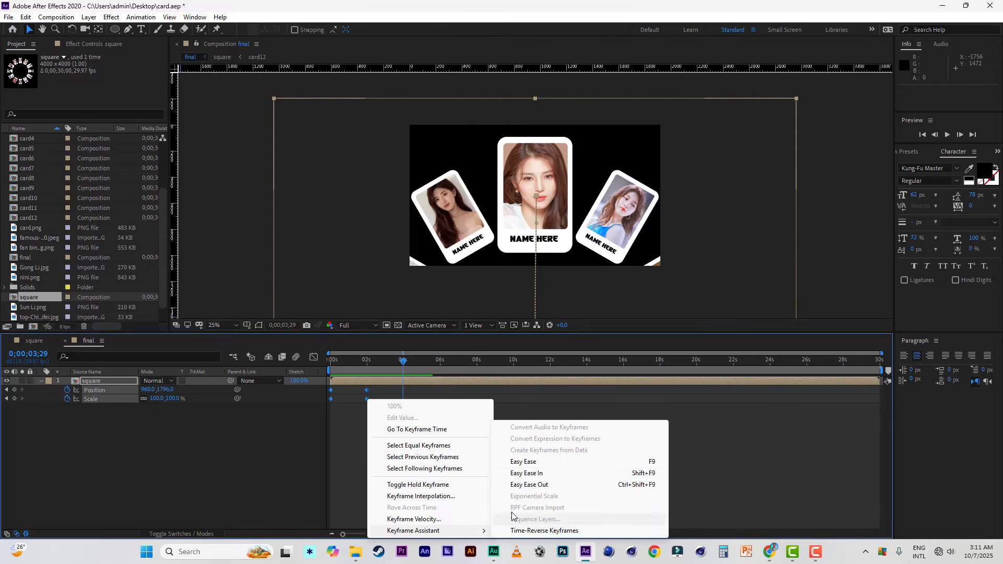
{"action": "left_click", "coordinate": [523, 461]}
{"action": "key", "text": "Home"}
{"action": "key", "text": "space"}
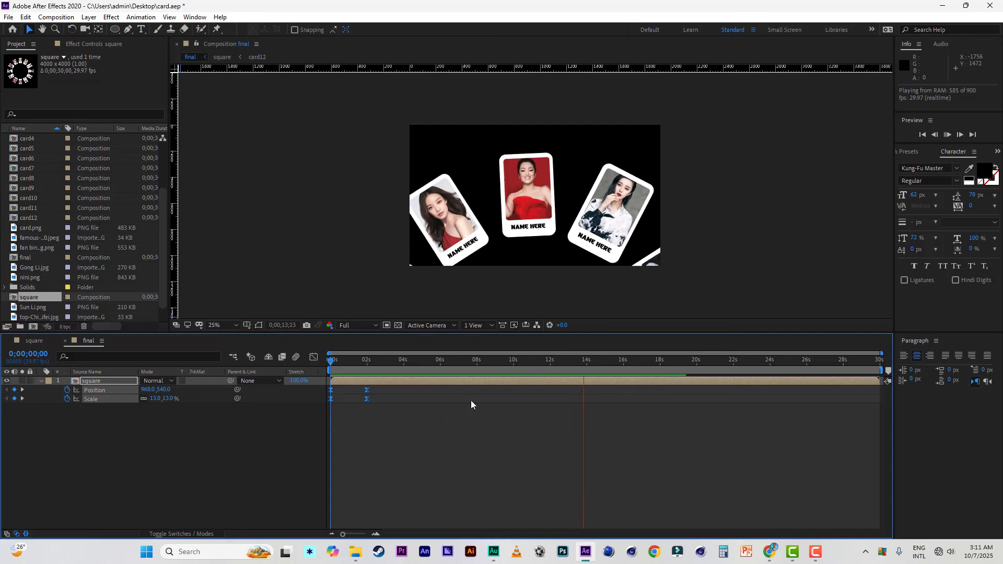
{"action": "left_click_drag", "start_coordinate": [836, 360], "coordinate": [794, 364]}
{"action": "key", "text": "space"}
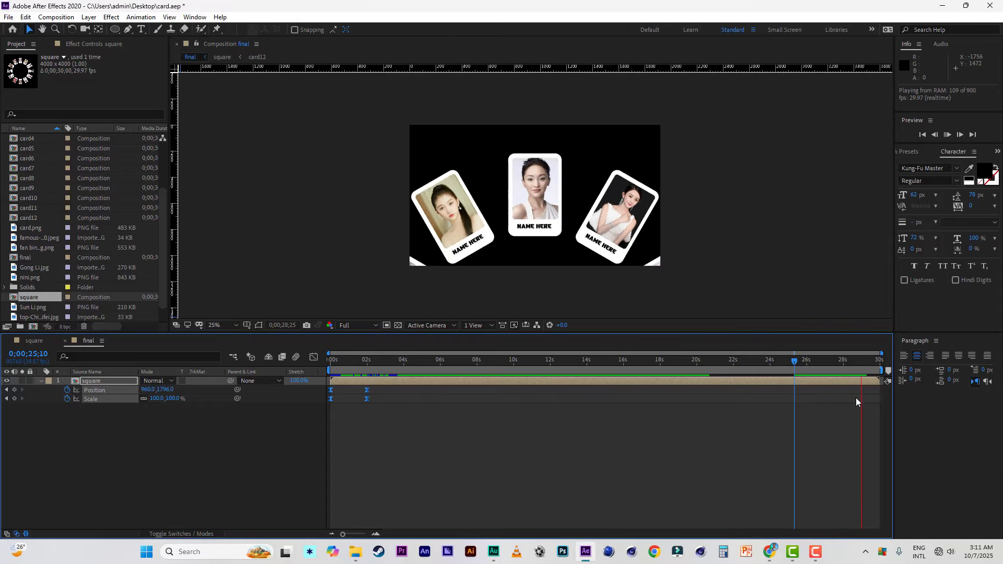
Step: Add Position and Scale keyframes to the square layer at 0;00;28;25 to hold the close-up framing
{"action": "left_click_drag", "start_coordinate": [836, 363], "coordinate": [858, 369]}
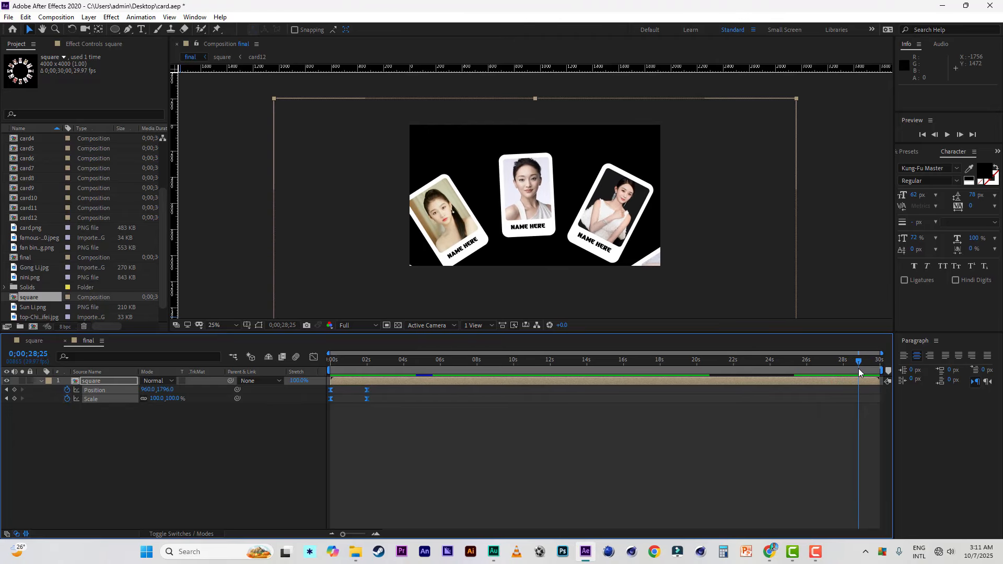
{"action": "left_click", "coordinate": [15, 390]}
{"action": "left_click", "coordinate": [14, 399]}
Step: Copy the square layer's starting Position and Scale keyframes and paste them at 0;00;29;29
{"action": "left_click_drag", "start_coordinate": [338, 390], "coordinate": [321, 401]}
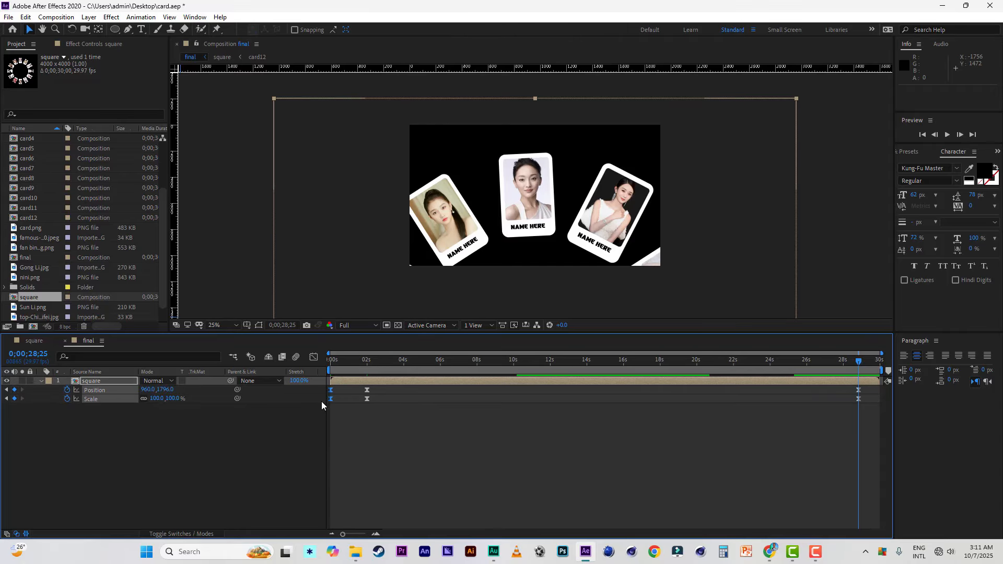
{"action": "left_click", "coordinate": [26, 17]}
{"action": "left_click", "coordinate": [44, 80]}
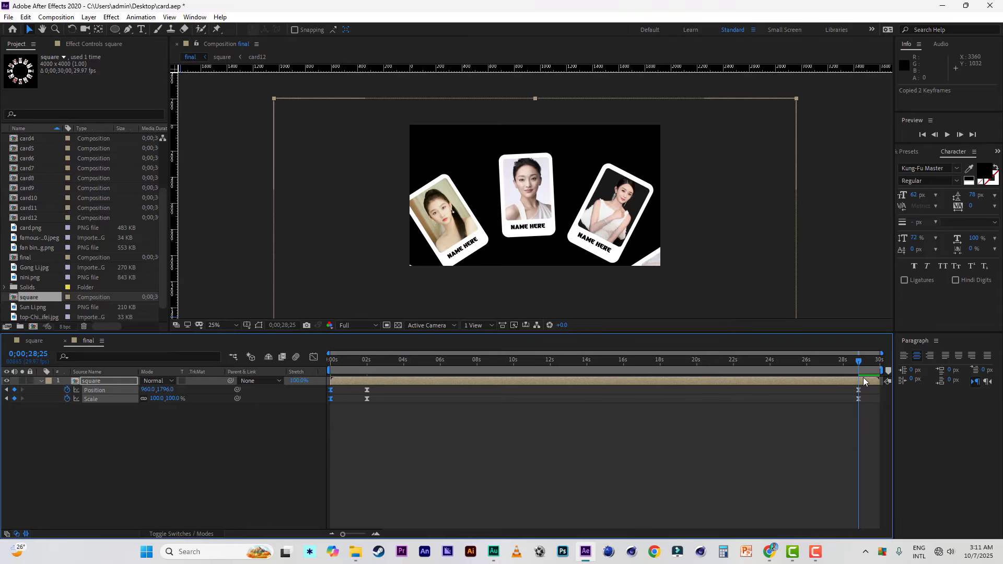
{"action": "left_click_drag", "start_coordinate": [860, 361], "coordinate": [890, 367]}
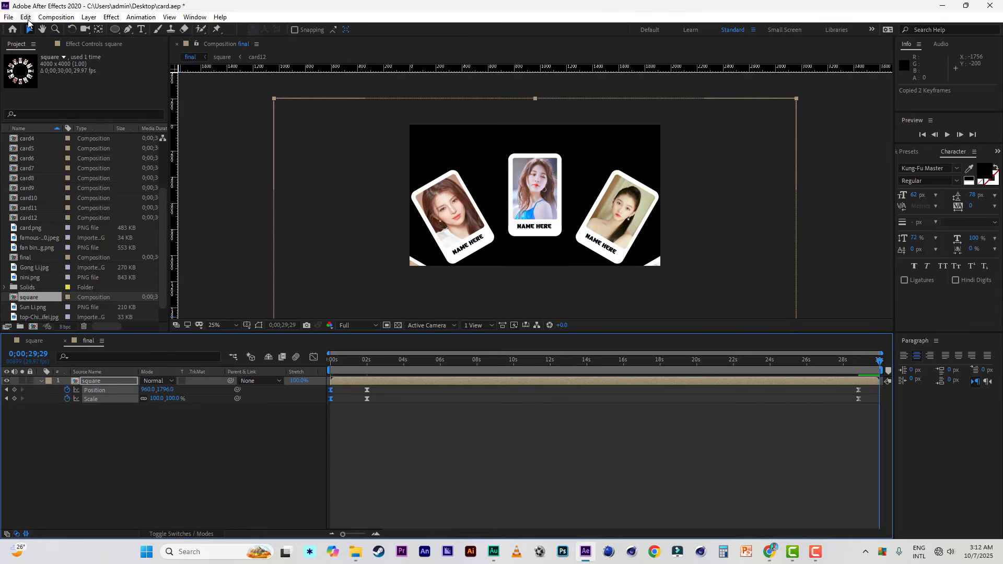
{"action": "left_click", "coordinate": [25, 17]}
{"action": "left_click", "coordinate": [43, 126]}
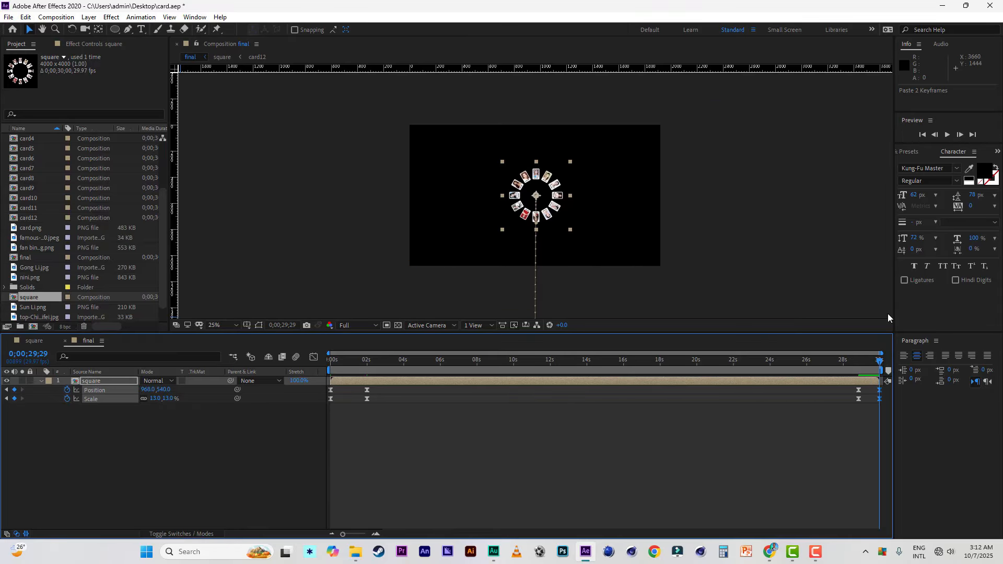
Step: Preview the closing zoom-out, save the project, and collapse the square layer's properties
{"action": "key", "text": "space"}
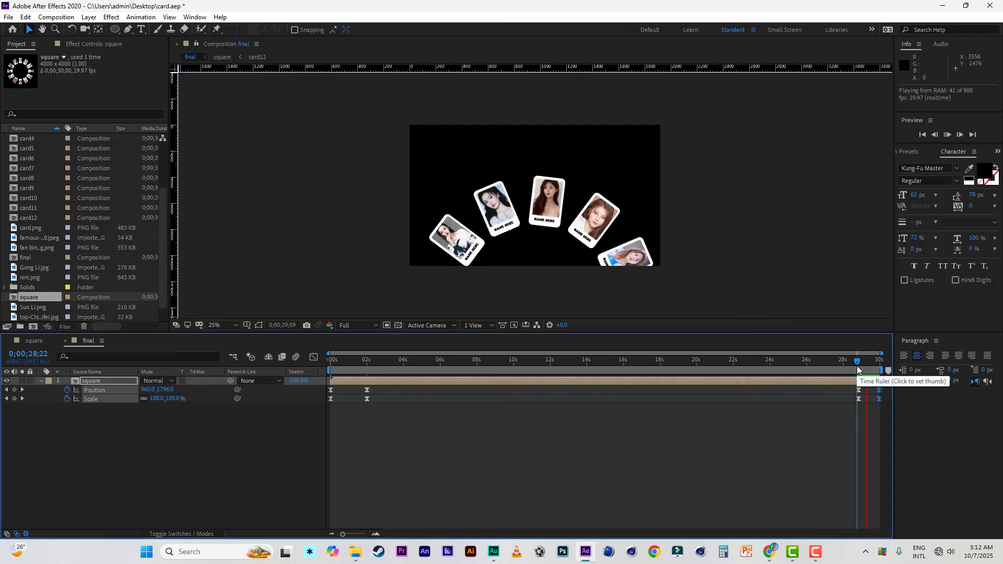
{"action": "left_click", "coordinate": [858, 370]}
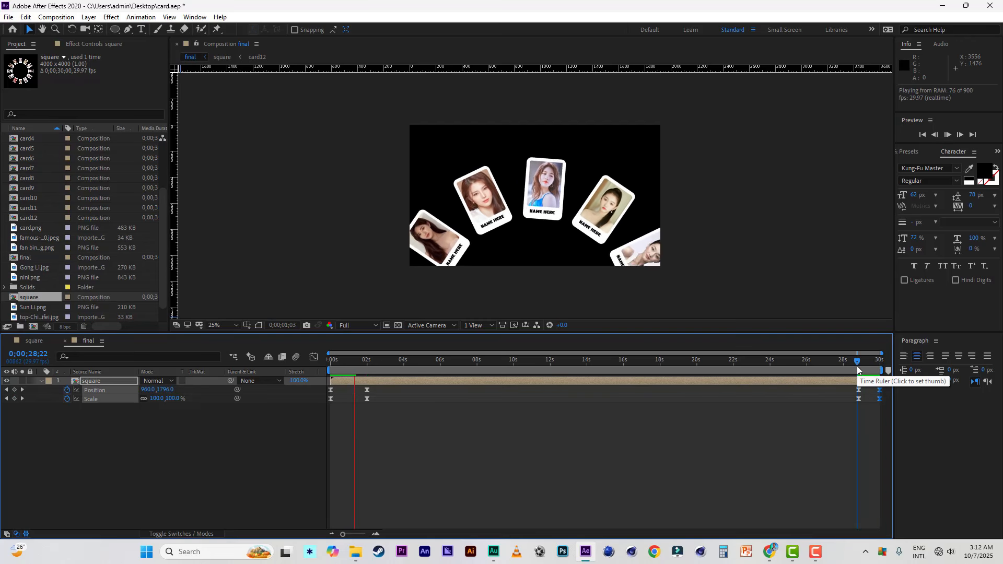
{"action": "key", "text": "space"}
{"action": "left_click", "coordinate": [848, 367]}
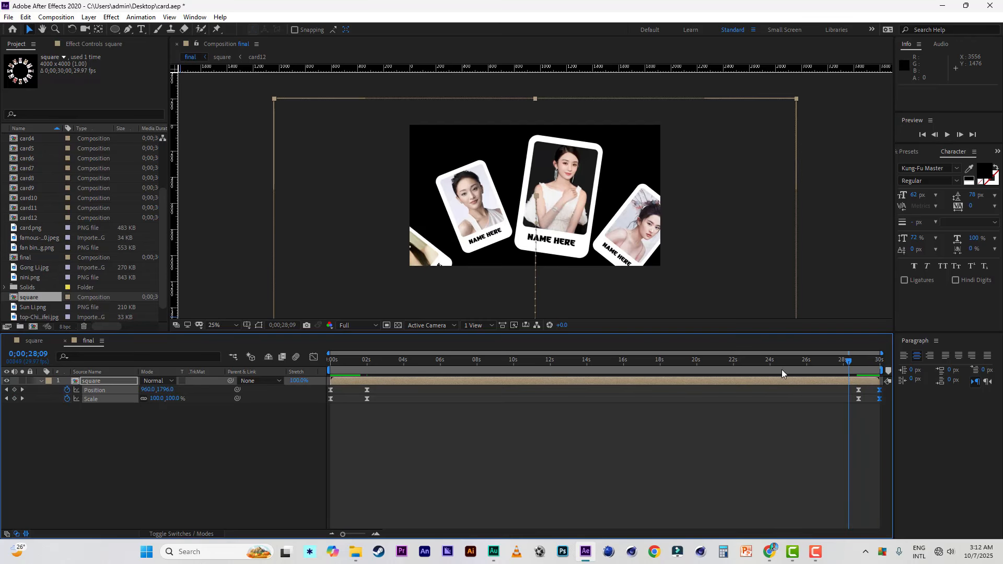
{"action": "left_click", "coordinate": [9, 18]}
{"action": "left_click", "coordinate": [26, 114]}
{"action": "left_click", "coordinate": [161, 439]}
{"action": "left_click", "coordinate": [42, 381]}
{"action": "key", "text": "space"}
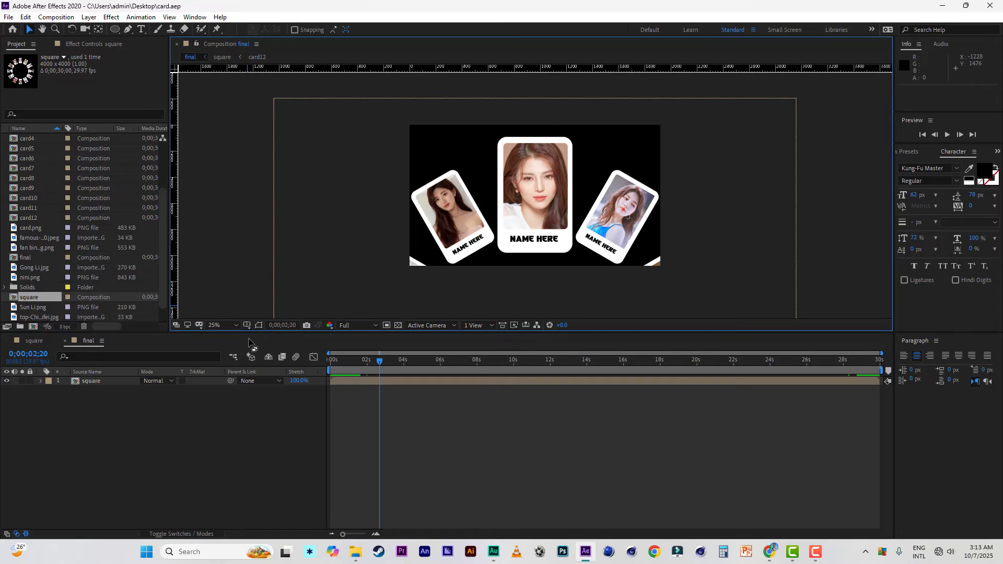
Step: Rename the current final composition to blur in its composition settings
{"action": "right_click", "coordinate": [219, 163]}
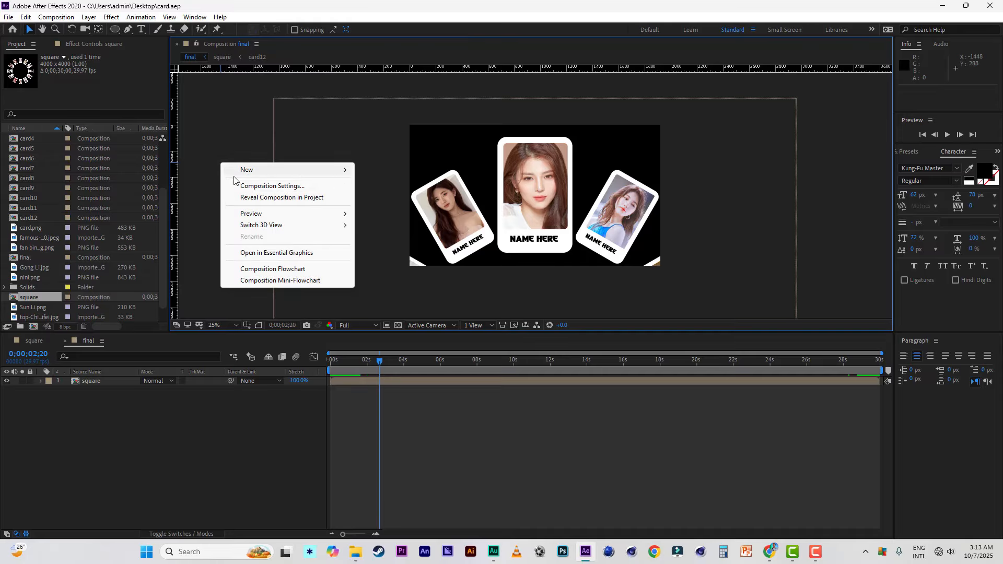
{"action": "left_click", "coordinate": [256, 185]}
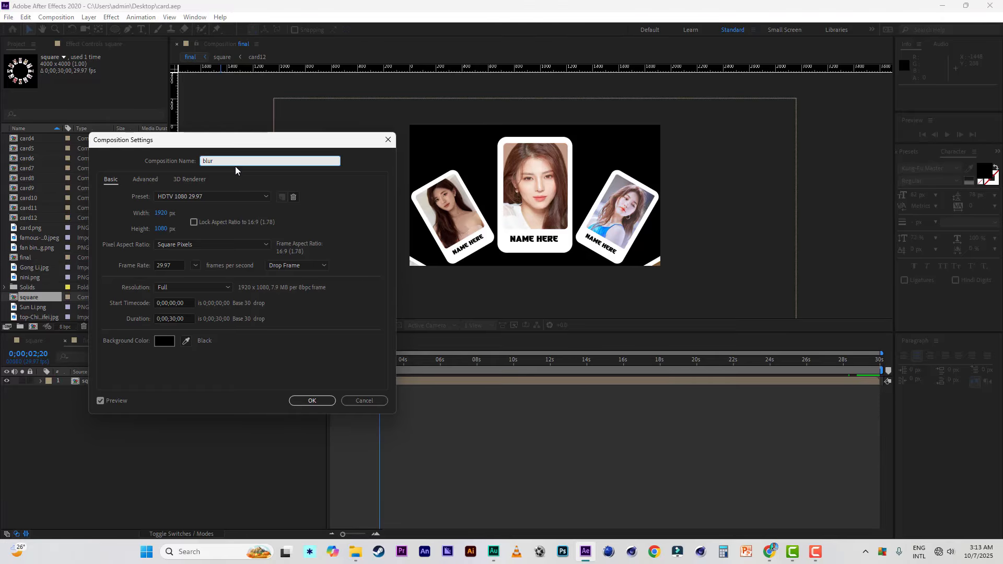
{"action": "left_click", "coordinate": [312, 400]}
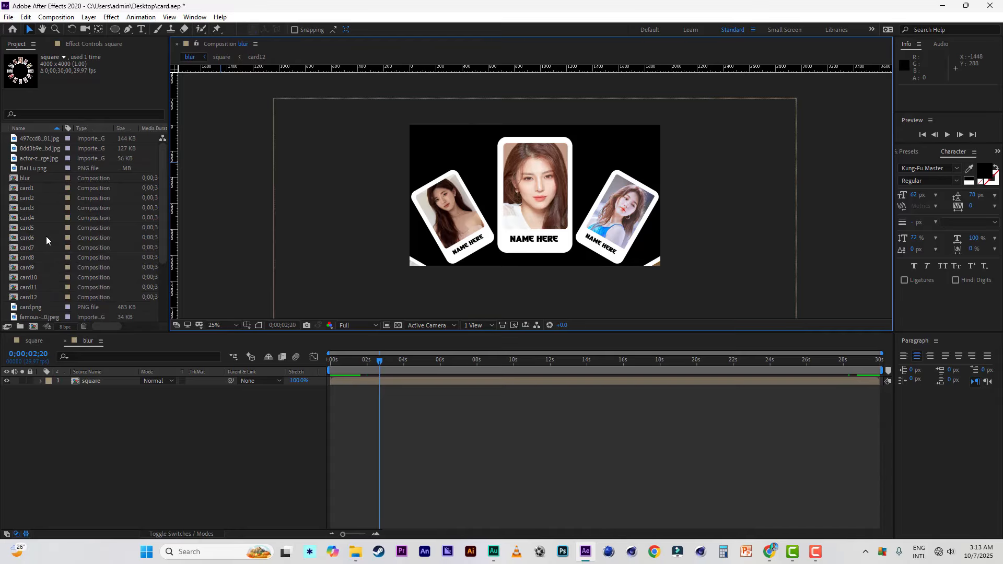
Step: Duplicate the blur composition in the project, rename the copy sharpen, and save the project
{"action": "scroll", "coordinate": [46, 236], "scroll_direction": "up", "scroll_amount": 3}
{"action": "left_click", "coordinate": [23, 178]}
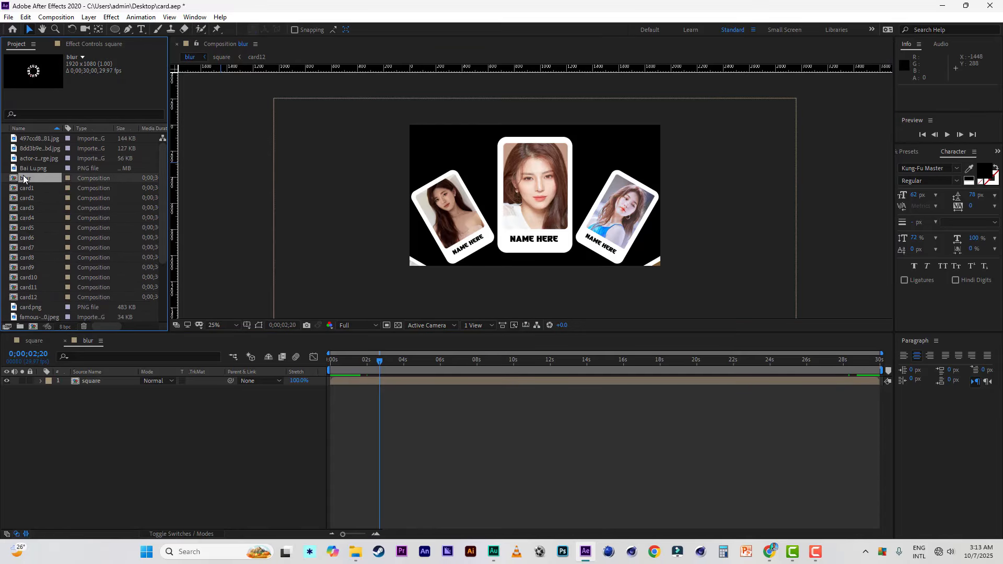
{"action": "key", "text": "ctrl+d"}
{"action": "right_click", "coordinate": [29, 140]}
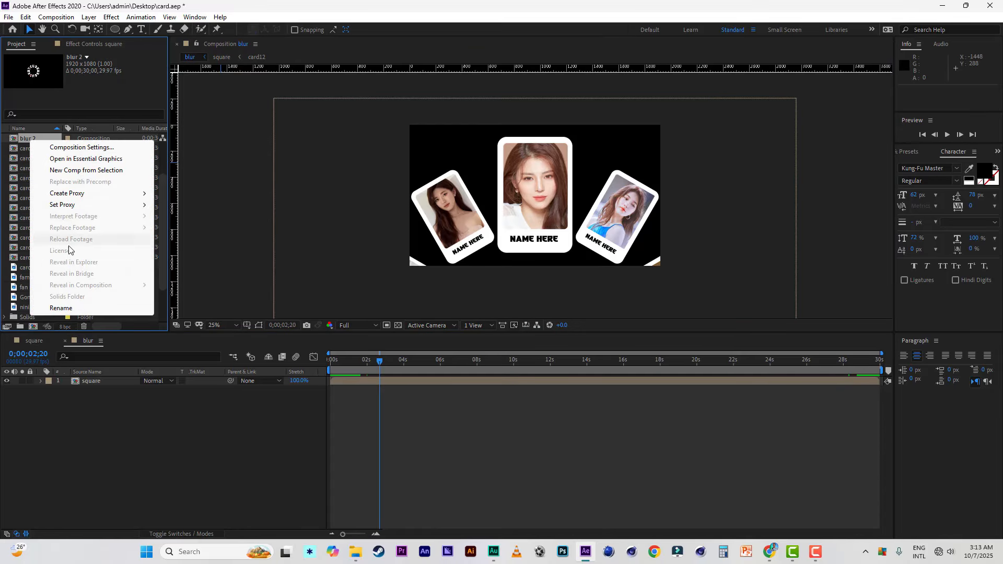
{"action": "left_click", "coordinate": [69, 310]}
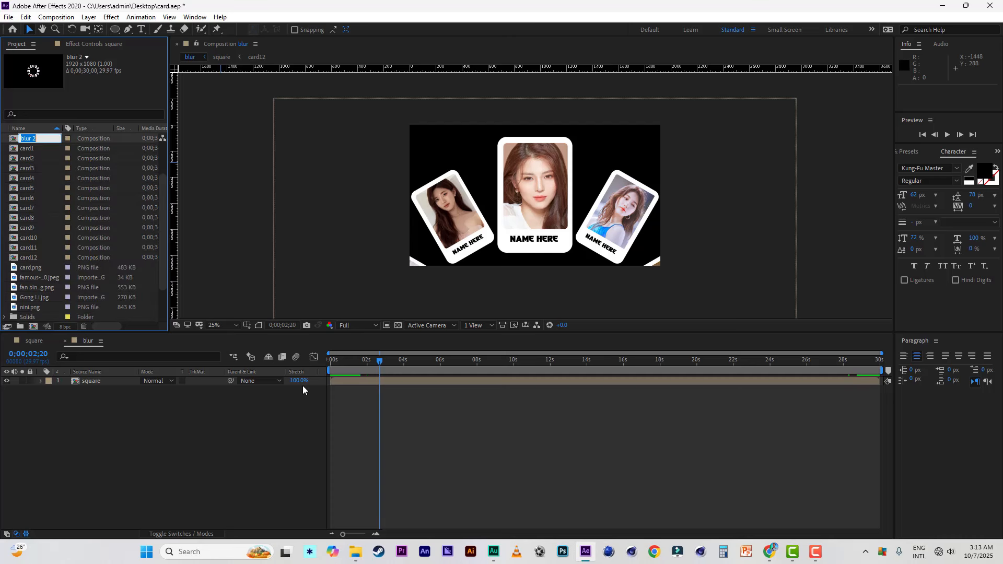
{"action": "type", "text": "sharpen"}
{"action": "key", "text": "Return"}
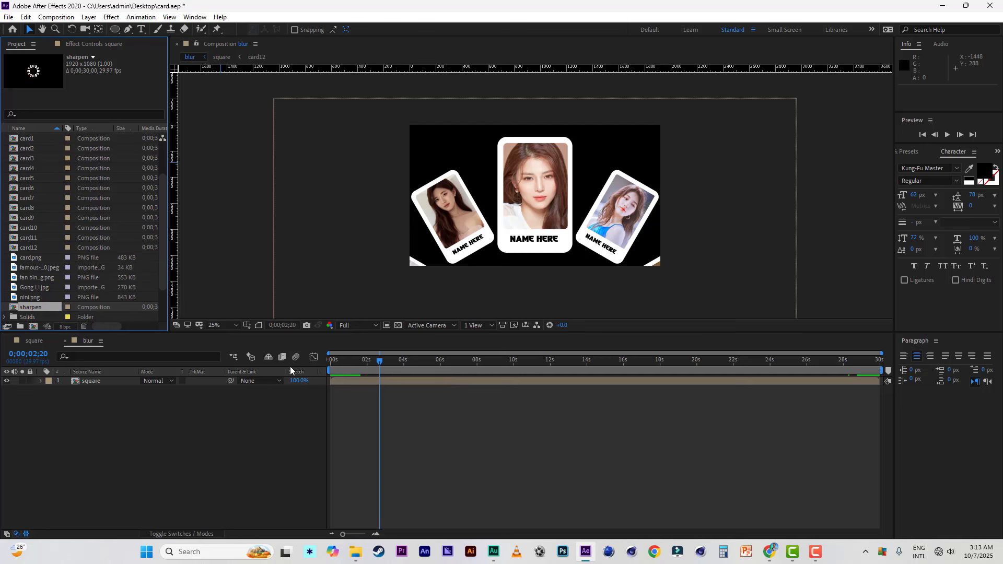
{"action": "left_click", "coordinate": [8, 17]}
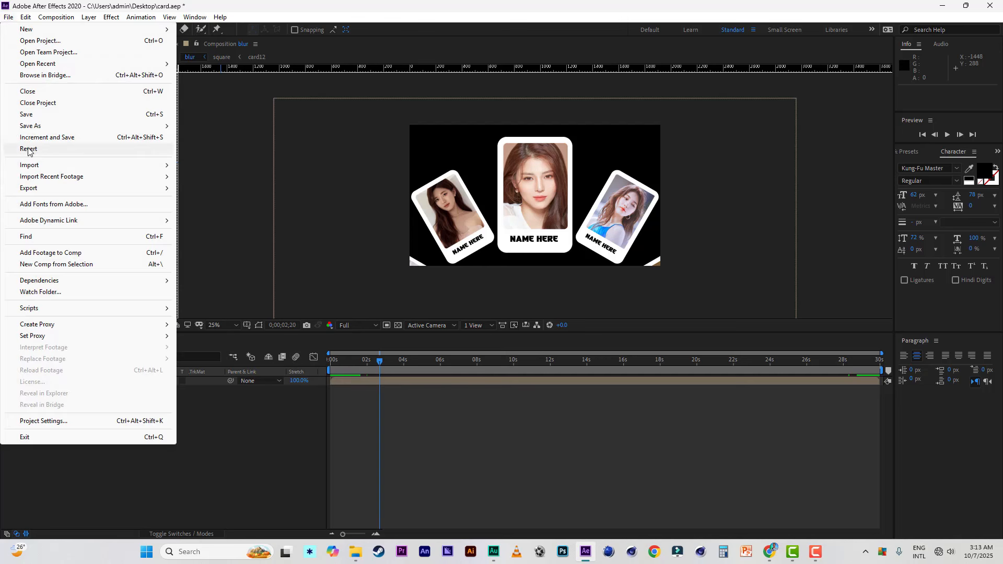
{"action": "left_click", "coordinate": [32, 115]}
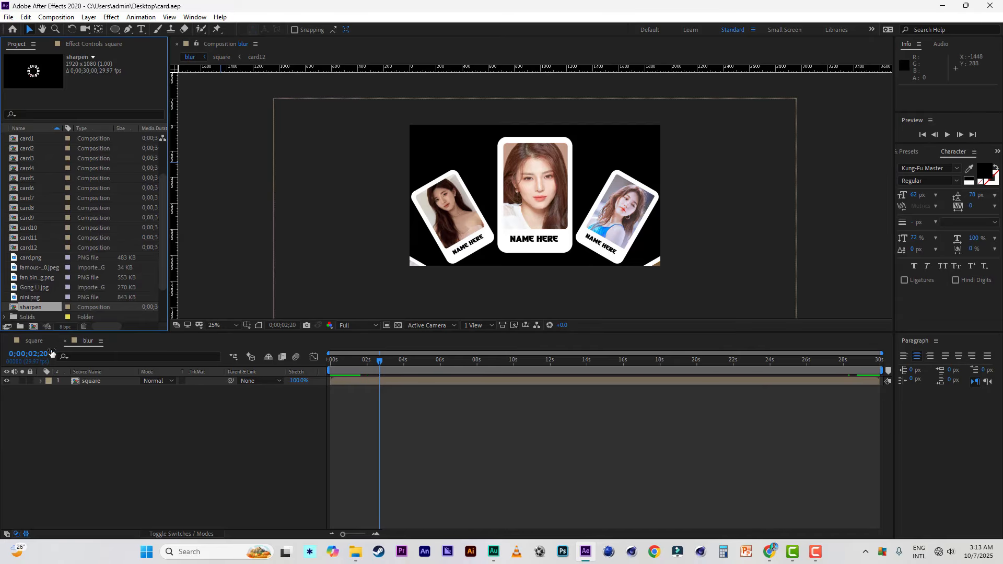
Step: Create a new 1920x1080 composition named final with a duration of 0;00;30;00
{"action": "left_click", "coordinate": [33, 327]}
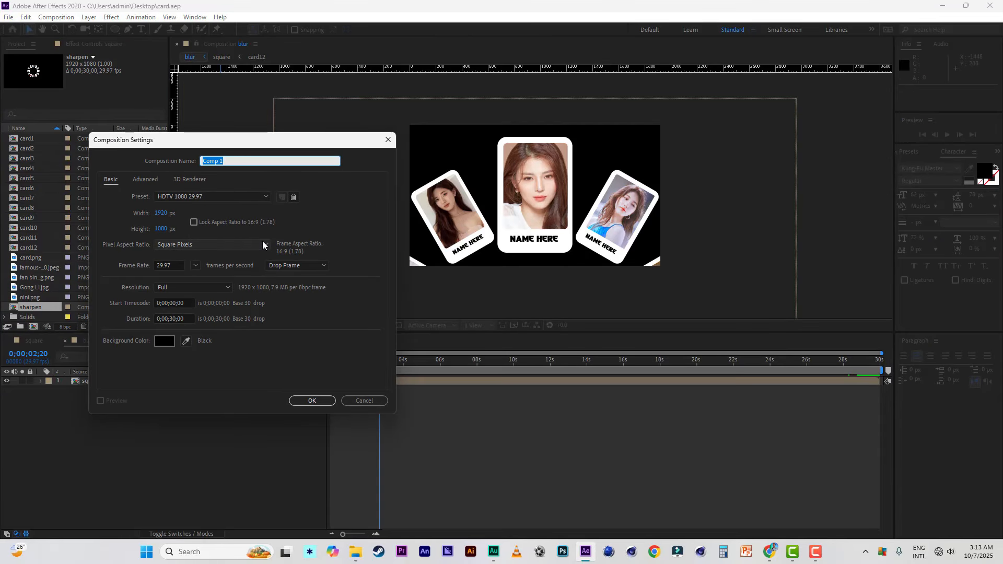
{"action": "type", "text": "final"}
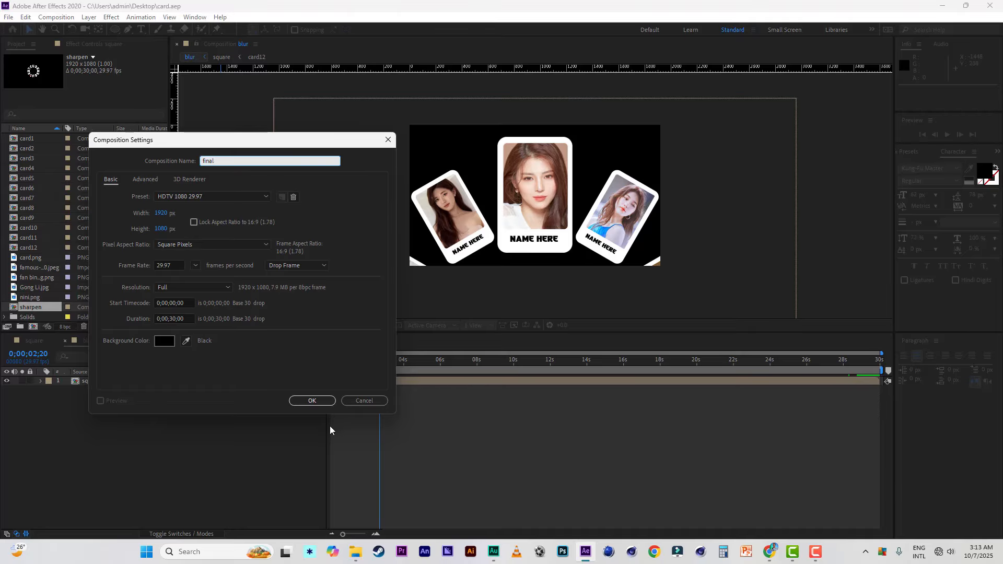
{"action": "left_click", "coordinate": [312, 400]}
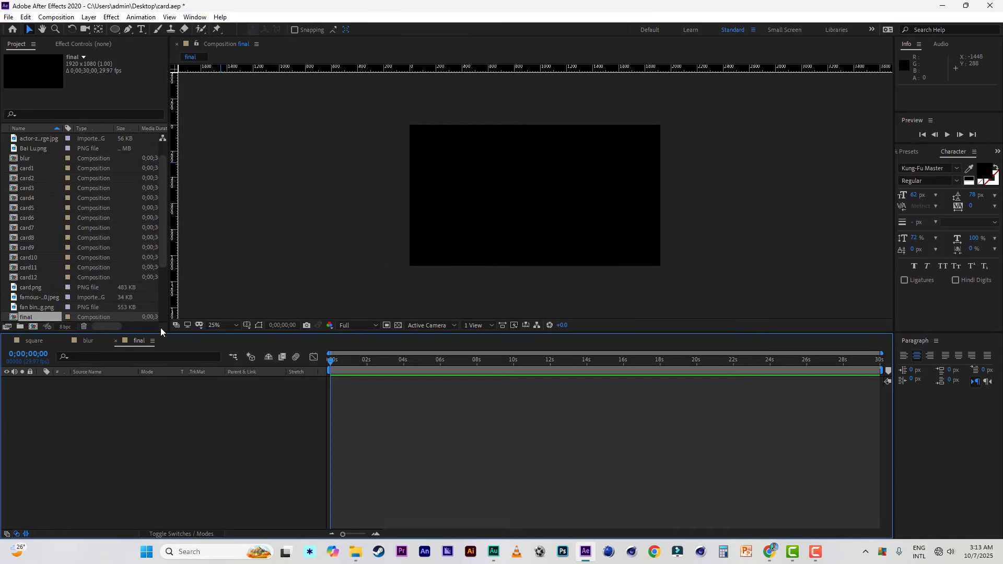
Step: Add the blur composition to the final timeline and place the sharpen composition above it
{"action": "left_click_drag", "start_coordinate": [26, 158], "coordinate": [109, 481]}
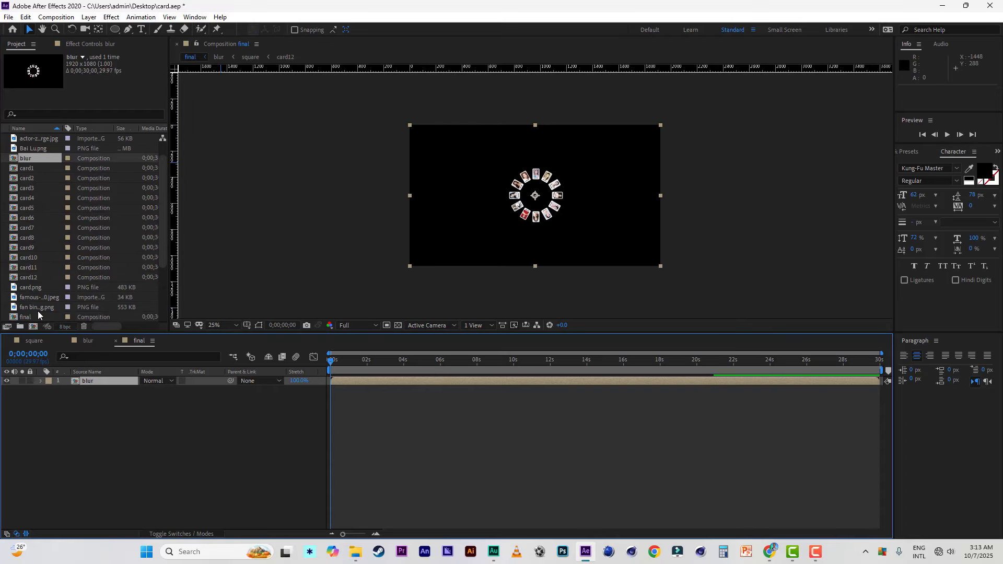
{"action": "scroll", "coordinate": [51, 269], "scroll_direction": "down", "scroll_amount": 5}
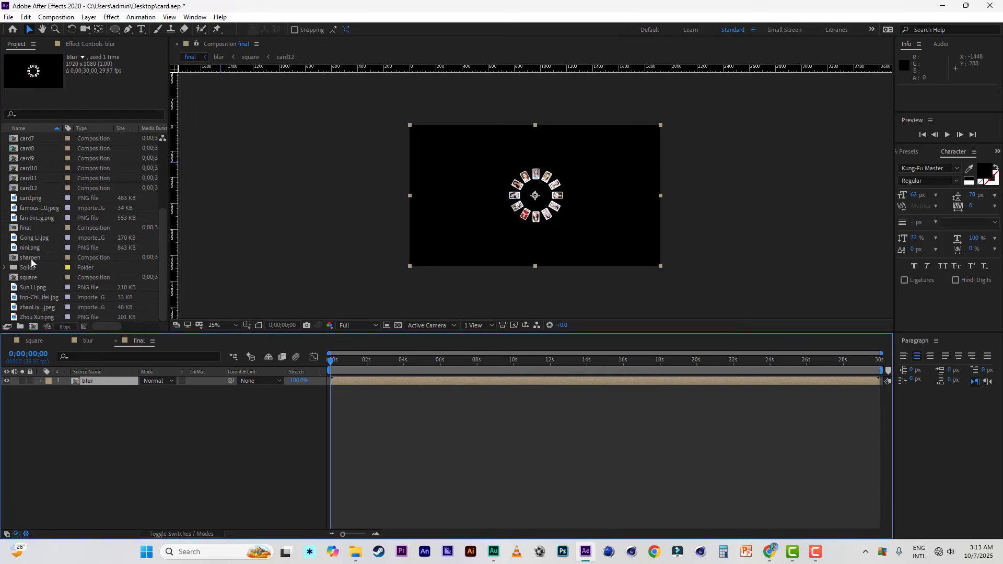
{"action": "left_click_drag", "start_coordinate": [30, 258], "coordinate": [84, 379]}
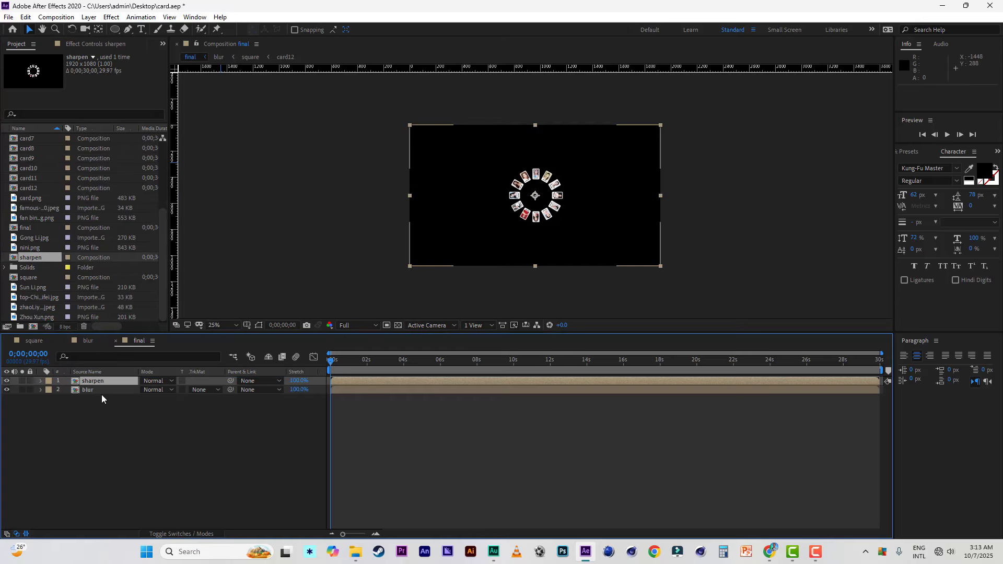
Step: At 0;00;03;01, draw a rectangular mask about 636 by 1024 px on the sharpen layer around the enlarged centre card
{"action": "left_click_drag", "start_coordinate": [369, 360], "coordinate": [387, 364]}
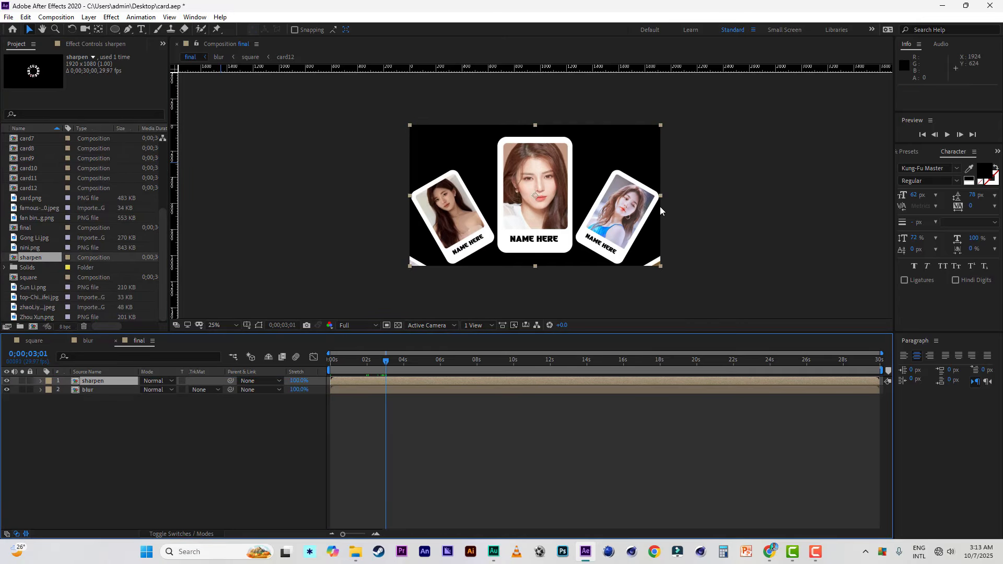
{"action": "left_click", "coordinate": [118, 30]}
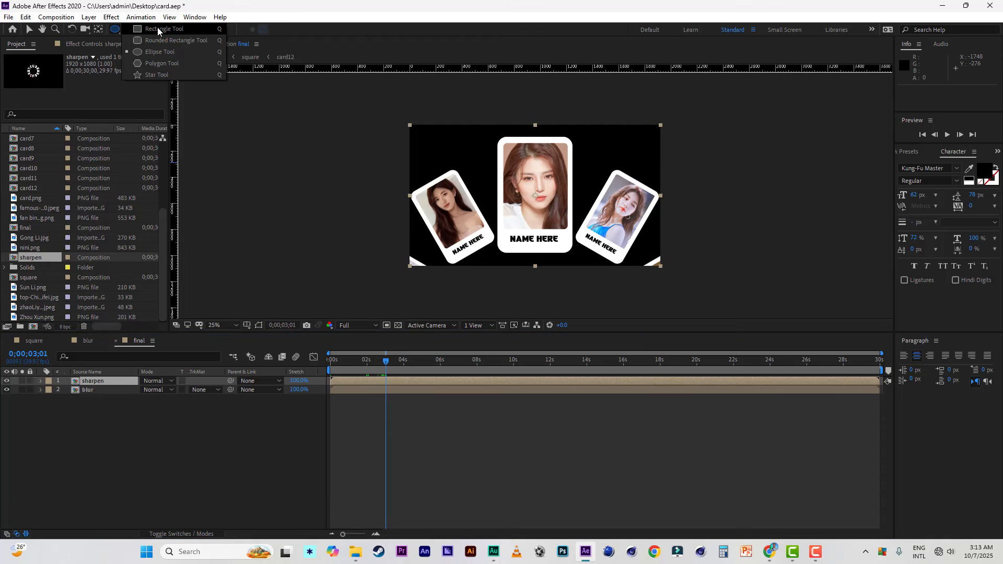
{"action": "left_click", "coordinate": [157, 30]}
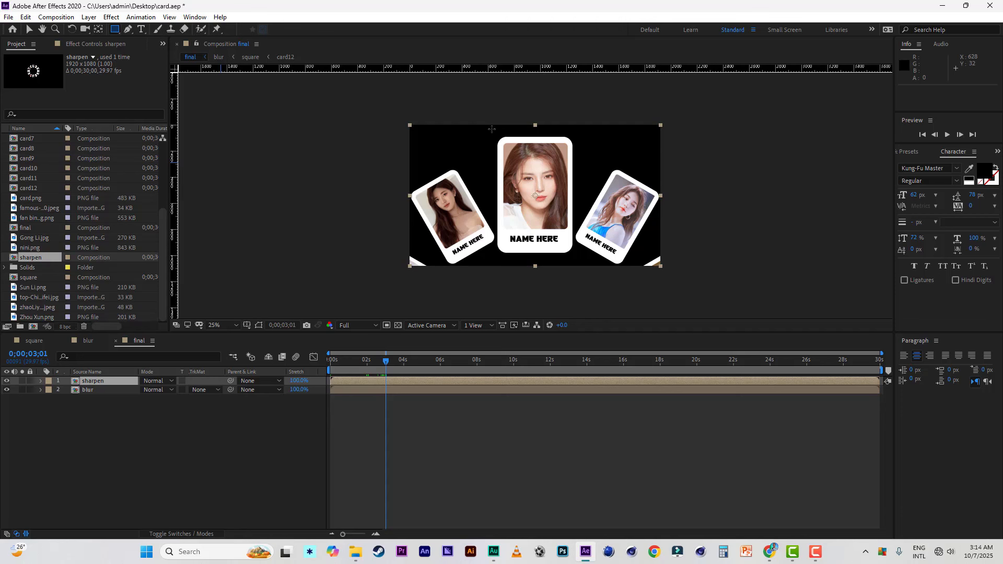
{"action": "left_click_drag", "start_coordinate": [492, 129], "coordinate": [574, 262]}
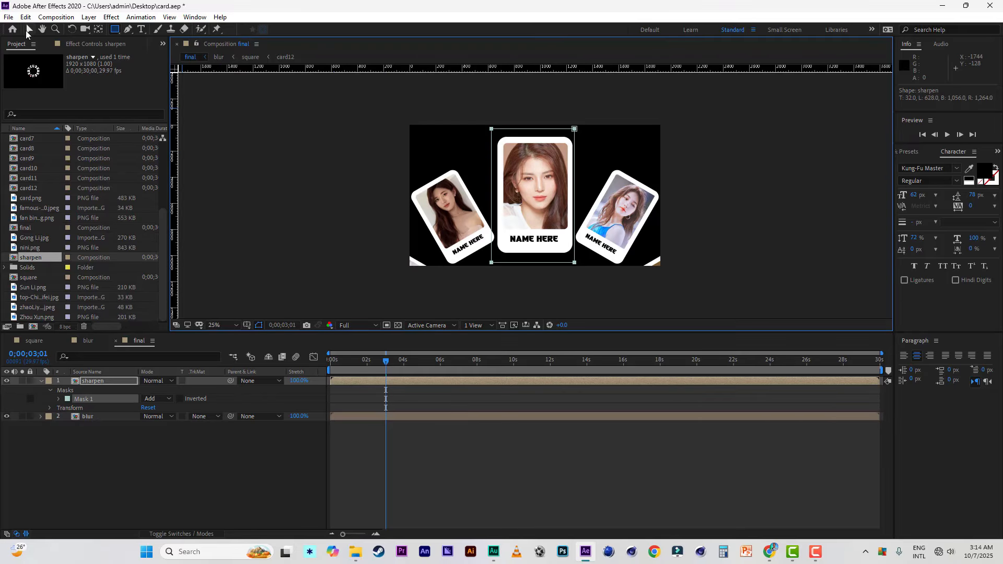
Step: Move the left edge of the sharpen layer's mask inward, narrowing the mask to 95% of its width
{"action": "left_click", "coordinate": [28, 29]}
{"action": "left_click", "coordinate": [491, 129]}
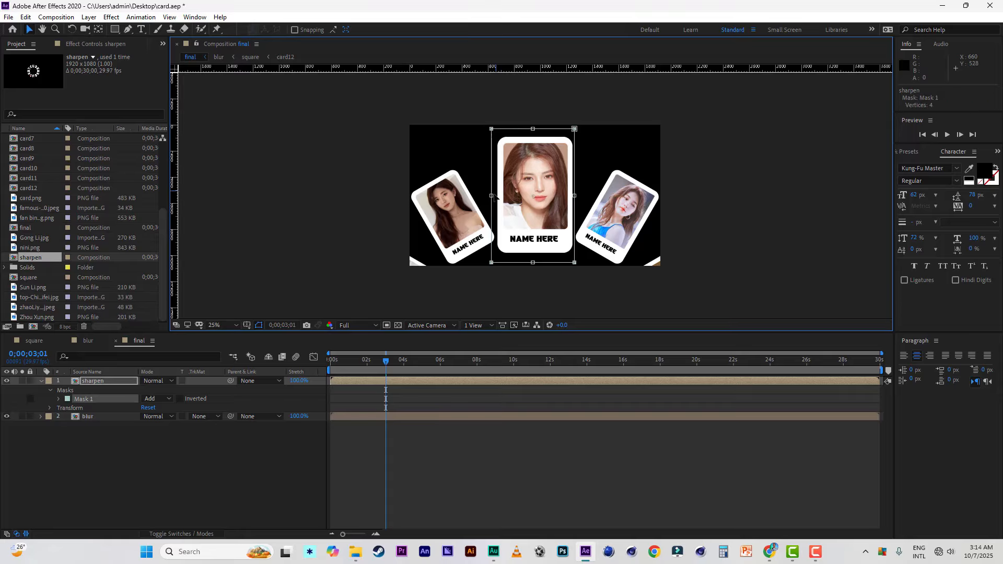
{"action": "left_click_drag", "start_coordinate": [491, 195], "coordinate": [496, 196]}
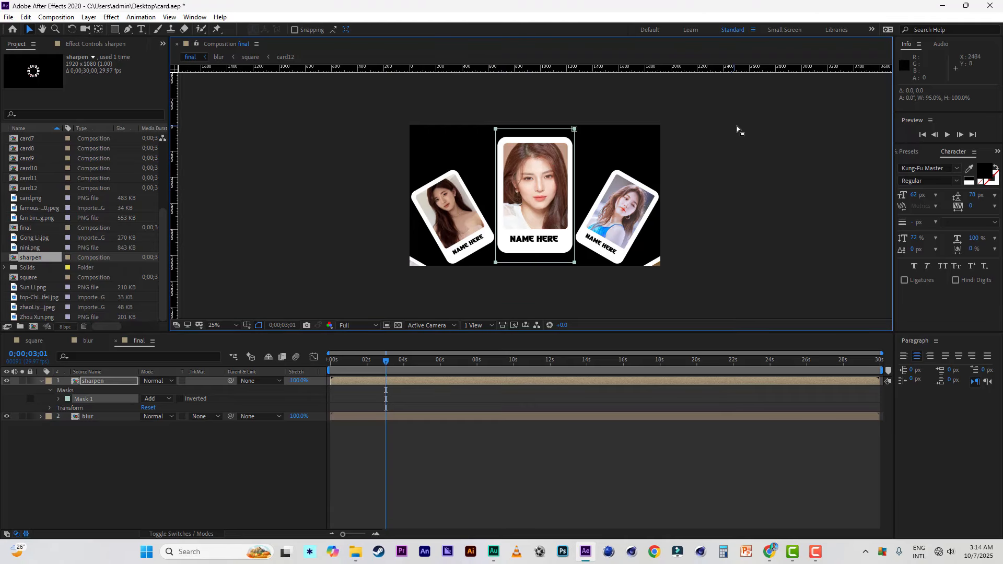
{"action": "left_click", "coordinate": [447, 305]}
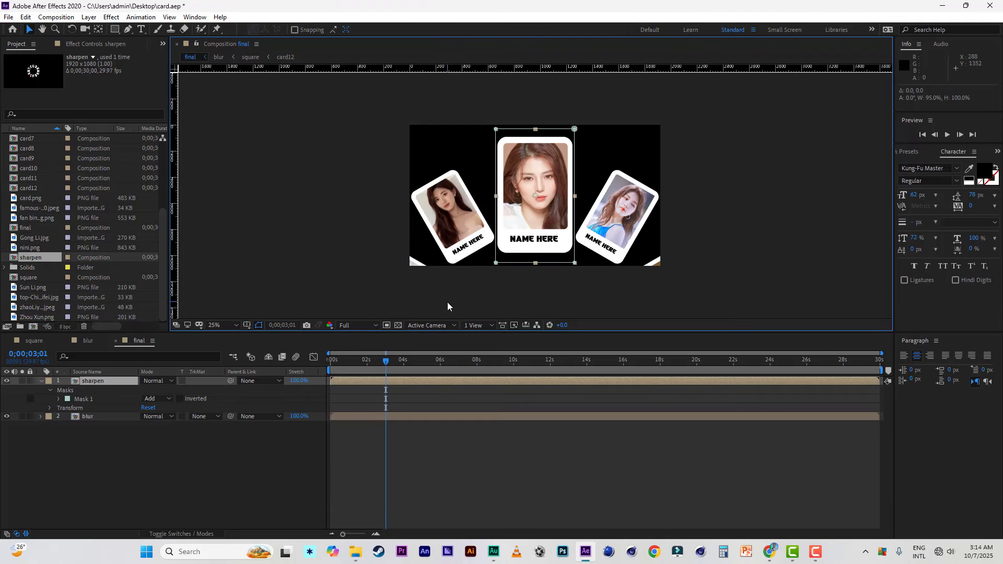
Step: Apply Gaussian Blur to the blur layer with a blurriness of 20, and save the project
{"action": "left_click", "coordinate": [110, 416]}
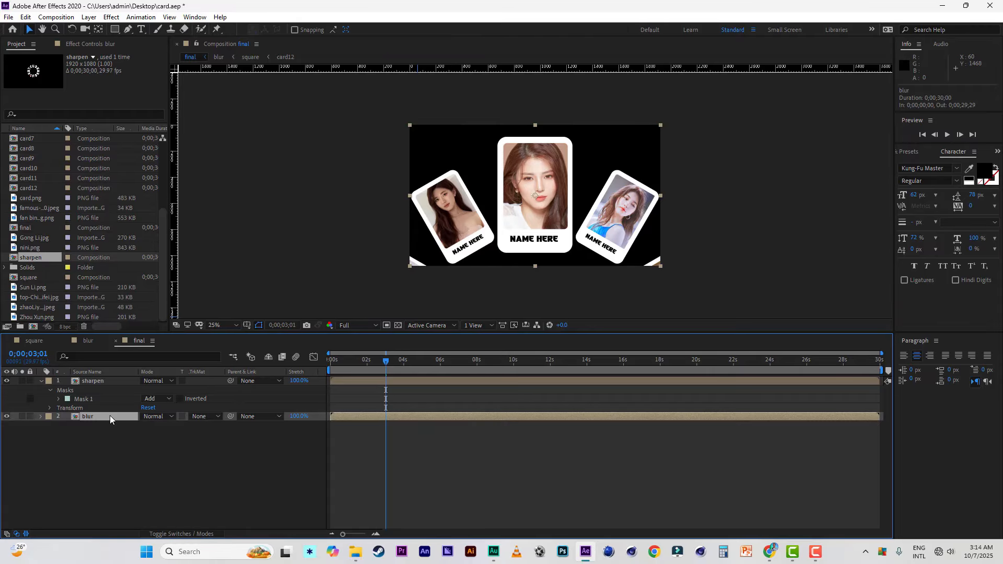
{"action": "left_click", "coordinate": [916, 153]}
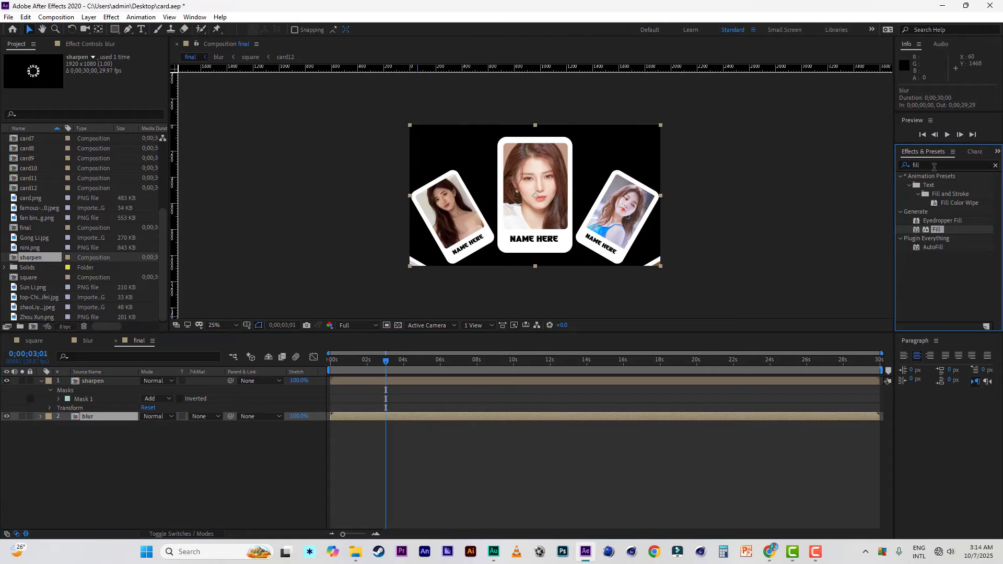
{"action": "left_click", "coordinate": [898, 165]}
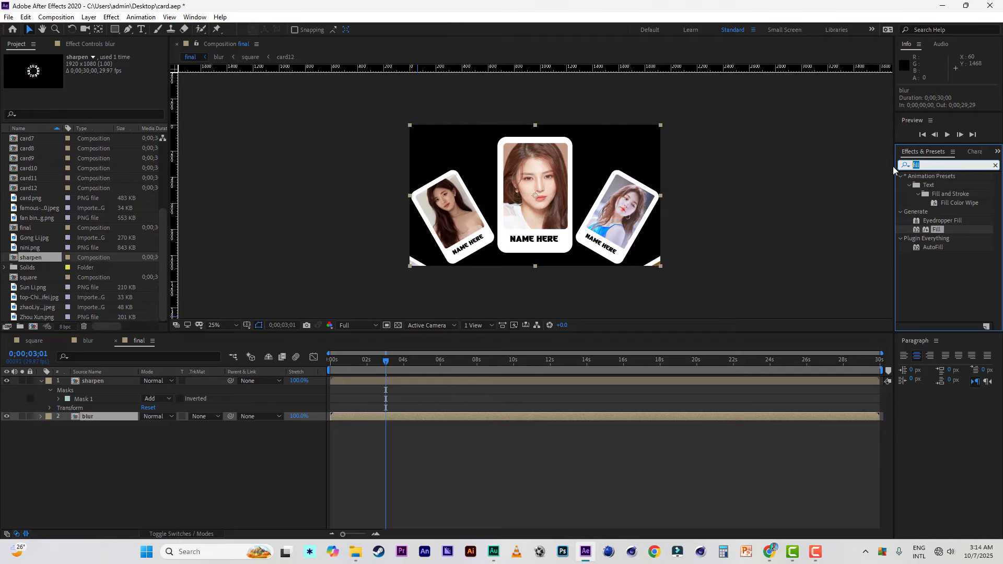
{"action": "type", "text": "gau"}
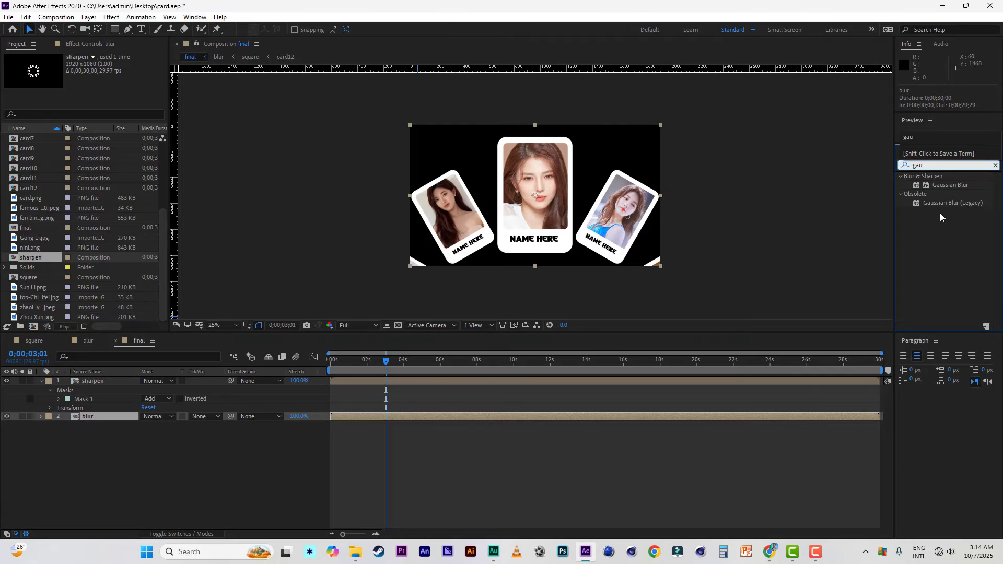
{"action": "double_click", "coordinate": [949, 186]}
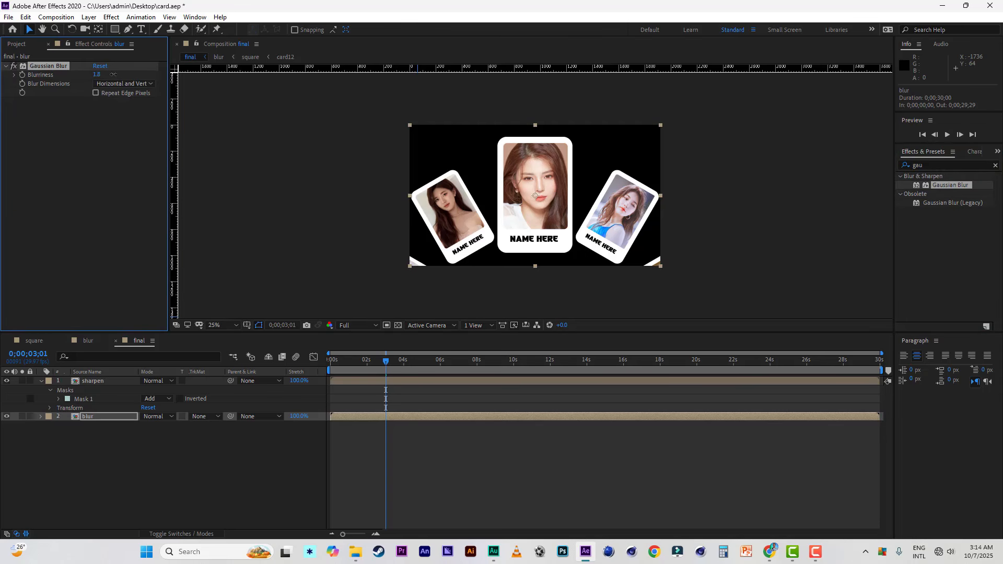
{"action": "left_click_drag", "start_coordinate": [114, 74], "coordinate": [191, 75]}
{"action": "left_click", "coordinate": [83, 139]}
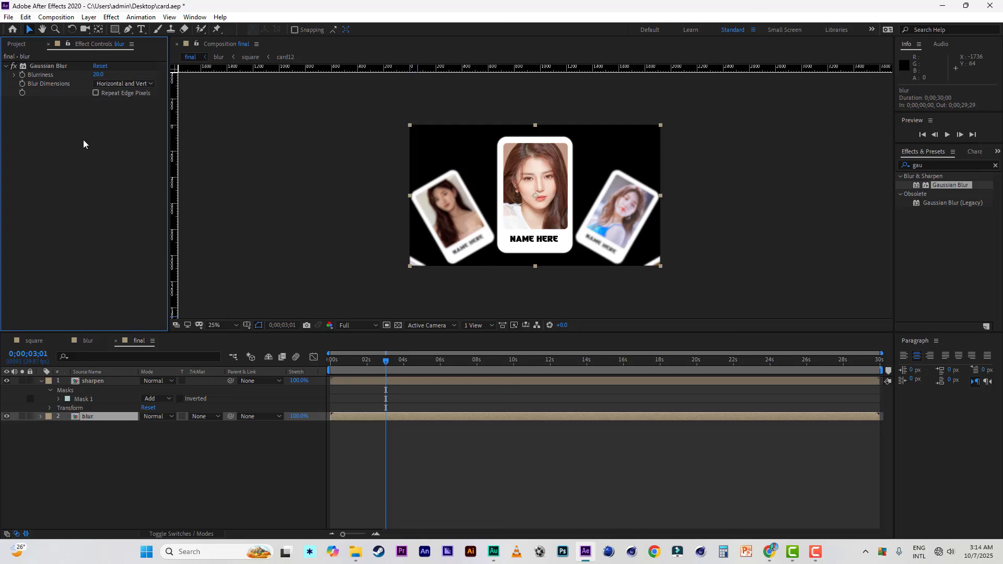
{"action": "left_click", "coordinate": [8, 17]}
{"action": "left_click", "coordinate": [21, 116]}
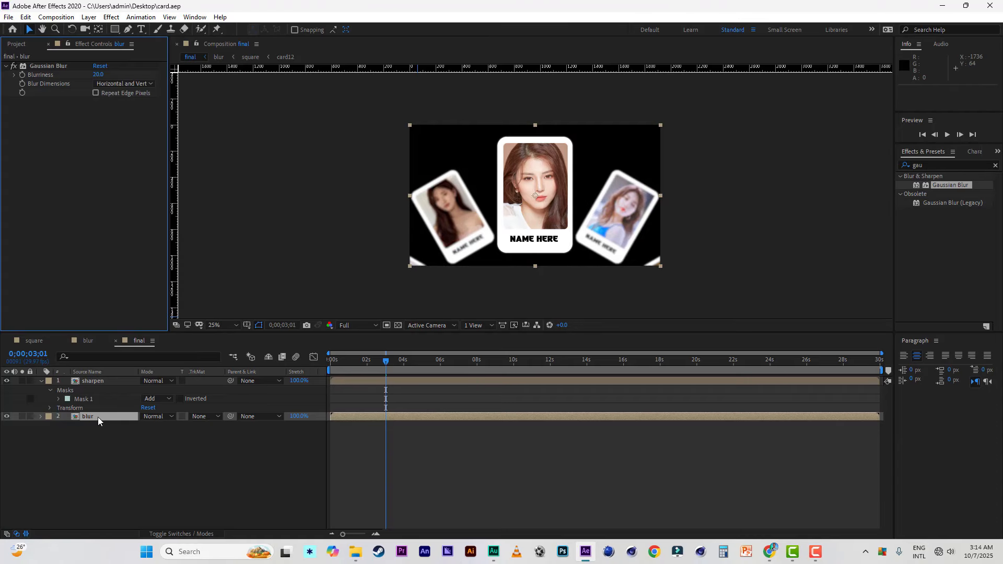
Step: Apply the Hue/Saturation effect to the blur layer and enable Colorize
{"action": "left_click", "coordinate": [915, 165]}
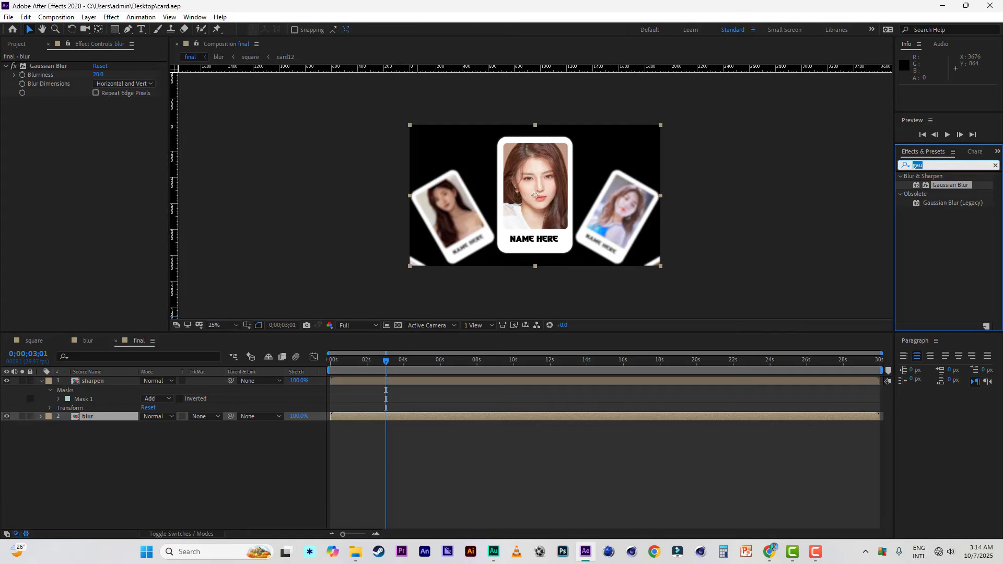
{"action": "type", "text": "hue/"}
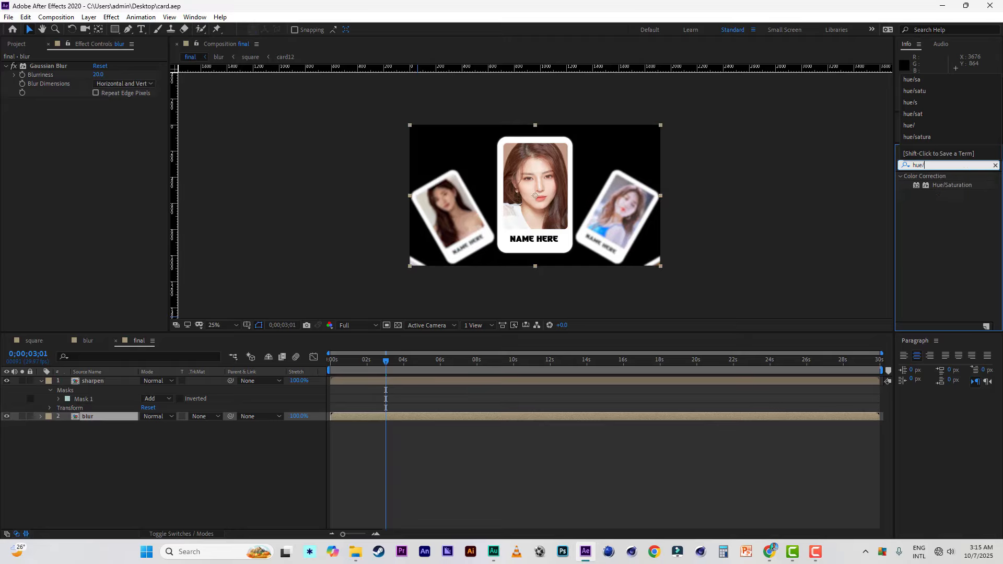
{"action": "double_click", "coordinate": [950, 185]}
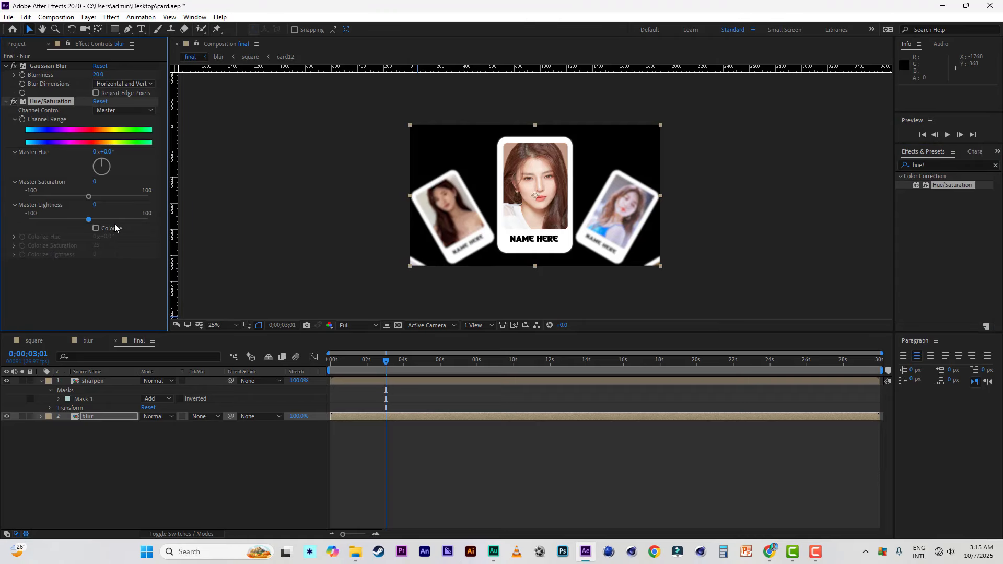
{"action": "left_click", "coordinate": [96, 229]}
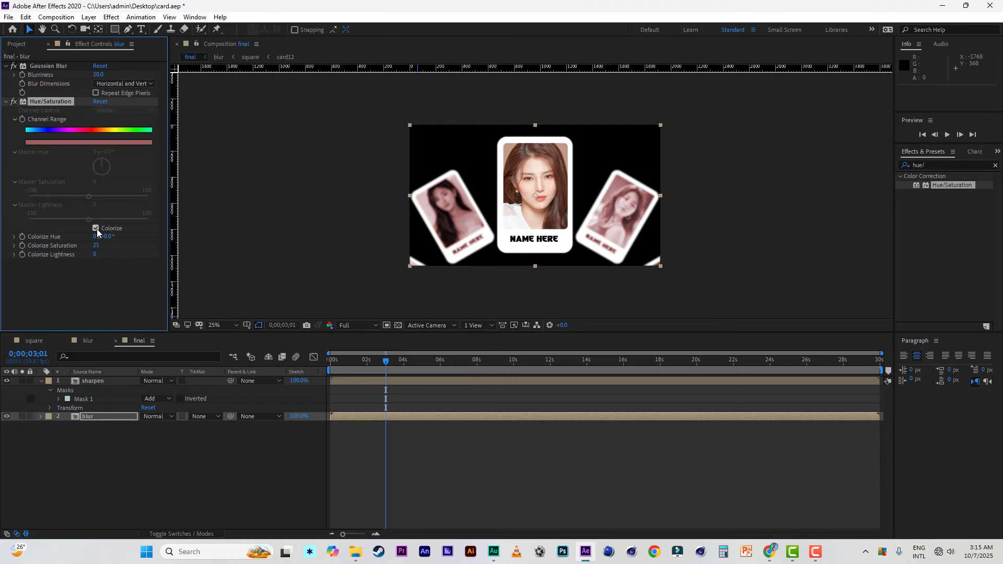
Step: Set the blur layer's Gaussian Blur blurriness to 30
{"action": "left_click", "coordinate": [102, 76]}
{"action": "type", "text": "30"}
{"action": "left_click", "coordinate": [124, 277]}
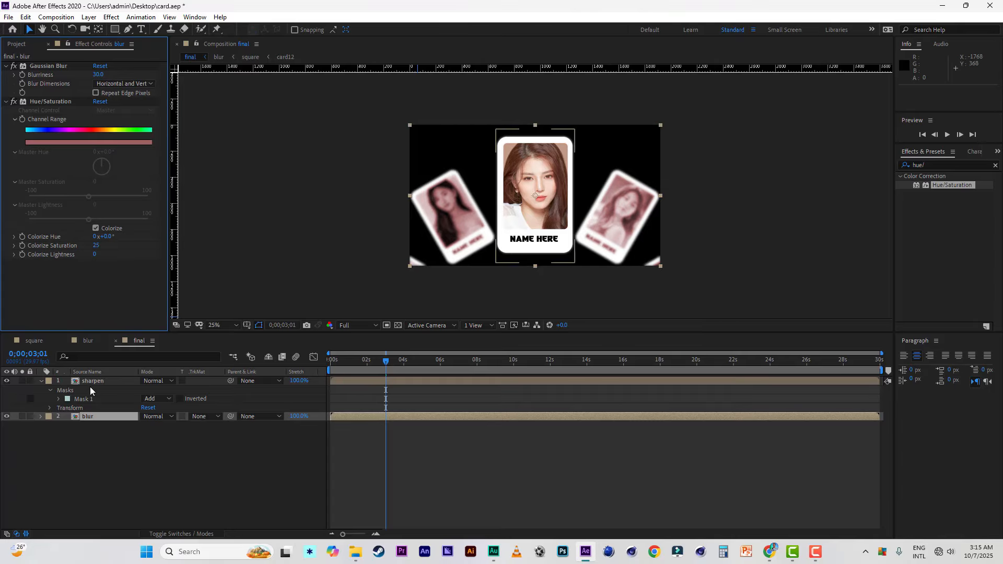
Step: Reveal the sharpen layer's mask properties and set the mask feather to 40 pixels
{"action": "left_click", "coordinate": [42, 381]}
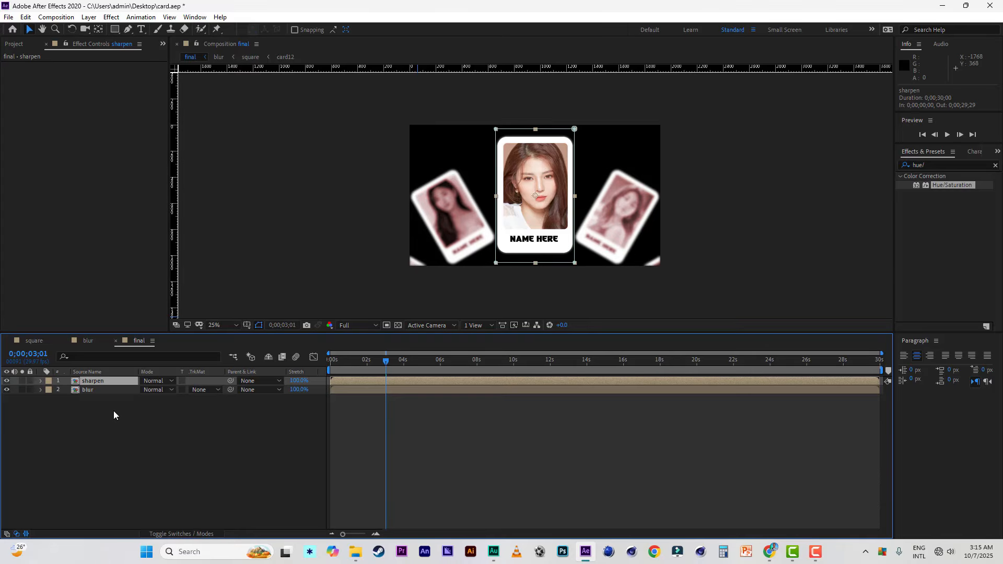
{"action": "key", "text": "m"}
{"action": "key", "text": "m"}
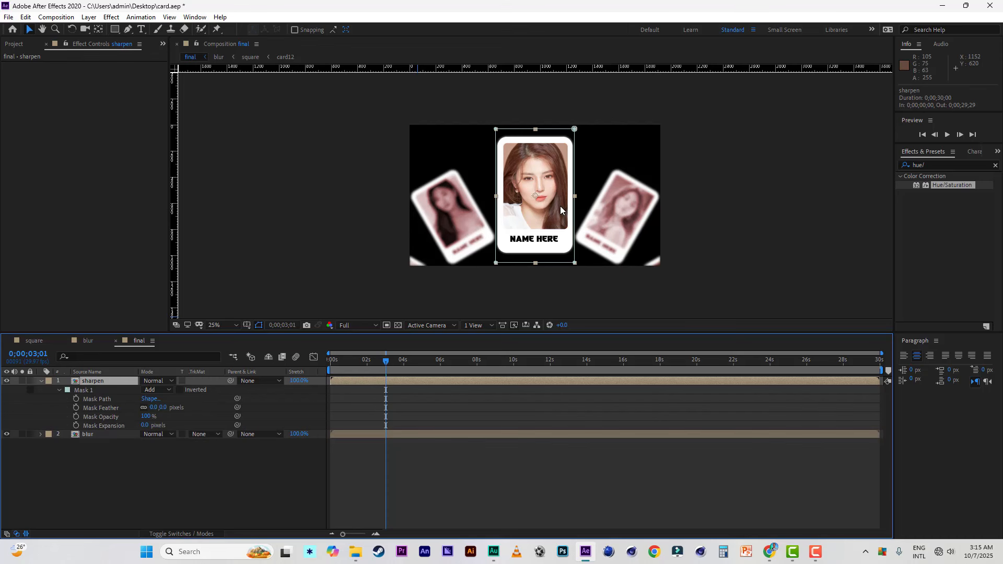
{"action": "key", "text": "period"}
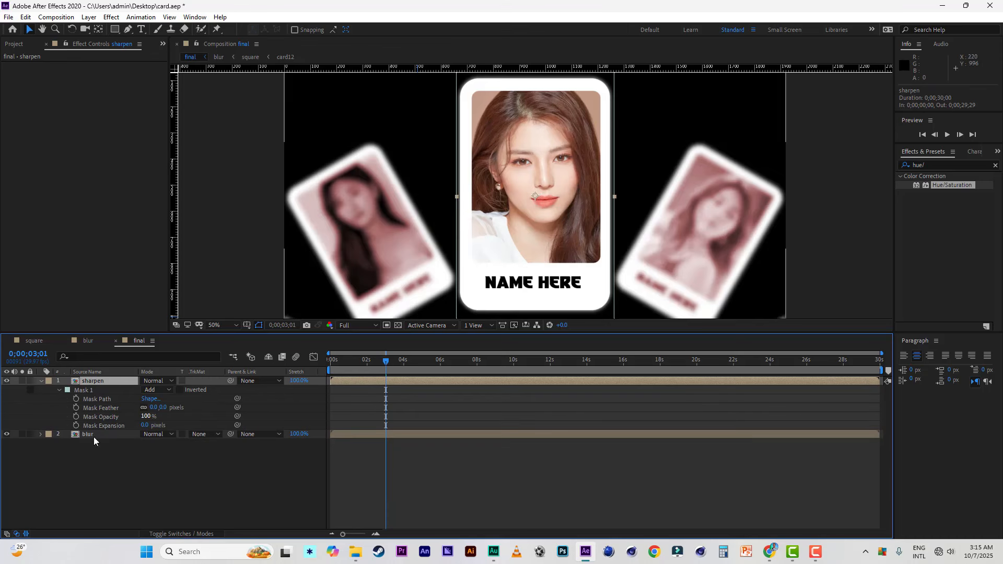
{"action": "left_click_drag", "start_coordinate": [163, 408], "coordinate": [193, 408]}
{"action": "left_click", "coordinate": [168, 407]}
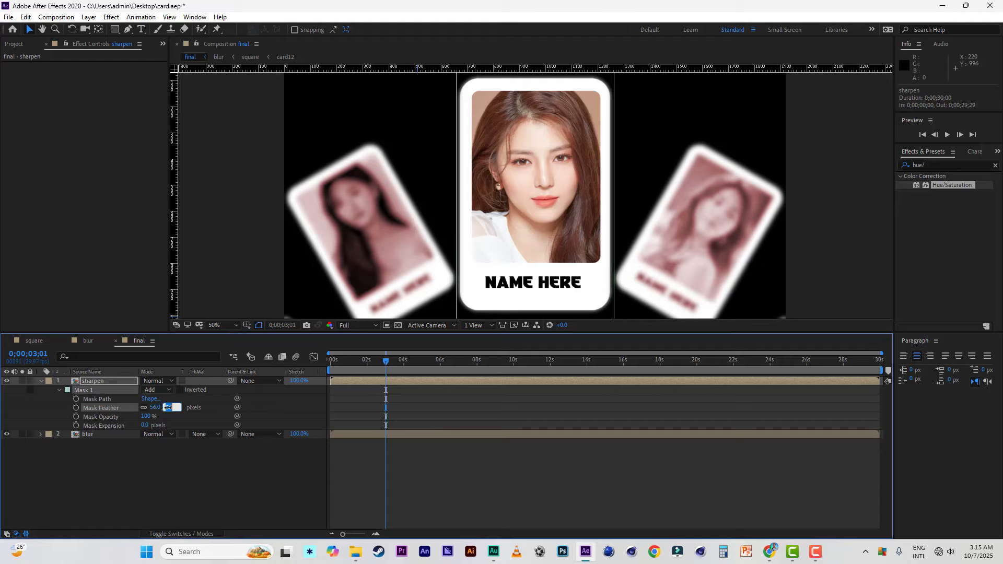
{"action": "left_click", "coordinate": [174, 456]}
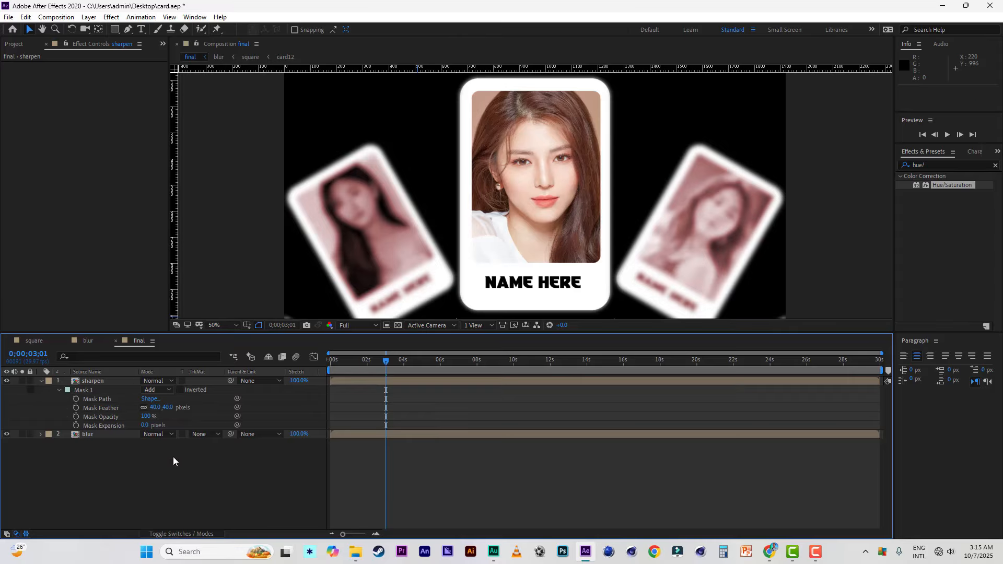
Step: Set the sharpen layer's mask expansion to 106 pixels and its mask feather to 30 pixels
{"action": "left_click_drag", "start_coordinate": [146, 425], "coordinate": [204, 425]}
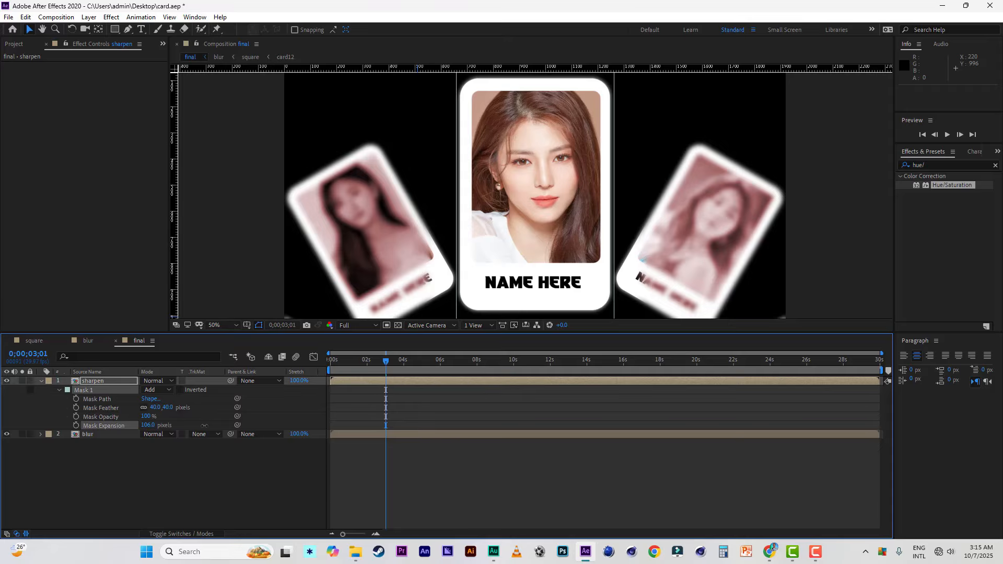
{"action": "left_click", "coordinate": [168, 408]}
{"action": "type", "text": "30"}
{"action": "left_click", "coordinate": [174, 477]}
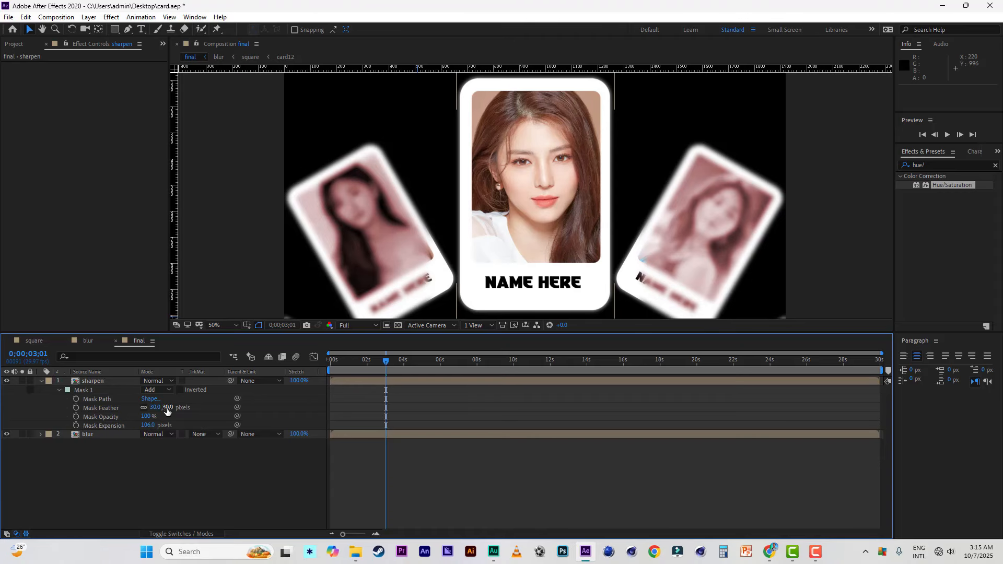
Step: Try a feather of about 140 pixels on the sharpen layer's mask and return it to 30 pixels
{"action": "left_click_drag", "start_coordinate": [167, 407], "coordinate": [205, 409]}
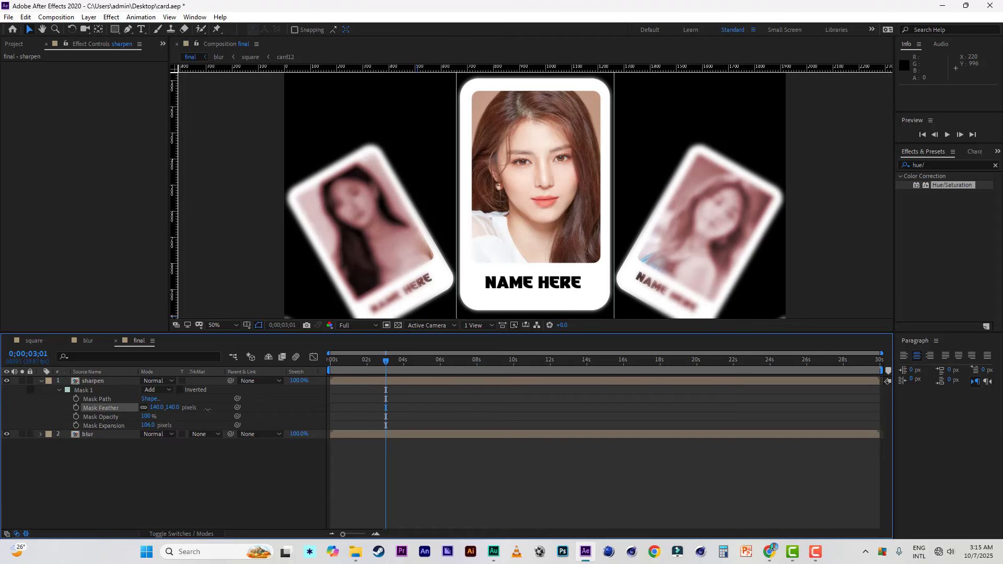
{"action": "left_click", "coordinate": [175, 408]}
{"action": "type", "text": "30"}
{"action": "left_click", "coordinate": [191, 474]}
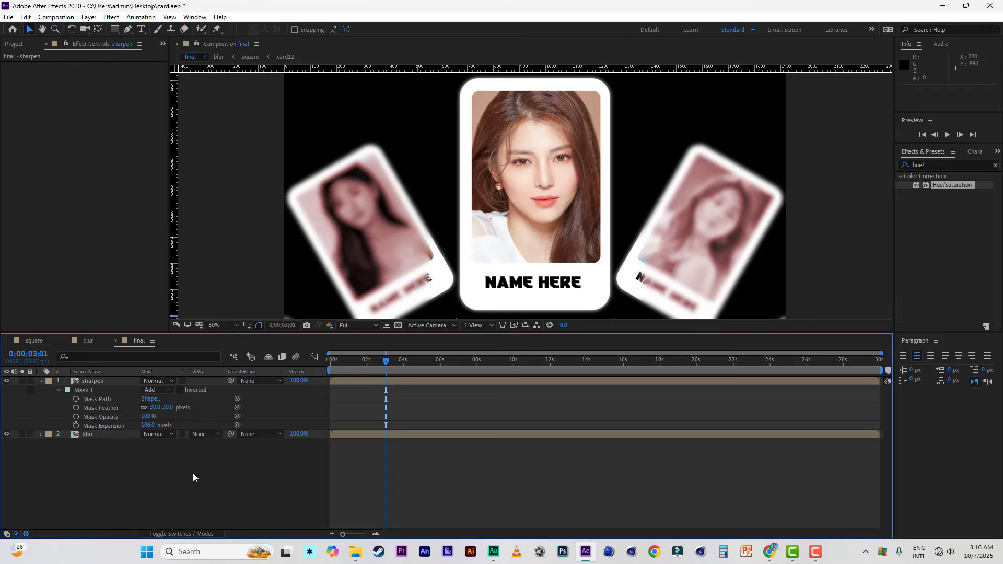
Step: Collapse the sharpen layer's properties, select the blur layer and save the project
{"action": "left_click", "coordinate": [41, 381]}
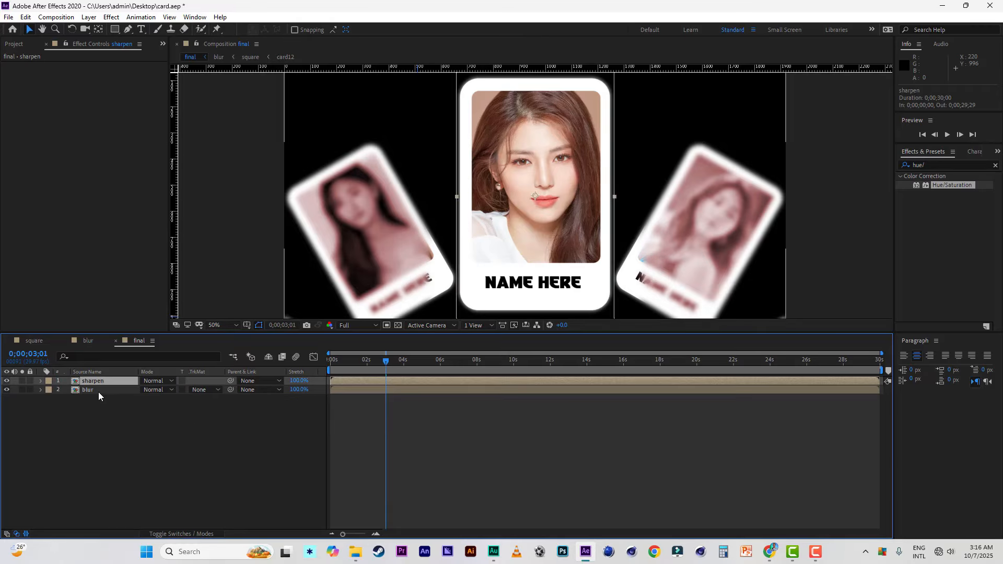
{"action": "left_click", "coordinate": [97, 390]}
{"action": "left_click", "coordinate": [8, 17]}
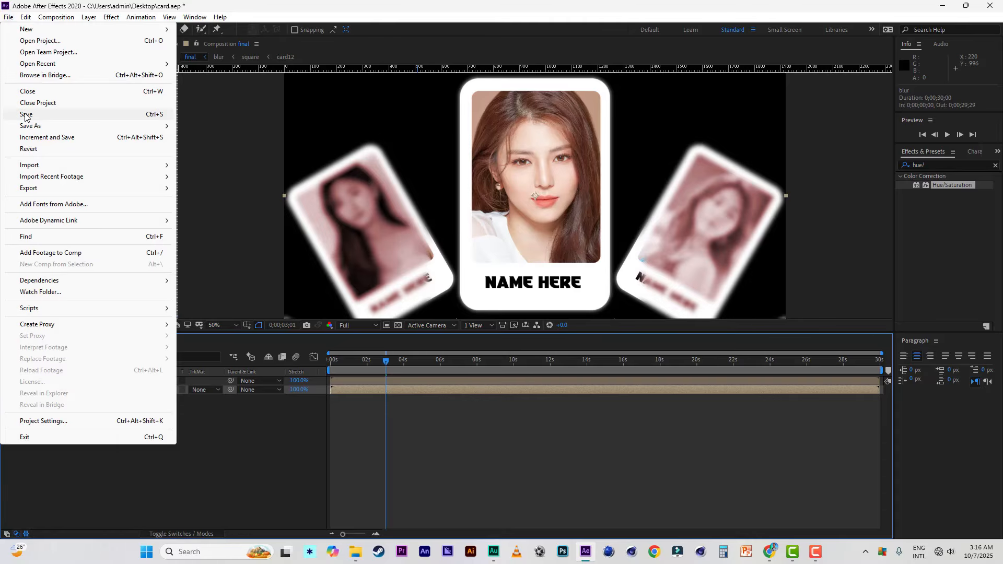
{"action": "left_click", "coordinate": [21, 116]}
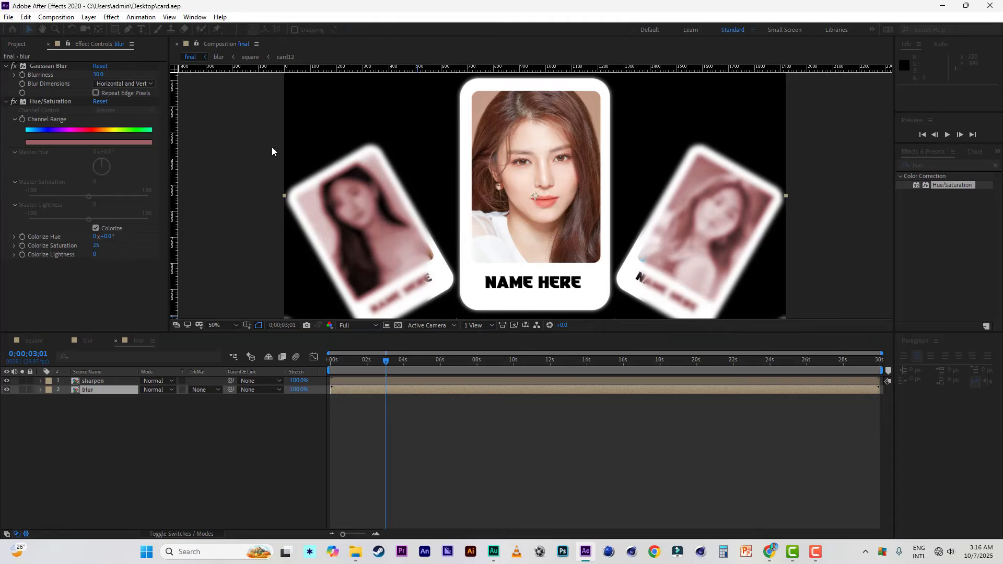
Step: Draw a rectangular mask about 612 by 1004 px on the blur layer around the centre card, and narrow it to 98% of its width
{"action": "left_click", "coordinate": [89, 390]}
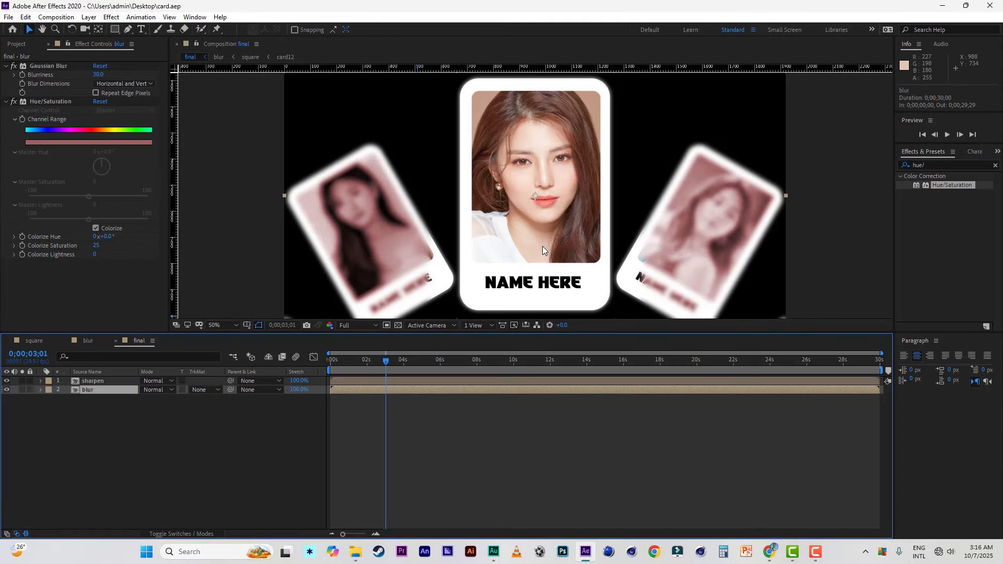
{"action": "scroll", "coordinate": [542, 246], "scroll_direction": "down", "scroll_amount": 2}
{"action": "left_click", "coordinate": [115, 30]}
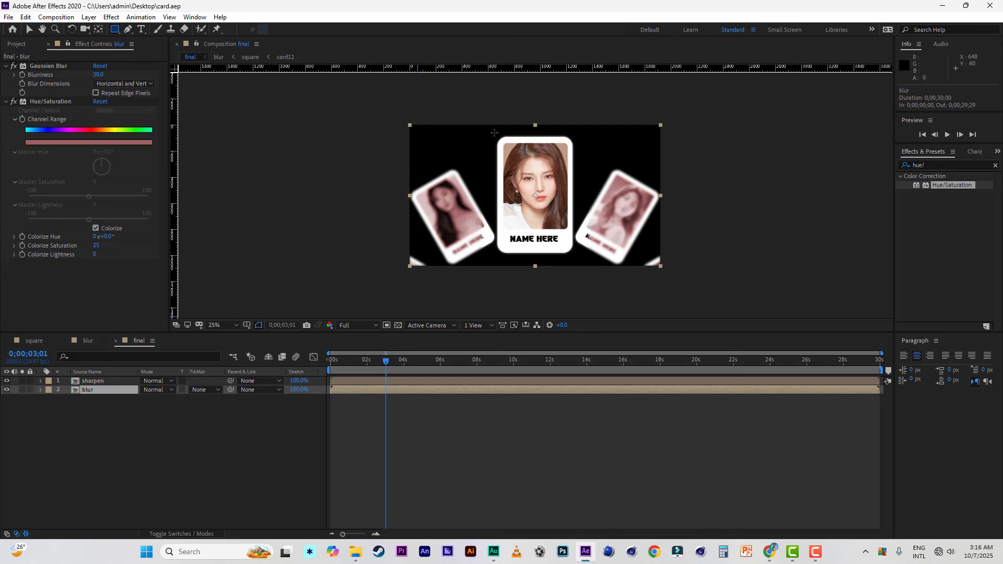
{"action": "left_click_drag", "start_coordinate": [494, 132], "coordinate": [574, 264]}
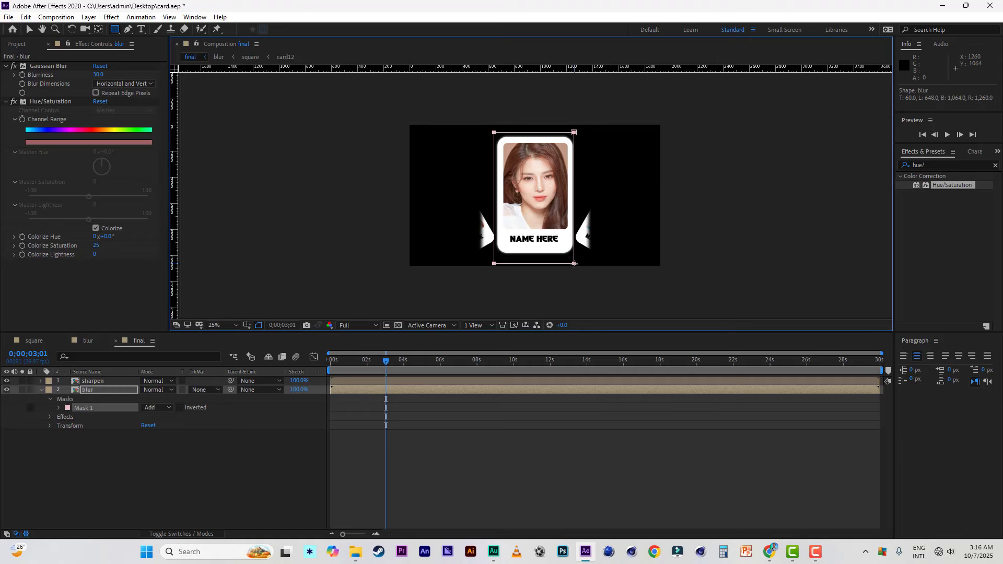
{"action": "left_click", "coordinate": [29, 29]}
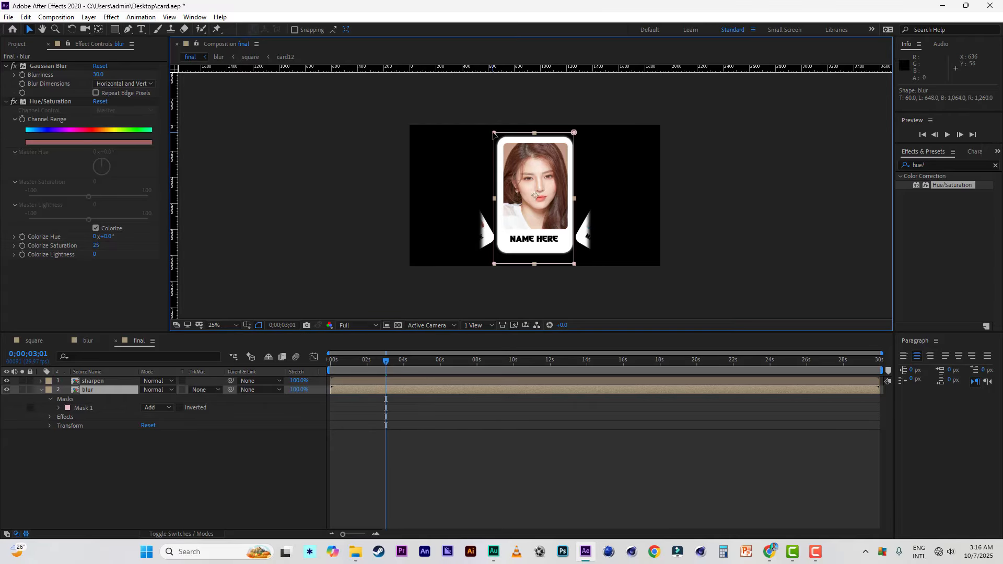
{"action": "left_click", "coordinate": [496, 200]}
{"action": "left_click", "coordinate": [141, 441]}
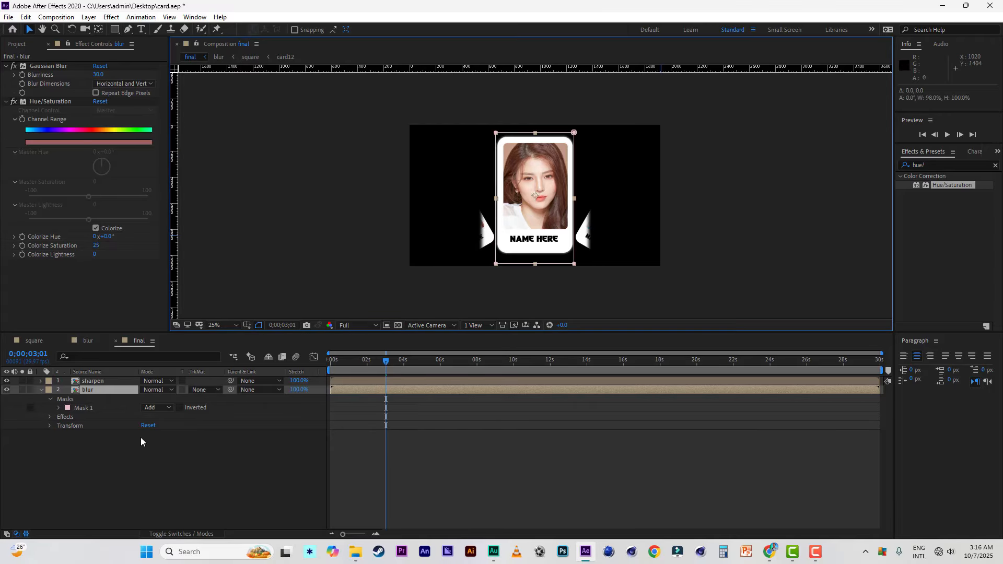
Step: Set the blur layer's mask mode to Subtract and save the project
{"action": "left_click", "coordinate": [153, 408]}
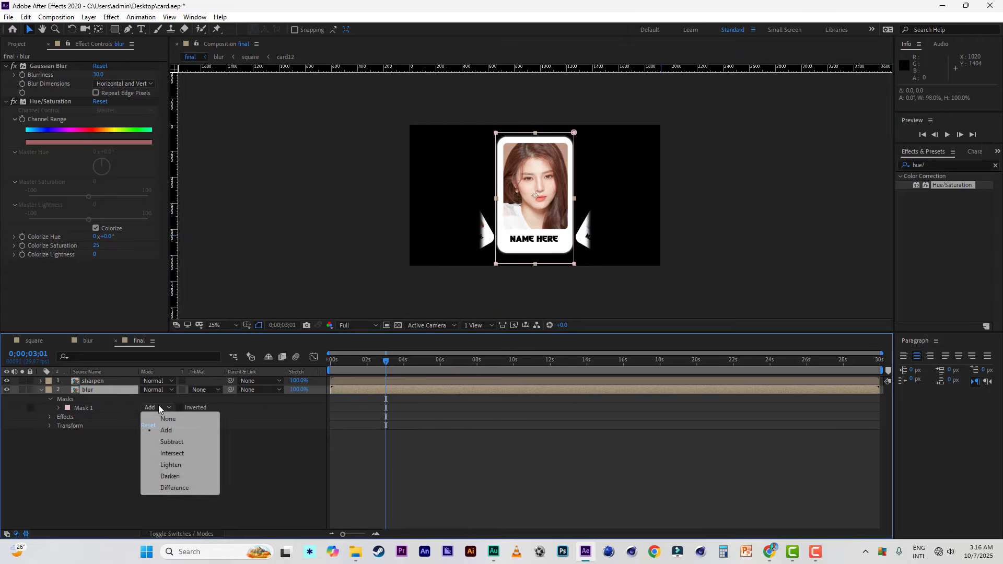
{"action": "left_click", "coordinate": [173, 442]}
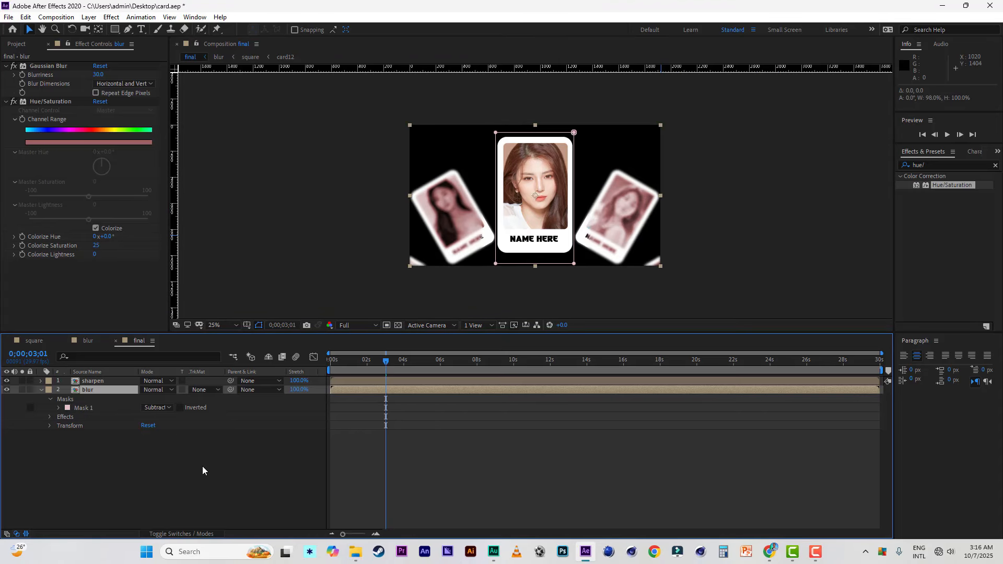
{"action": "left_click", "coordinate": [206, 466]}
{"action": "key", "text": "period"}
{"action": "key", "text": "period"}
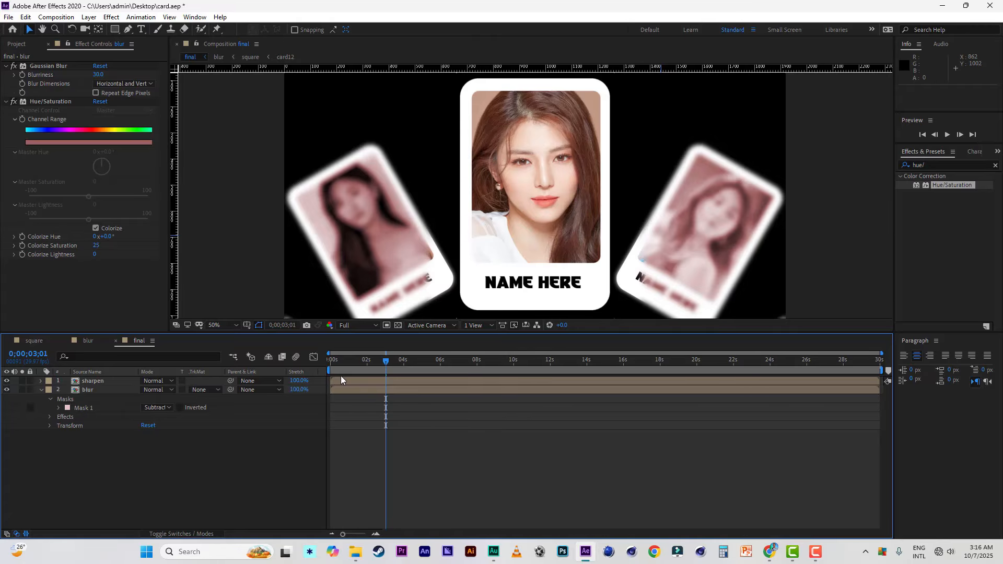
{"action": "left_click", "coordinate": [7, 18]}
{"action": "left_click", "coordinate": [26, 115]}
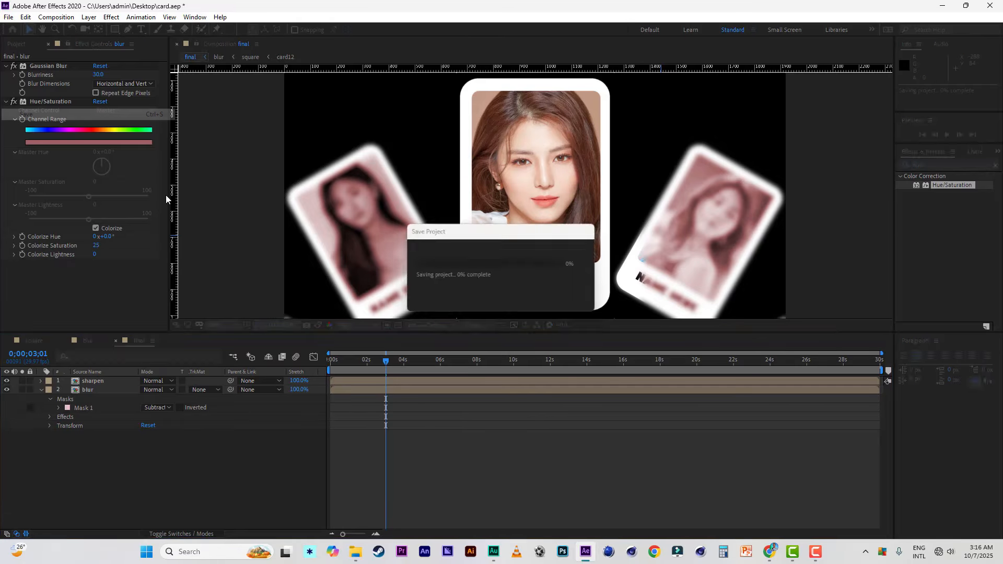
Step: Fit the composition in the viewer and preview the final animation from 0;00;00;00
{"action": "left_click", "coordinate": [217, 324]}
{"action": "left_click", "coordinate": [220, 336]}
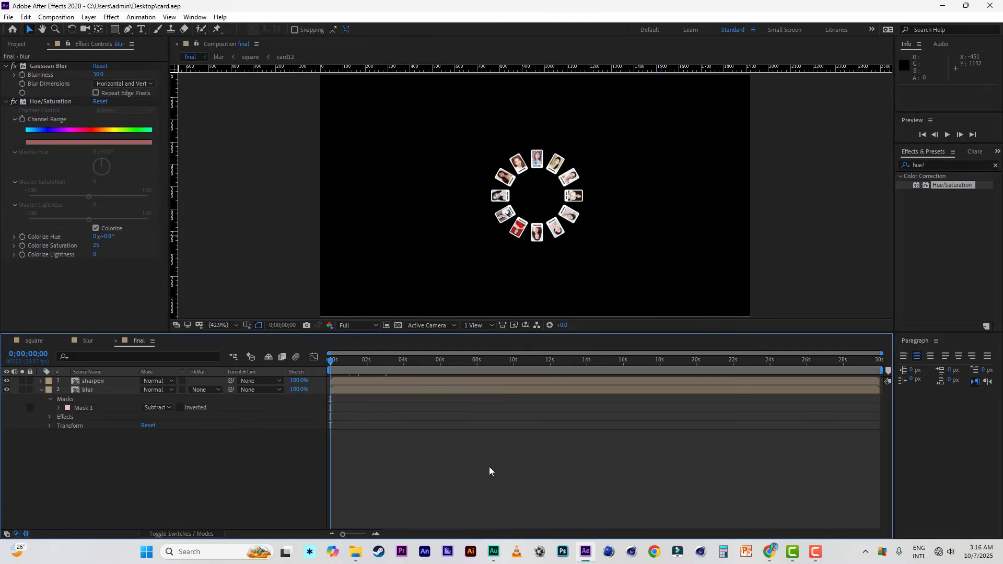
{"action": "key", "text": "space"}
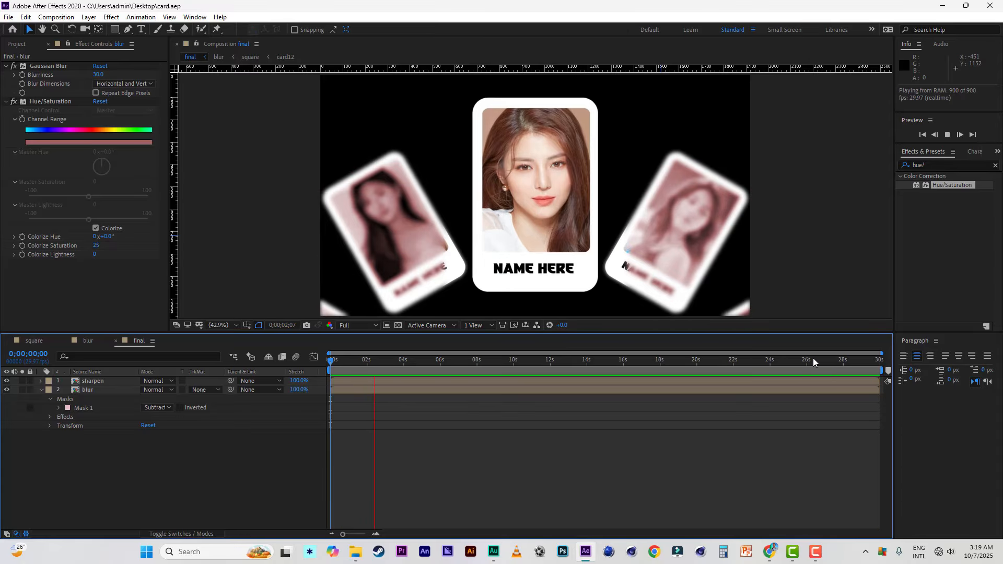
Step: Move the time to 0;00;26;10, show the orange circle solid in the square composition and scale it to 43%
{"action": "left_click", "coordinate": [813, 359]}
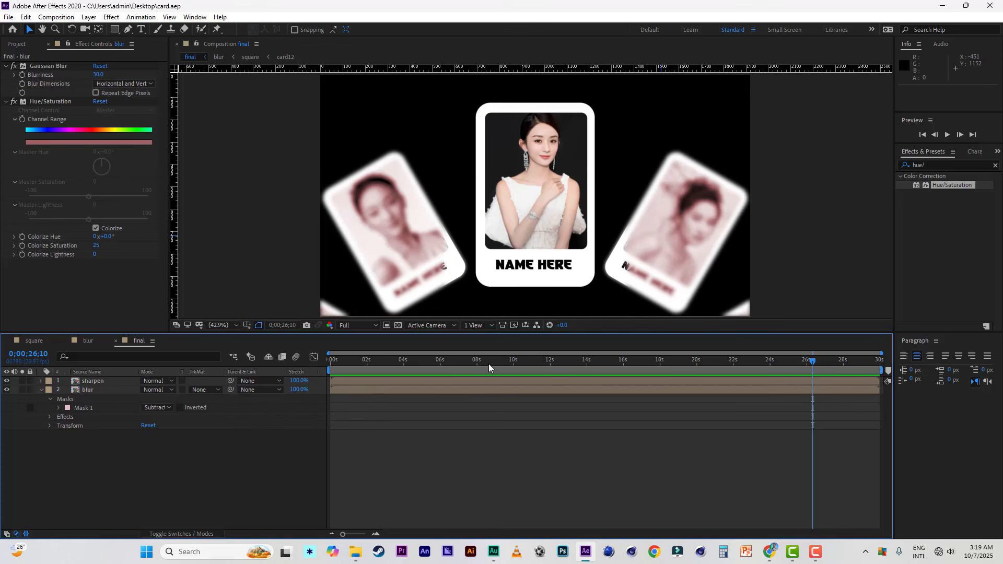
{"action": "left_click", "coordinate": [34, 342]}
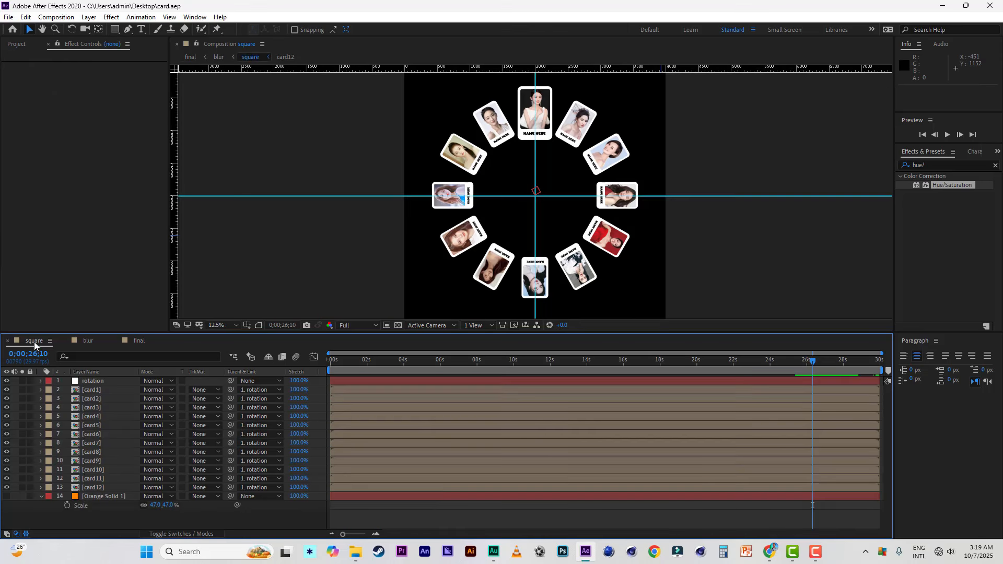
{"action": "left_click", "coordinate": [105, 496]}
{"action": "left_click", "coordinate": [8, 496]}
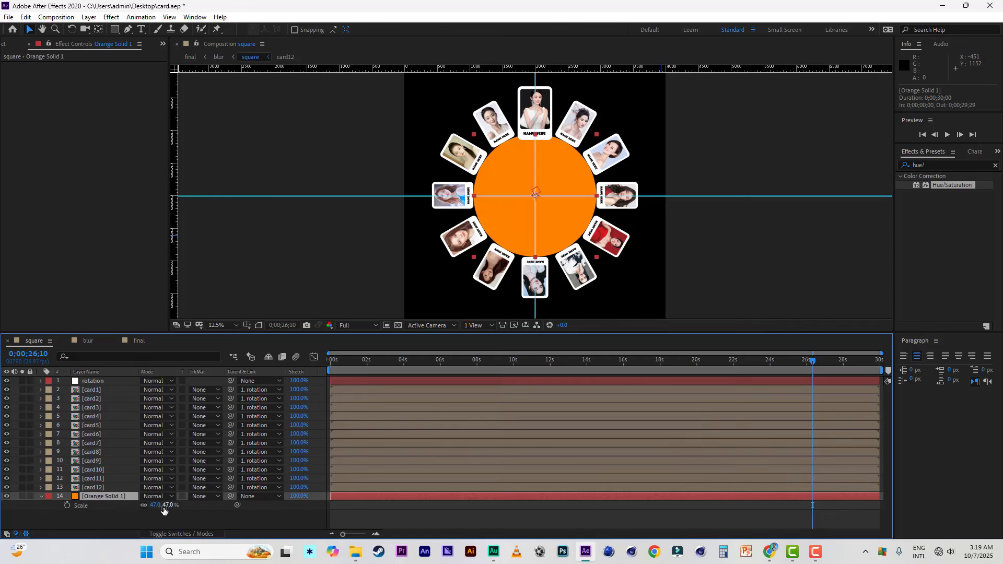
{"action": "left_click_drag", "start_coordinate": [167, 510], "coordinate": [166, 505]}
Step: Apply the Stroke effect to the orange circle solid, with paint style On Transparent and brush size 5
{"action": "left_click", "coordinate": [951, 165]}
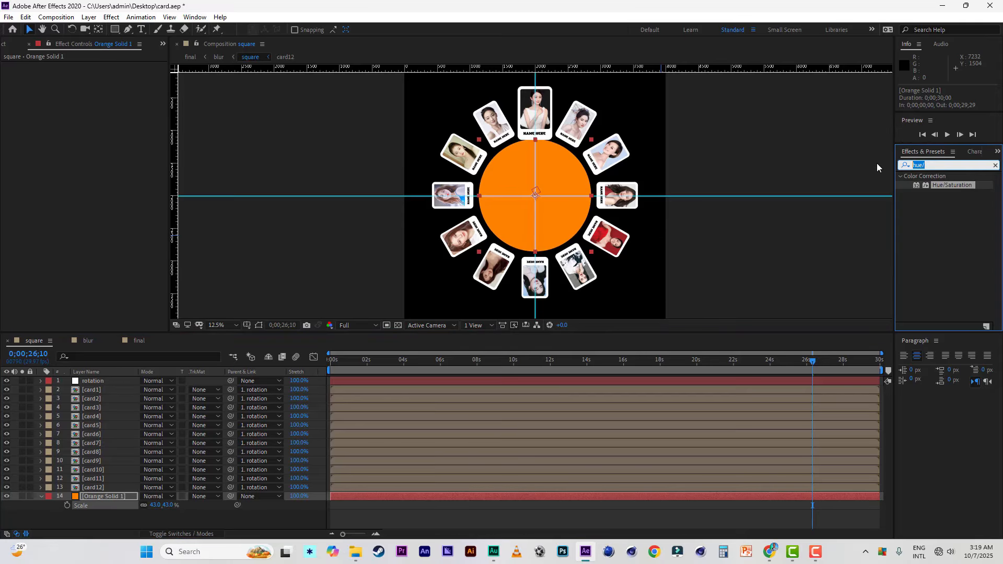
{"action": "type", "text": "stroke"}
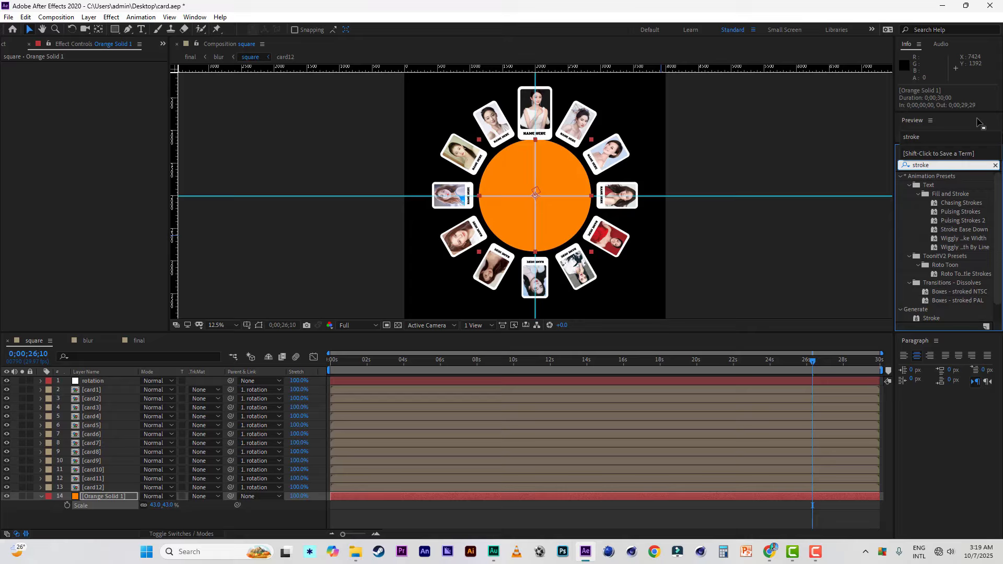
{"action": "double_click", "coordinate": [938, 319]}
{"action": "left_click", "coordinate": [124, 164]}
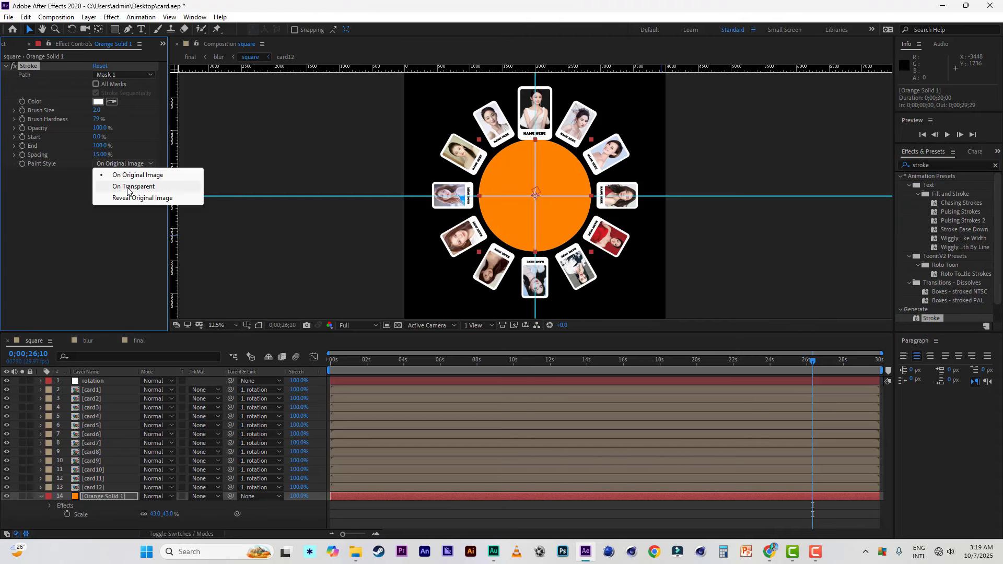
{"action": "left_click", "coordinate": [127, 187]}
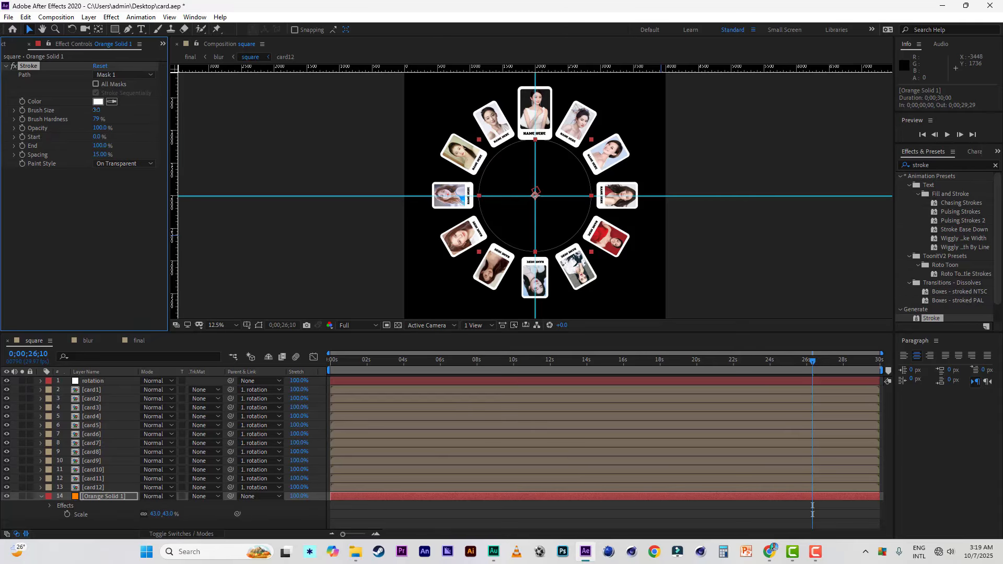
{"action": "left_click", "coordinate": [96, 110]}
{"action": "type", "text": "5"}
{"action": "left_click", "coordinate": [93, 201]}
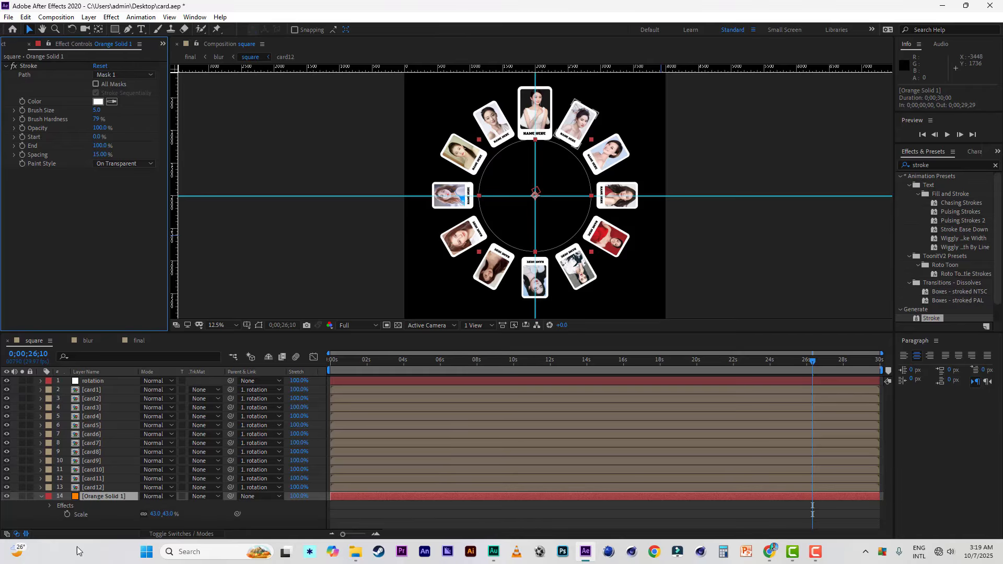
Step: Duplicate the stroked circle solid and scale the copy up into an outer ring that encloses all the cards
{"action": "left_click", "coordinate": [102, 497]}
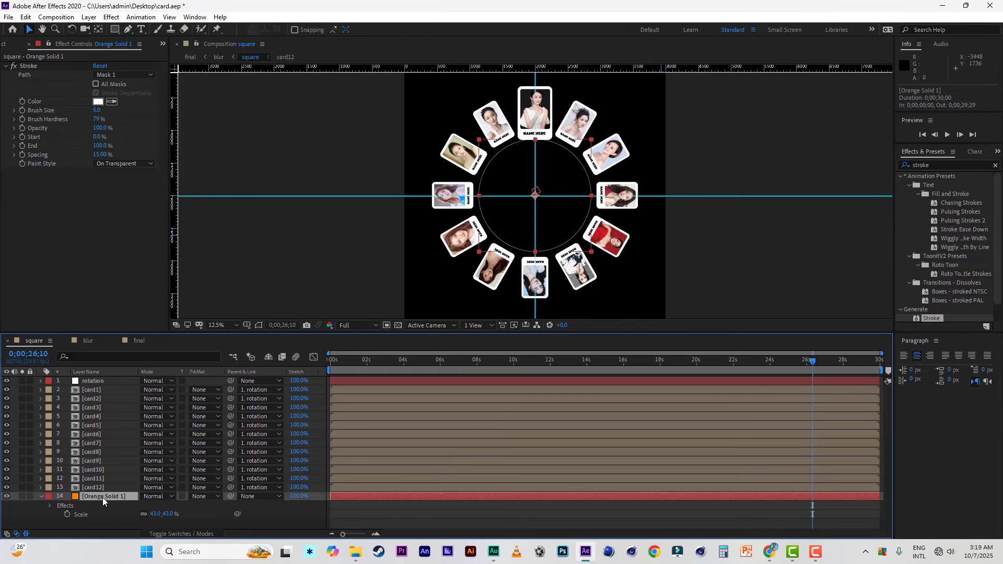
{"action": "key", "text": "ctrl+d"}
{"action": "left_click_drag", "start_coordinate": [168, 524], "coordinate": [190, 523]}
Step: Fit the final composition in the viewer and preview the animation with both rings from 0;00;00;00
{"action": "left_click", "coordinate": [139, 340]}
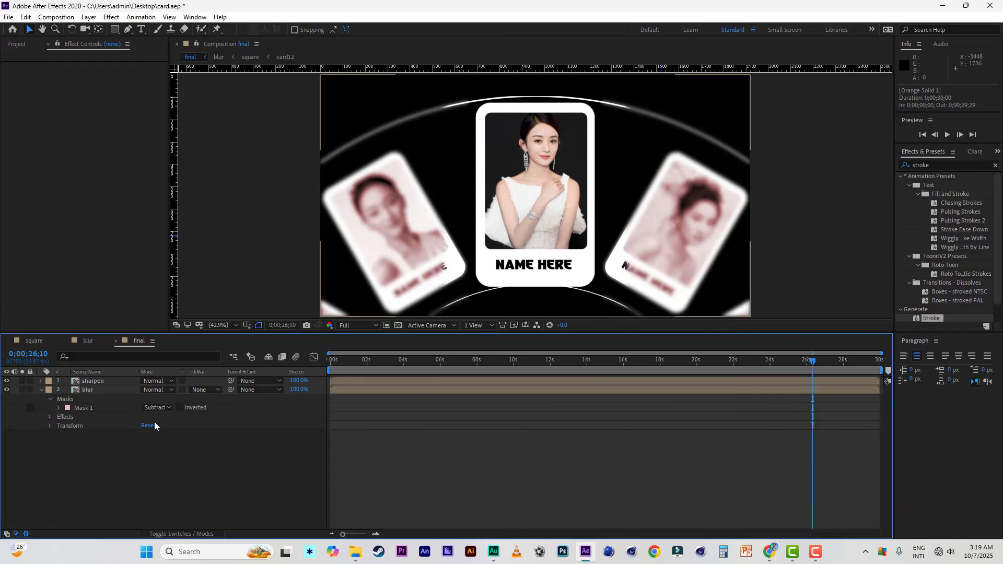
{"action": "left_click", "coordinate": [223, 325]}
{"action": "left_click", "coordinate": [224, 337]}
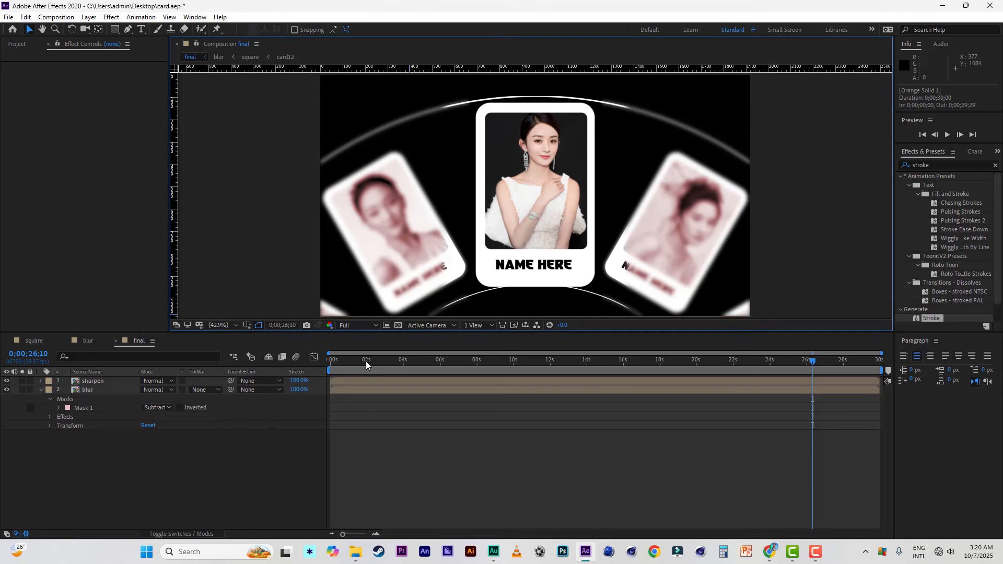
{"action": "left_click_drag", "start_coordinate": [365, 361], "coordinate": [313, 362]}
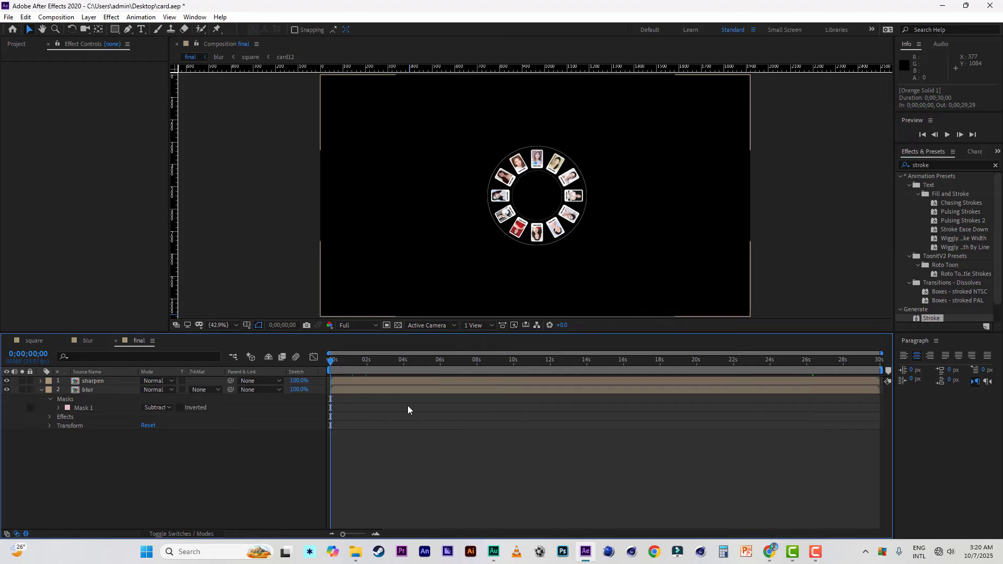
{"action": "key", "text": "space"}
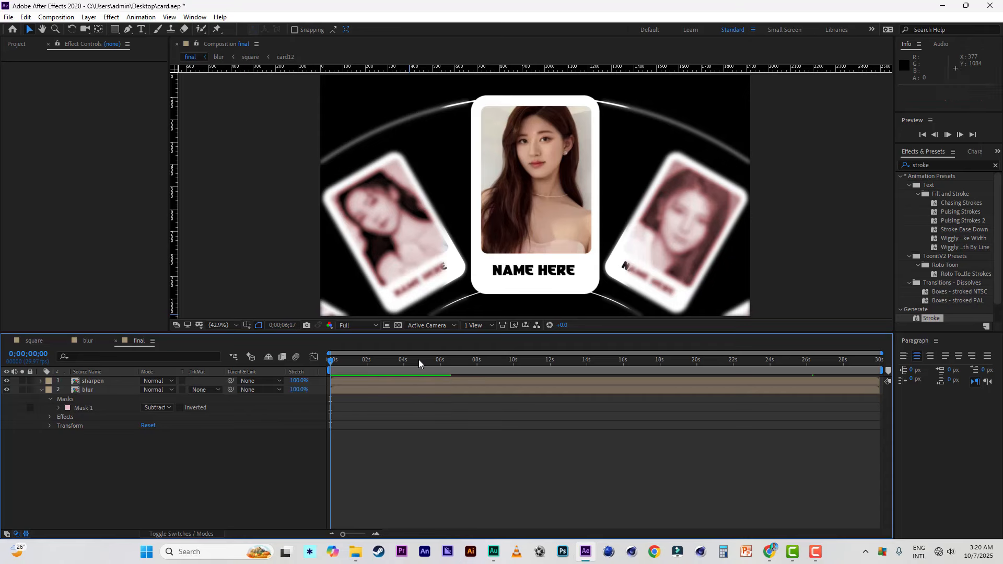
{"action": "key", "text": "space"}
{"action": "key", "text": "space"}
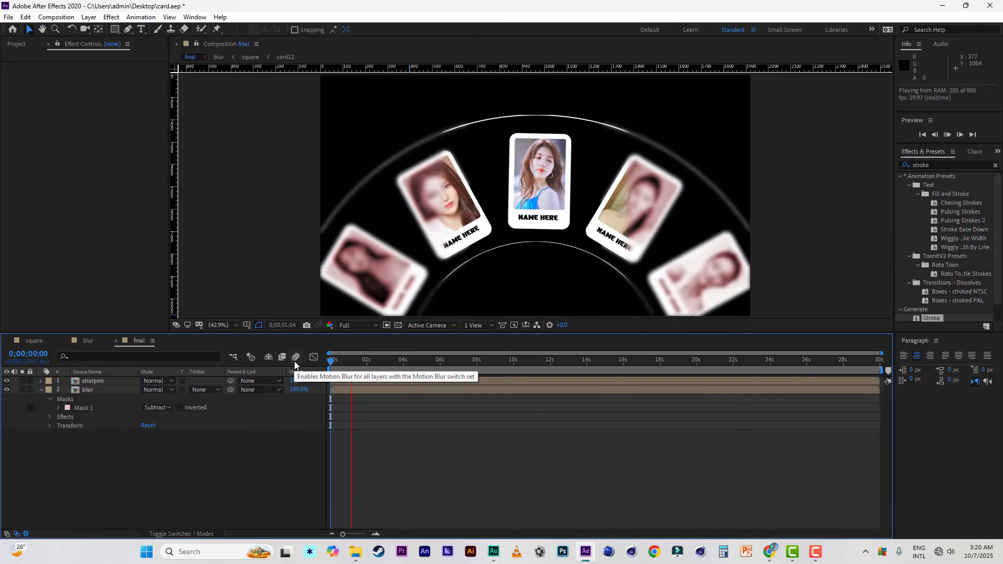